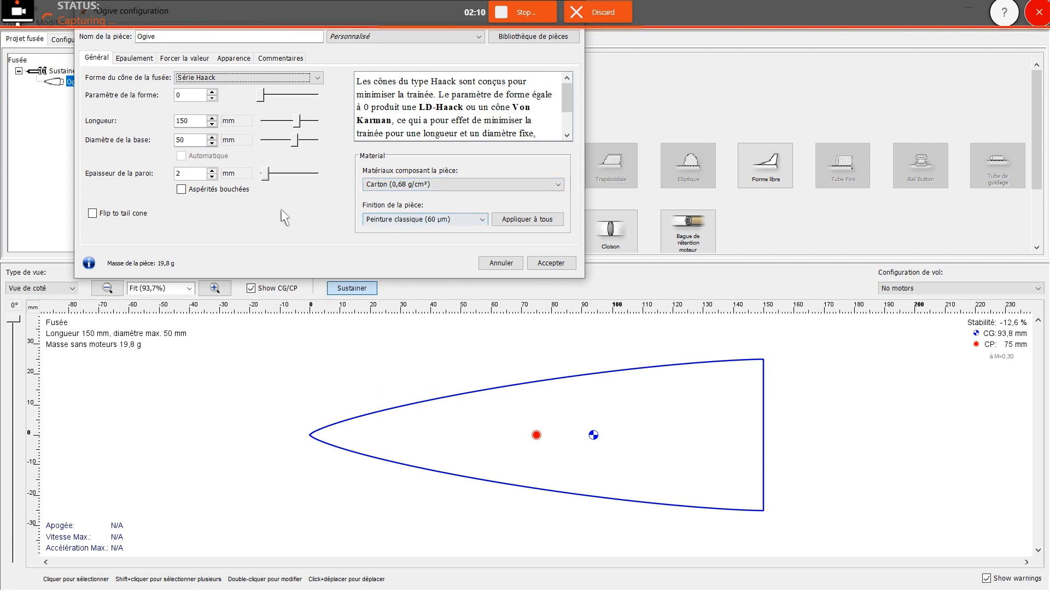
Set the nose cone's shape to Ogive with a shape parameter of 1.
{"action": "left_click", "coordinate": [292, 79]}
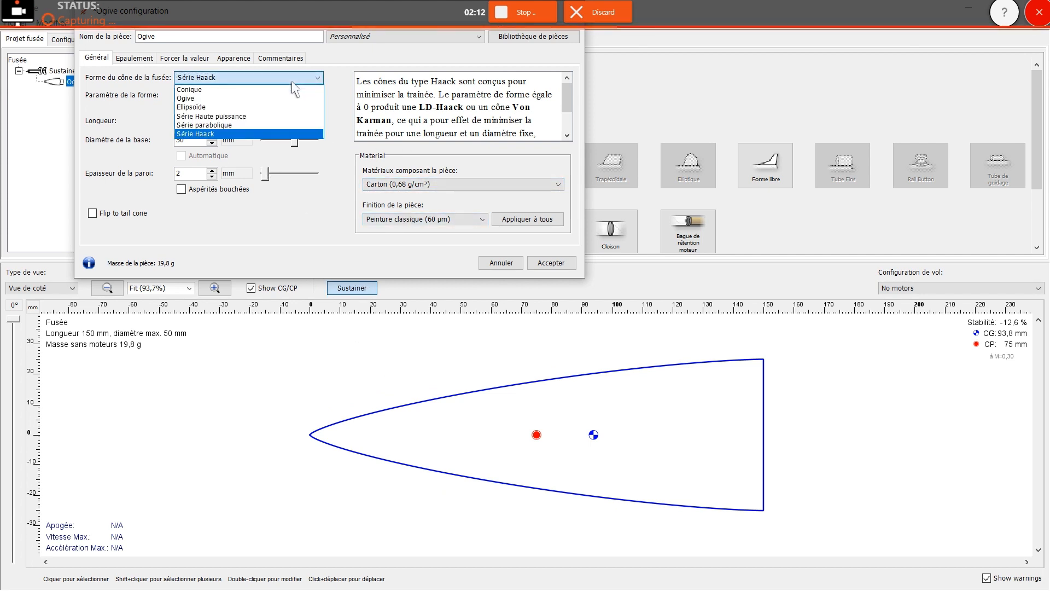
{"action": "left_click", "coordinate": [301, 95]}
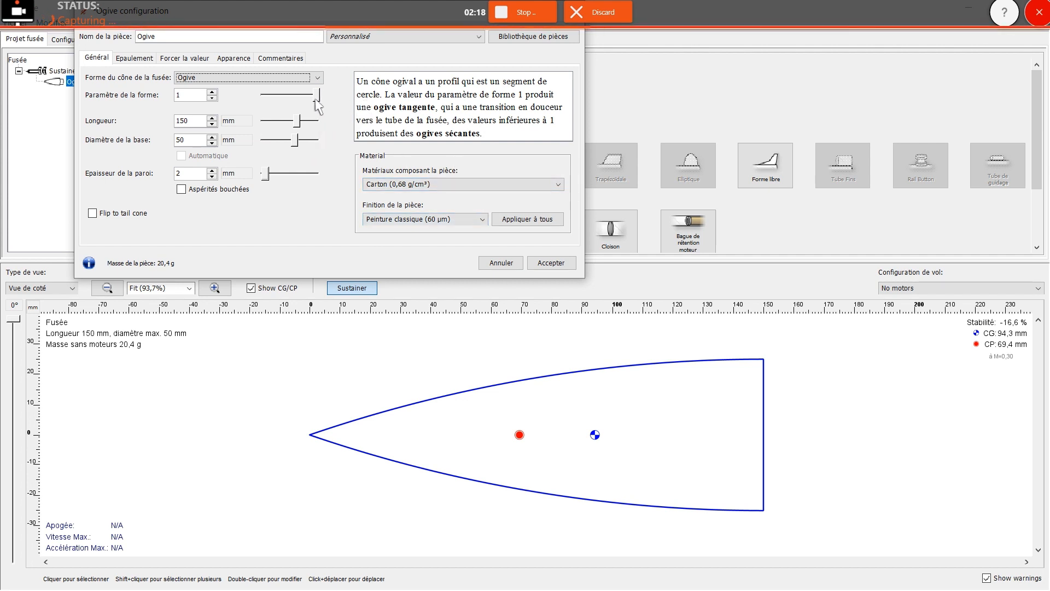
{"action": "left_click_drag", "start_coordinate": [318, 94], "coordinate": [346, 107]}
{"action": "double_click", "coordinate": [186, 121]}
{"action": "left_click", "coordinate": [199, 123]}
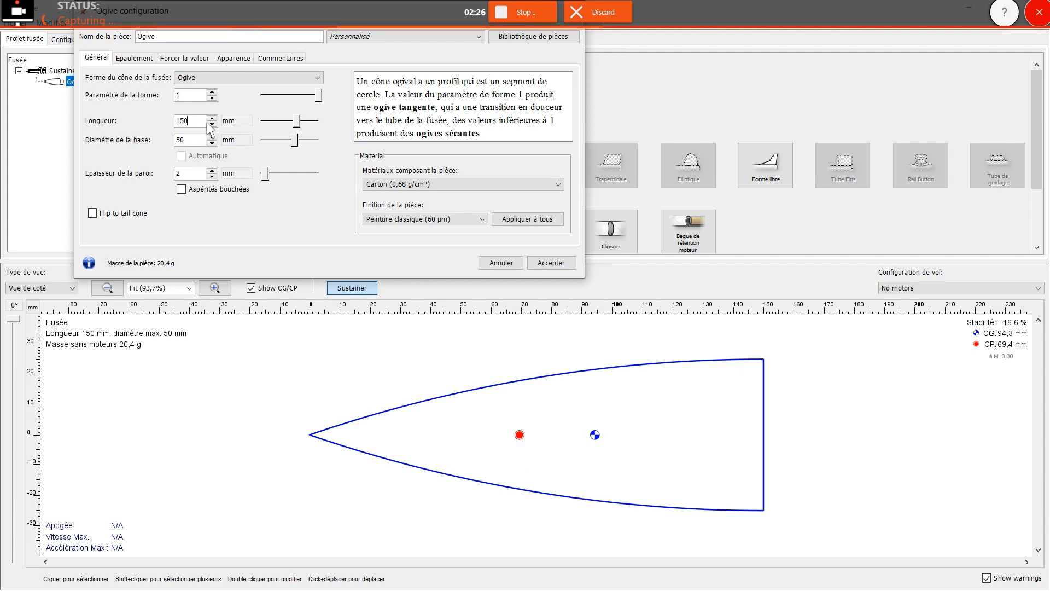
{"action": "double_click", "coordinate": [191, 143]}
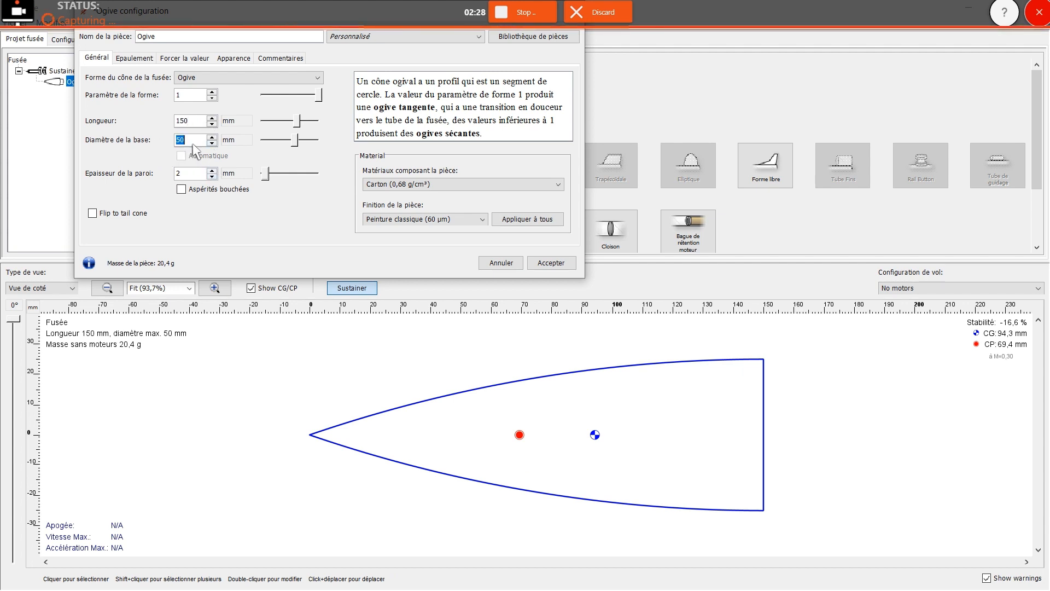
{"action": "double_click", "coordinate": [193, 175]}
Set the nose cone's material to Fibre de verre (1,85 g/cm³).
{"action": "left_click", "coordinate": [408, 185]}
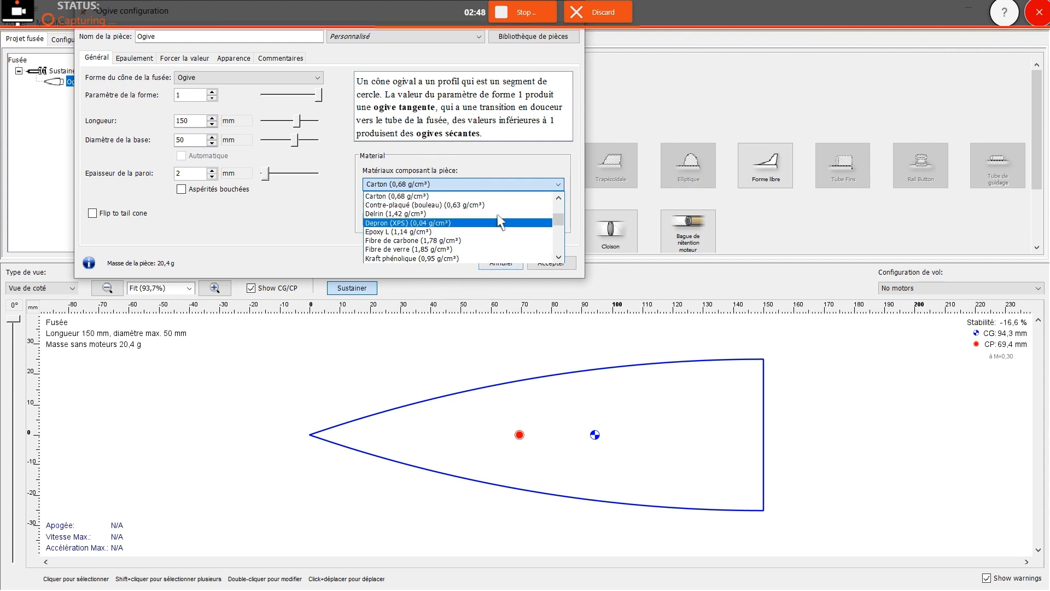
{"action": "scroll", "coordinate": [471, 235], "scroll_direction": "down", "scroll_amount": 5}
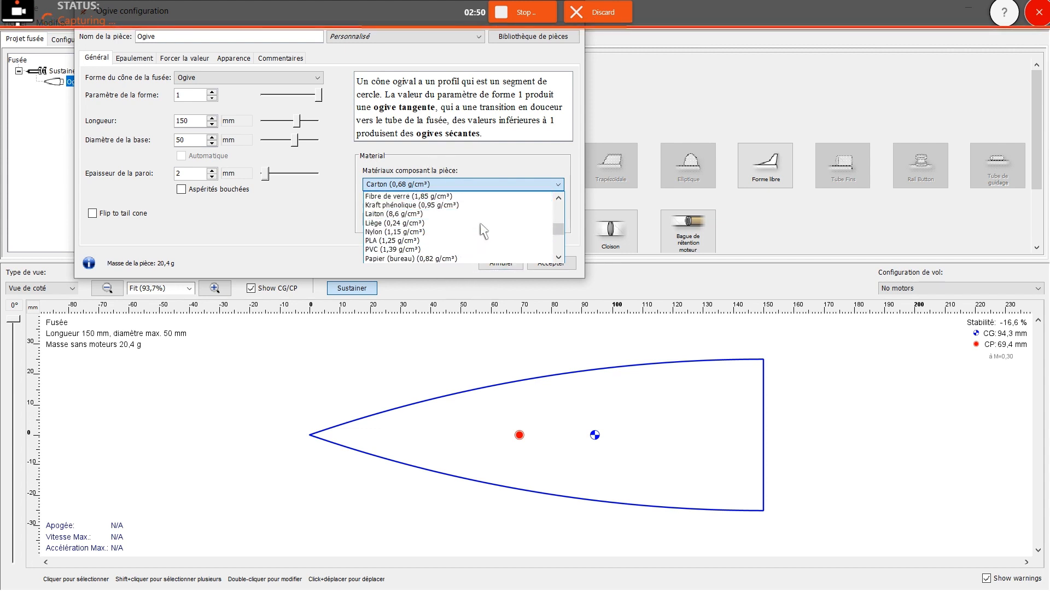
{"action": "scroll", "coordinate": [481, 237], "scroll_direction": "up", "scroll_amount": 4}
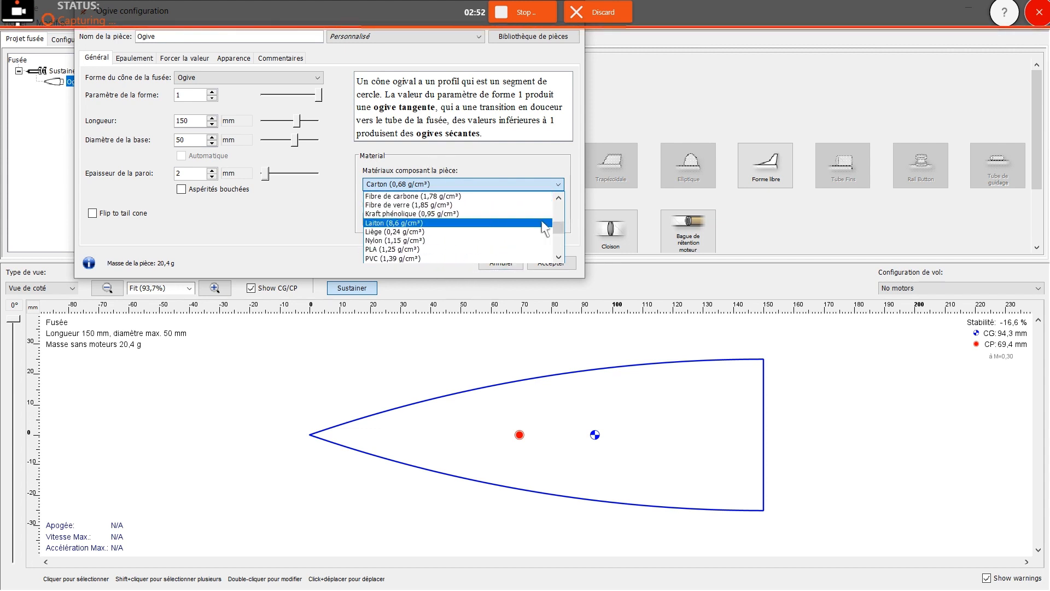
{"action": "mouse_move", "coordinate": [566, 221]}
{"action": "left_mouse_down"}
{"action": "mouse_move", "coordinate": [569, 208]}
{"action": "mouse_move", "coordinate": [567, 221]}
{"action": "left_mouse_up"}
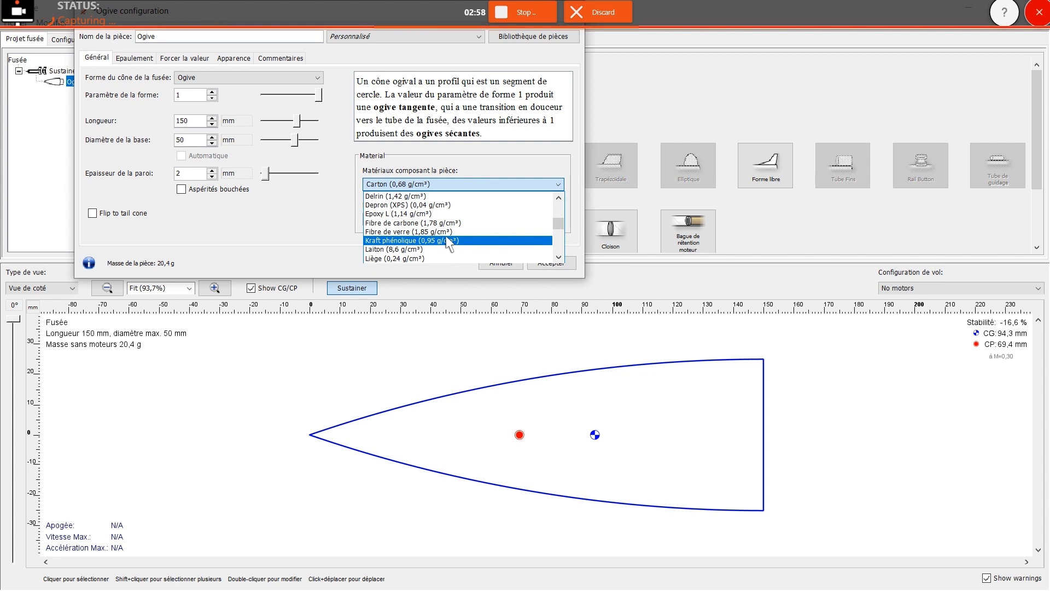
{"action": "mouse_move", "coordinate": [562, 220]}
{"action": "left_mouse_down"}
{"action": "mouse_move", "coordinate": [565, 246]}
{"action": "mouse_move", "coordinate": [572, 203]}
{"action": "mouse_move", "coordinate": [572, 223]}
{"action": "left_mouse_up"}
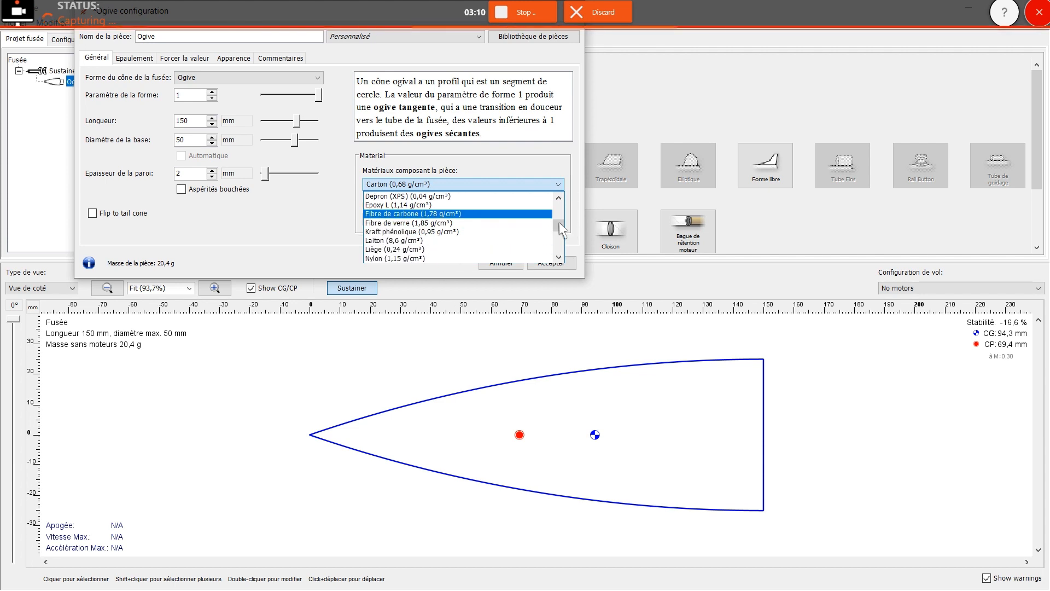
{"action": "left_click", "coordinate": [538, 223]}
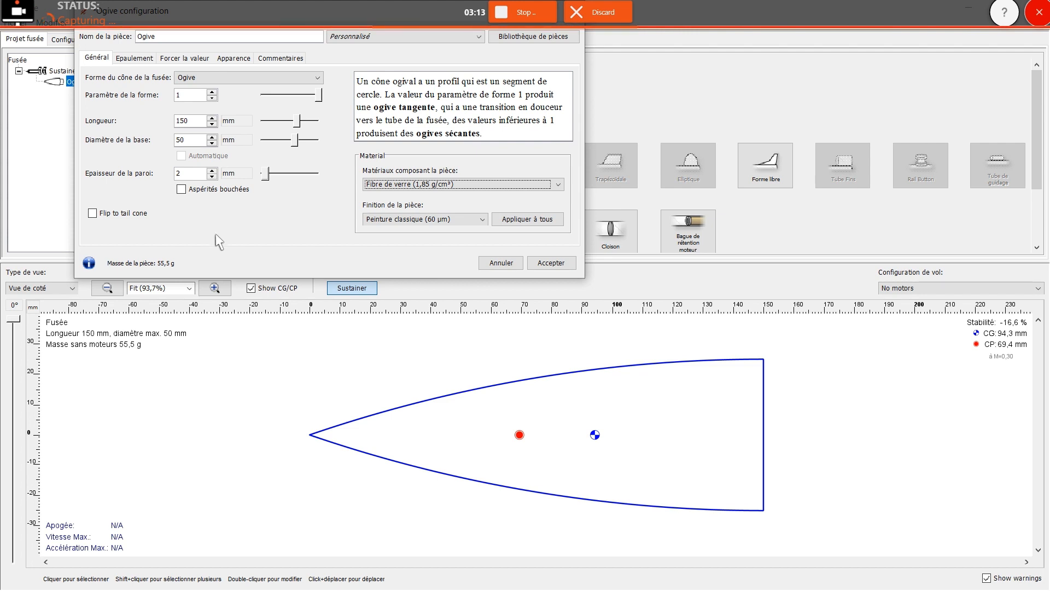
Try the mass override on the nose cone, switching it on and off again.
{"action": "left_click", "coordinate": [186, 59]}
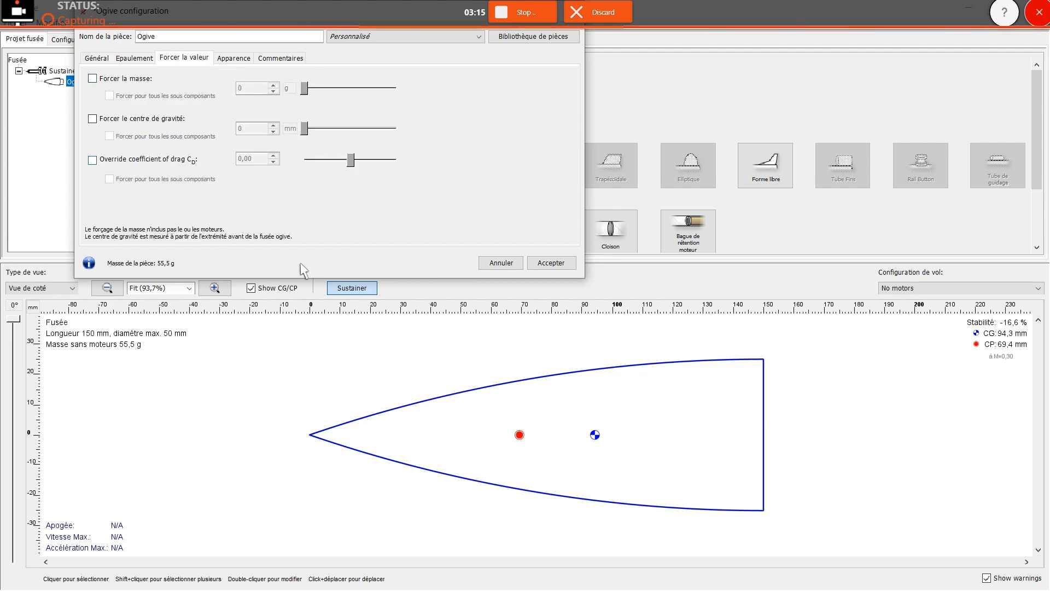
{"action": "left_click", "coordinate": [109, 80]}
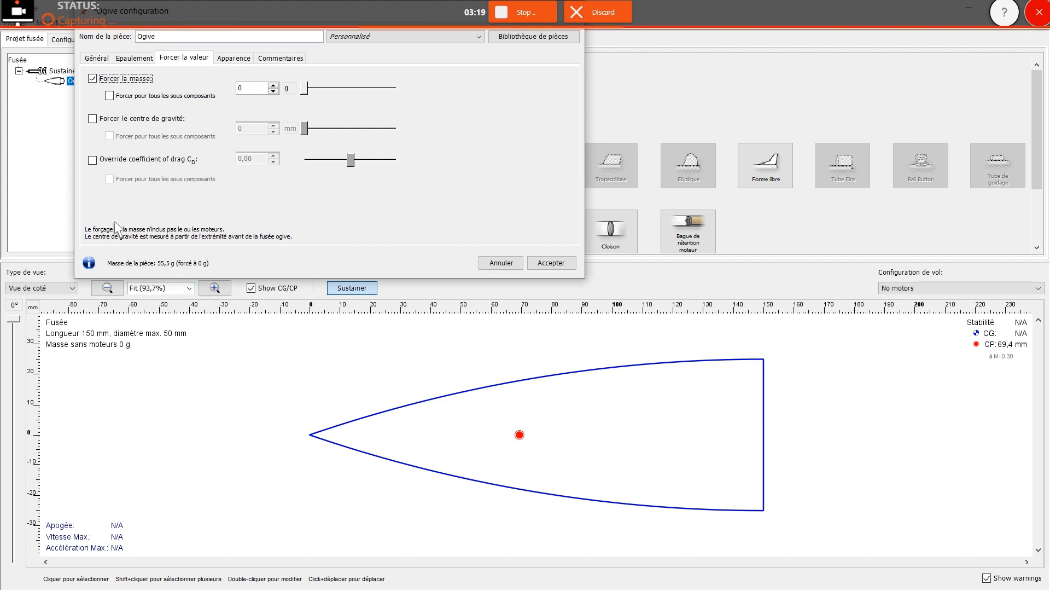
{"action": "left_click", "coordinate": [94, 78]}
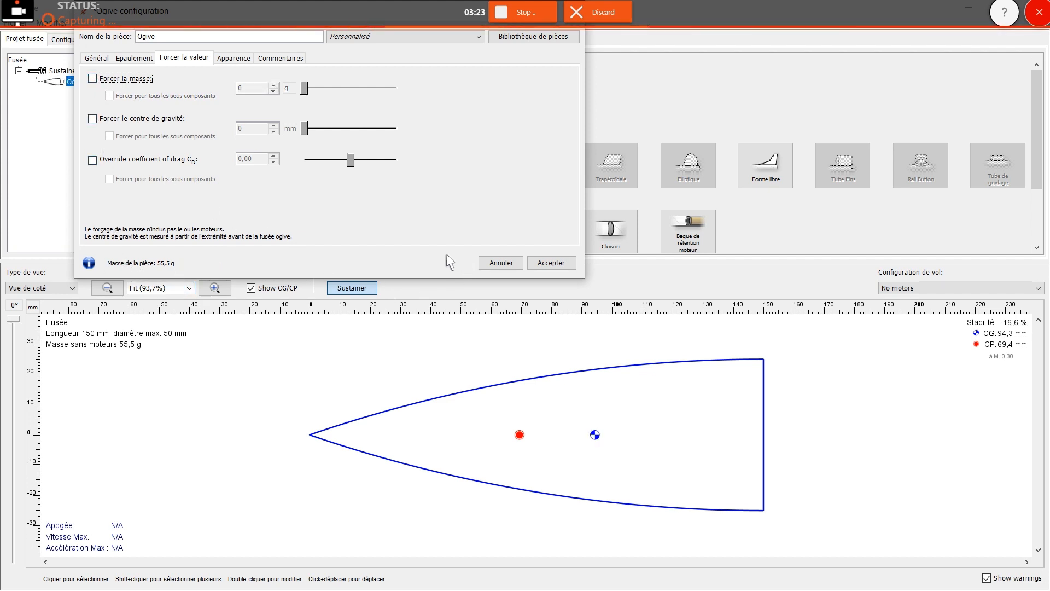
{"action": "left_click", "coordinate": [90, 79]}
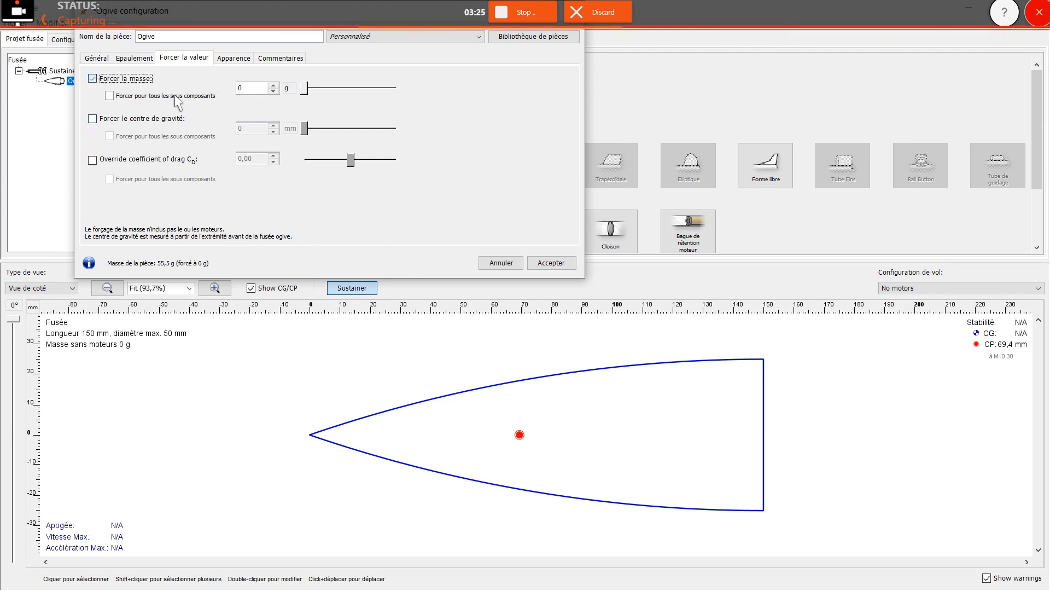
{"action": "left_click_drag", "start_coordinate": [343, 88], "coordinate": [282, 95]}
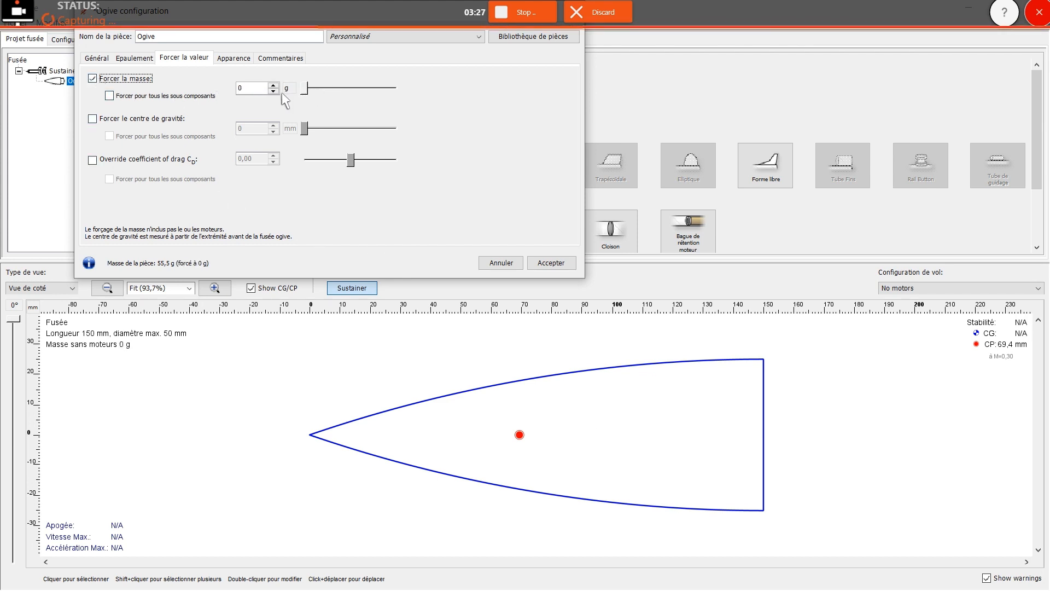
{"action": "left_click", "coordinate": [95, 80]}
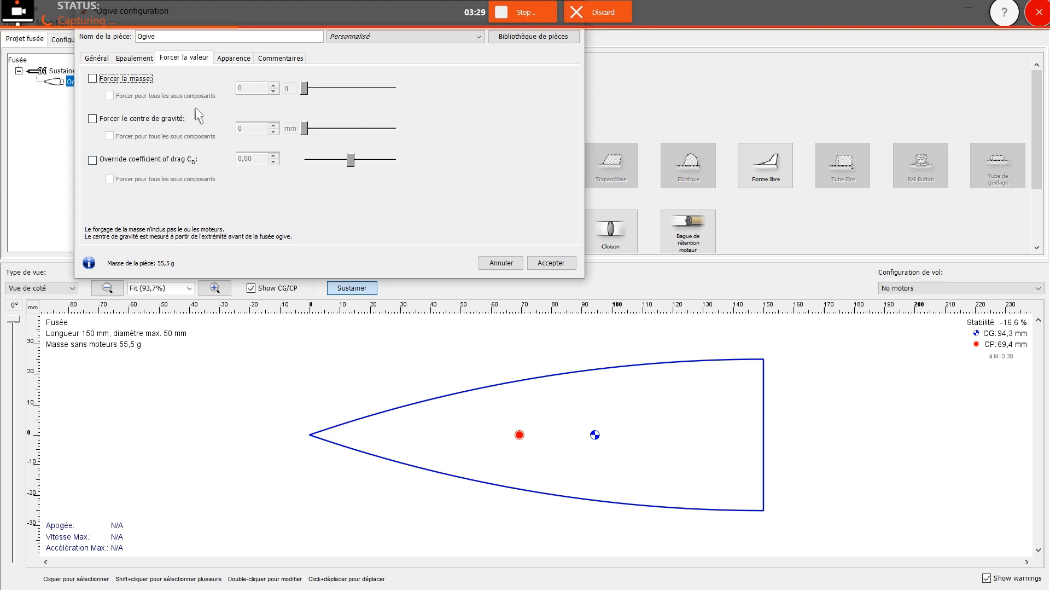
Accept the nose cone's configuration and add a body tube named airframe behind it.
{"action": "left_click", "coordinate": [97, 57]}
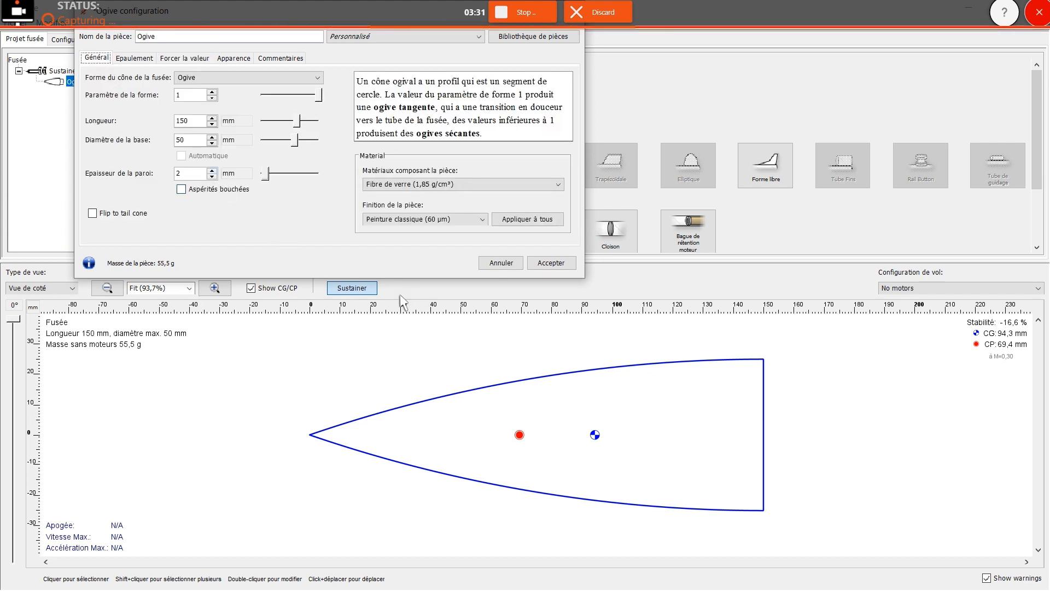
{"action": "left_click", "coordinate": [550, 262]}
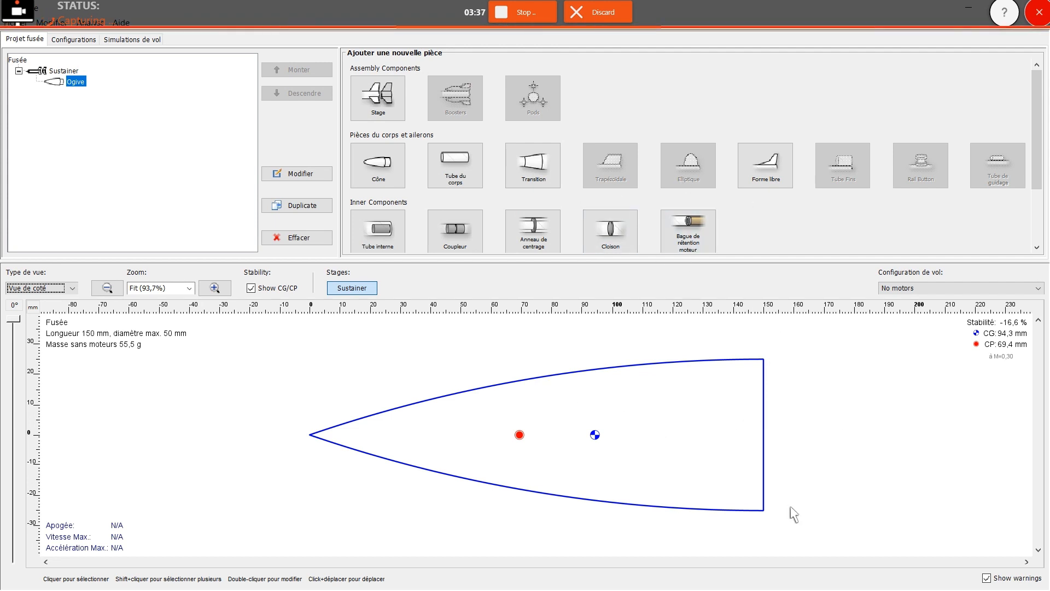
{"action": "left_click", "coordinate": [455, 164]}
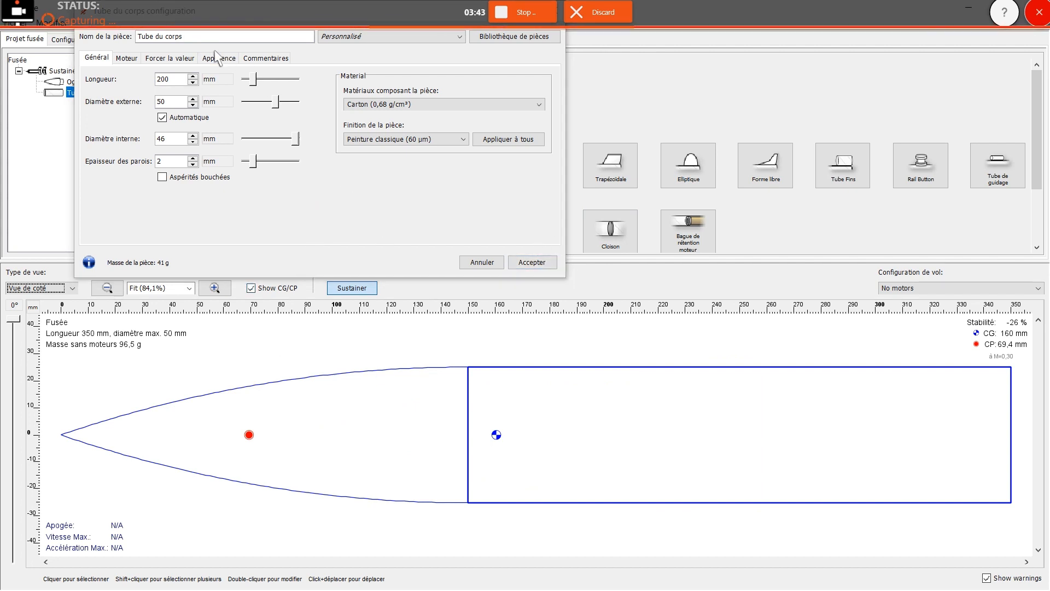
{"action": "left_click_drag", "start_coordinate": [189, 37], "coordinate": [137, 34]}
{"action": "type", "text": "a"}
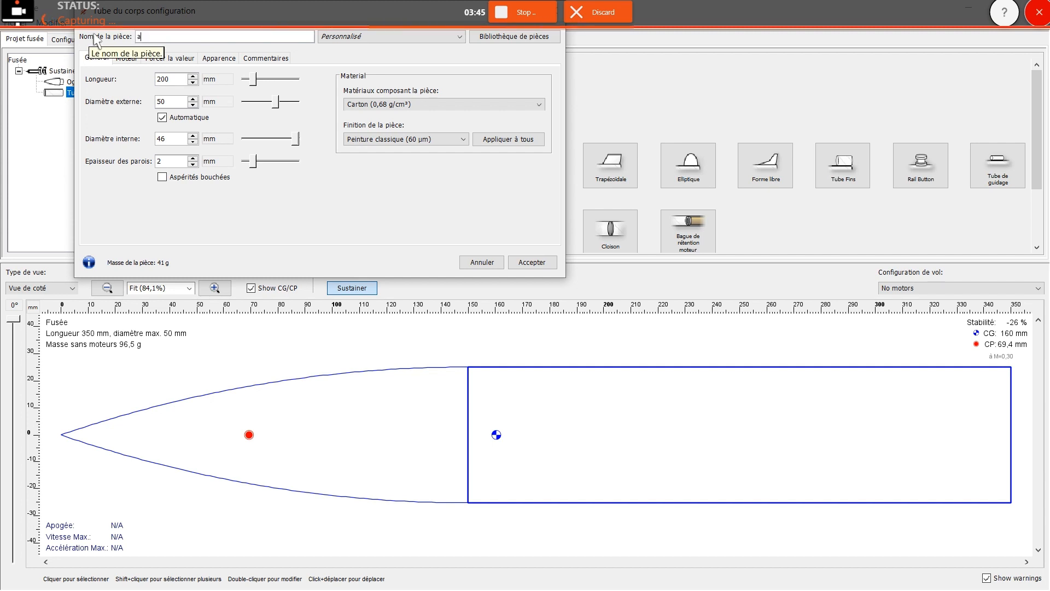
{"action": "type", "text": "irframe"}
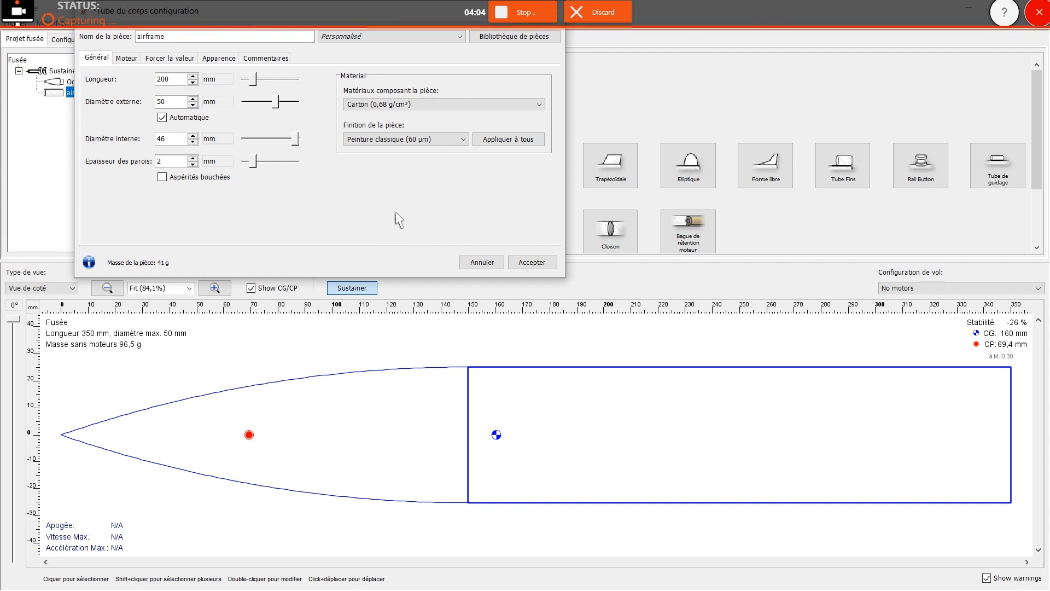
Set the airframe tube's length to 400 mm.
{"action": "left_click", "coordinate": [155, 79]}
{"action": "left_click_drag", "start_coordinate": [185, 78], "coordinate": [152, 80]}
{"action": "key", "text": "Return"}
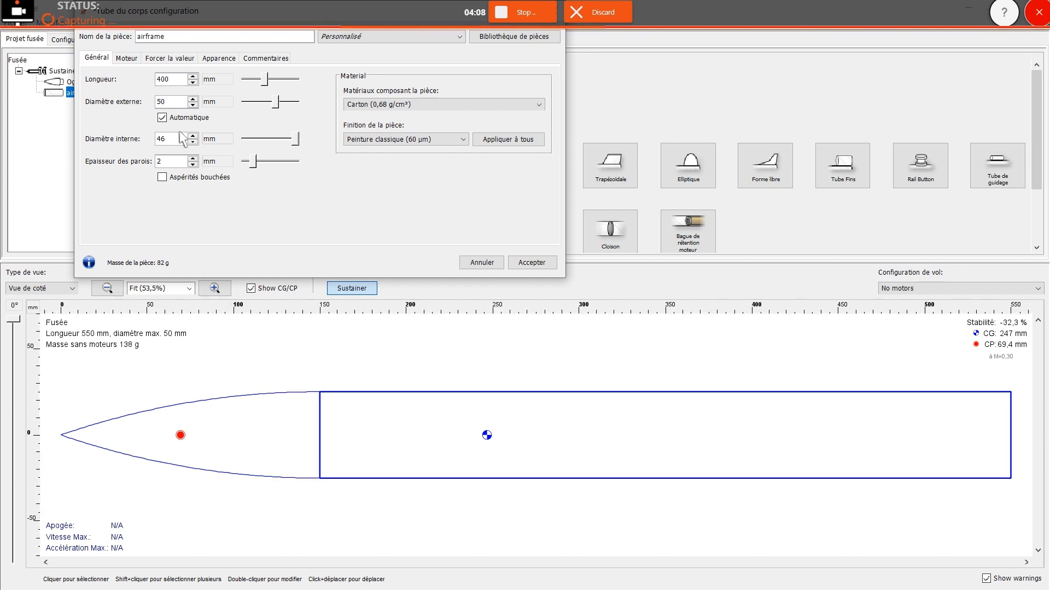
Choose Carton (0,68 g/cm³) as the airframe tube's material and accept its configuration.
{"action": "left_click", "coordinate": [430, 104]}
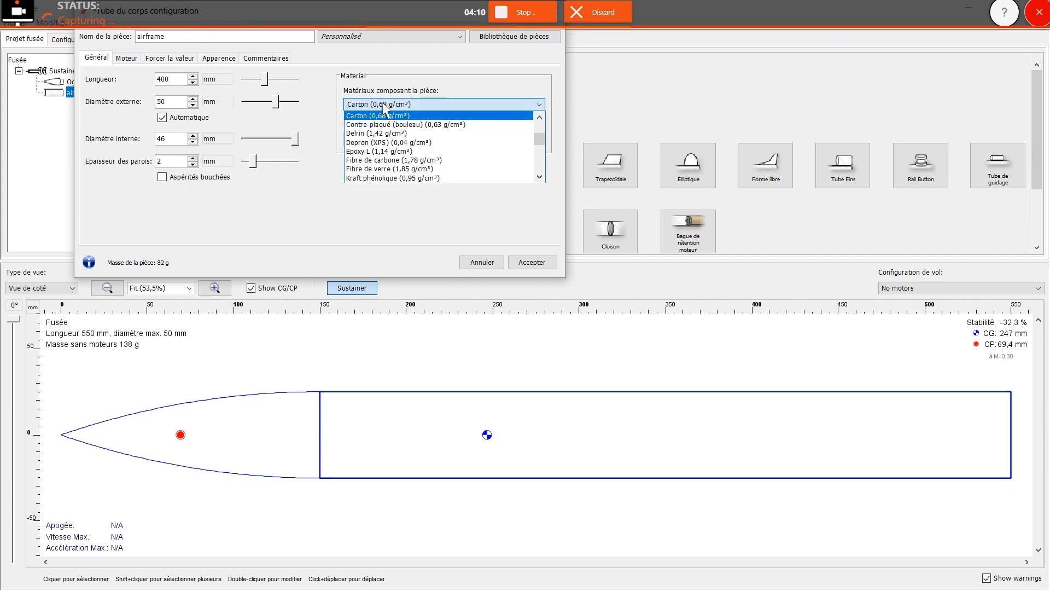
{"action": "scroll", "coordinate": [432, 147], "scroll_direction": "down", "scroll_amount": 4}
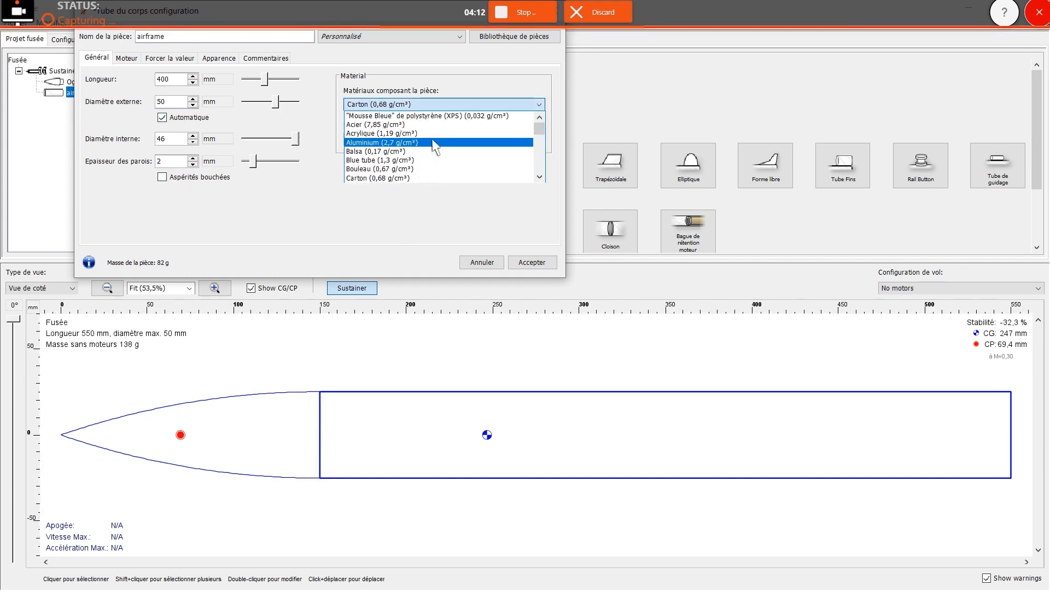
{"action": "scroll", "coordinate": [411, 159], "scroll_direction": "up", "scroll_amount": 5}
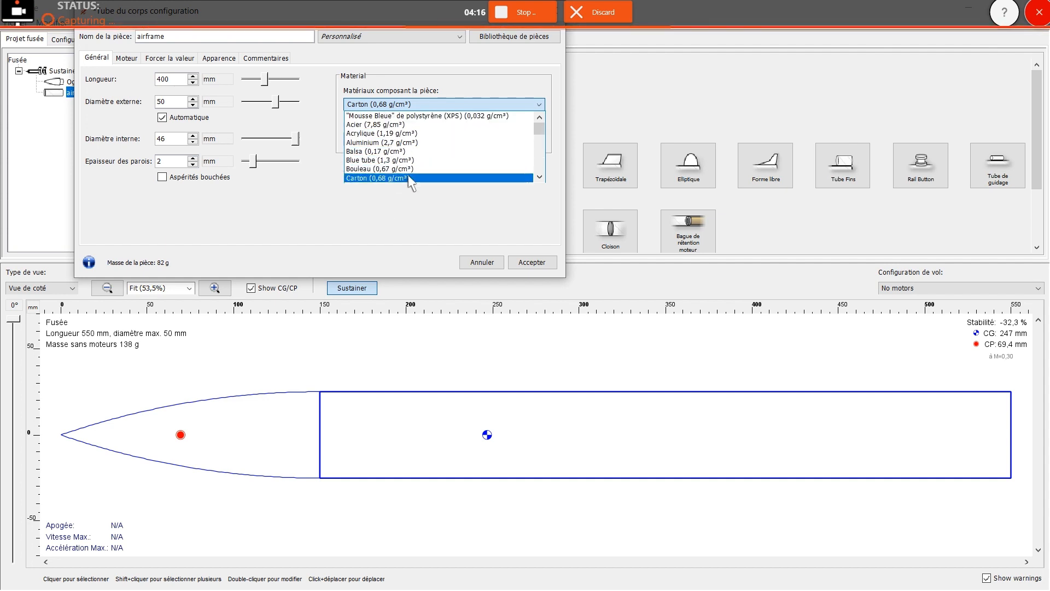
{"action": "left_click", "coordinate": [411, 177]}
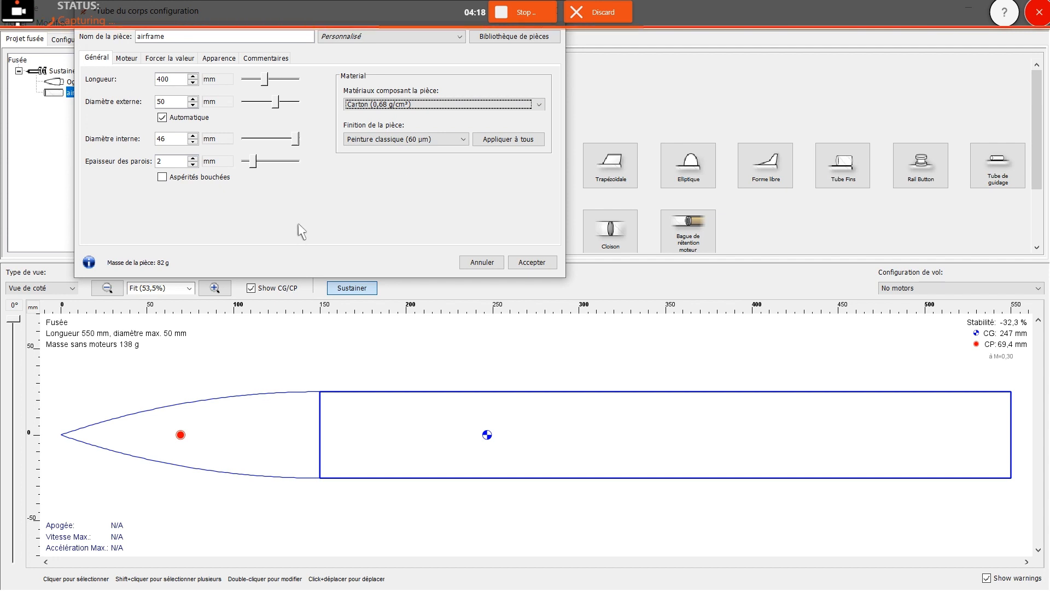
{"action": "left_click", "coordinate": [176, 58]}
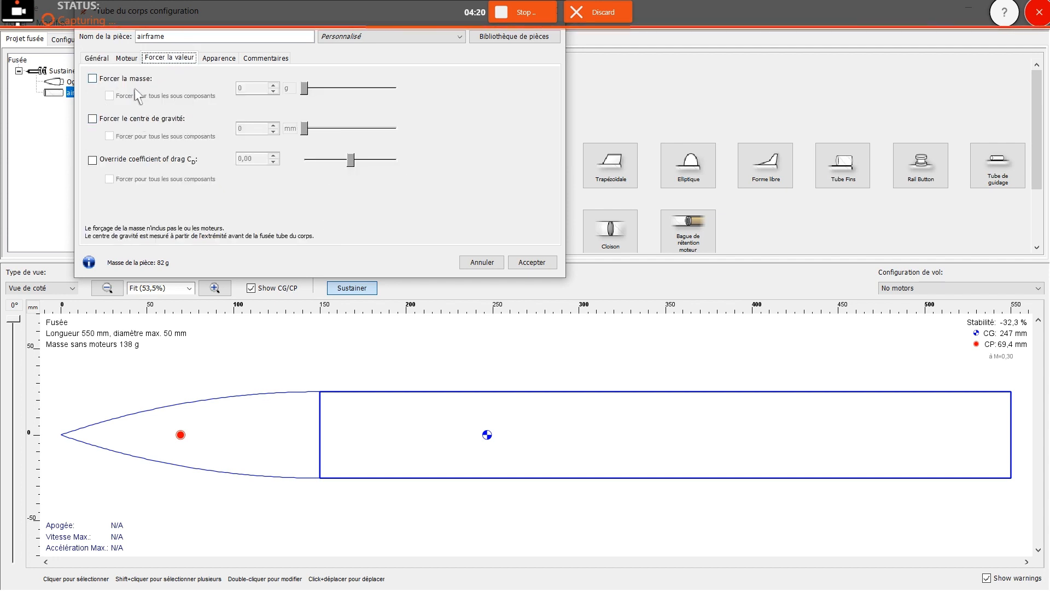
{"action": "left_click", "coordinate": [106, 60]}
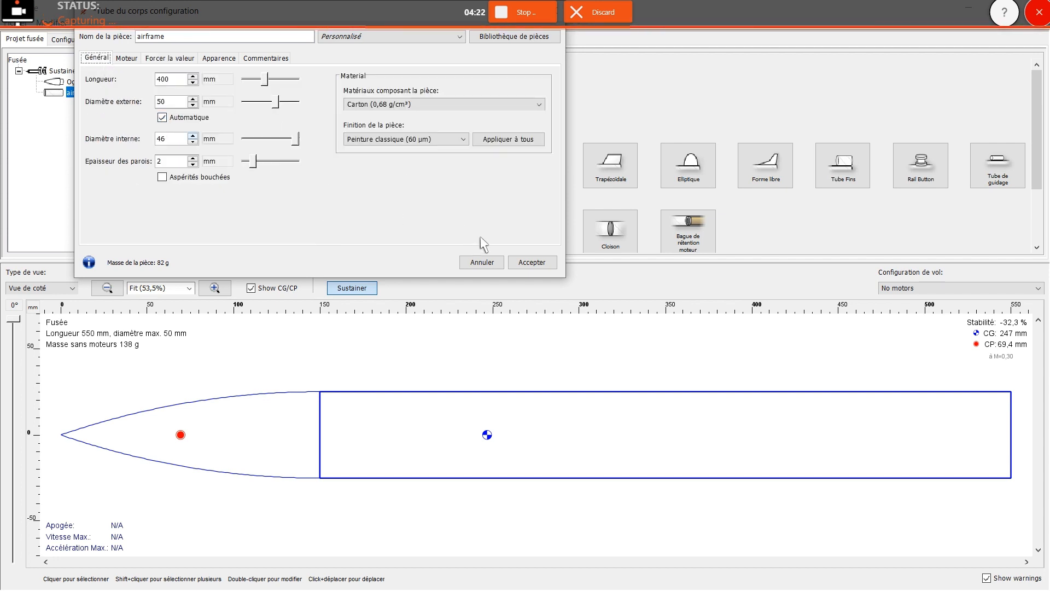
{"action": "left_click", "coordinate": [544, 261]}
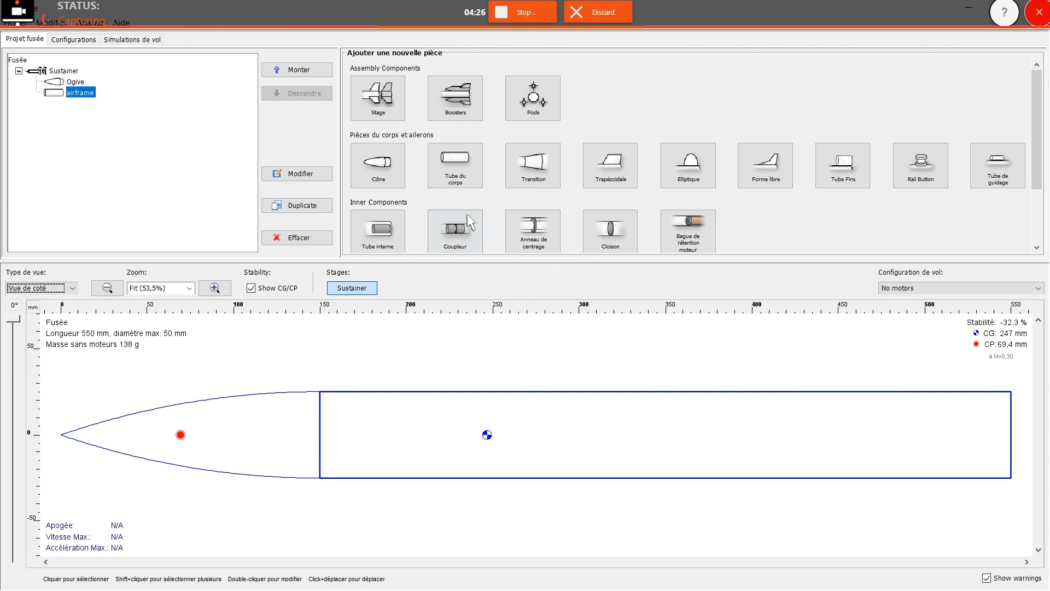
Add two more body tubes with default dimensions behind the airframe and accept their configuration.
{"action": "left_click", "coordinate": [456, 181]}
{"action": "left_click", "coordinate": [456, 185]}
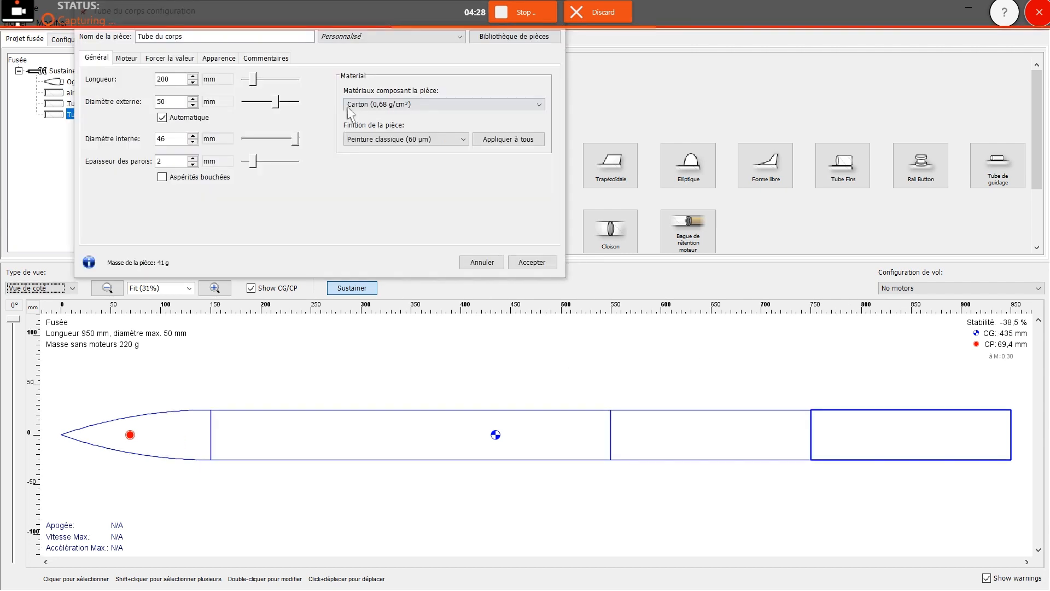
{"action": "left_click", "coordinate": [128, 59]}
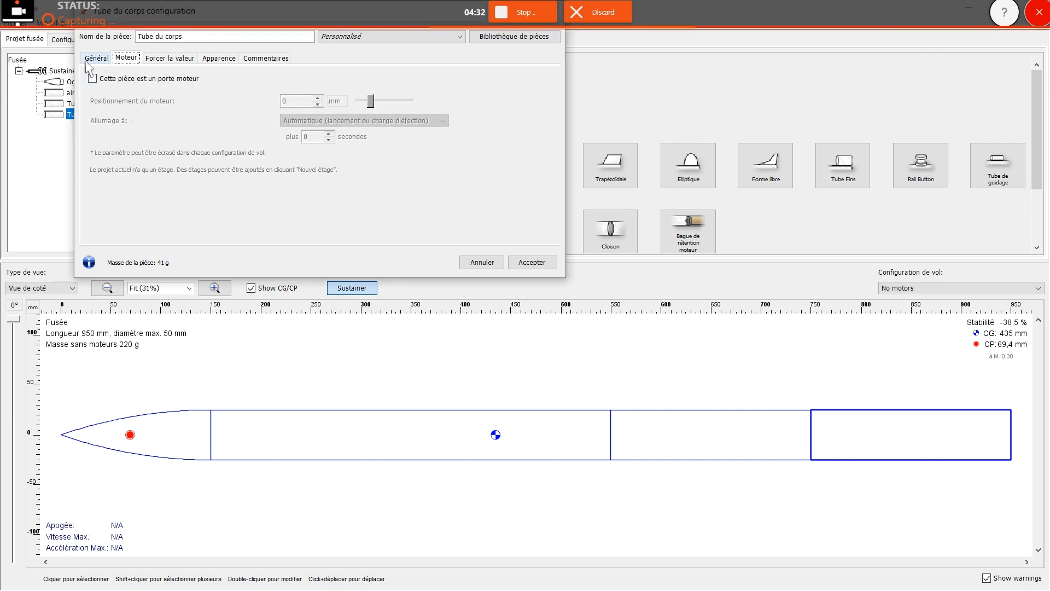
{"action": "left_click", "coordinate": [538, 263]}
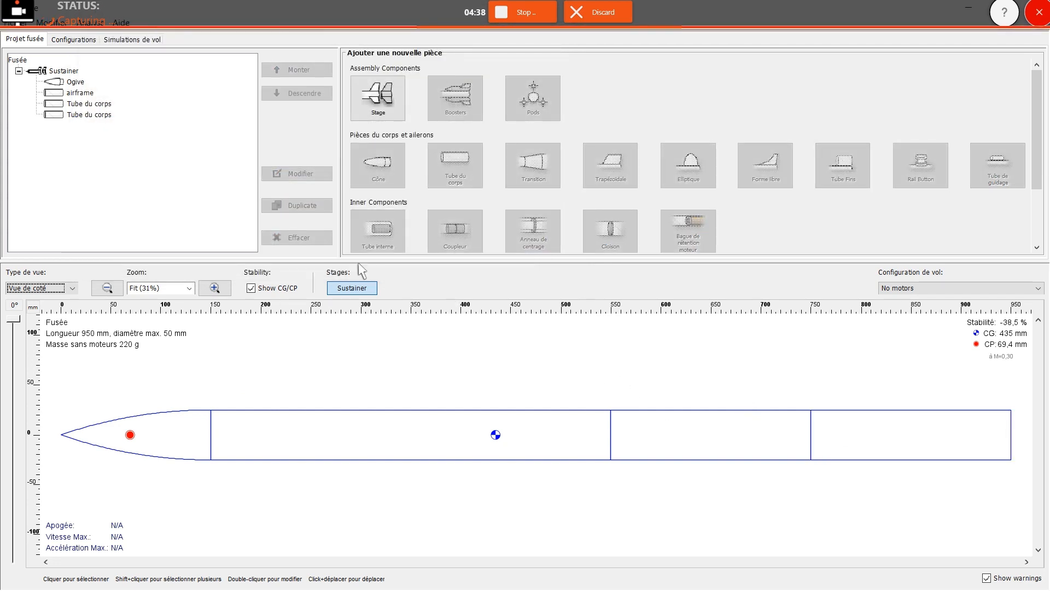
Delete the two extra body tubes below the airframe in the component tree.
{"action": "left_click", "coordinate": [90, 115]}
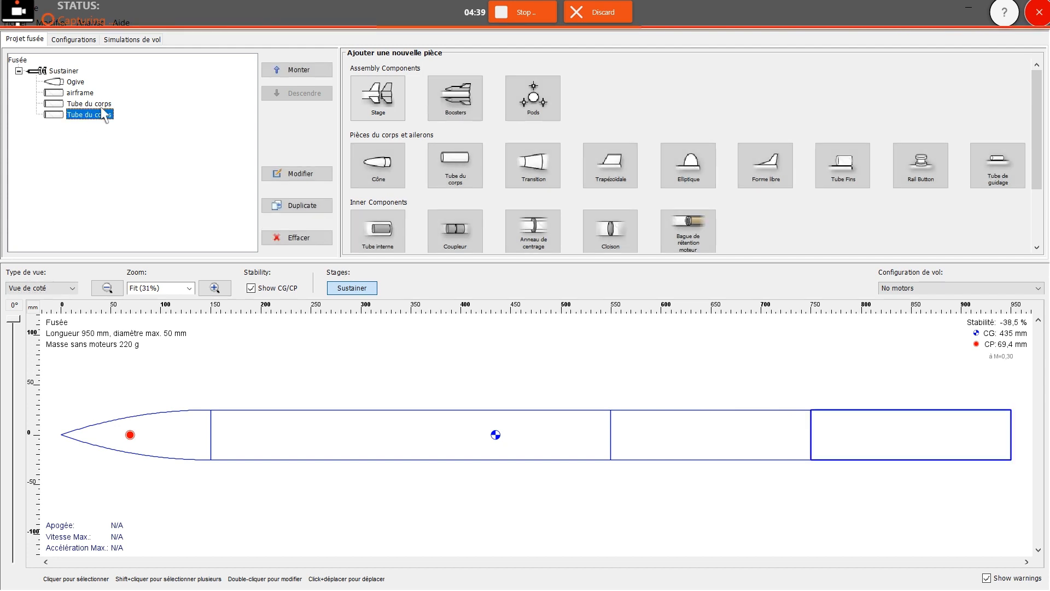
{"action": "left_click", "coordinate": [289, 236]}
{"action": "left_click", "coordinate": [100, 105]}
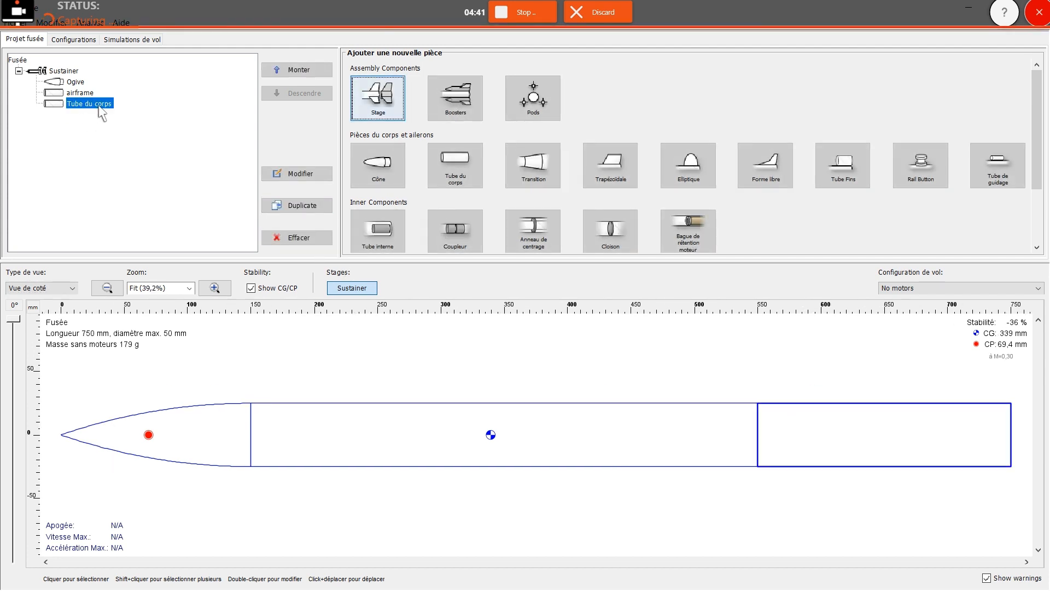
{"action": "left_click", "coordinate": [298, 238]}
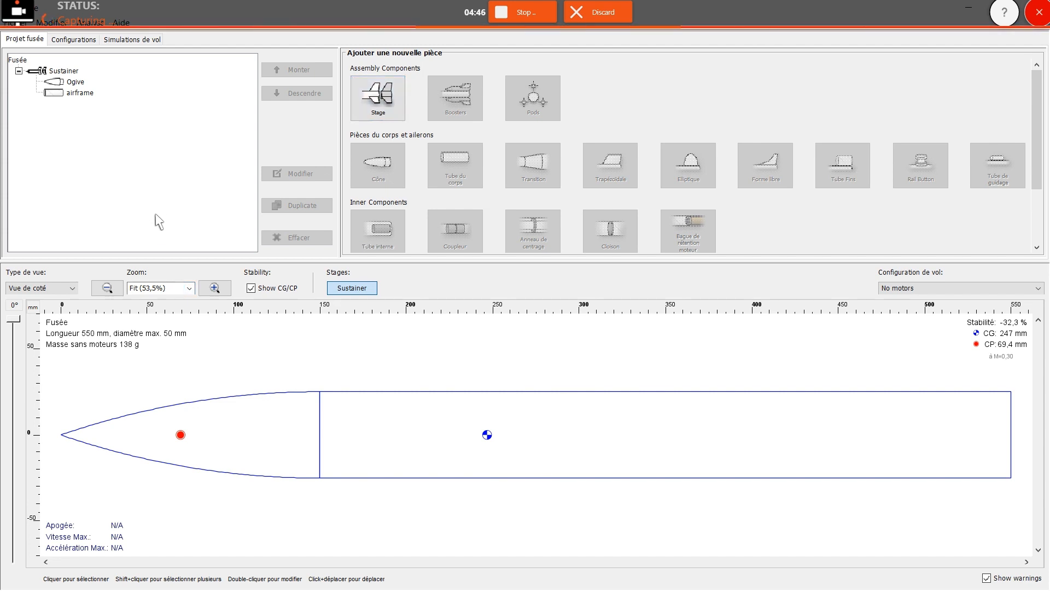
Add a trapezoidal fin set to the airframe tube and set its number of fins to 4.
{"action": "left_click", "coordinate": [656, 399]}
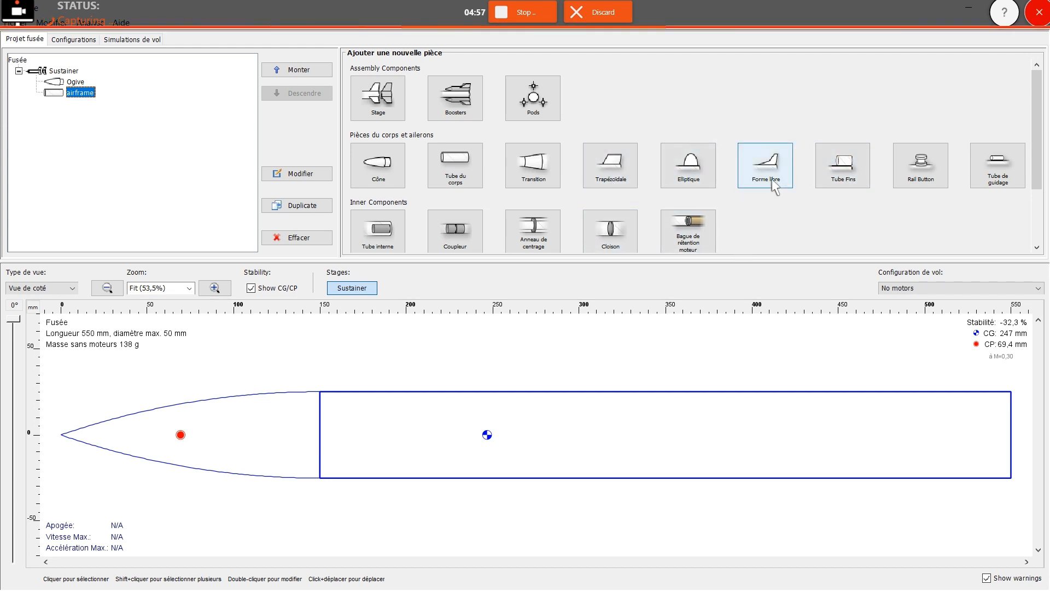
{"action": "left_click", "coordinate": [622, 162]}
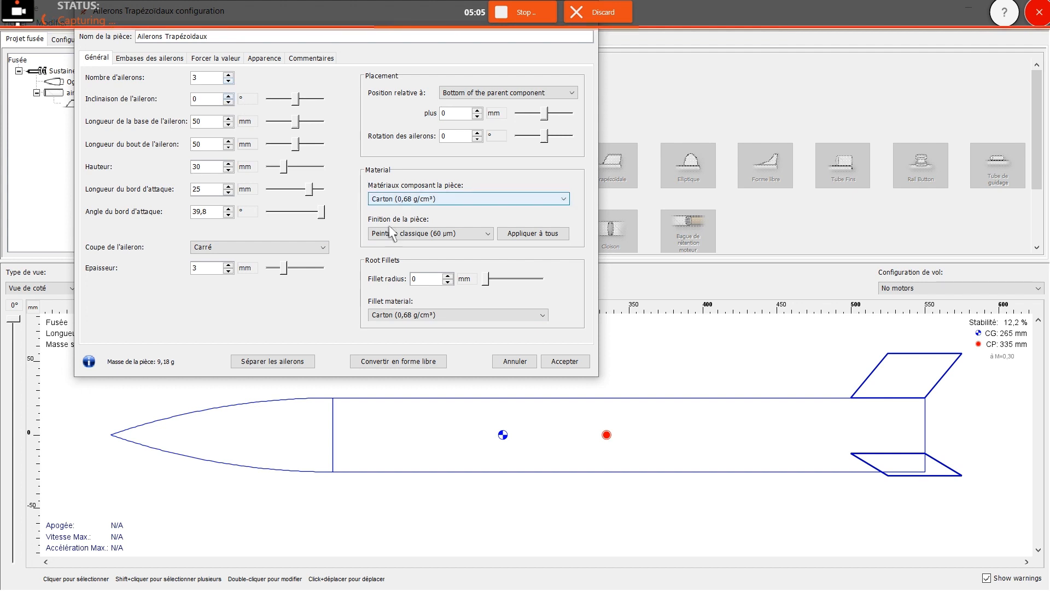
{"action": "left_click", "coordinate": [229, 75]}
{"action": "left_click", "coordinate": [229, 75]}
{"action": "left_click", "coordinate": [228, 75]}
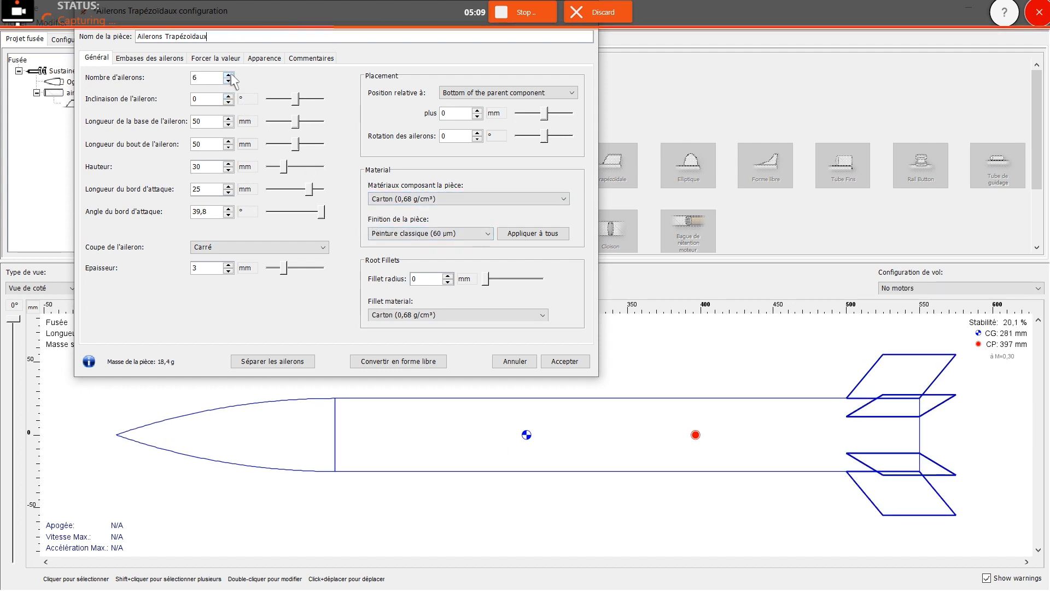
{"action": "left_click", "coordinate": [228, 81]}
{"action": "left_click", "coordinate": [228, 80]}
{"action": "left_click", "coordinate": [228, 81]}
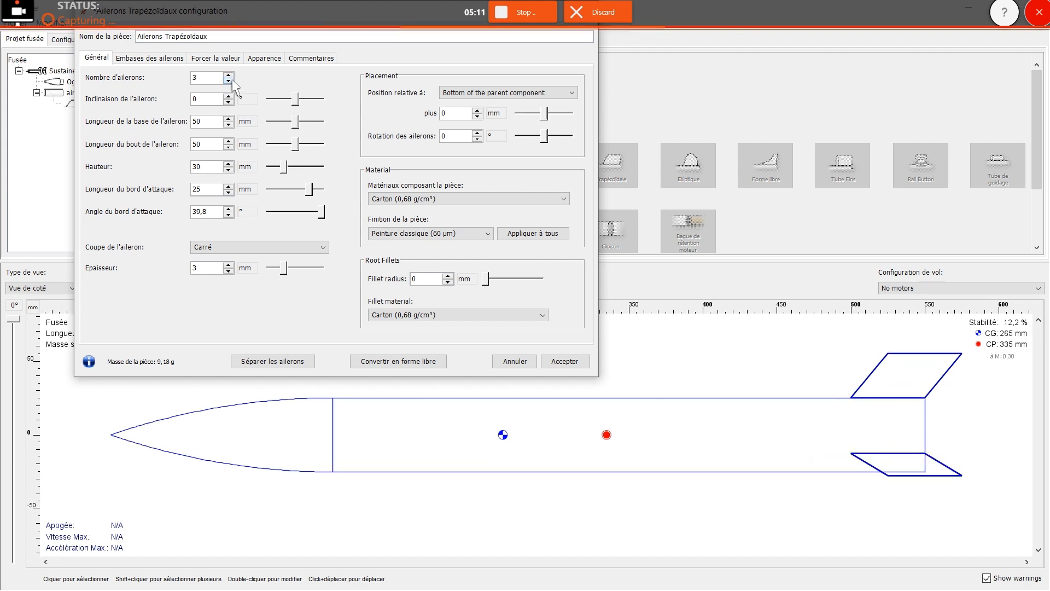
{"action": "left_click", "coordinate": [229, 80]}
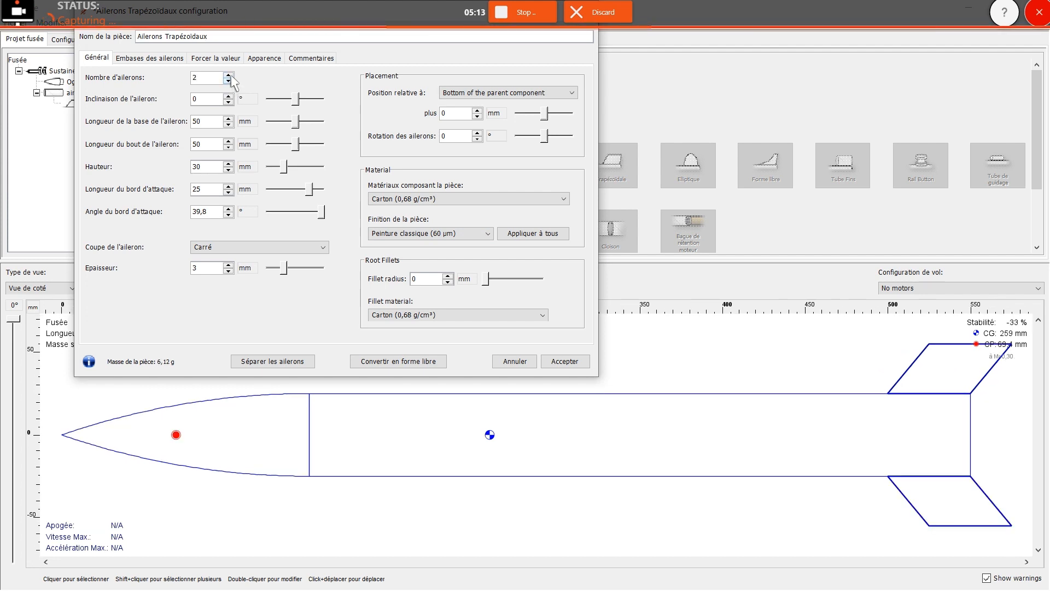
{"action": "left_click", "coordinate": [229, 75]}
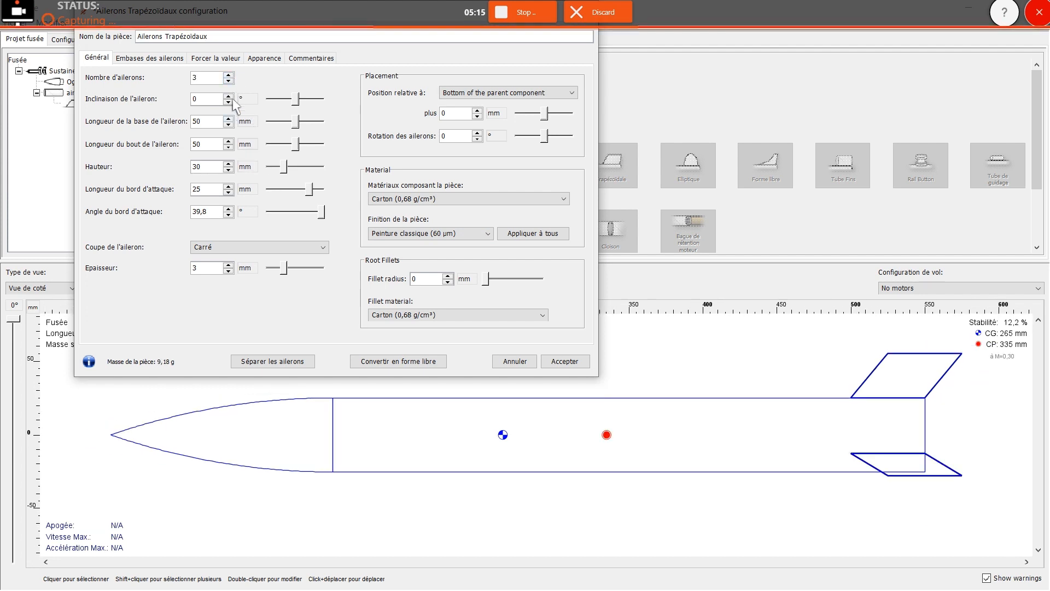
{"action": "left_click", "coordinate": [229, 75]}
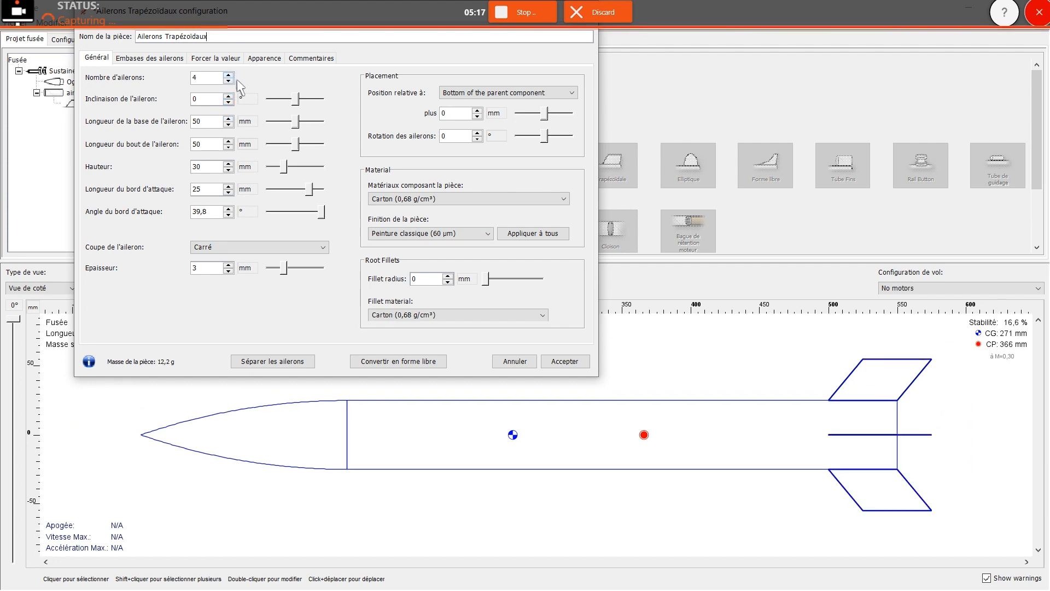
Set the fins' root length to 65 mm and their tip length to 55 mm.
{"action": "left_click", "coordinate": [233, 119]}
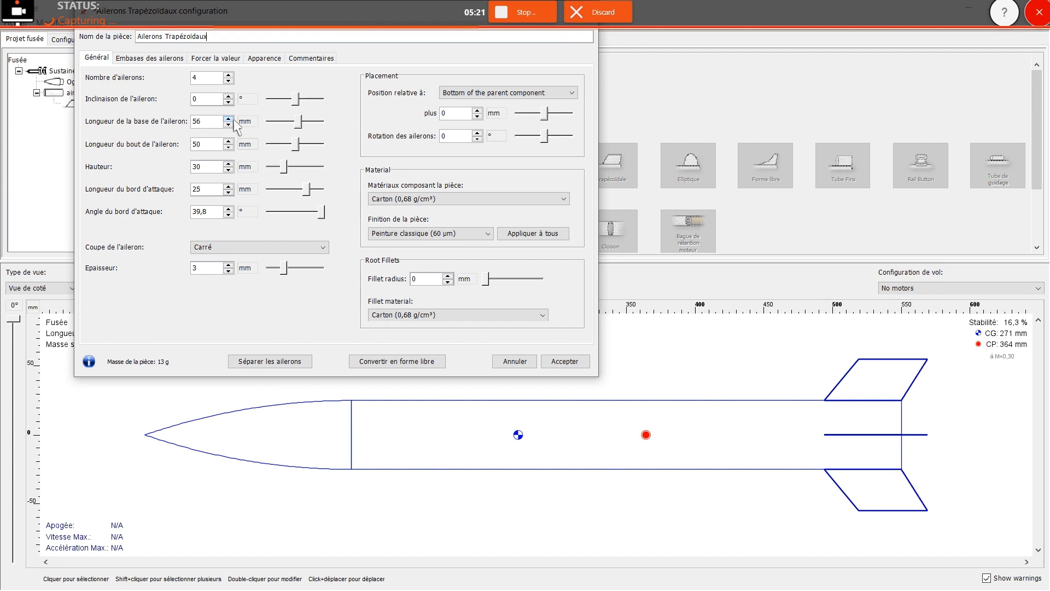
{"action": "left_click", "coordinate": [229, 119]}
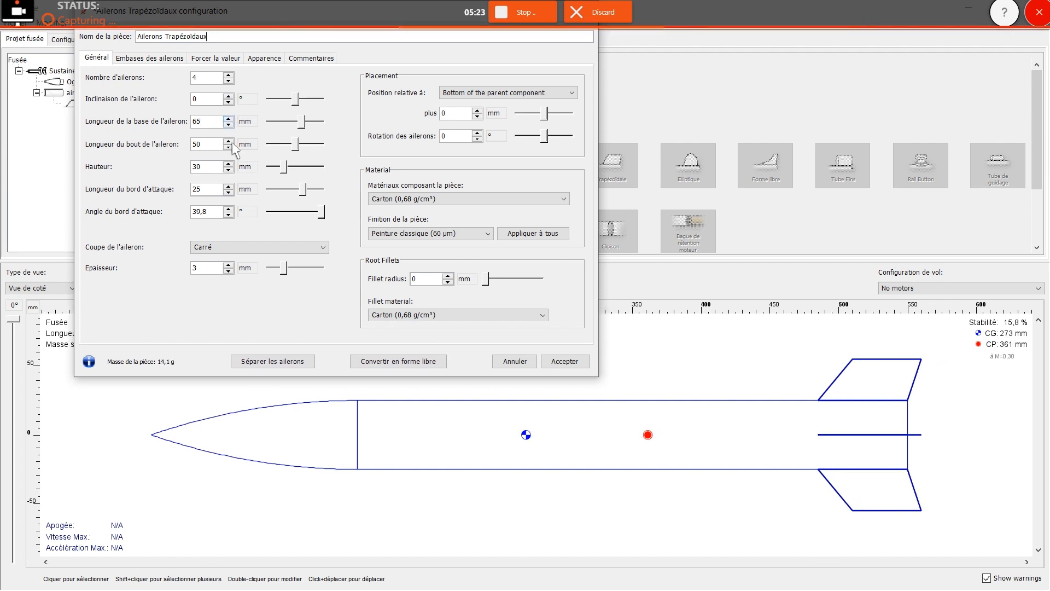
{"action": "left_click", "coordinate": [229, 141]}
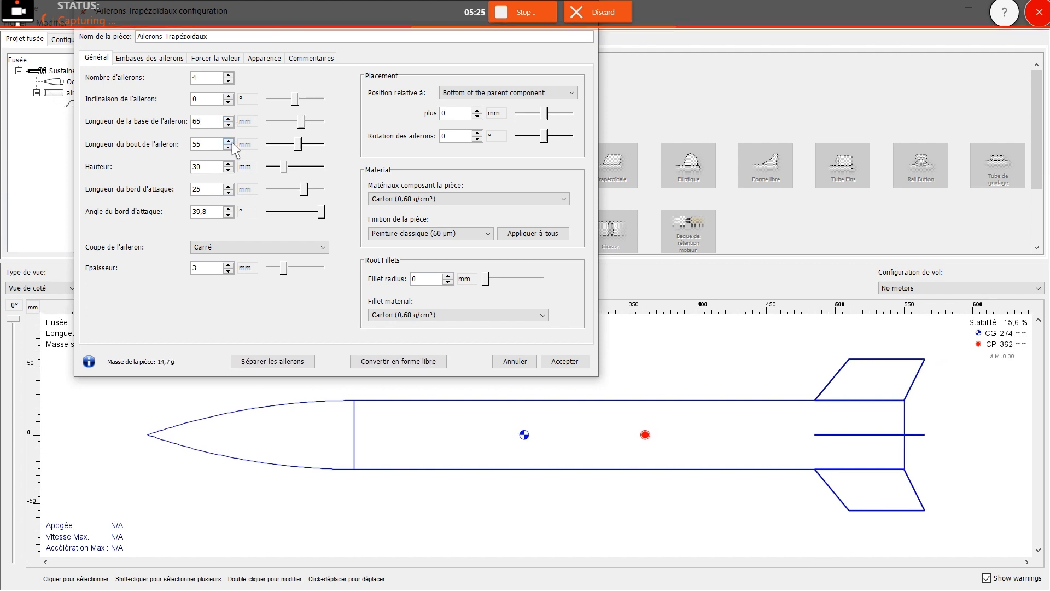
Set the height of the trapezoidal fins to 35 mm.
{"action": "left_click", "coordinate": [230, 164]}
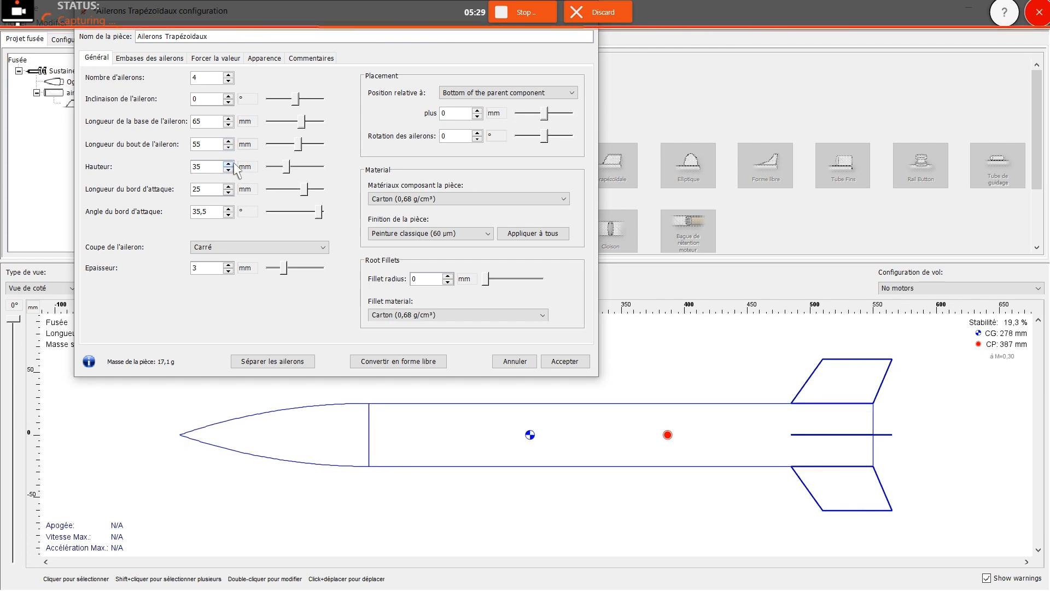
{"action": "left_click", "coordinate": [229, 163]}
{"action": "left_click", "coordinate": [230, 164]}
{"action": "left_click", "coordinate": [229, 163]}
{"action": "left_click", "coordinate": [232, 169]}
{"action": "left_click", "coordinate": [232, 169]}
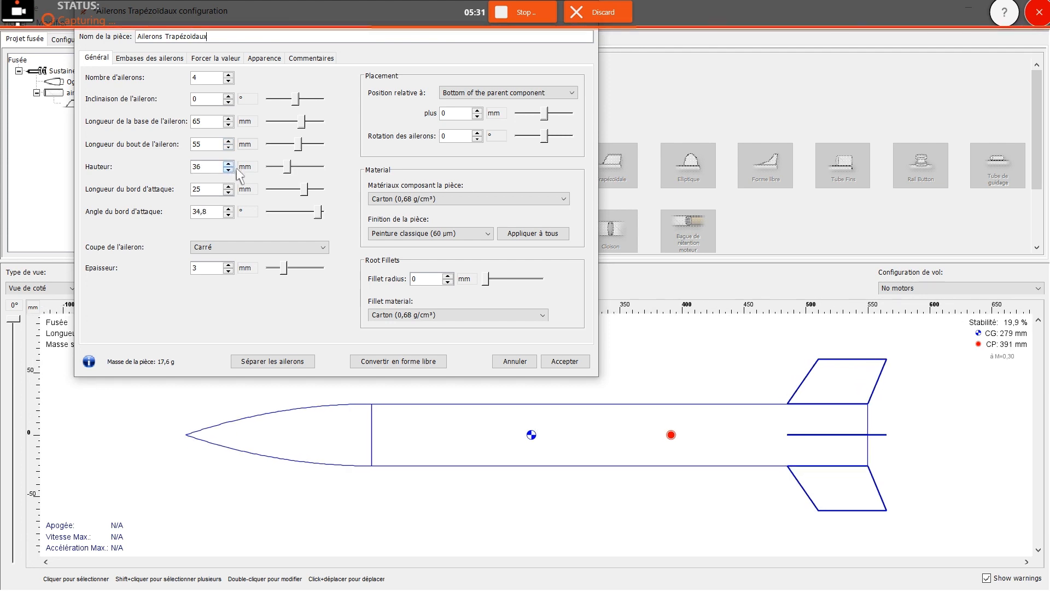
{"action": "left_click", "coordinate": [232, 169]}
Set the fins' leading-edge length to 41 mm and reduce their tip length to 47 mm.
{"action": "scroll", "coordinate": [234, 188], "scroll_direction": "up", "scroll_amount": 5}
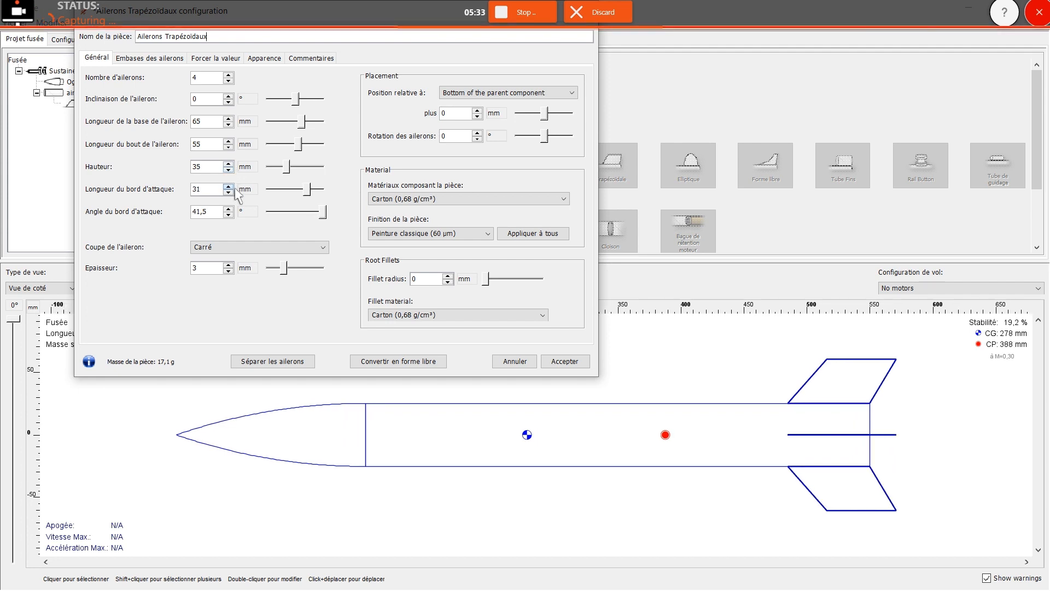
{"action": "scroll", "coordinate": [234, 188], "scroll_direction": "up", "scroll_amount": 4}
{"action": "scroll", "coordinate": [235, 188], "scroll_direction": "up", "scroll_amount": 1}
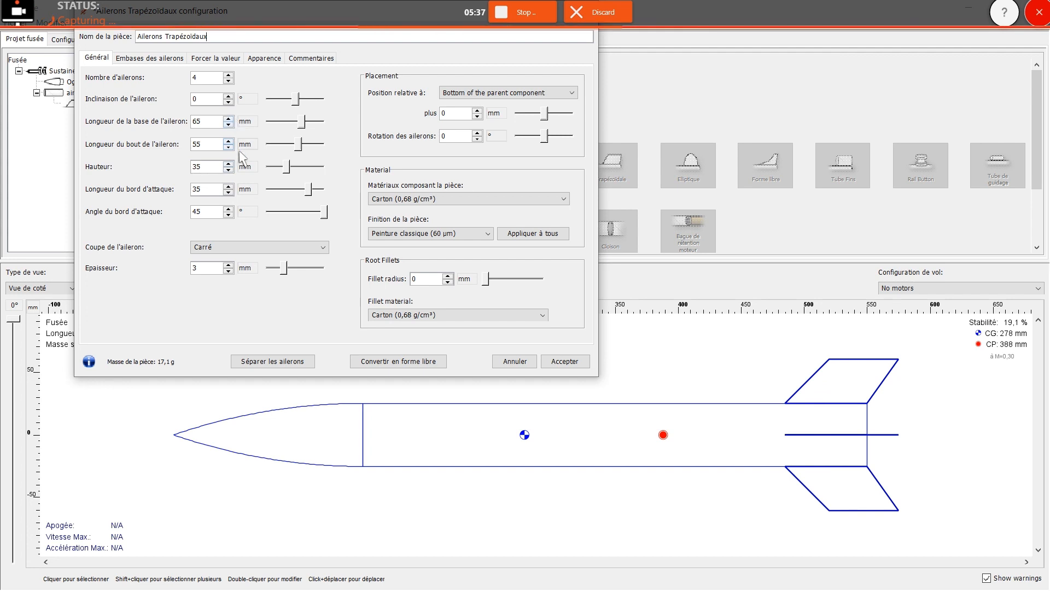
{"action": "scroll", "coordinate": [234, 146], "scroll_direction": "down", "scroll_amount": 5}
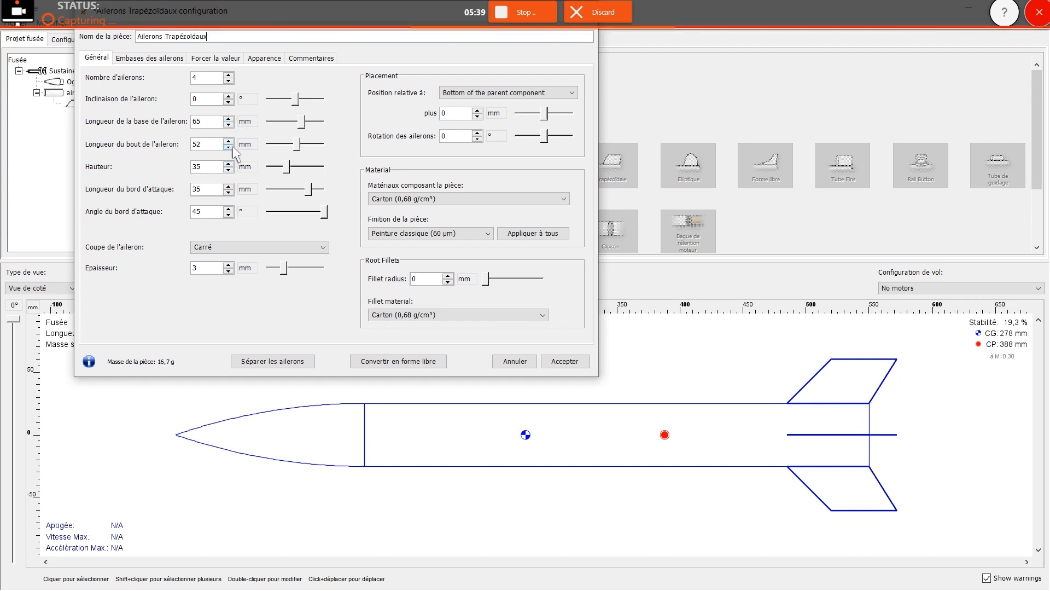
{"action": "scroll", "coordinate": [234, 149], "scroll_direction": "down", "scroll_amount": 3}
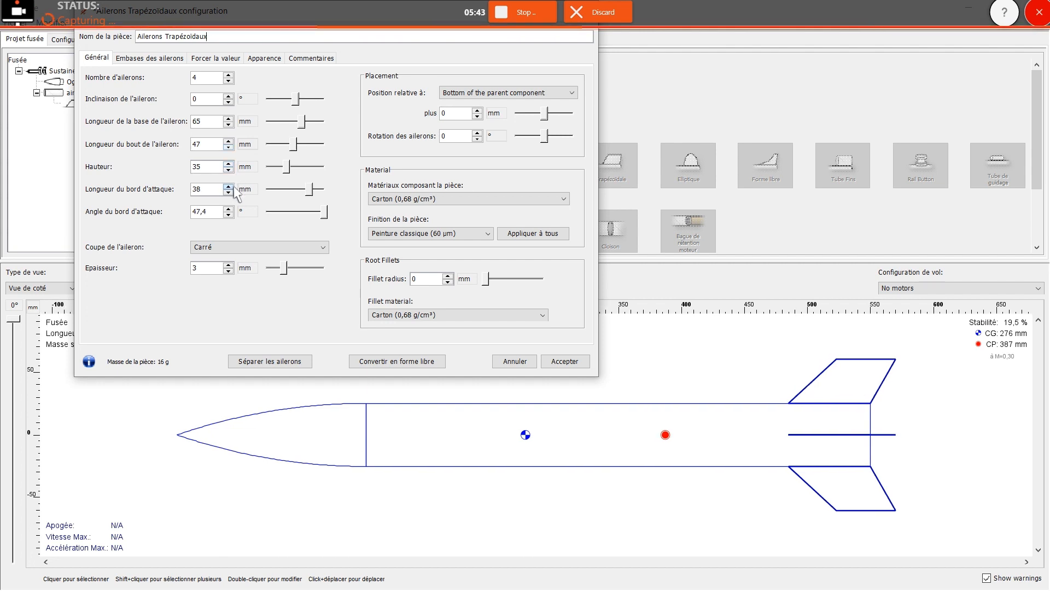
{"action": "scroll", "coordinate": [236, 191], "scroll_direction": "up", "scroll_amount": 6}
Set the fins' root length to 70 mm and their tip length to 50 mm.
{"action": "scroll", "coordinate": [235, 126], "scroll_direction": "up", "scroll_amount": 4}
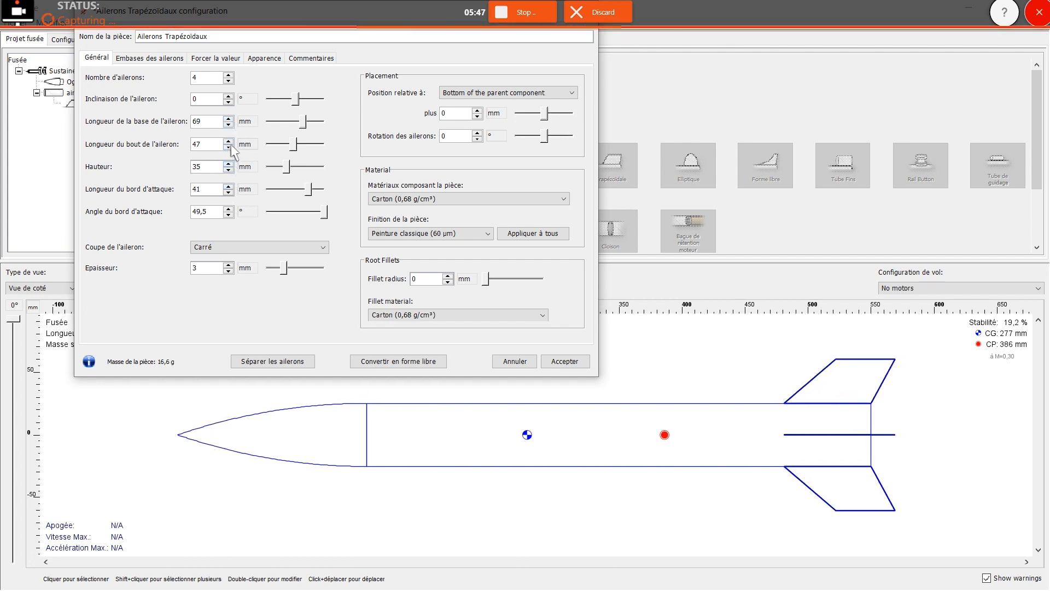
{"action": "scroll", "coordinate": [237, 145], "scroll_direction": "up", "scroll_amount": 4}
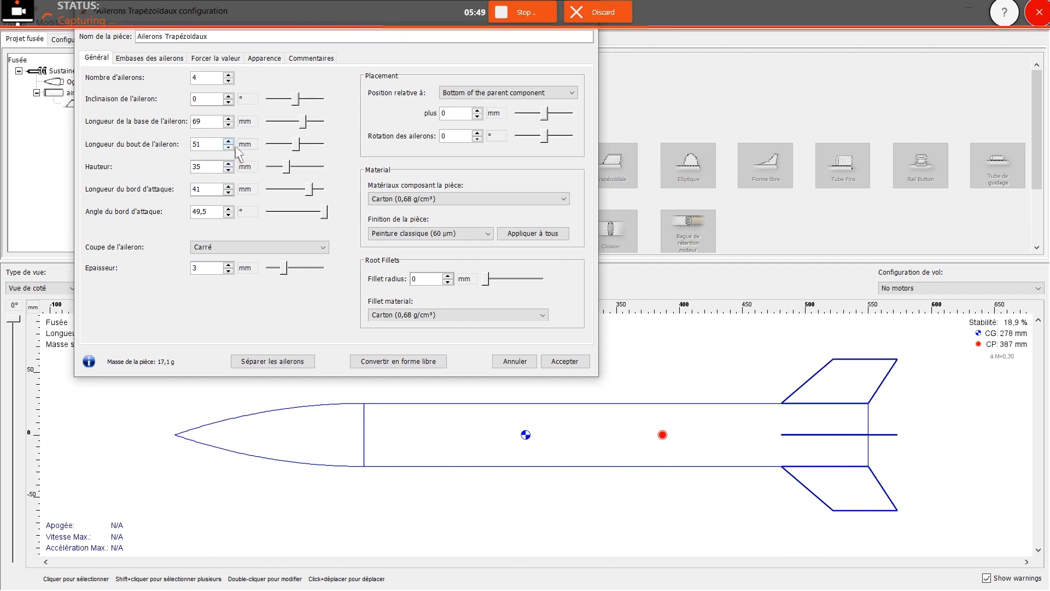
{"action": "scroll", "coordinate": [235, 123], "scroll_direction": "up", "scroll_amount": 1}
{"action": "scroll", "coordinate": [237, 143], "scroll_direction": "down", "scroll_amount": 1}
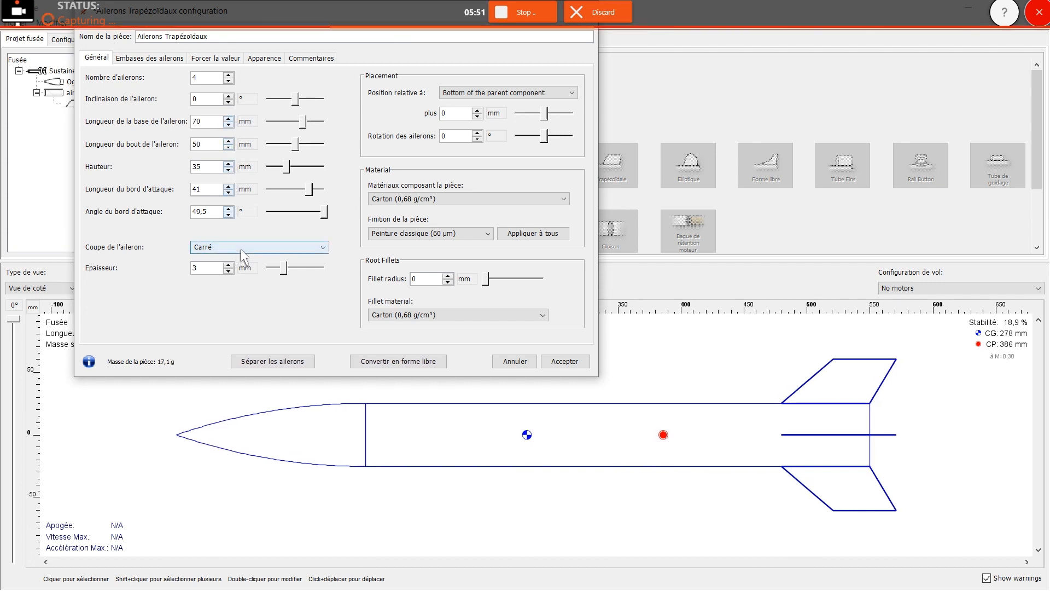
Choose Arrondie as the fins' cross-section and set their leading-edge length to 40 mm.
{"action": "left_click", "coordinate": [236, 252]}
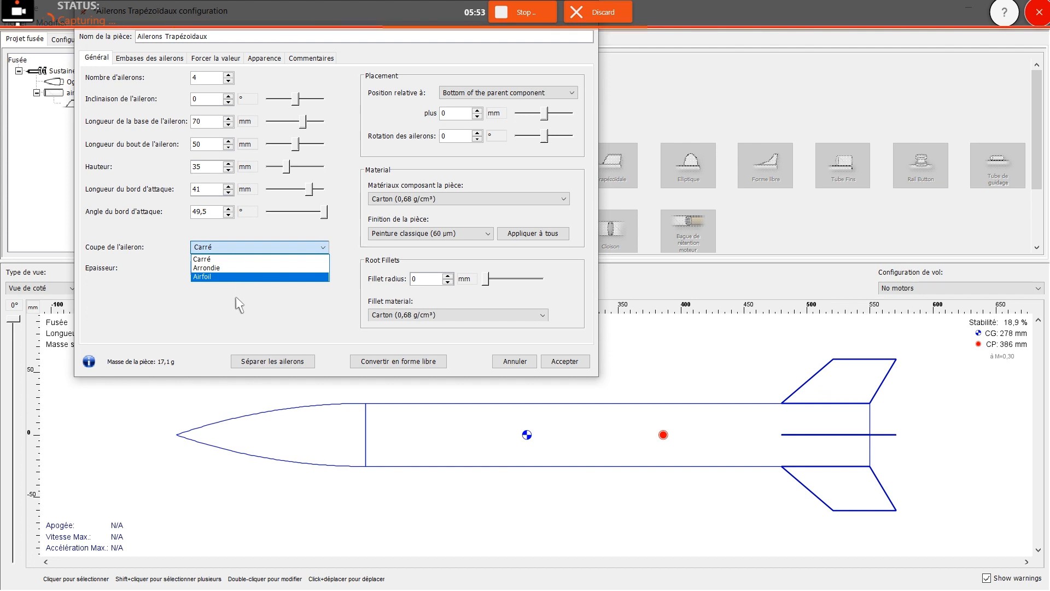
{"action": "left_click", "coordinate": [241, 267]}
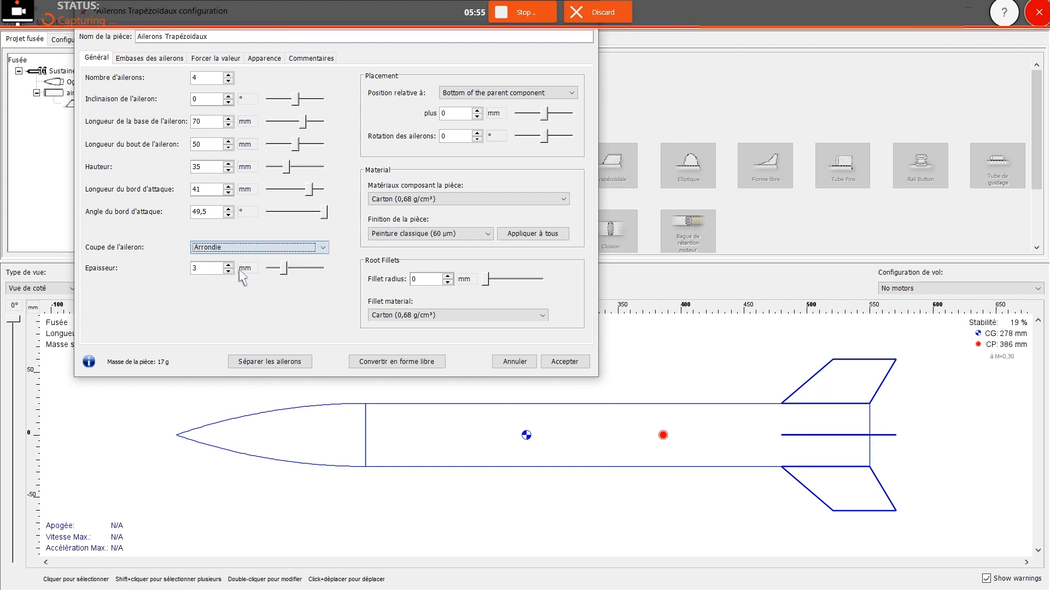
{"action": "left_click", "coordinate": [228, 186]}
{"action": "left_click", "coordinate": [228, 192]}
{"action": "left_click", "coordinate": [228, 192]}
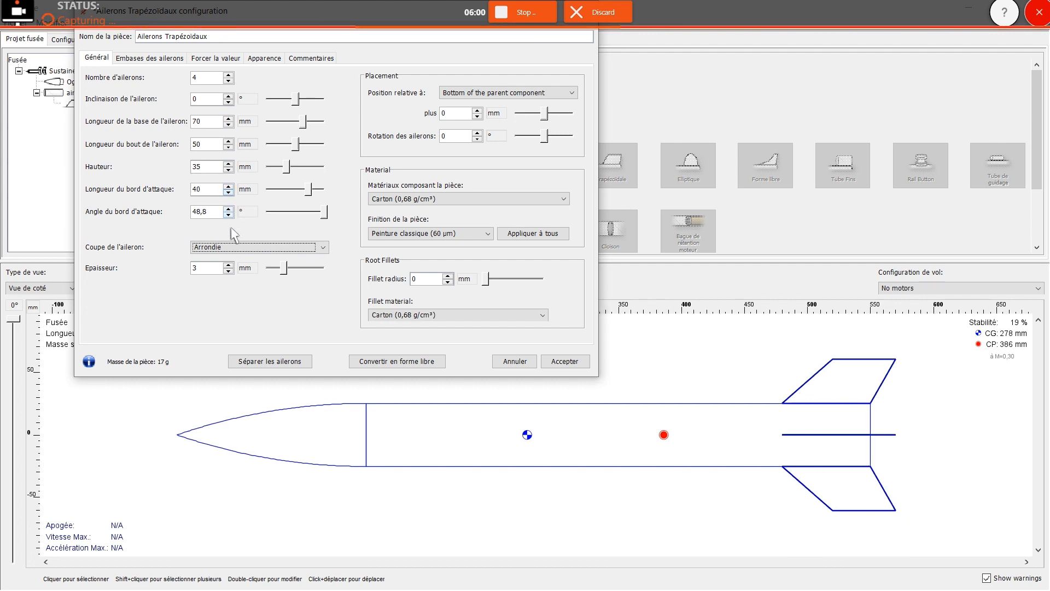
Set the thickness of the trapezoidal fins to 5 mm.
{"action": "left_click", "coordinate": [216, 269]}
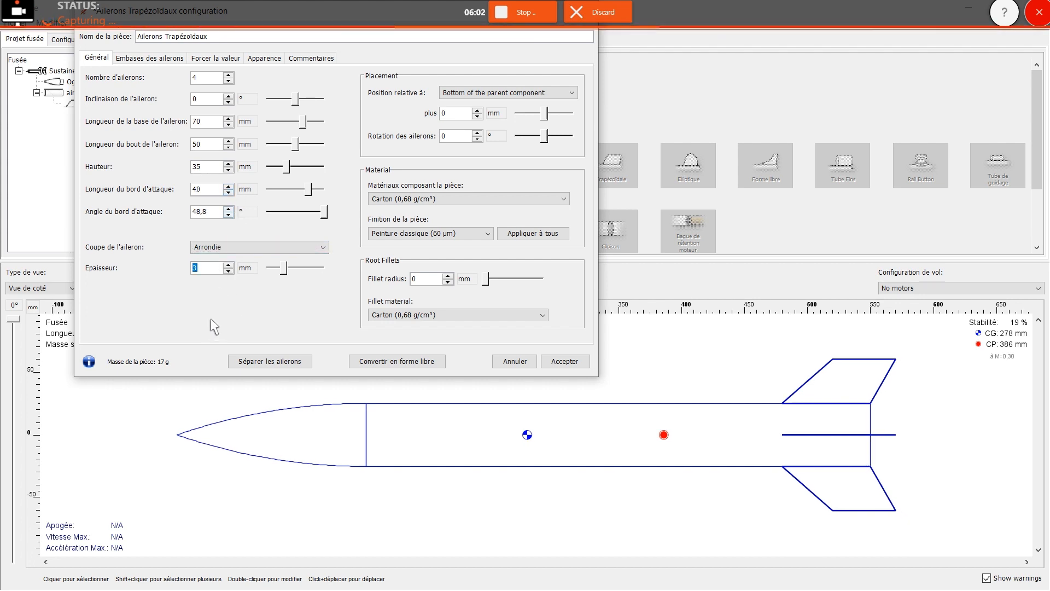
{"action": "type", "text": "5"}
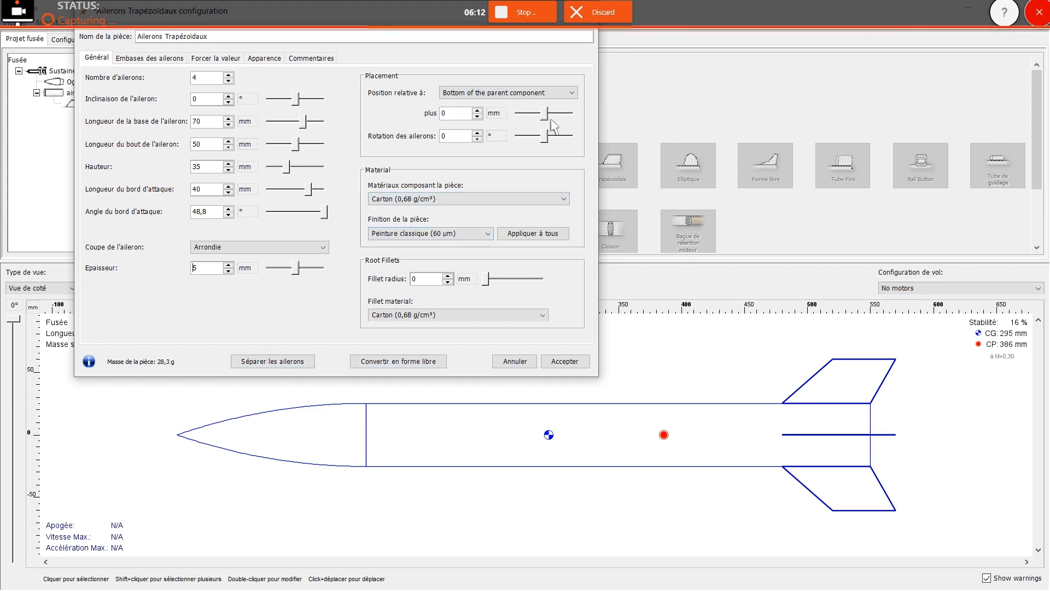
Try offsetting the fin set along the tube and rotating it to 36°, then return both settings to 0.
{"action": "mouse_move", "coordinate": [546, 116]}
{"action": "left_mouse_down"}
{"action": "mouse_move", "coordinate": [569, 120]}
{"action": "mouse_move", "coordinate": [552, 119]}
{"action": "left_mouse_up"}
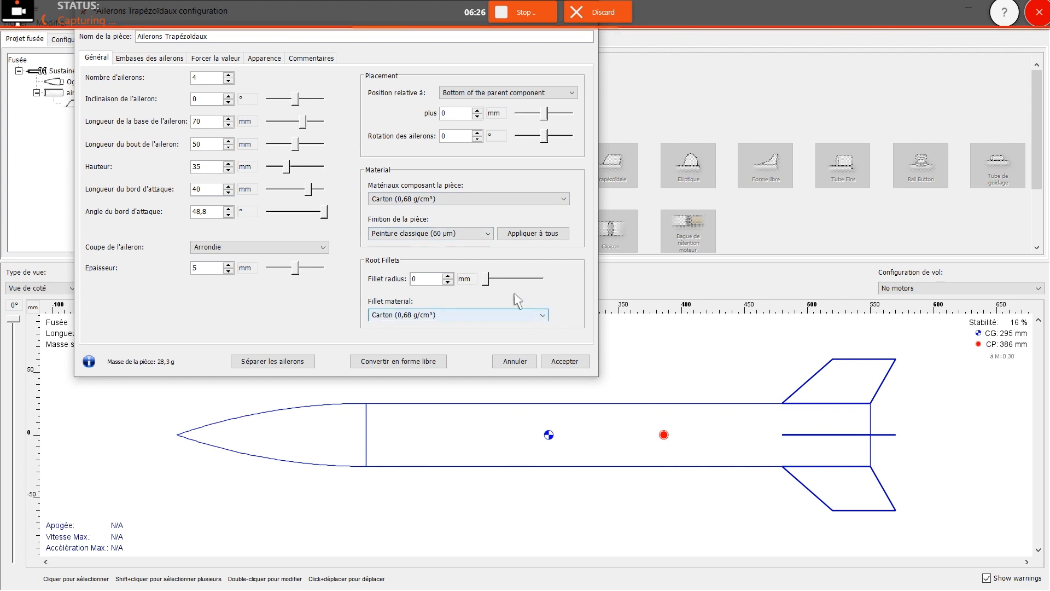
{"action": "left_click", "coordinate": [536, 205]}
{"action": "left_click", "coordinate": [497, 208]}
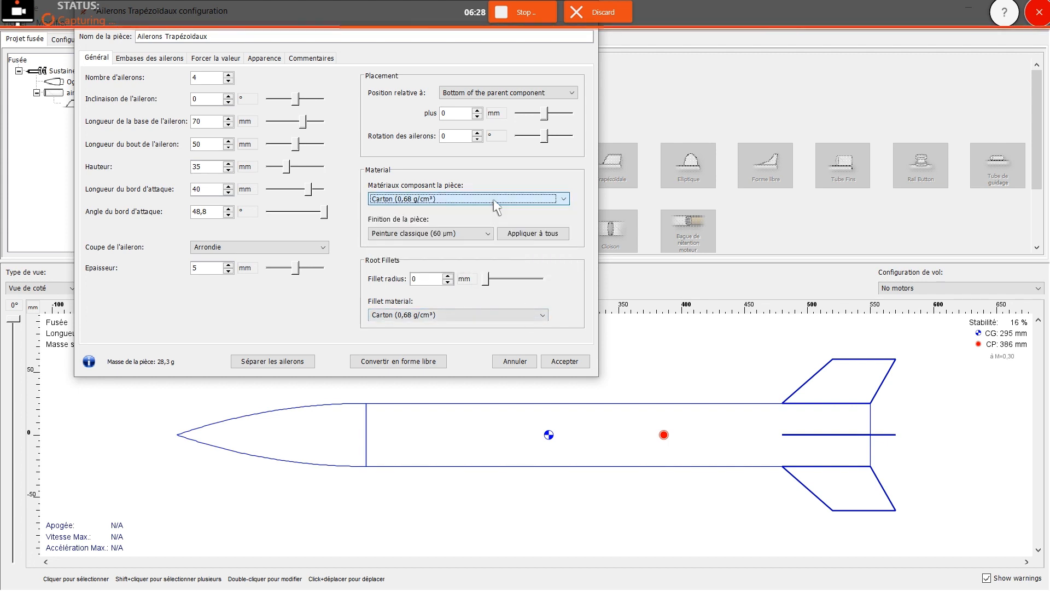
{"action": "left_click", "coordinate": [553, 138]}
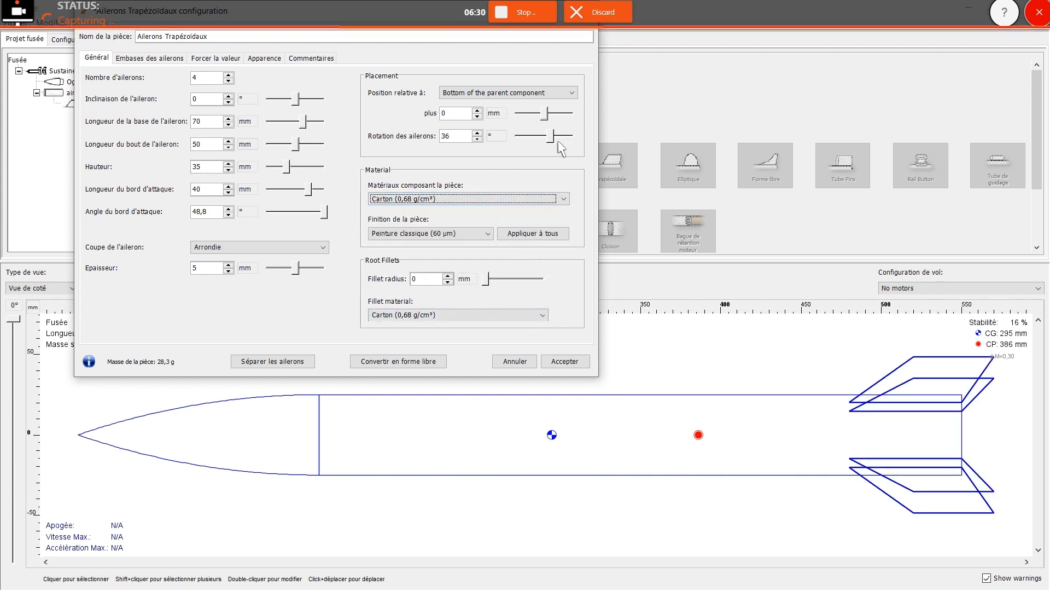
{"action": "mouse_move", "coordinate": [552, 137]}
{"action": "left_mouse_down"}
{"action": "mouse_move", "coordinate": [567, 139]}
{"action": "mouse_move", "coordinate": [546, 139]}
{"action": "mouse_move", "coordinate": [554, 145]}
{"action": "left_mouse_up"}
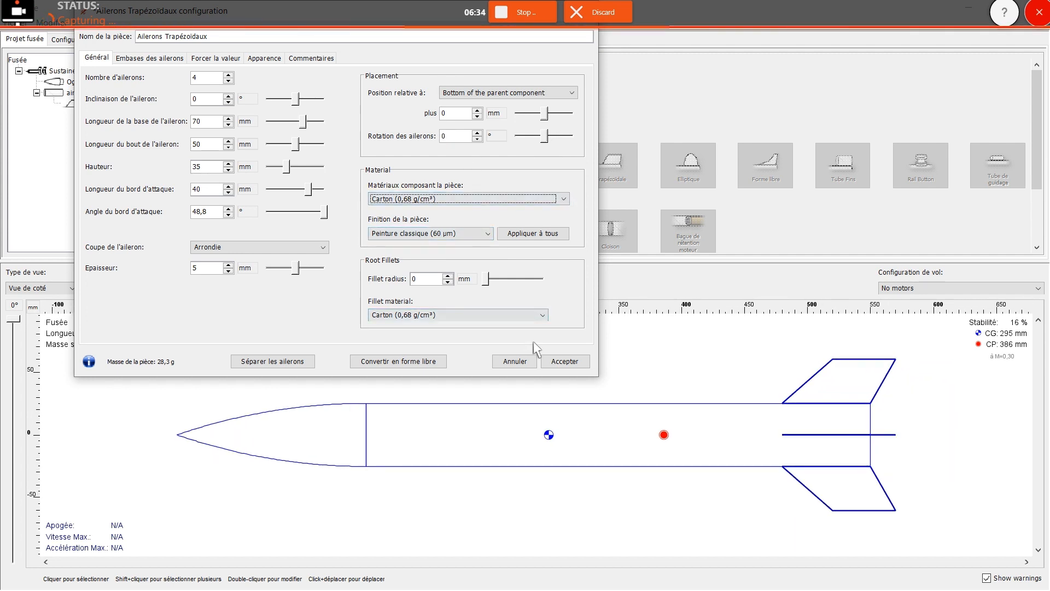
Choose Tilleul (0,5 g/cm³) as the fins' material and accept the fin configuration.
{"action": "left_click", "coordinate": [563, 199]}
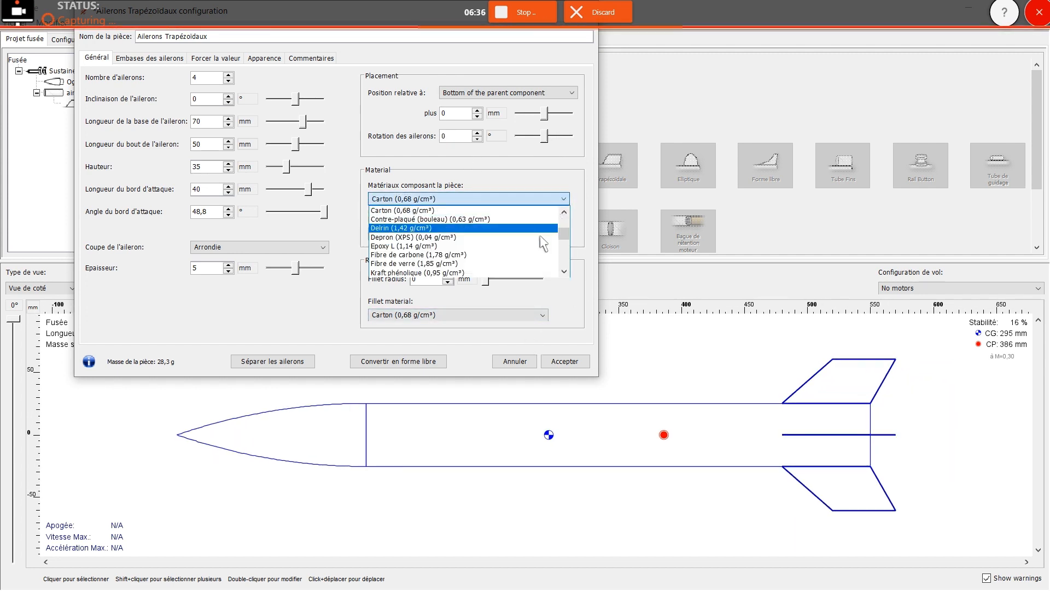
{"action": "scroll", "coordinate": [477, 240], "scroll_direction": "down", "scroll_amount": 5}
{"action": "left_click", "coordinate": [477, 236]}
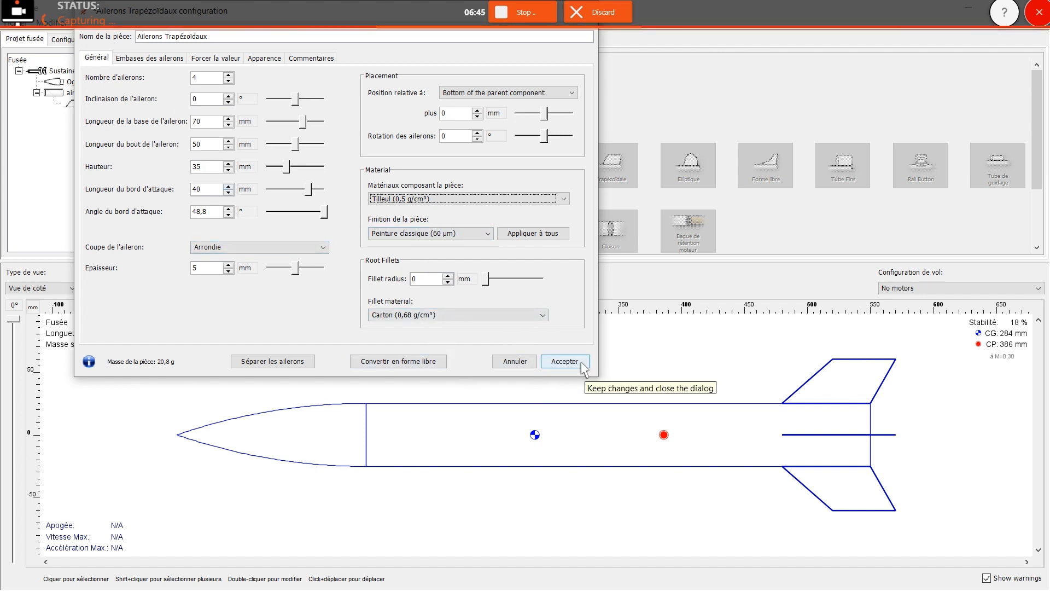
{"action": "left_click", "coordinate": [216, 58]}
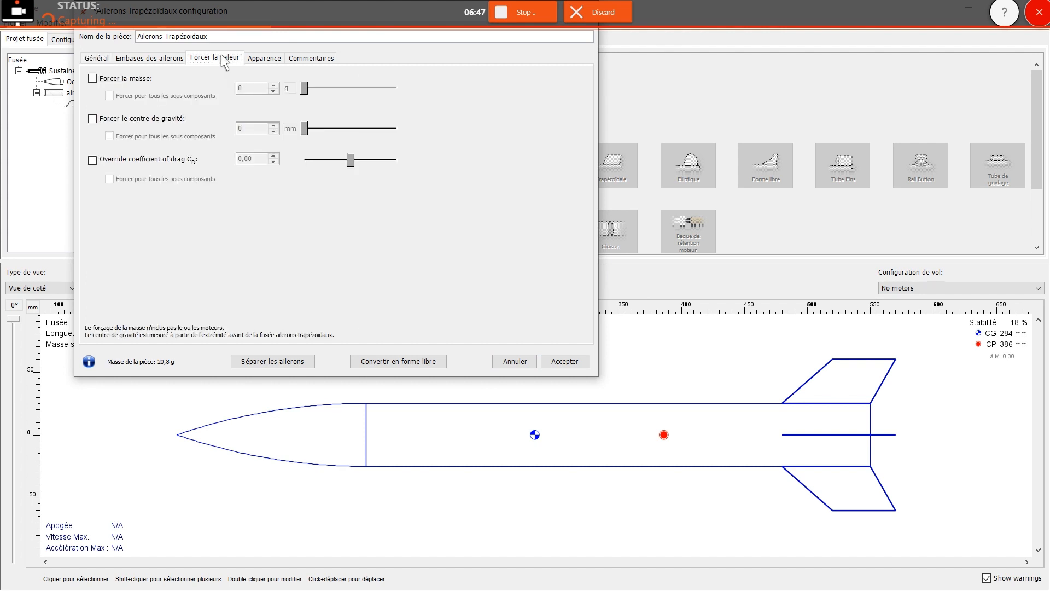
{"action": "left_click", "coordinate": [108, 59]}
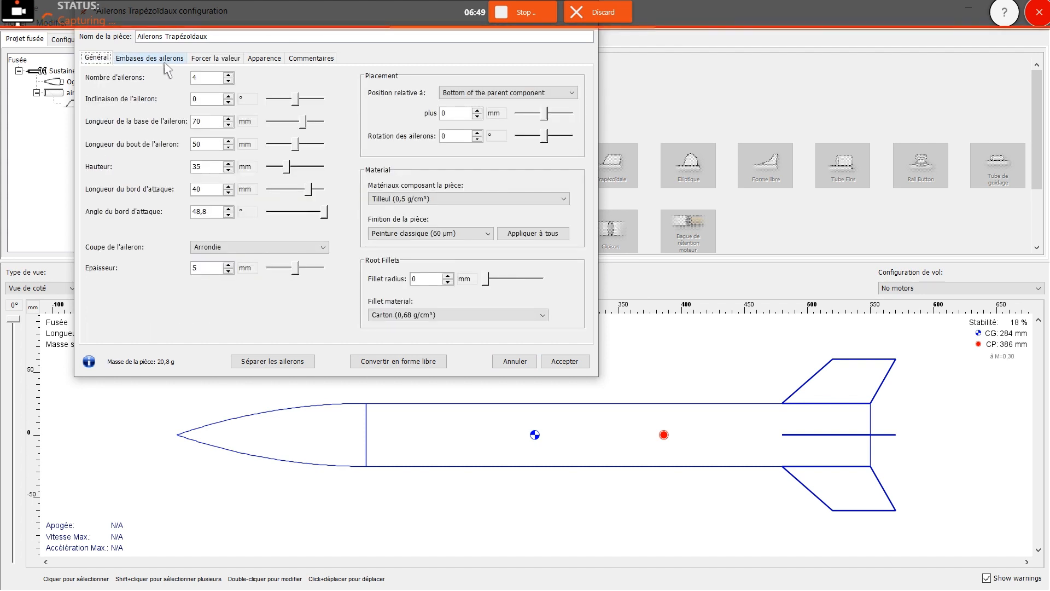
{"action": "left_click", "coordinate": [570, 368]}
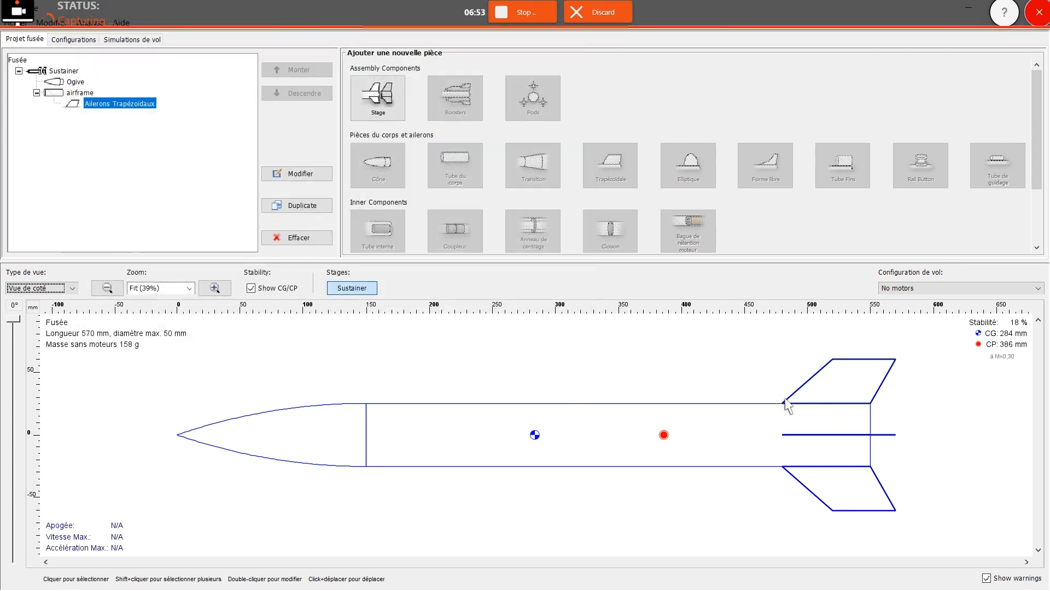
{"action": "left_click", "coordinate": [745, 413]}
{"action": "left_click", "coordinate": [749, 405]}
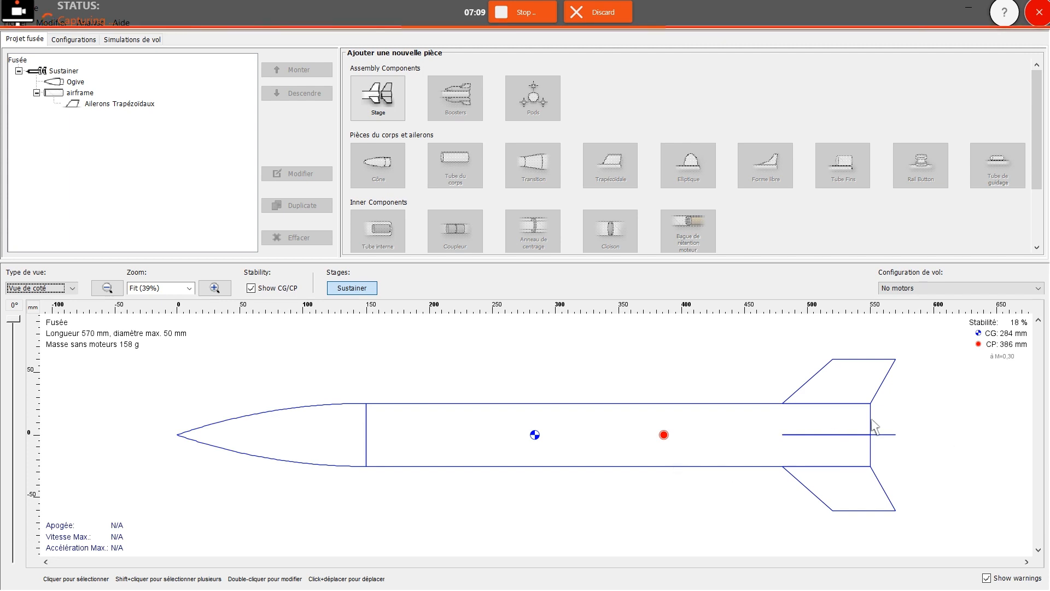
{"action": "scroll", "coordinate": [773, 204], "scroll_direction": "down", "scroll_amount": 3}
{"action": "scroll", "coordinate": [801, 204], "scroll_direction": "up", "scroll_amount": 3}
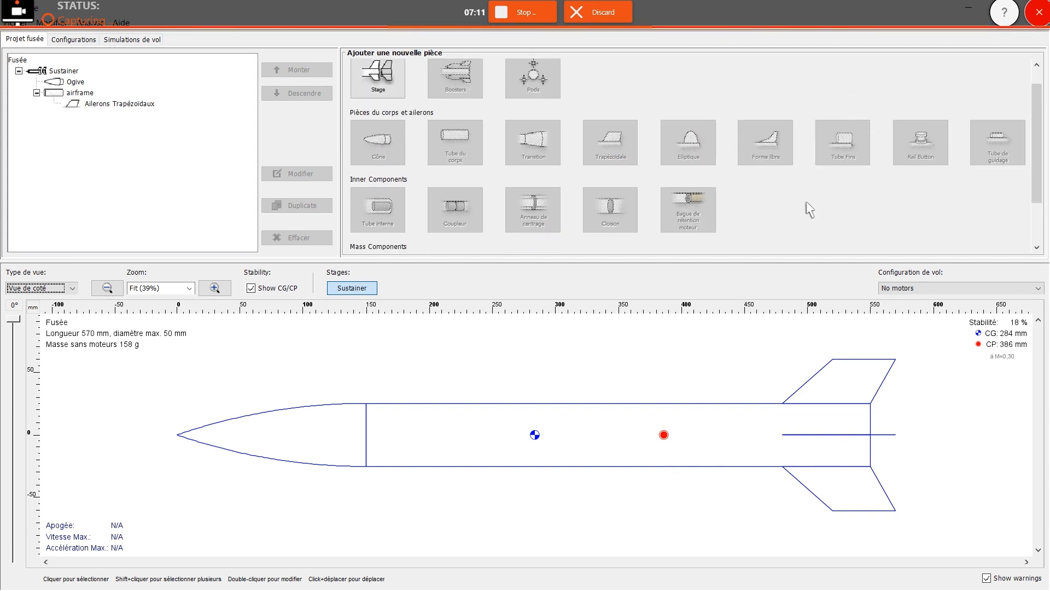
{"action": "scroll", "coordinate": [806, 206], "scroll_direction": "down", "scroll_amount": 2}
{"action": "scroll", "coordinate": [806, 224], "scroll_direction": "up", "scroll_amount": 2}
{"action": "scroll", "coordinate": [810, 225], "scroll_direction": "down", "scroll_amount": 2}
{"action": "scroll", "coordinate": [812, 226], "scroll_direction": "up", "scroll_amount": 2}
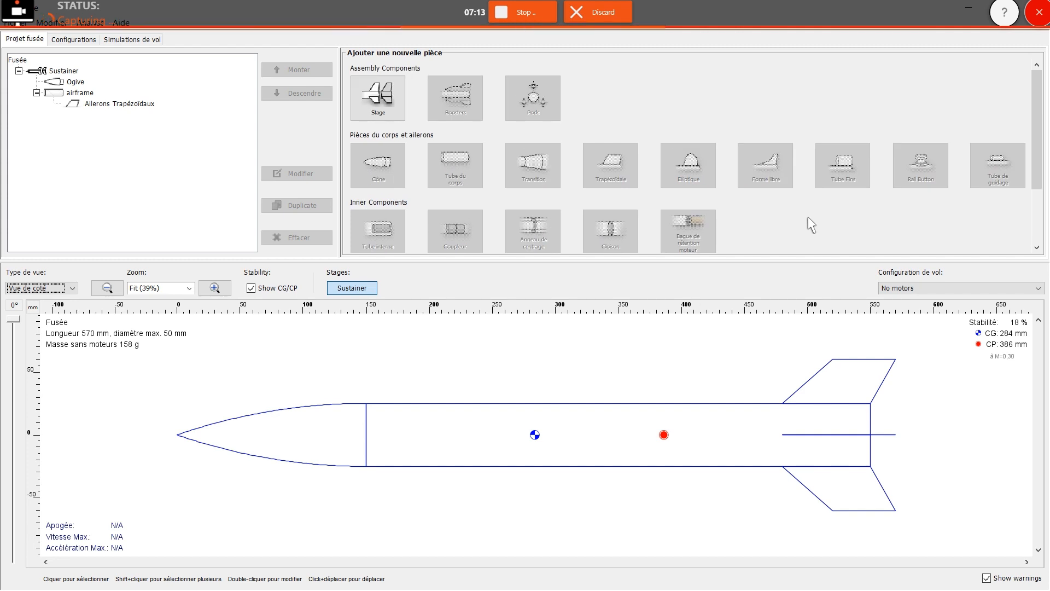
{"action": "scroll", "coordinate": [812, 233], "scroll_direction": "down", "scroll_amount": 2}
{"action": "scroll", "coordinate": [808, 237], "scroll_direction": "up", "scroll_amount": 2}
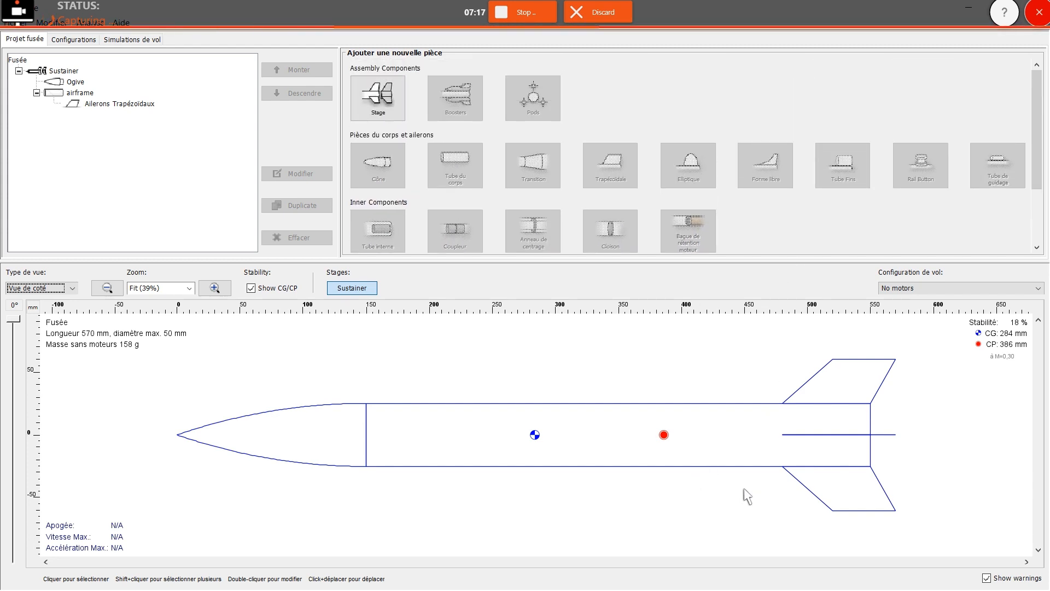
{"action": "left_click", "coordinate": [919, 288]}
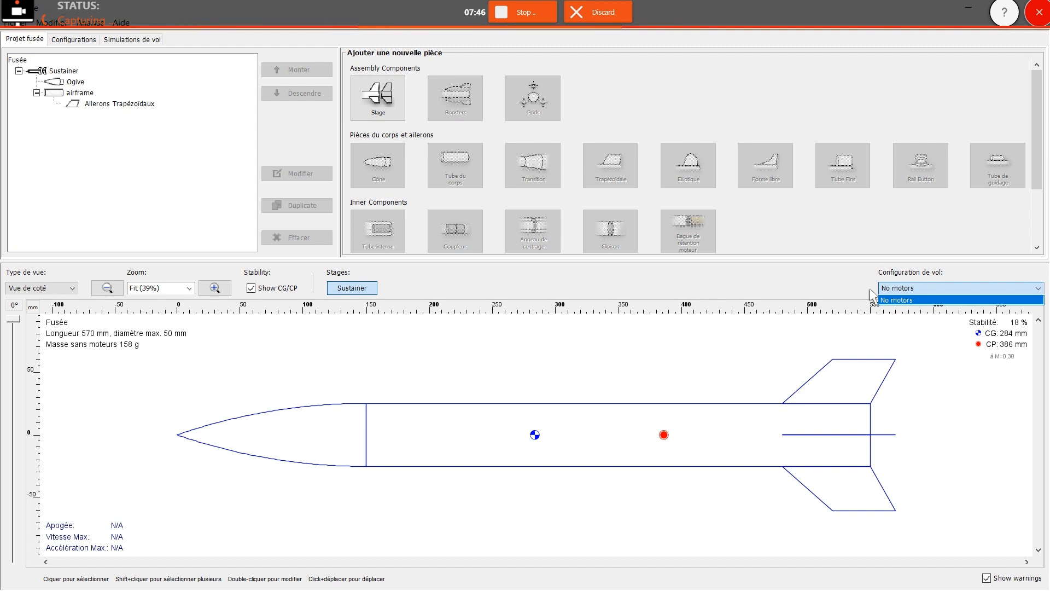
Add an inner tube to the airframe and accept it with its default dimensions and cardboard (Carton) material.
{"action": "left_click", "coordinate": [757, 411]}
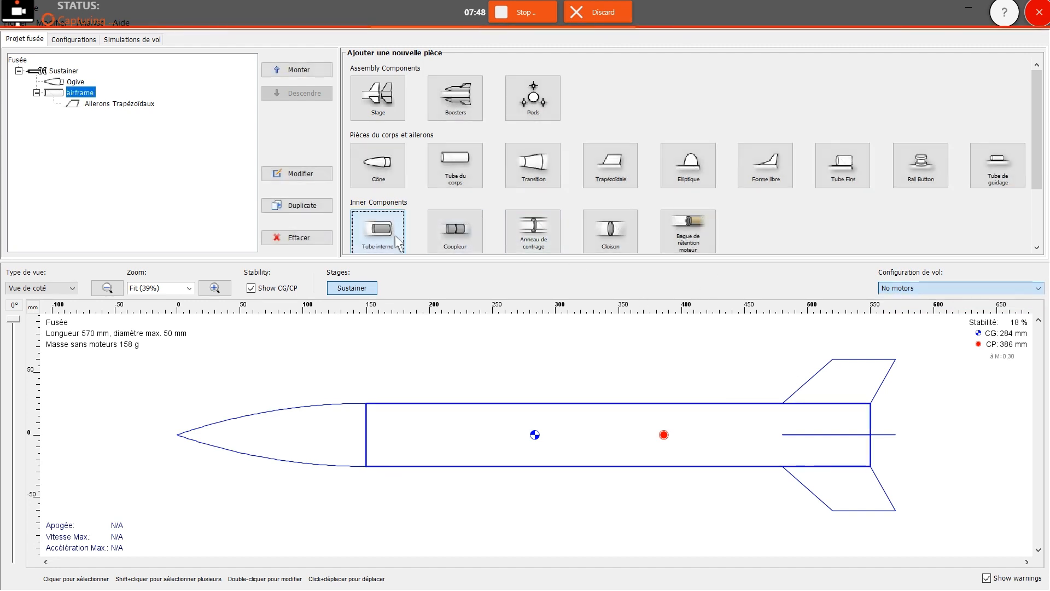
{"action": "left_click", "coordinate": [377, 230]}
{"action": "left_click", "coordinate": [169, 102]}
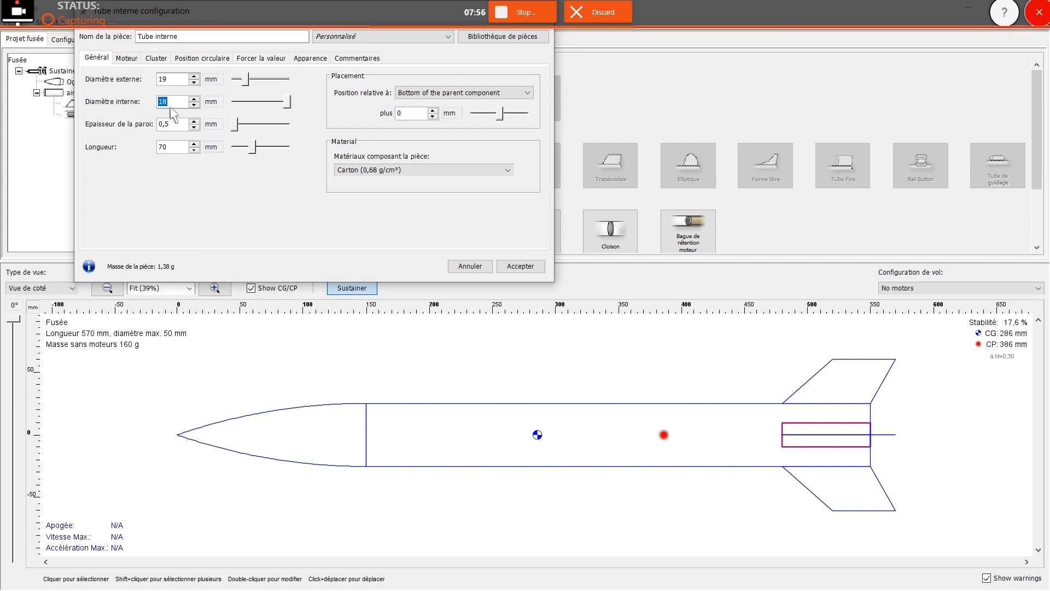
{"action": "left_click", "coordinate": [179, 80]}
{"action": "left_click", "coordinate": [131, 59]}
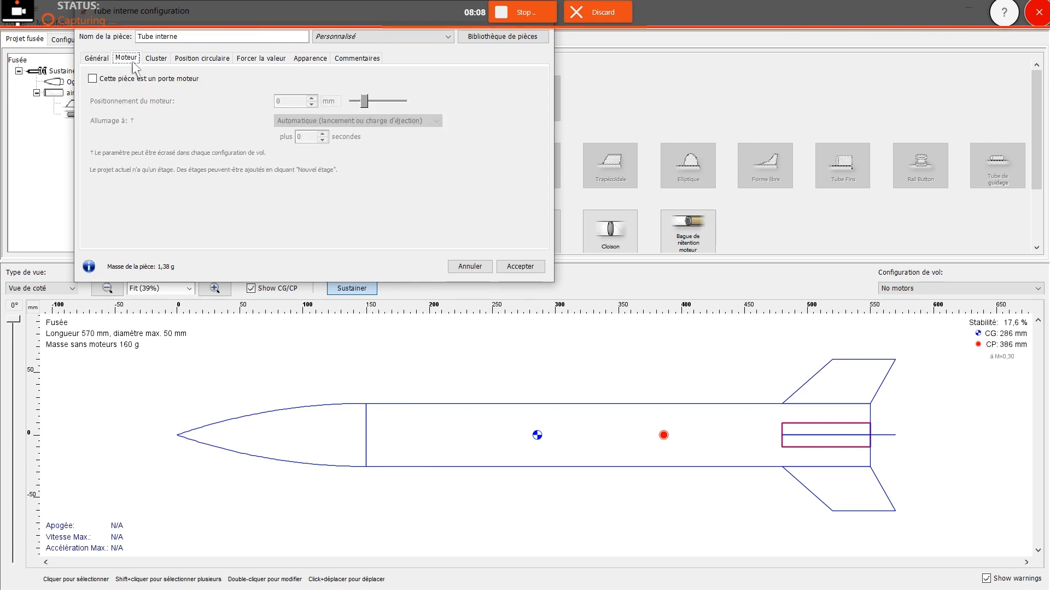
{"action": "left_click", "coordinate": [97, 58]}
{"action": "left_click", "coordinate": [529, 268]}
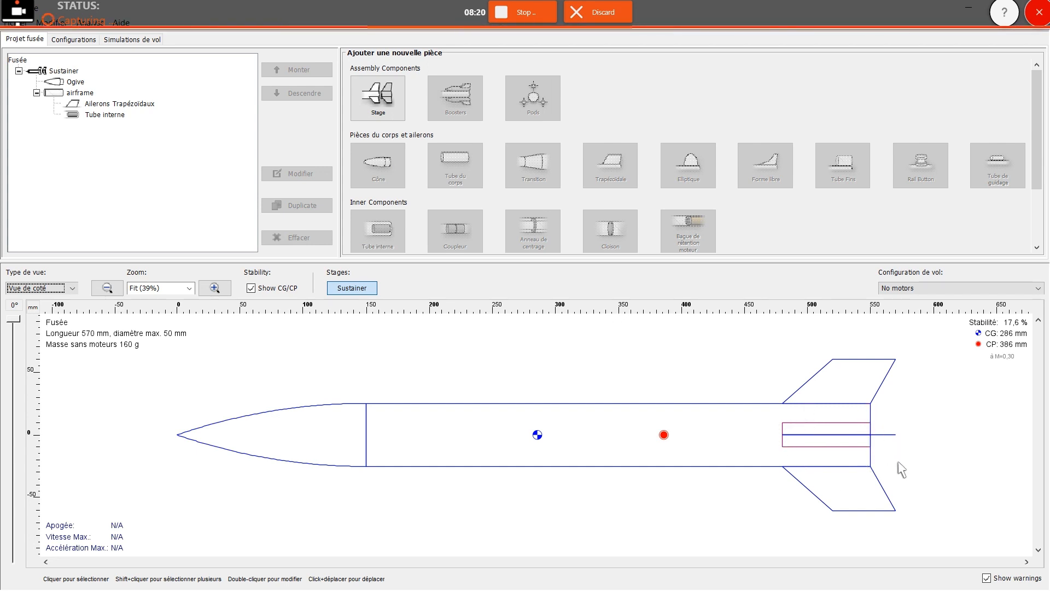
Add a centring ring to the airframe and choose Tilleul (0,5 g/cm³) as its material.
{"action": "left_click", "coordinate": [749, 406]}
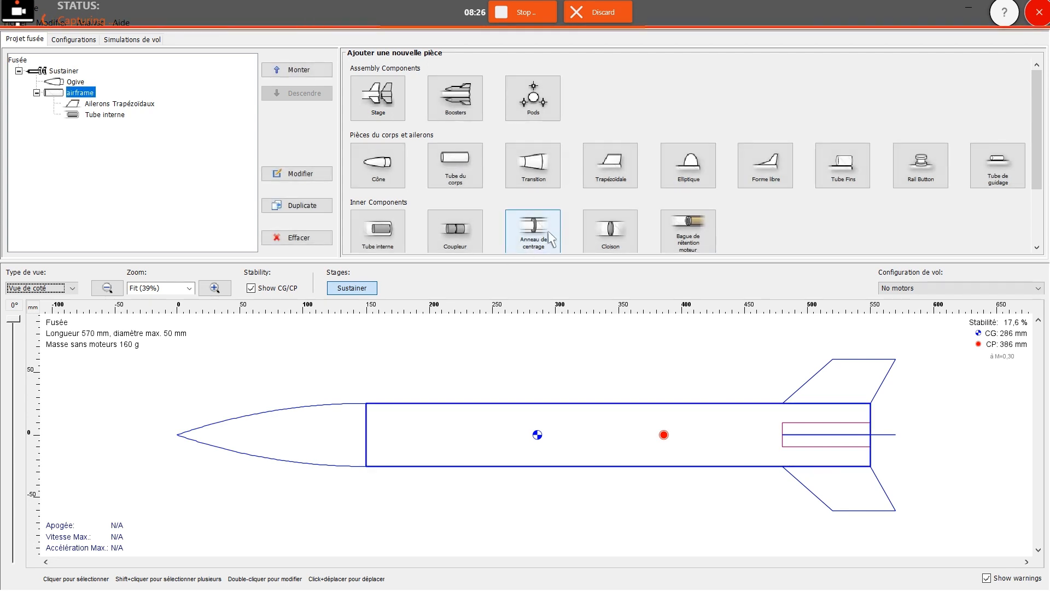
{"action": "scroll", "coordinate": [547, 219], "scroll_direction": "down", "scroll_amount": 1}
{"action": "left_click", "coordinate": [539, 209]}
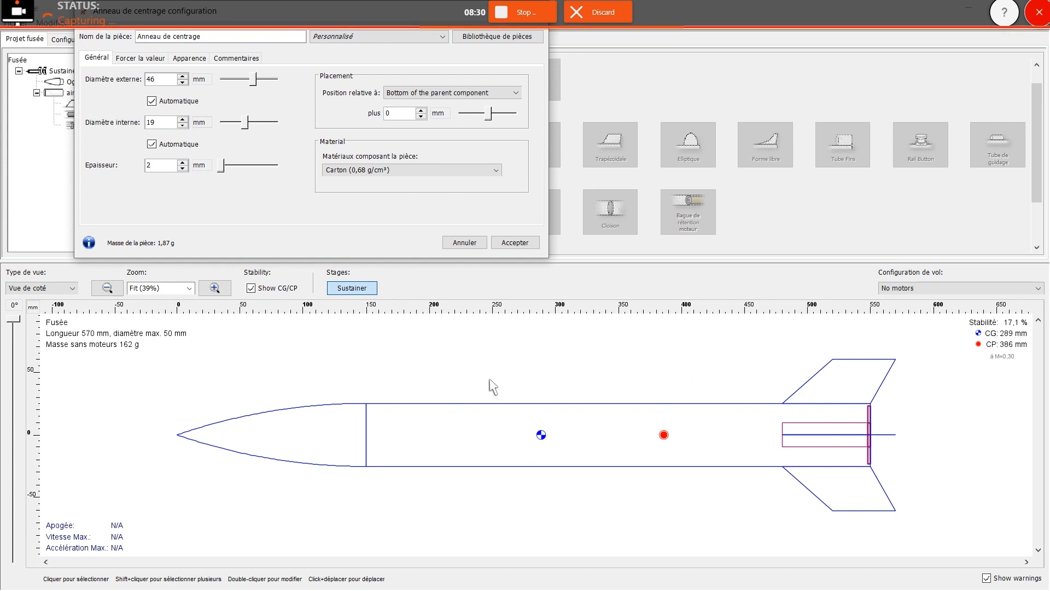
{"action": "left_click", "coordinate": [372, 174]}
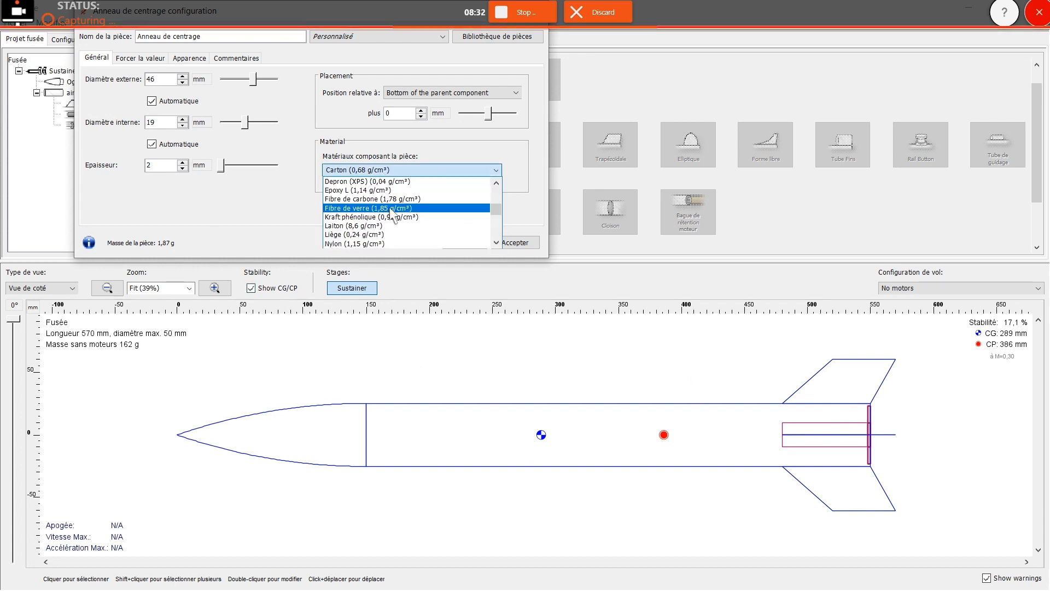
{"action": "scroll", "coordinate": [378, 210], "scroll_direction": "down", "scroll_amount": 5}
{"action": "left_click", "coordinate": [381, 209]}
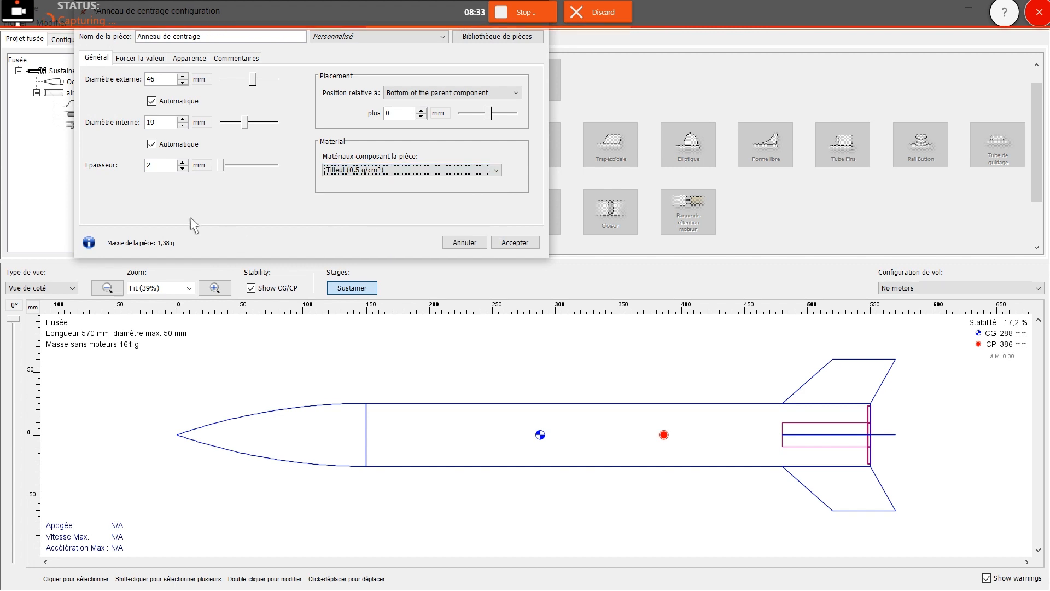
Set the centring ring's thickness to 5 mm and accept its configuration.
{"action": "left_click", "coordinate": [185, 163]}
{"action": "left_click", "coordinate": [185, 163]}
{"action": "left_click", "coordinate": [185, 163]}
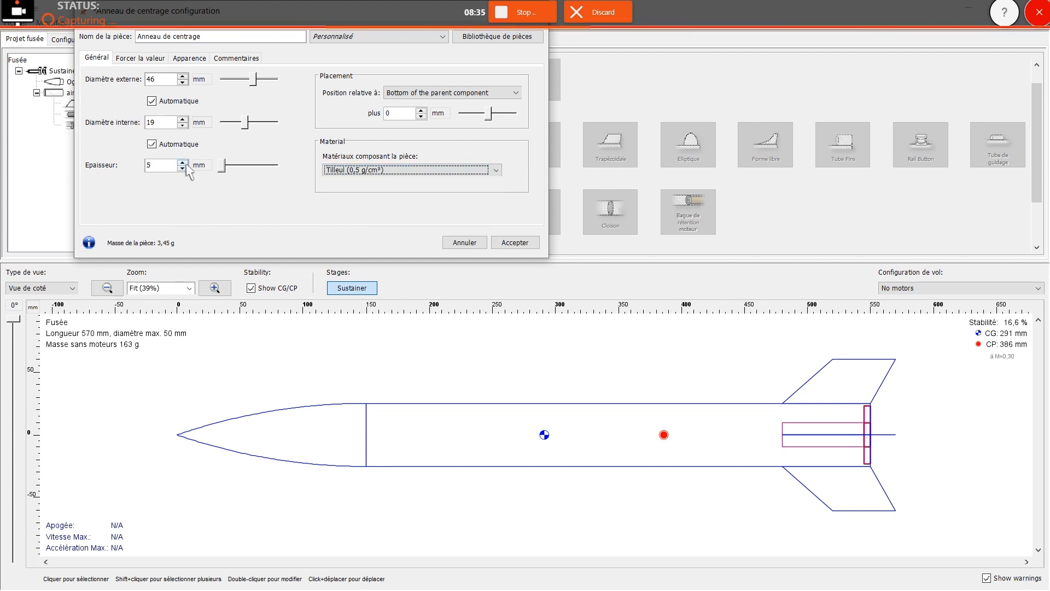
{"action": "left_click", "coordinate": [185, 163]}
{"action": "left_click", "coordinate": [185, 168]}
{"action": "left_click", "coordinate": [515, 241]}
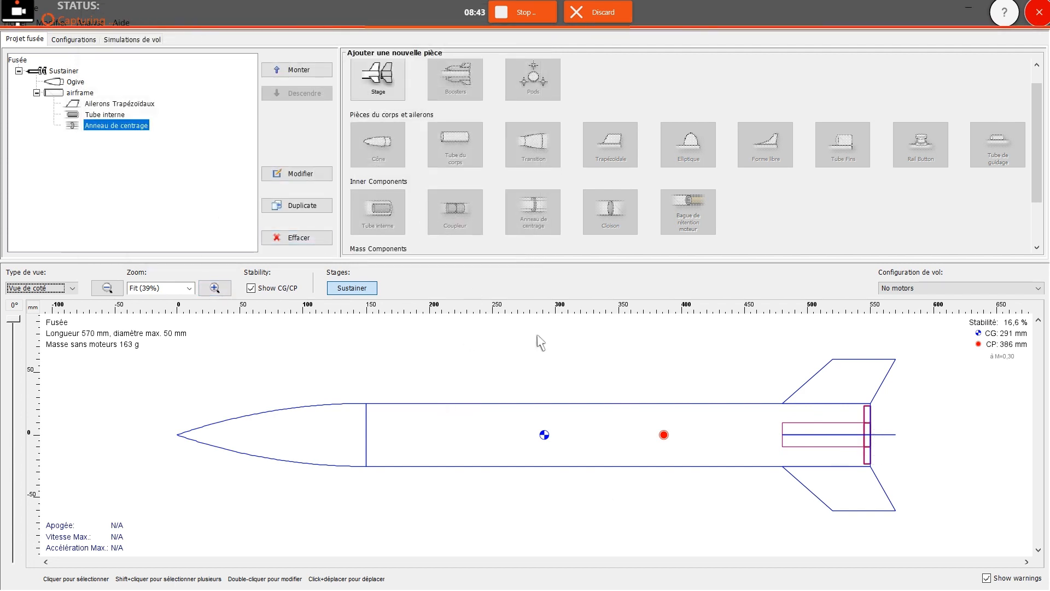
Duplicate the centring ring and offset the copy by -64,8 mm to the forward end of the inner tube.
{"action": "left_click", "coordinate": [113, 115]}
{"action": "left_click", "coordinate": [120, 126]}
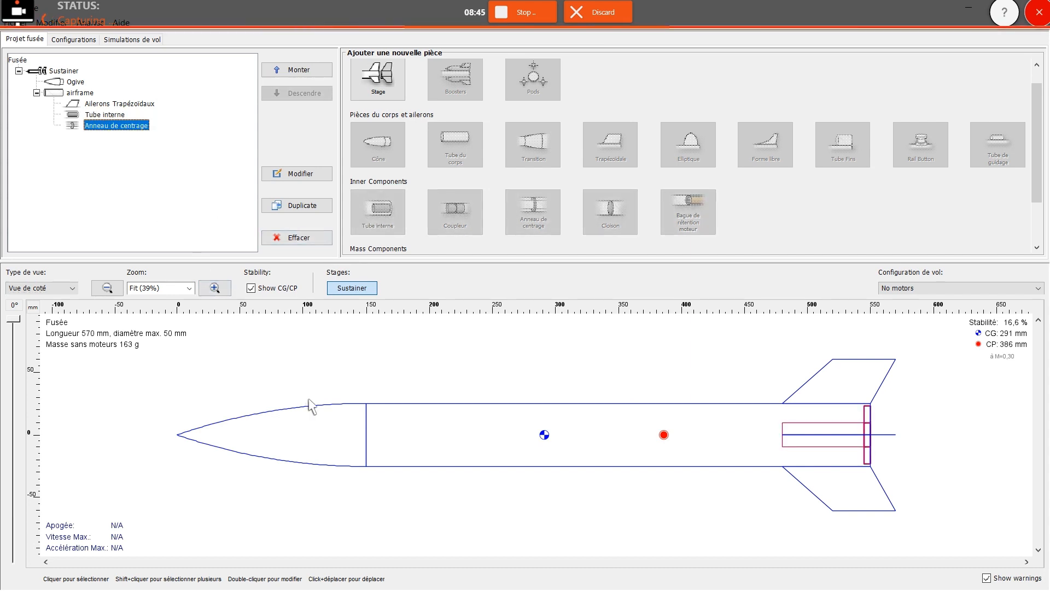
{"action": "left_click", "coordinate": [311, 214]}
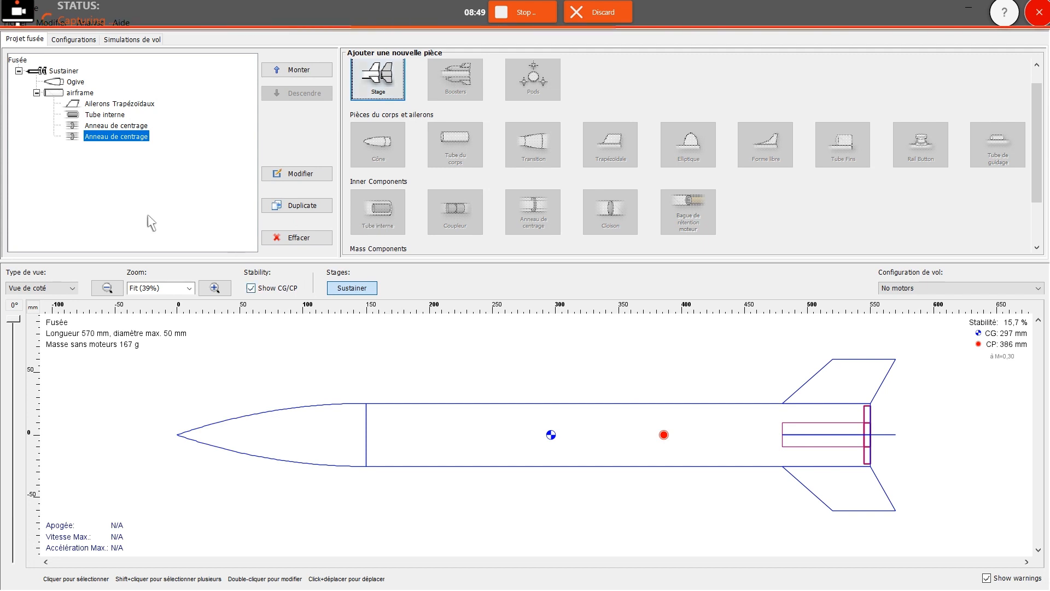
{"action": "double_click", "coordinate": [137, 138]}
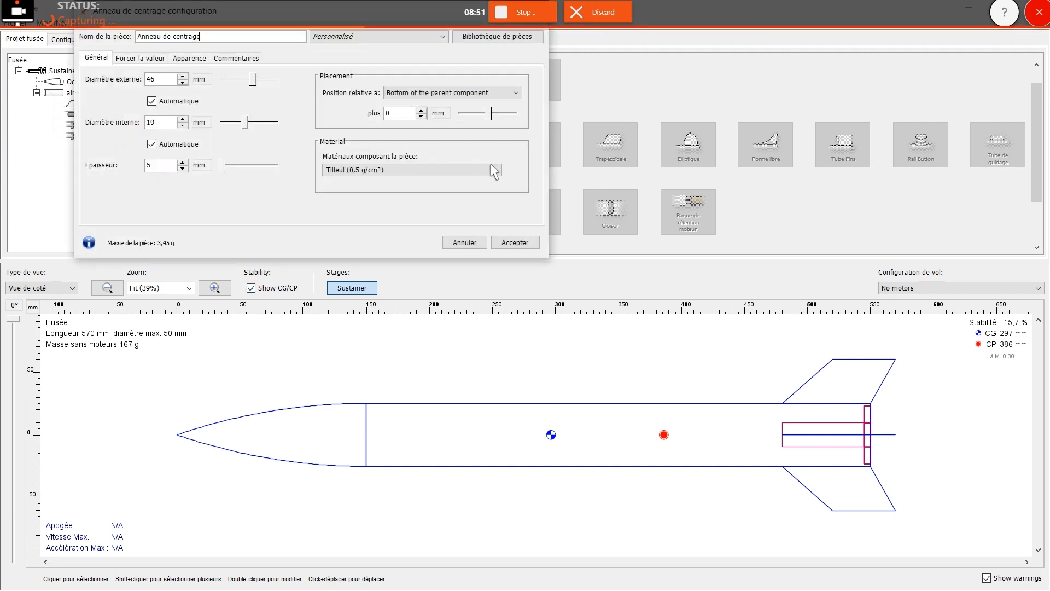
{"action": "left_click_drag", "start_coordinate": [492, 114], "coordinate": [487, 115]}
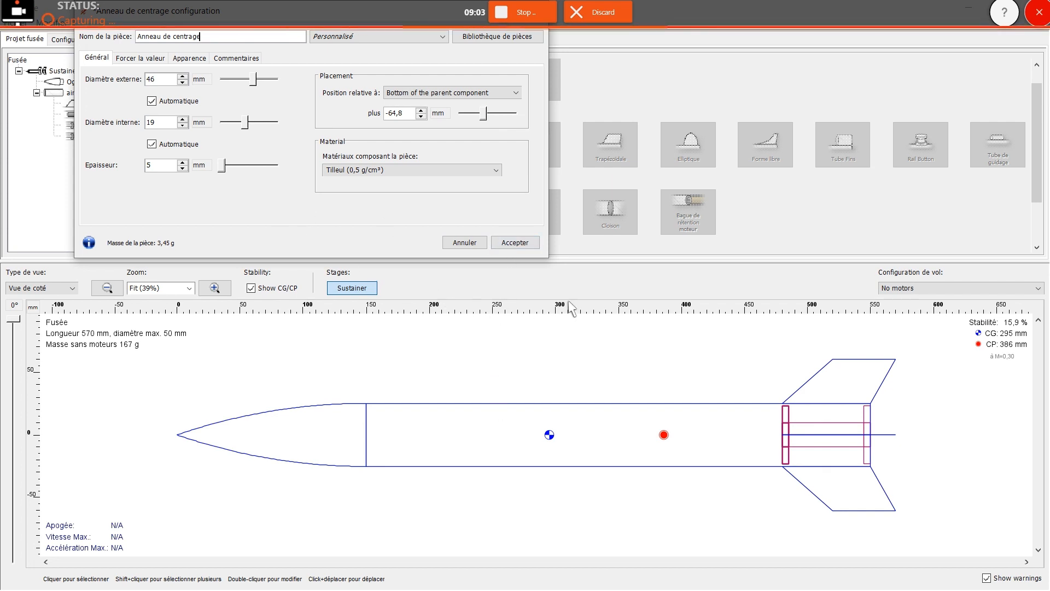
{"action": "left_click", "coordinate": [514, 246]}
{"action": "left_click", "coordinate": [611, 393]}
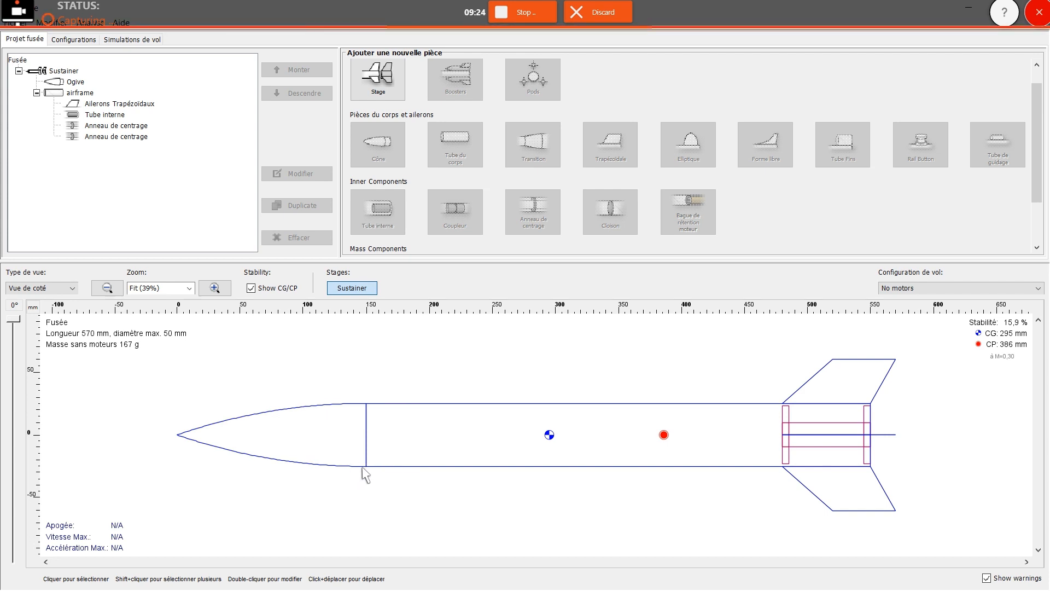
Give the nose cone a shoulder (Epaulement) with a diameter of 46 mm and a length of 50 mm.
{"action": "double_click", "coordinate": [287, 418]}
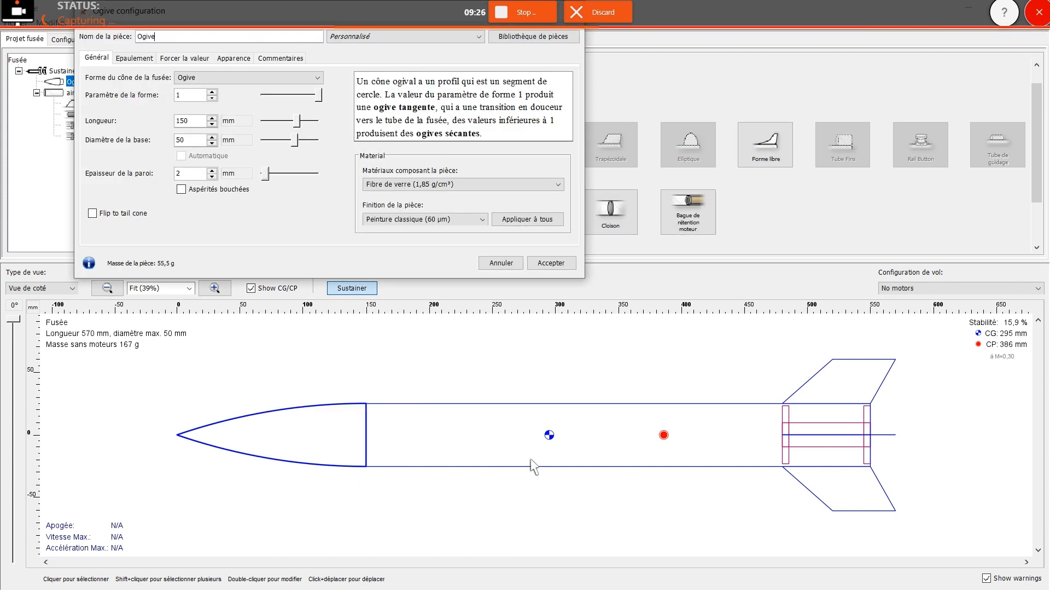
{"action": "left_click", "coordinate": [148, 59]}
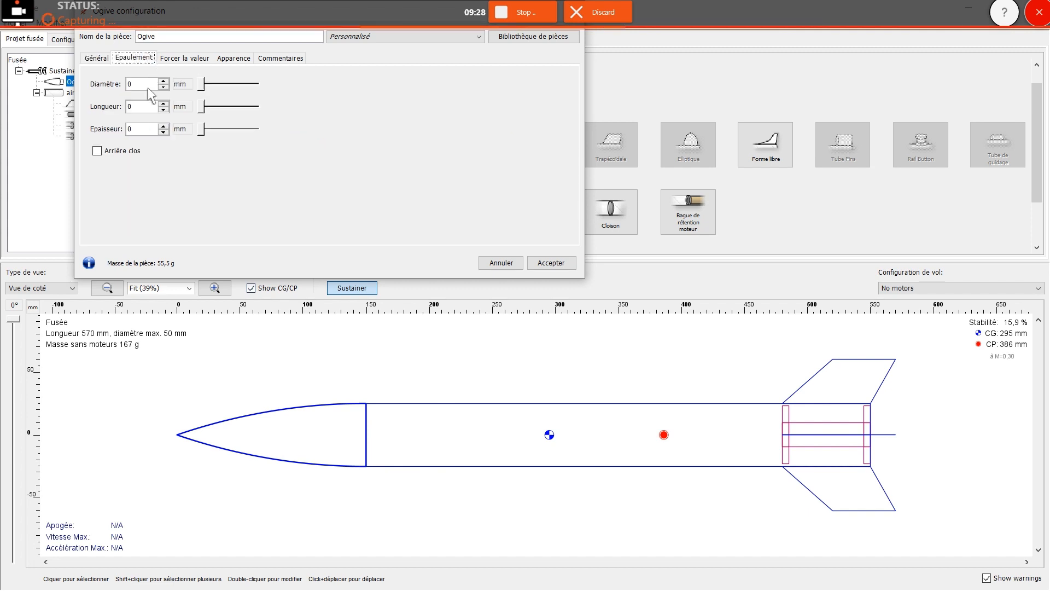
{"action": "key", "text": "Tab"}
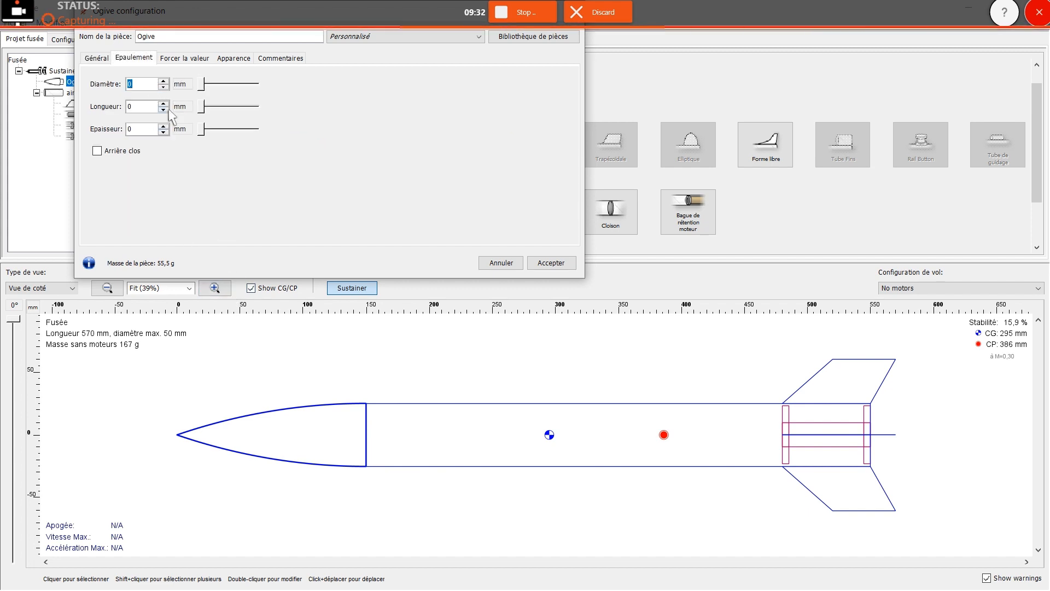
{"action": "type", "text": "46"}
{"action": "key", "text": "Tab"}
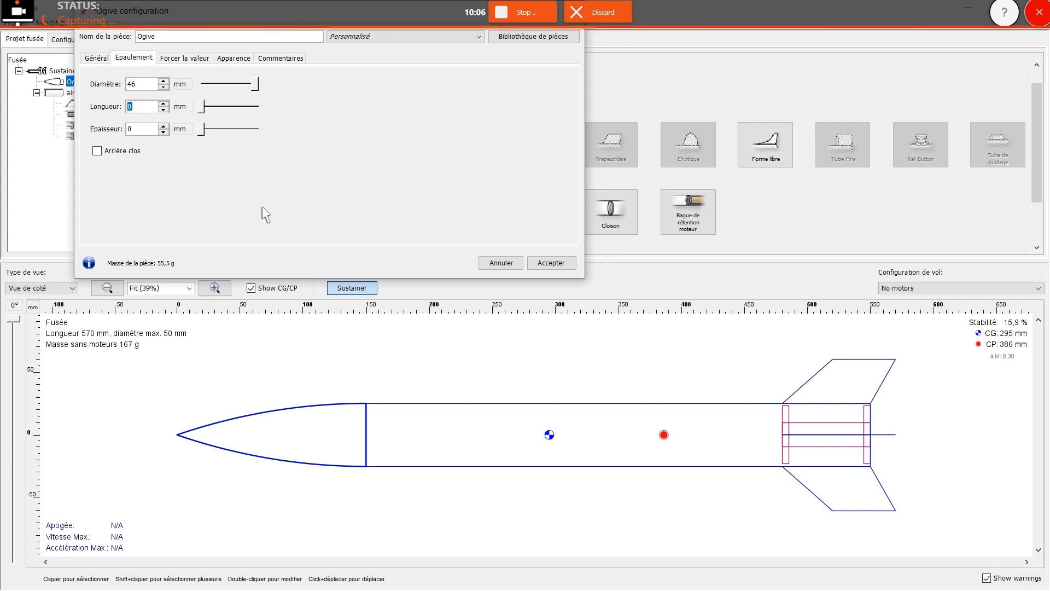
{"action": "type", "text": "50"}
{"action": "key", "text": "Return"}
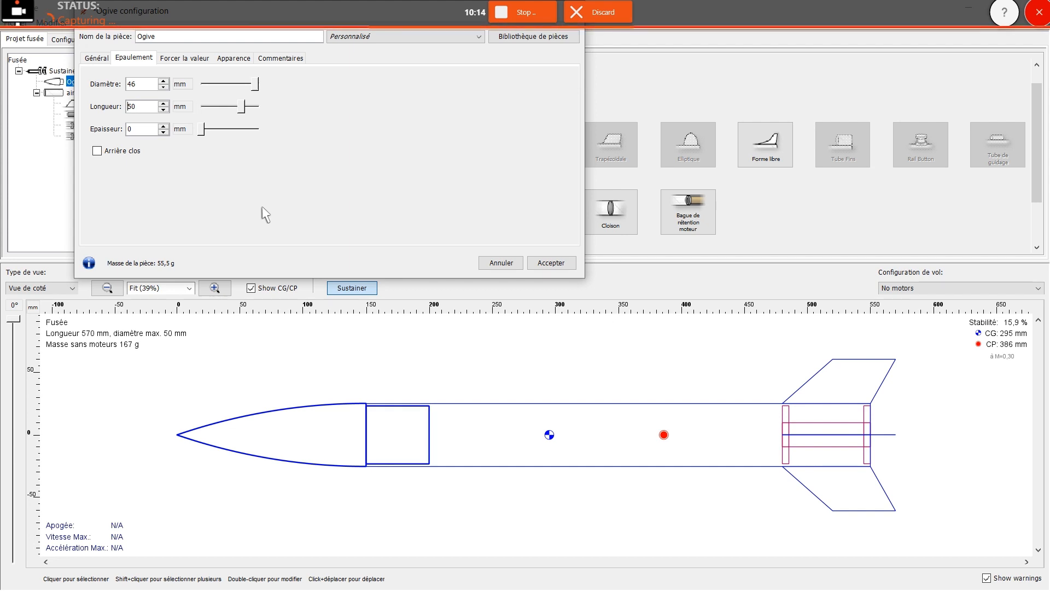
Set the nose cone shoulder's wall thickness to 2 mm and accept the nose cone configuration.
{"action": "left_click", "coordinate": [163, 126]}
{"action": "left_click", "coordinate": [163, 126]}
{"action": "left_click", "coordinate": [552, 263]}
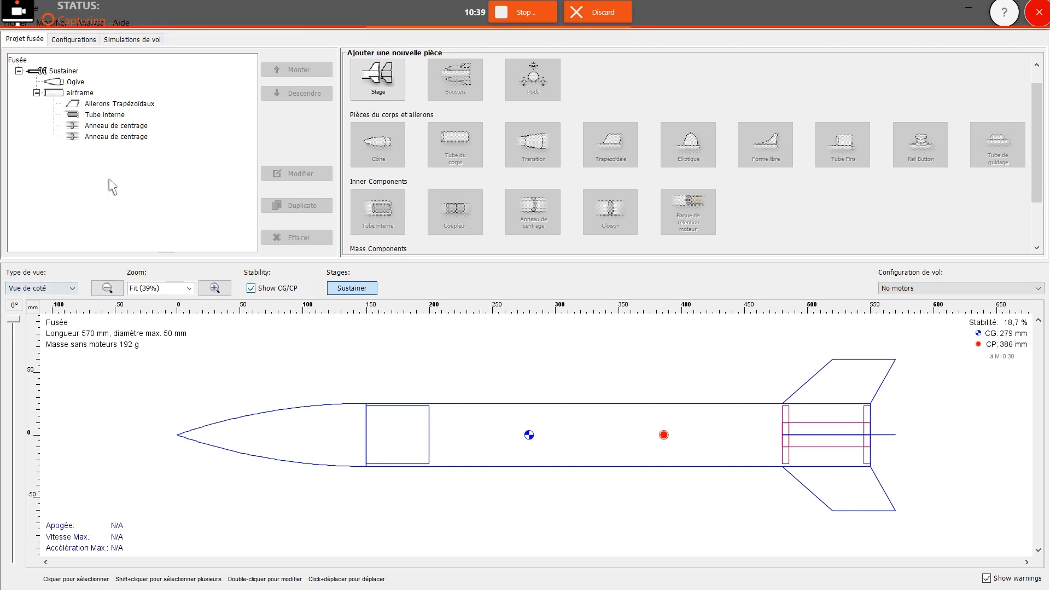
Designate the inner tube as a motor mount and accept the change.
{"action": "left_click", "coordinate": [112, 116]}
{"action": "double_click", "coordinate": [114, 116]}
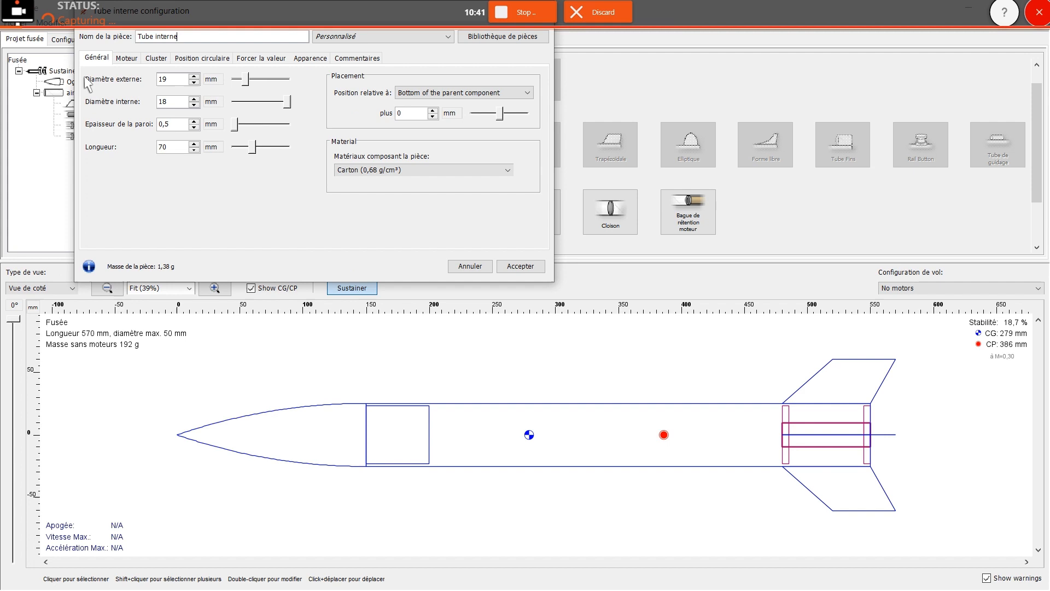
{"action": "left_click", "coordinate": [125, 58]}
{"action": "left_click", "coordinate": [150, 80]}
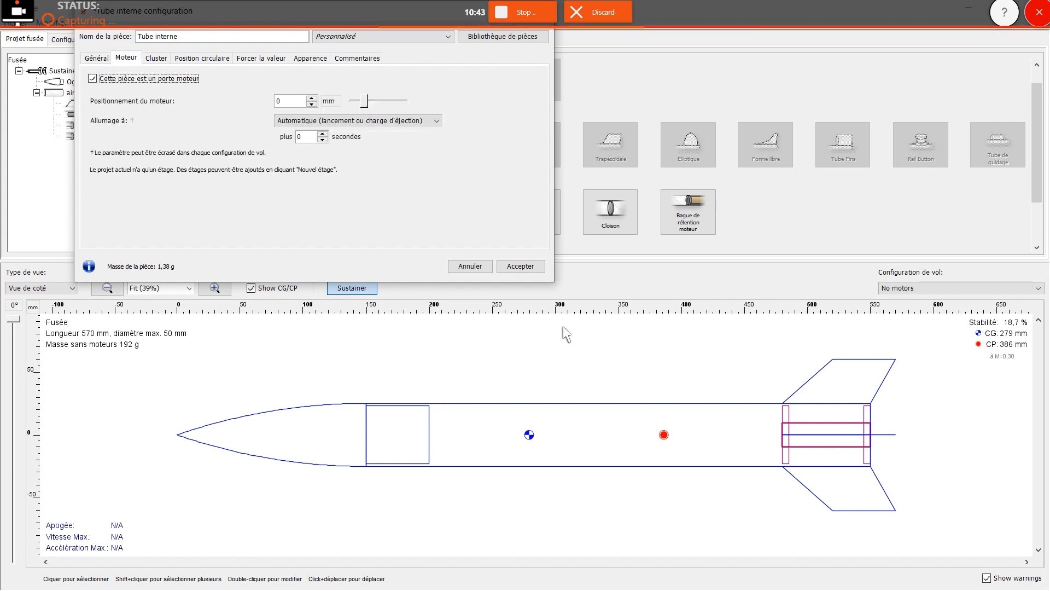
{"action": "left_click", "coordinate": [522, 266]}
Create a new motor configuration for the inner tube and look through the manufacturer filter in the motor selection.
{"action": "left_click", "coordinate": [85, 42]}
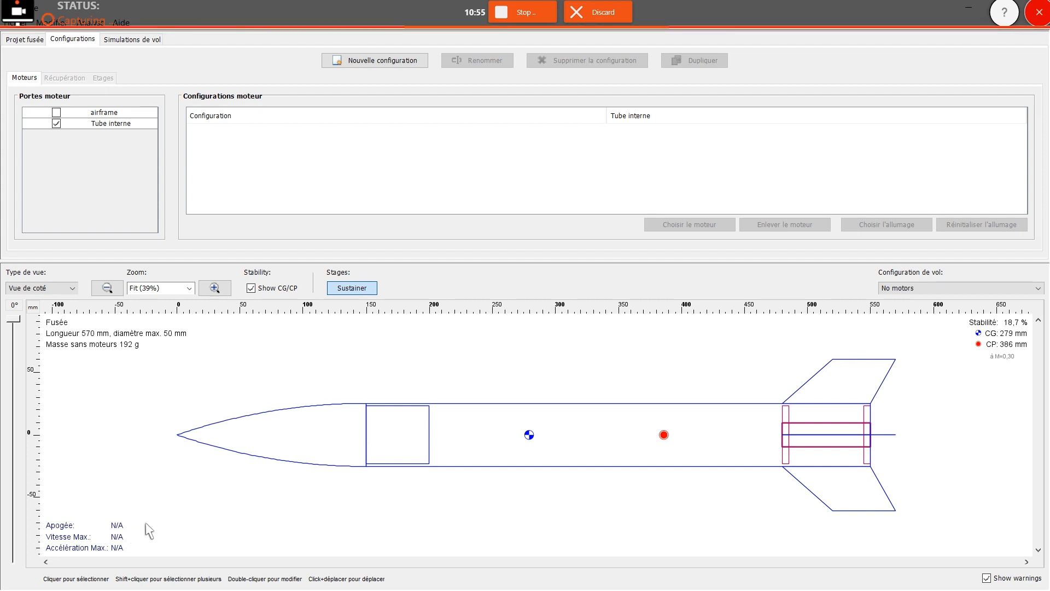
{"action": "left_click", "coordinate": [402, 61]}
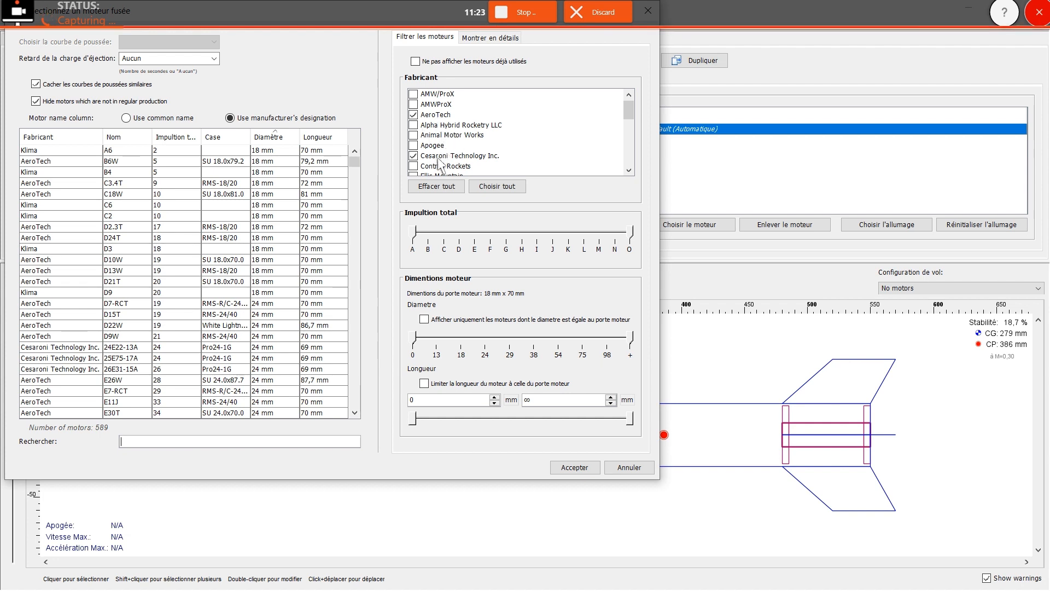
{"action": "scroll", "coordinate": [465, 145], "scroll_direction": "down", "scroll_amount": 3}
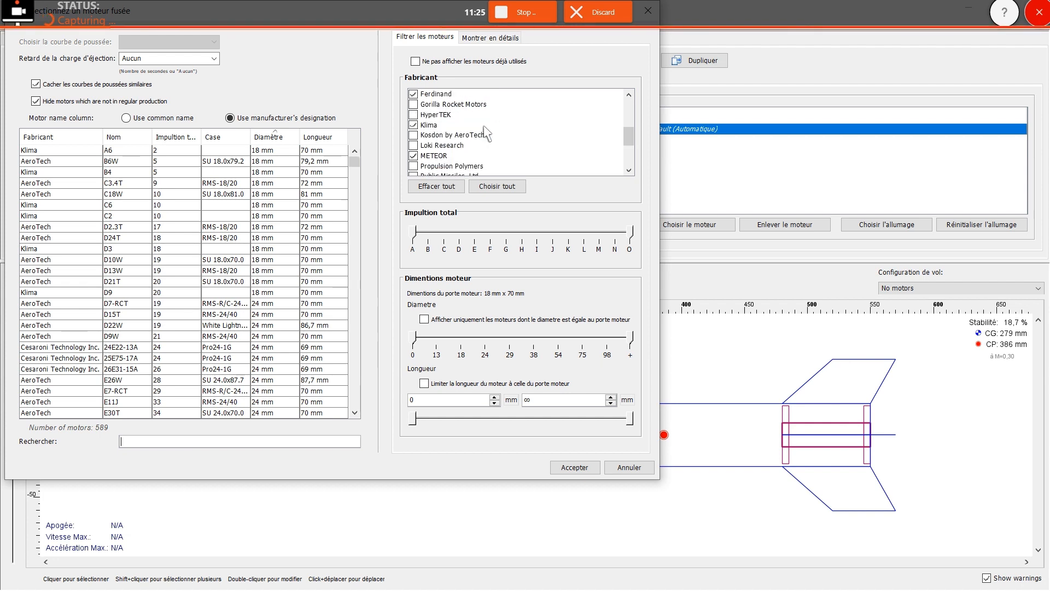
{"action": "scroll", "coordinate": [485, 134], "scroll_direction": "down", "scroll_amount": 3}
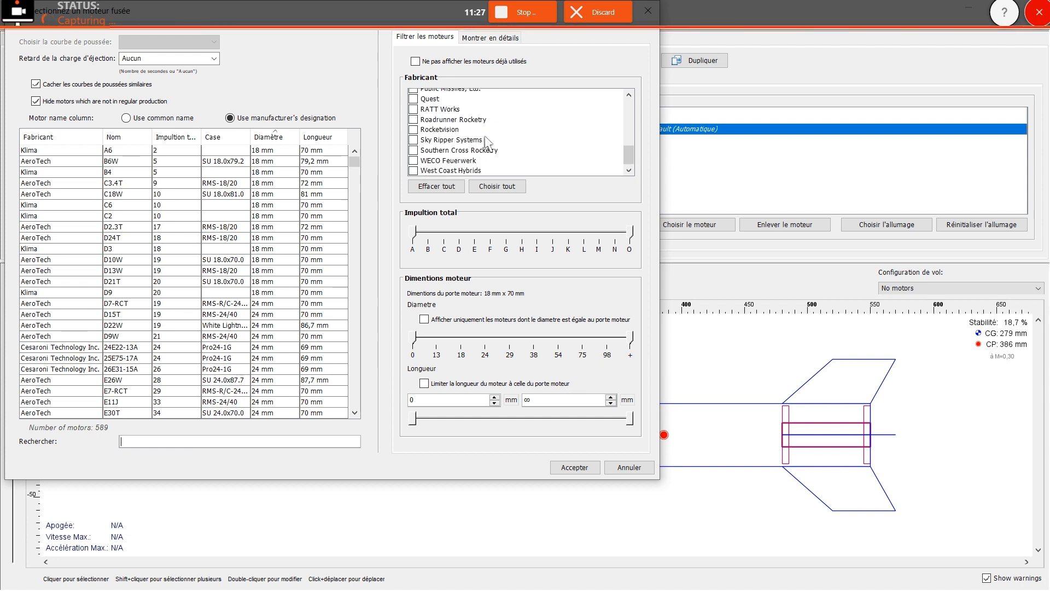
{"action": "scroll", "coordinate": [486, 145], "scroll_direction": "up", "scroll_amount": 6}
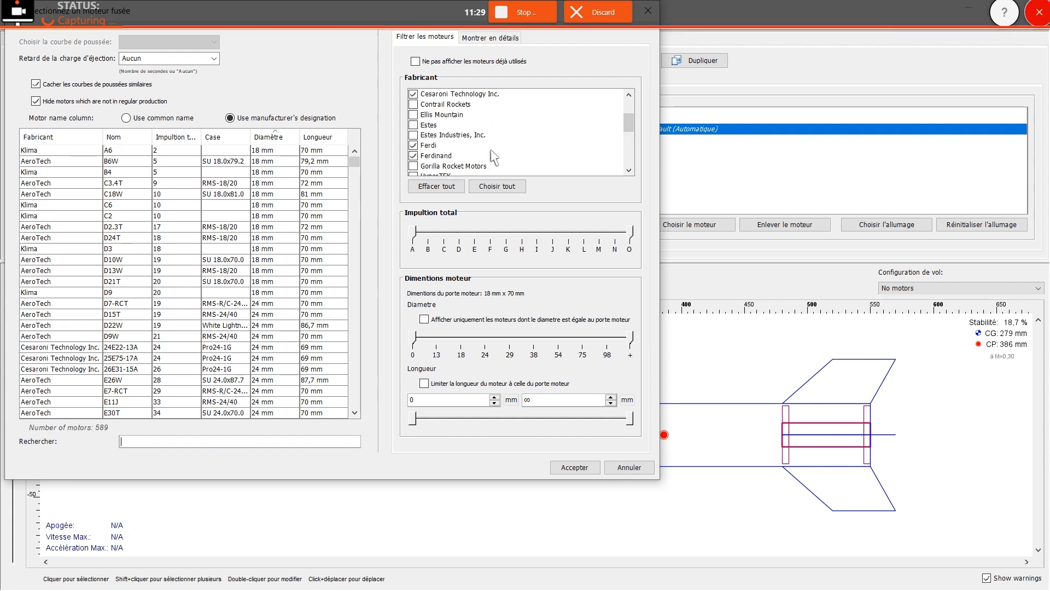
{"action": "scroll", "coordinate": [492, 156], "scroll_direction": "down", "scroll_amount": 1}
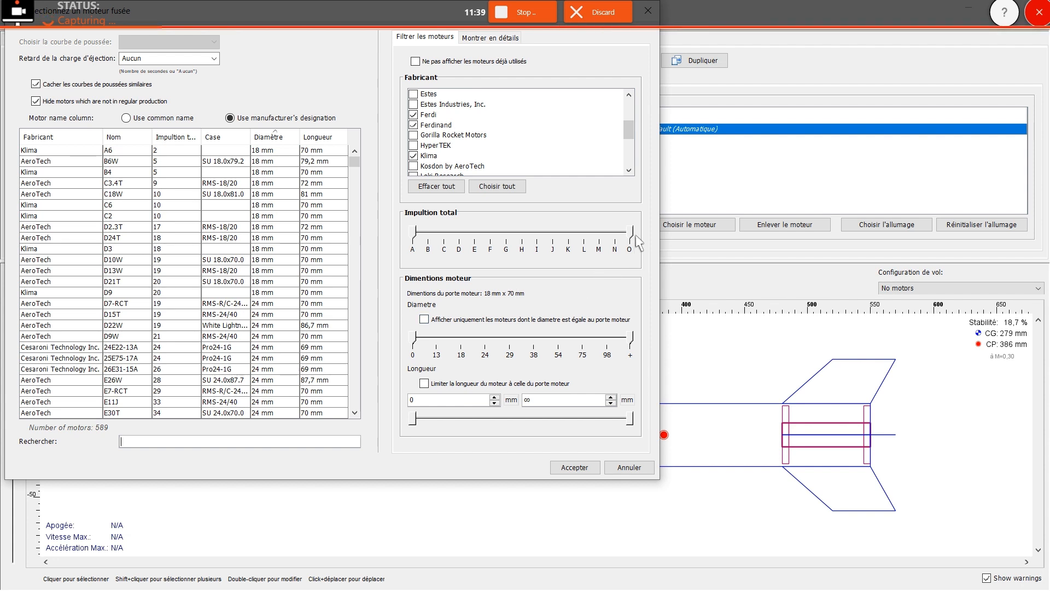
Select the Klima D9 motor with total impulse limited to class D, and widen the impulse range back to O.
{"action": "left_click_drag", "start_coordinate": [633, 234], "coordinate": [464, 253]}
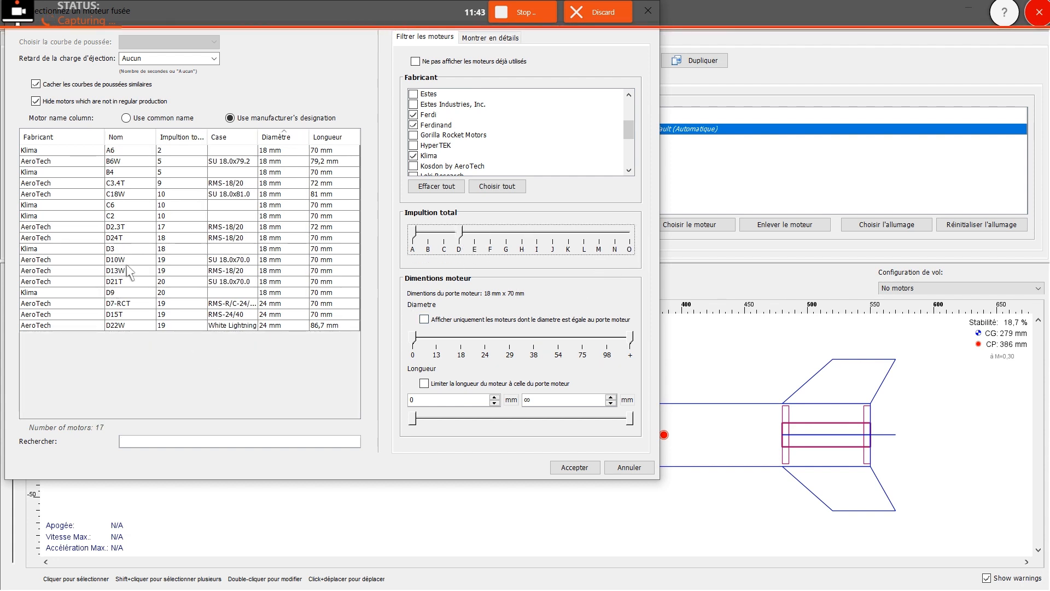
{"action": "left_click", "coordinate": [128, 292]}
{"action": "left_click_drag", "start_coordinate": [462, 235], "coordinate": [634, 235]}
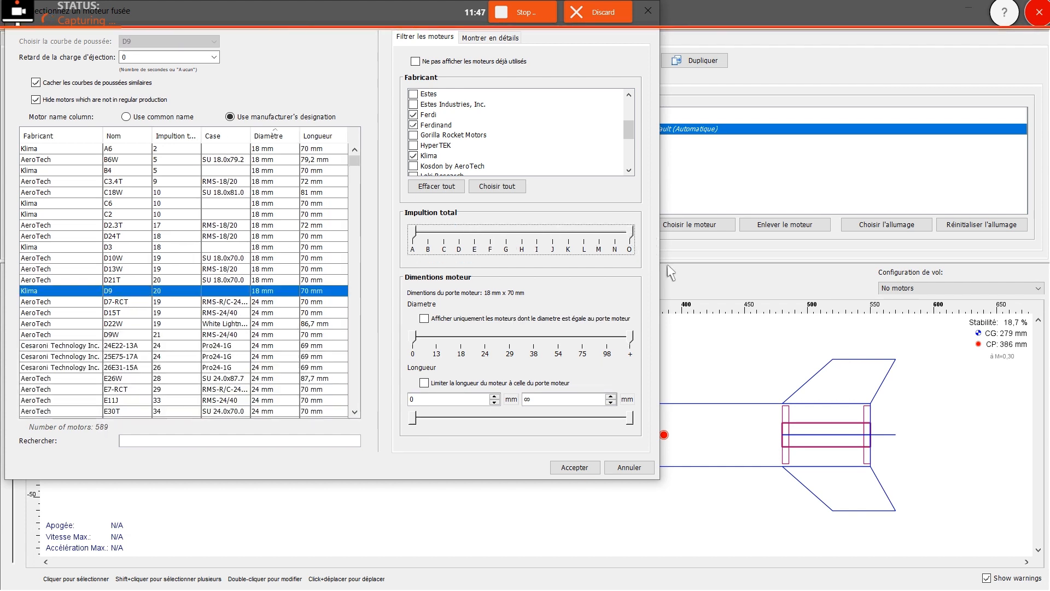
Limit the motor list to diameters up to 18 mm and restore the full diameter range.
{"action": "left_click", "coordinate": [633, 338]}
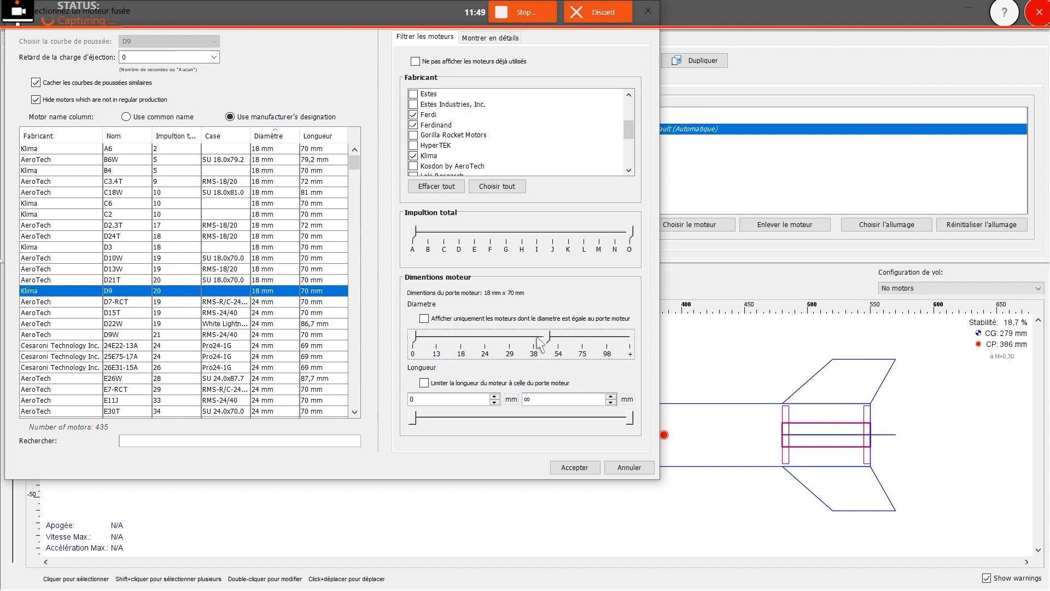
{"action": "left_click_drag", "start_coordinate": [540, 342], "coordinate": [465, 345]}
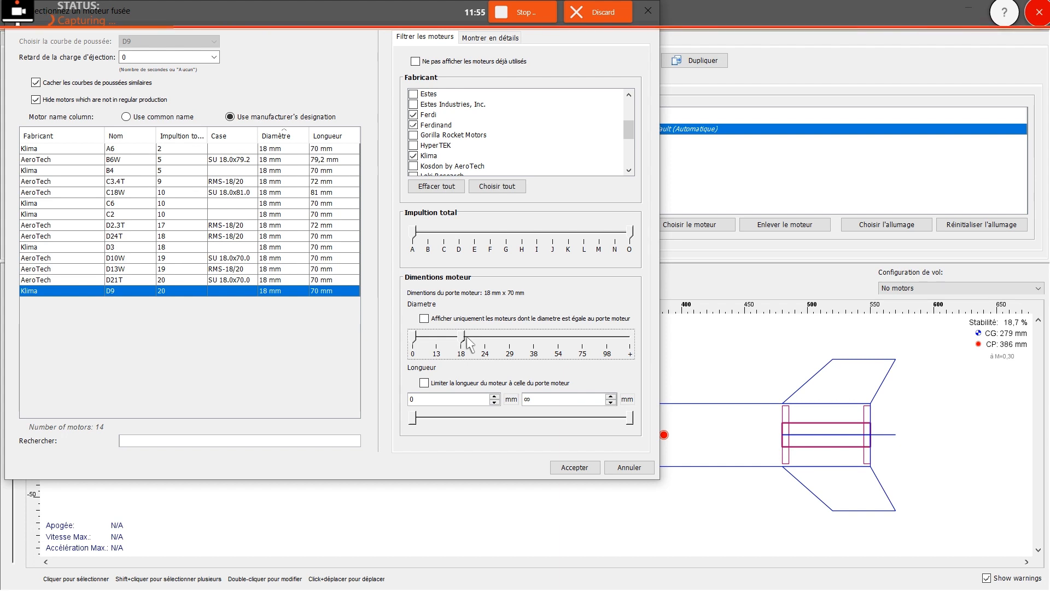
{"action": "left_click_drag", "start_coordinate": [468, 341], "coordinate": [555, 344]}
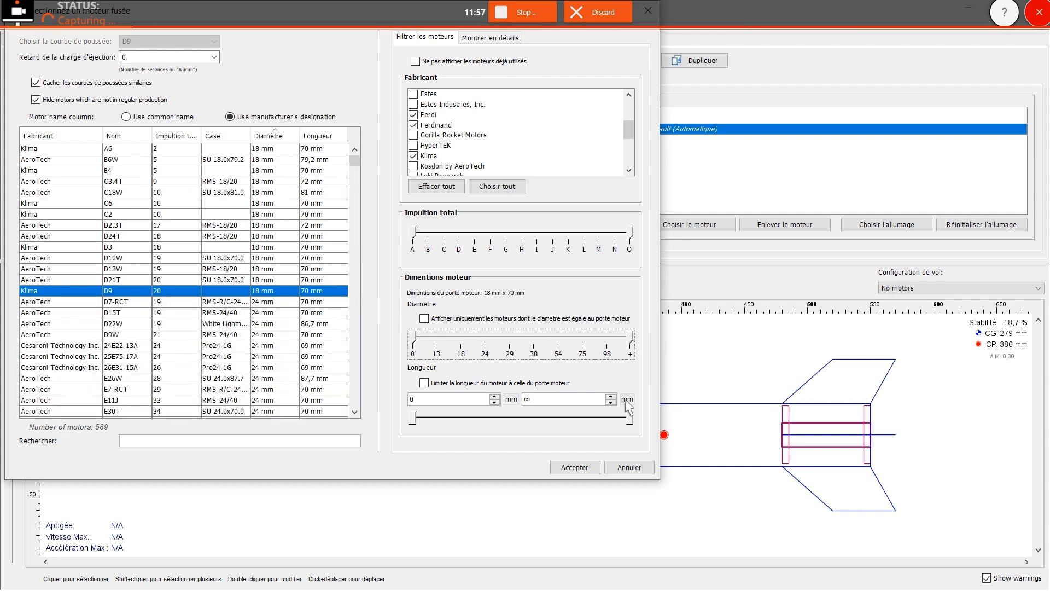
Search the motor list for D9, select the Klima D9, view its detailed data and accept it for the inner tube.
{"action": "left_click", "coordinate": [357, 441]}
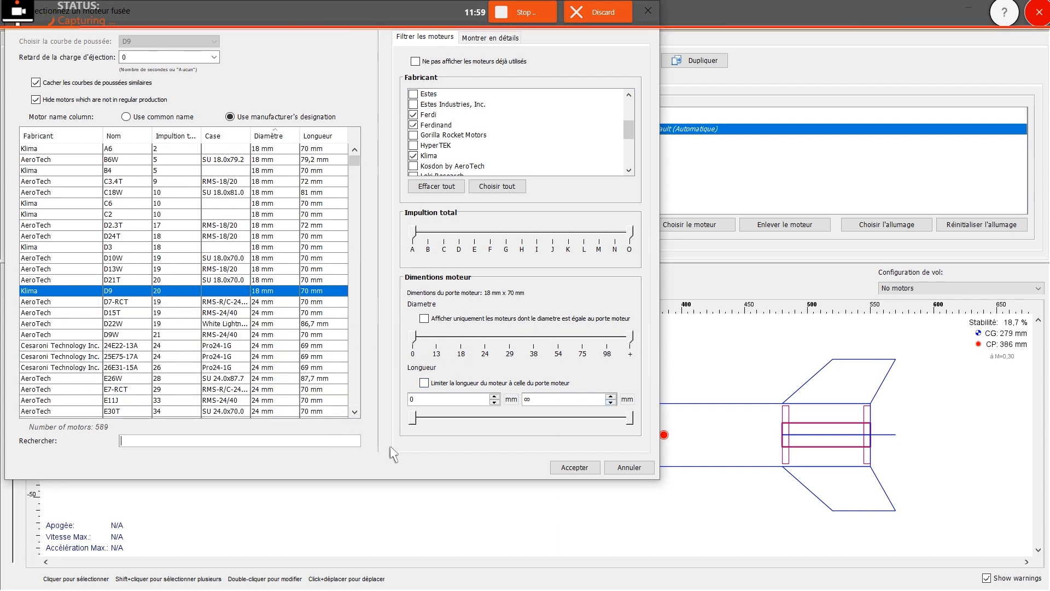
{"action": "type", "text": "D"}
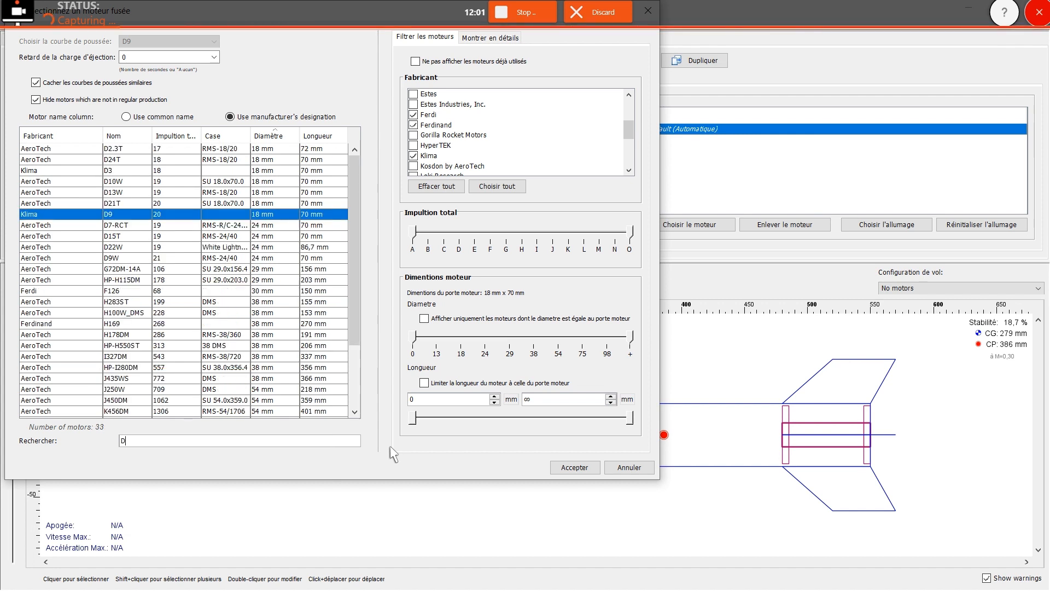
{"action": "type", "text": "9"}
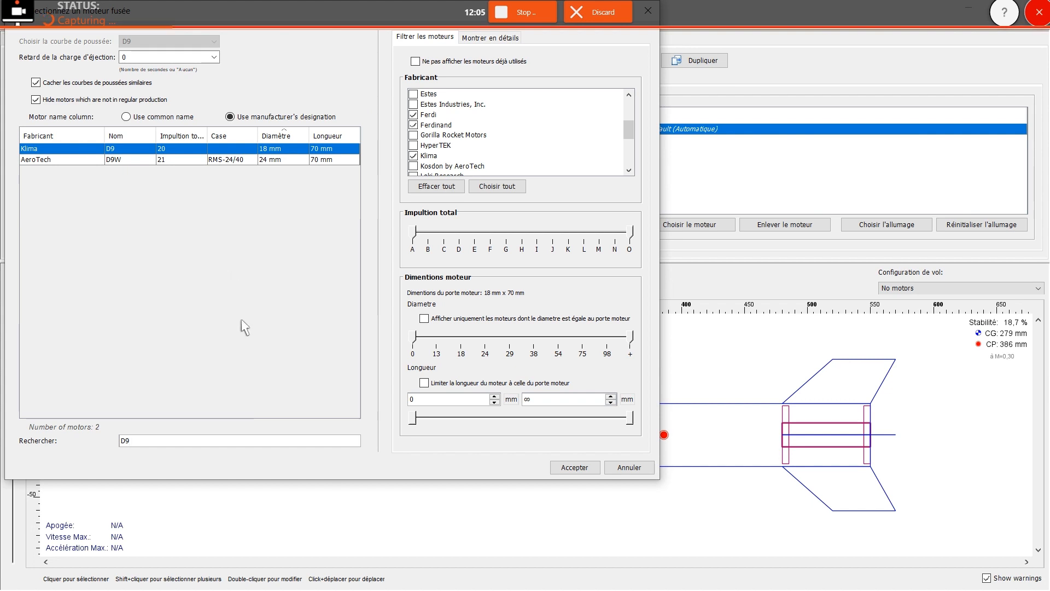
{"action": "left_click", "coordinate": [123, 149]}
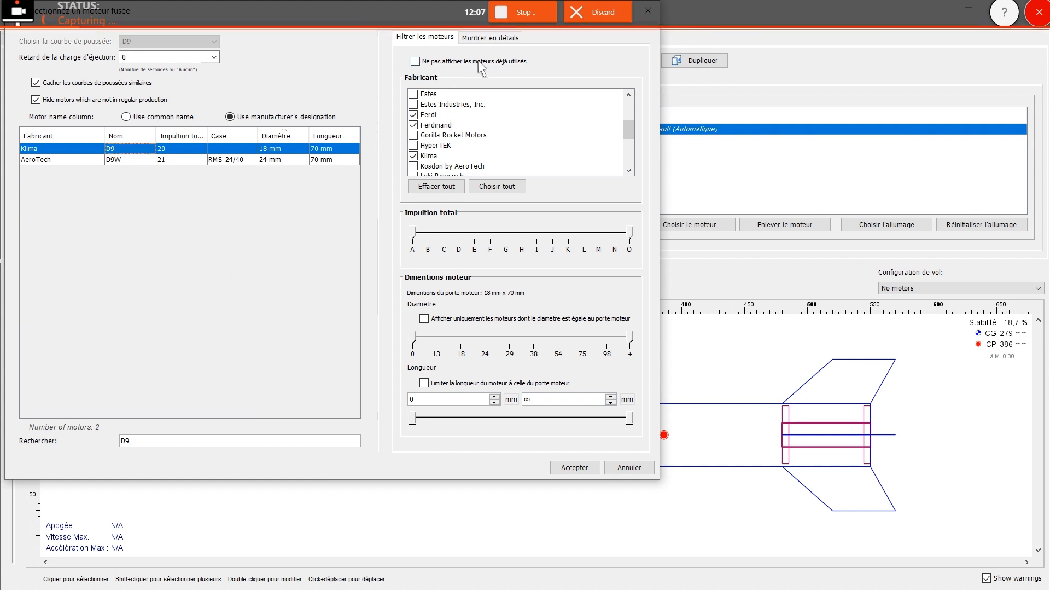
{"action": "left_click", "coordinate": [488, 37]}
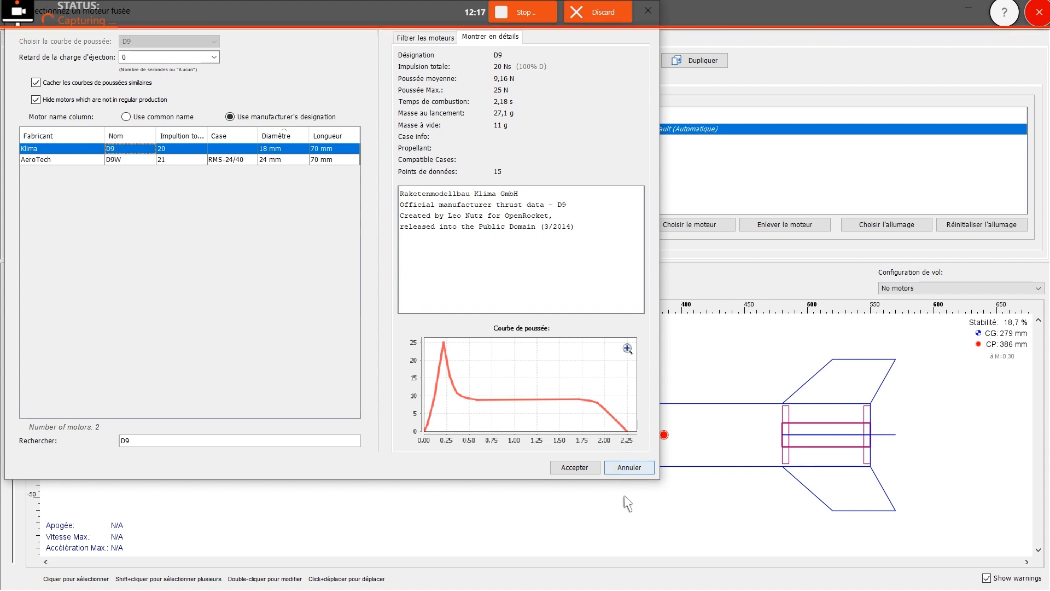
{"action": "left_click", "coordinate": [574, 467]}
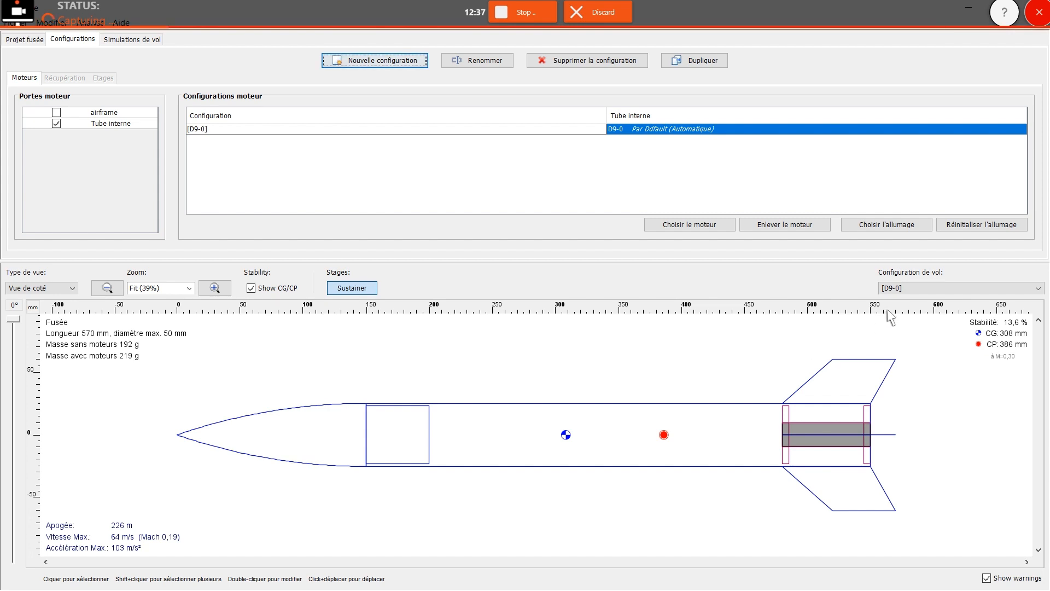
Check which flight configurations are available for the rocket view, keeping [D9-0] active.
{"action": "left_click", "coordinate": [897, 287]}
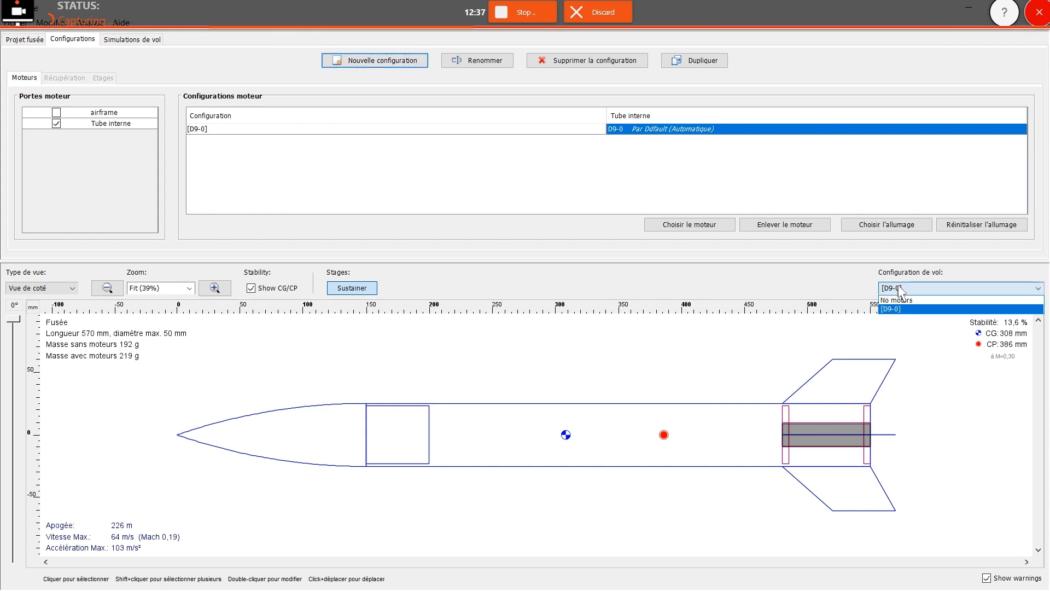
{"action": "left_click", "coordinate": [442, 134]}
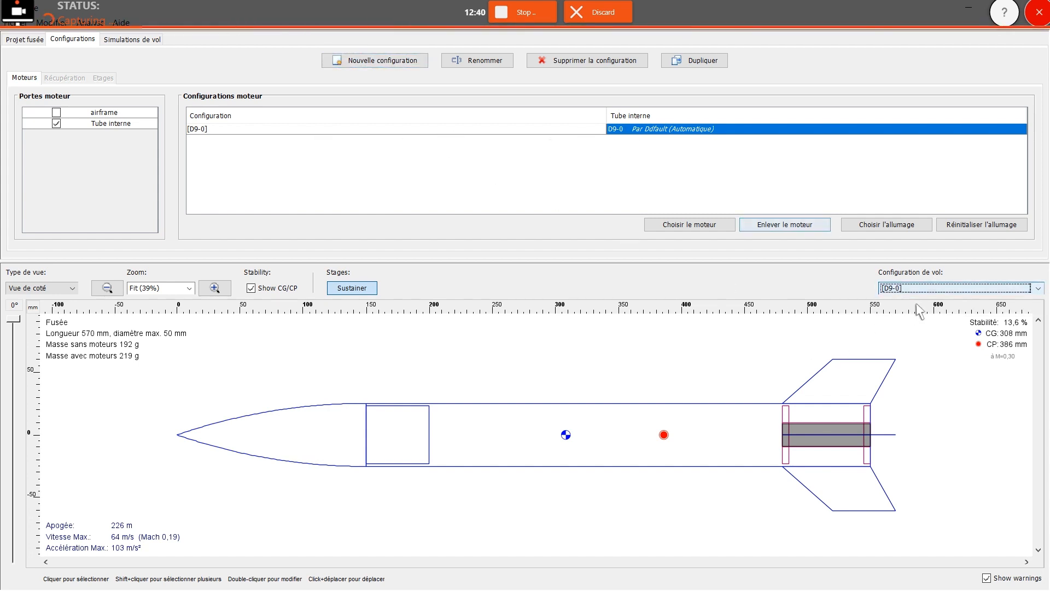
{"action": "left_click", "coordinate": [928, 289]}
{"action": "left_click", "coordinate": [928, 293]}
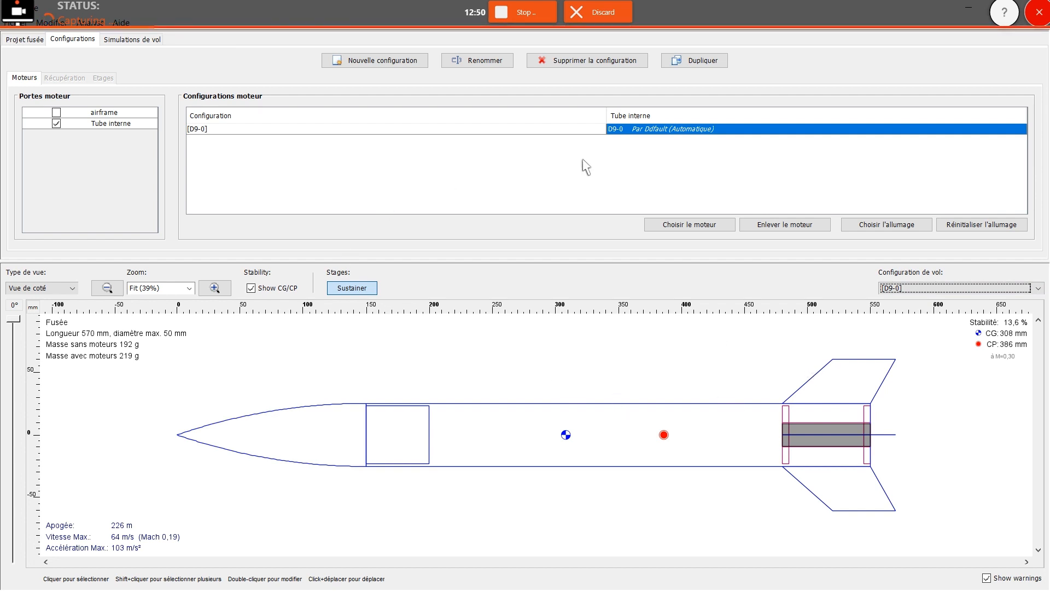
Create a second motor configuration, clear the D9 search and limit the total impulse to class C.
{"action": "left_click", "coordinate": [390, 61]}
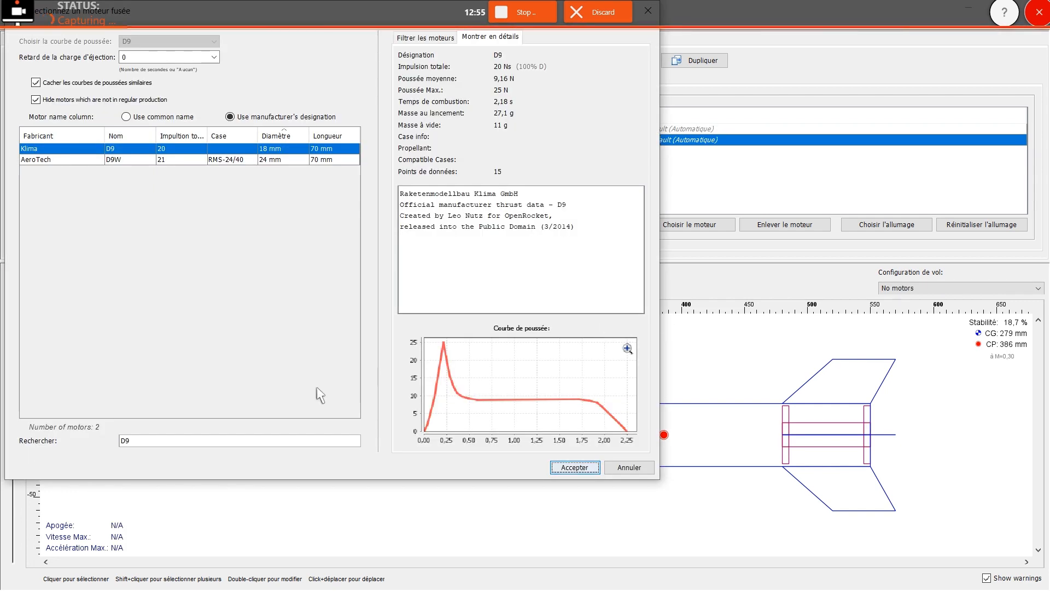
{"action": "left_click", "coordinate": [121, 441]}
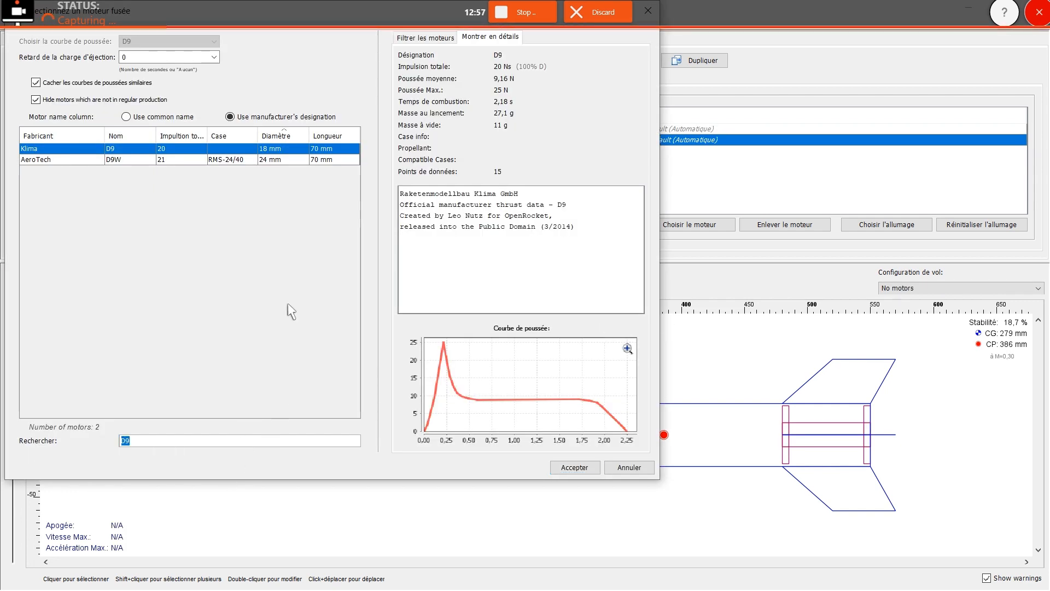
{"action": "key", "text": "BackSpace"}
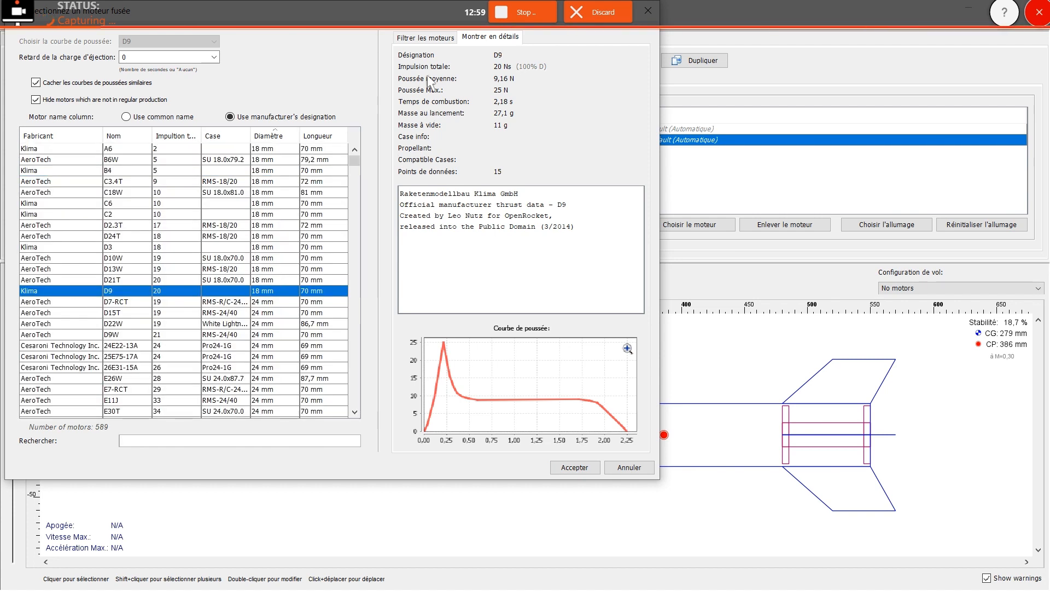
{"action": "left_click", "coordinate": [425, 37]}
{"action": "left_click_drag", "start_coordinate": [632, 232], "coordinate": [446, 232]}
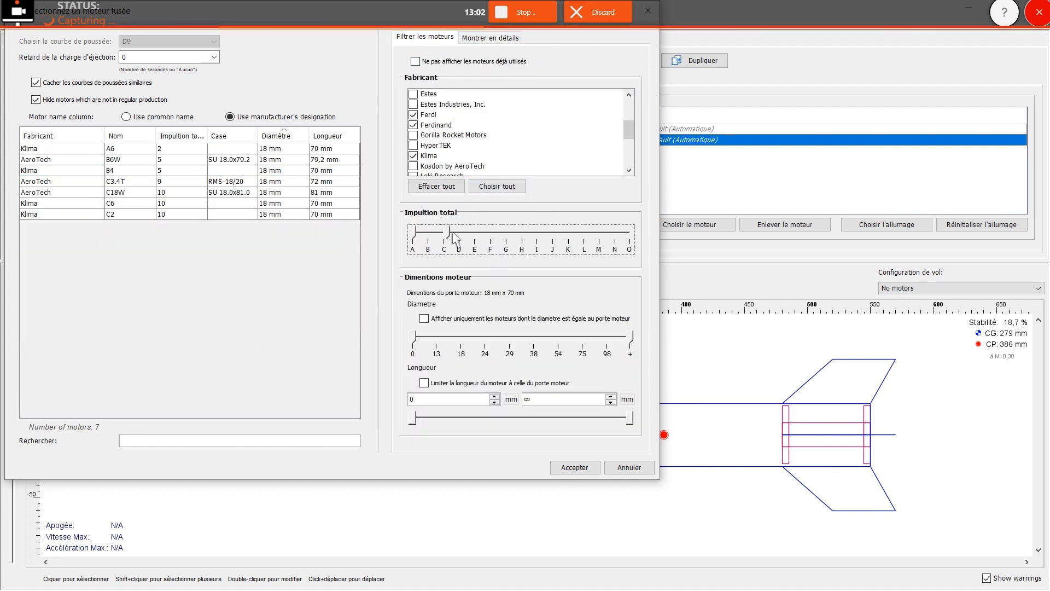
Select the Klima C6 motor, view its details and accept it for the new configuration.
{"action": "left_click", "coordinate": [92, 205]}
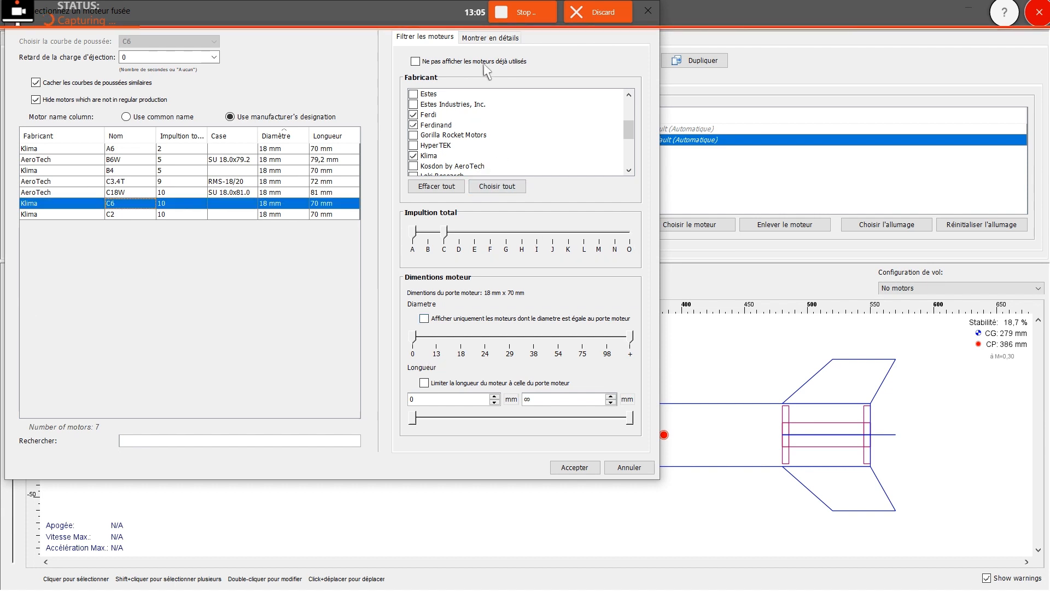
{"action": "left_click", "coordinate": [490, 38]}
{"action": "left_click", "coordinate": [574, 467]}
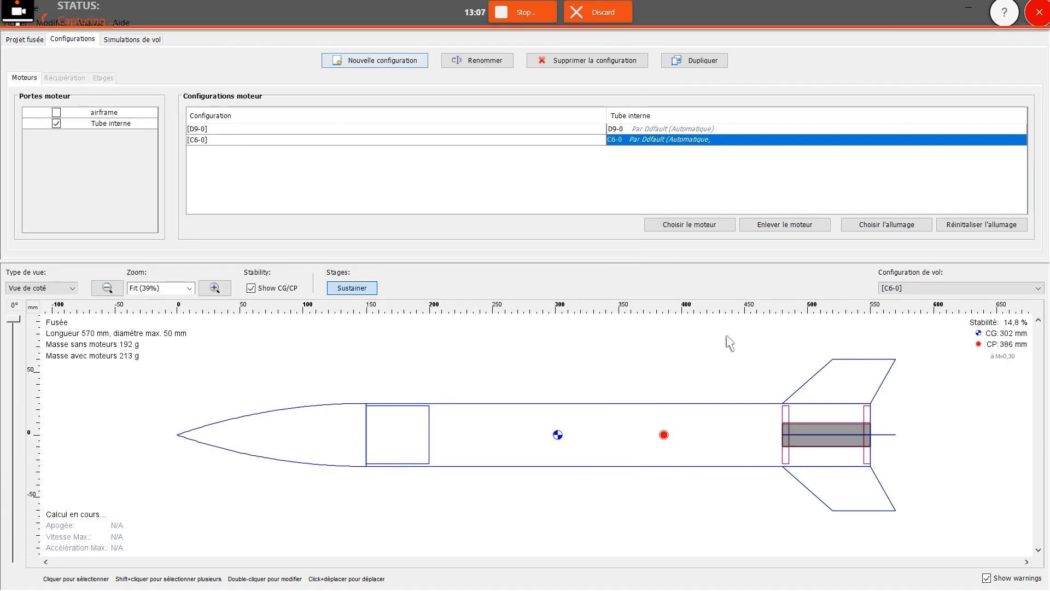
{"action": "left_click", "coordinate": [431, 197]}
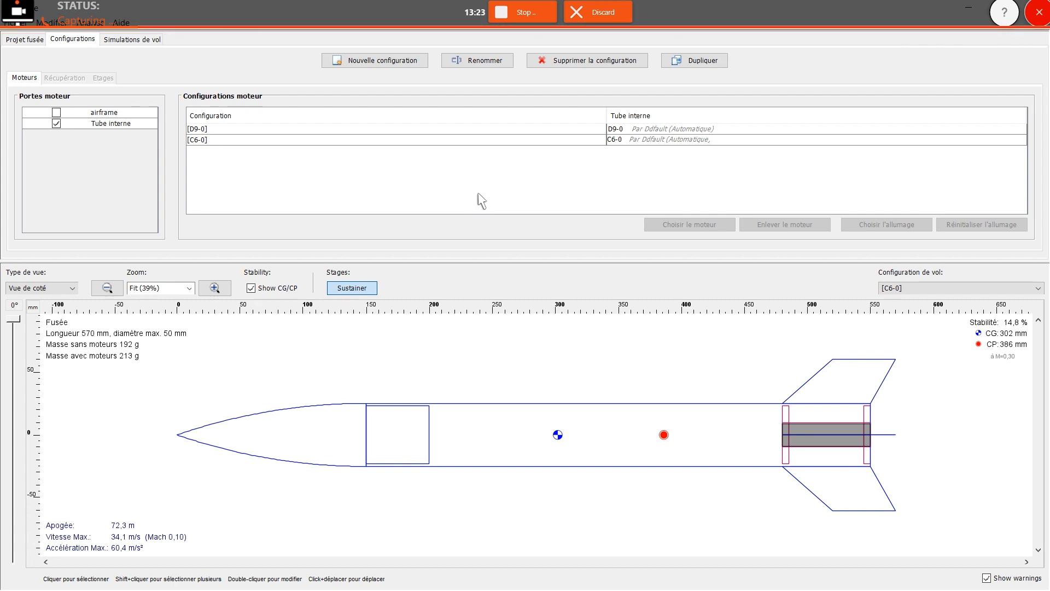
Add a parachute inside the airframe, 150 mm from the top of the parent component, and accept it.
{"action": "left_click", "coordinate": [26, 39]}
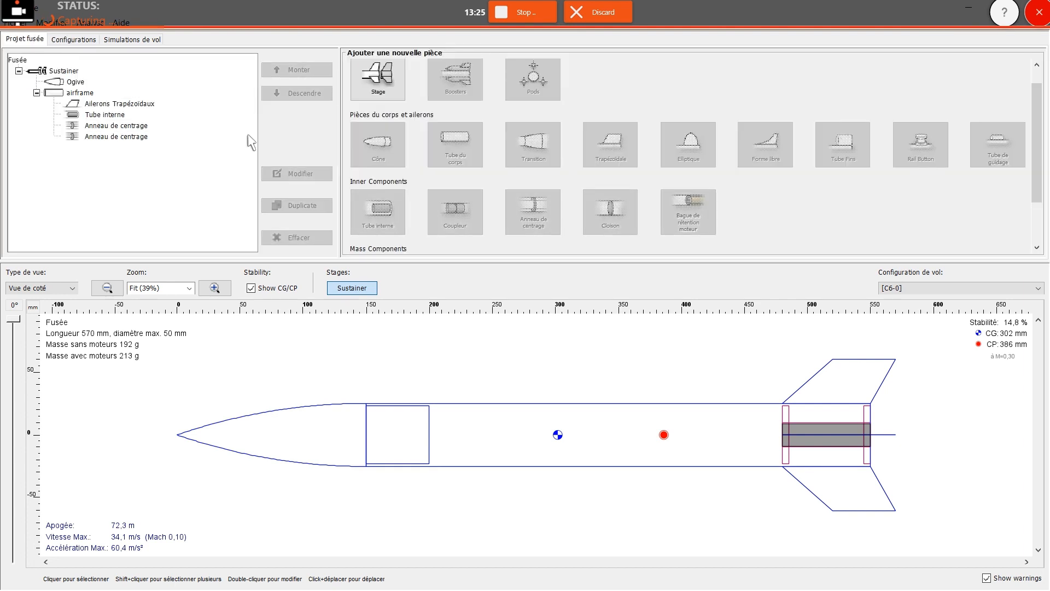
{"action": "scroll", "coordinate": [534, 188], "scroll_direction": "down", "scroll_amount": 3}
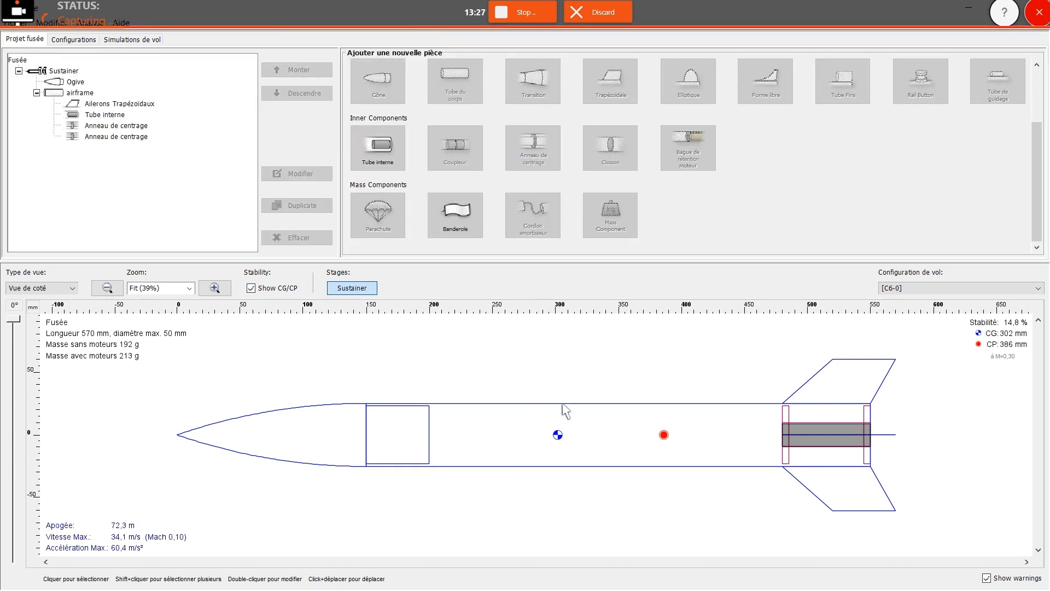
{"action": "left_click", "coordinate": [386, 222]}
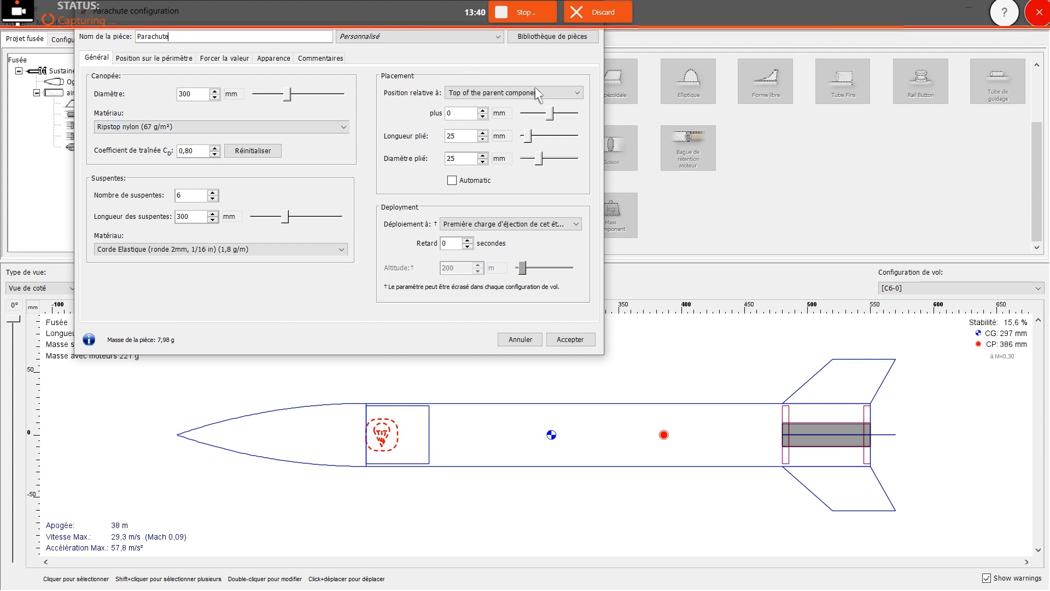
{"action": "left_click_drag", "start_coordinate": [553, 114], "coordinate": [564, 115]}
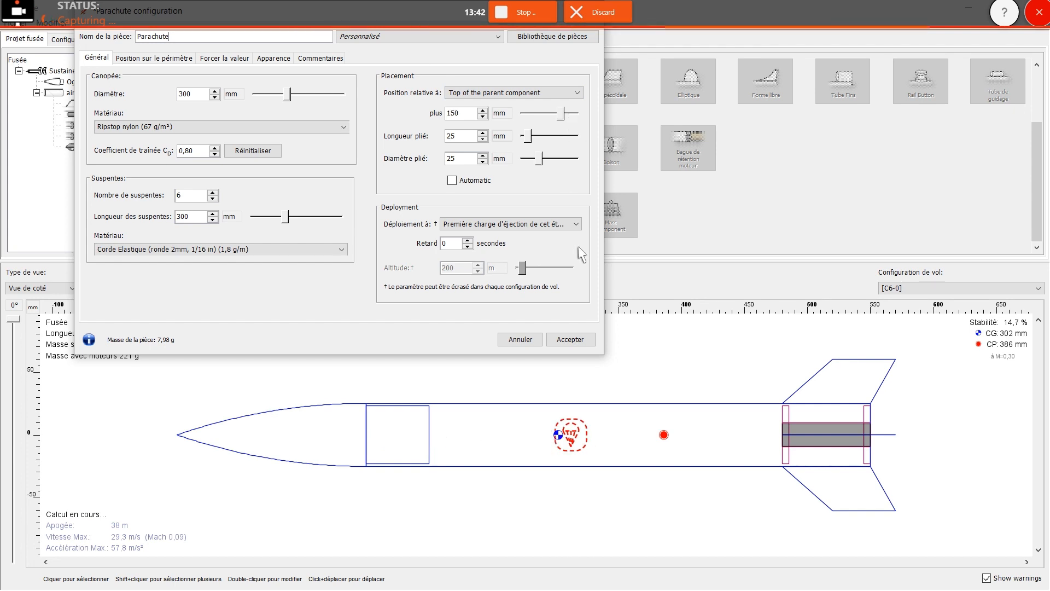
{"action": "left_click", "coordinate": [570, 339]}
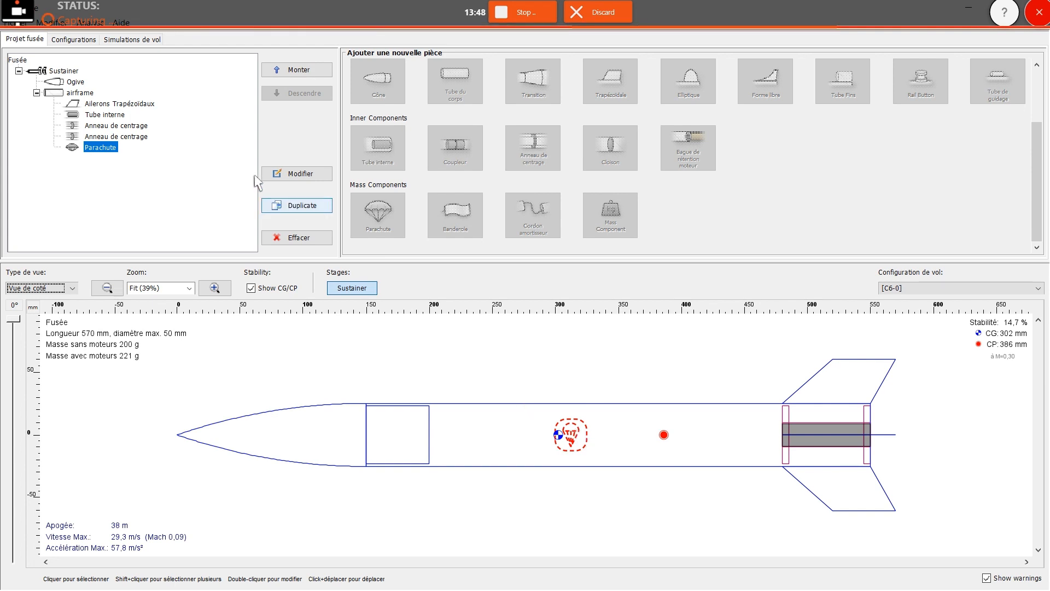
Reopen the parachute's configuration, check the canopy material options while keeping Ripstop nylon, and accept.
{"action": "double_click", "coordinate": [100, 147]}
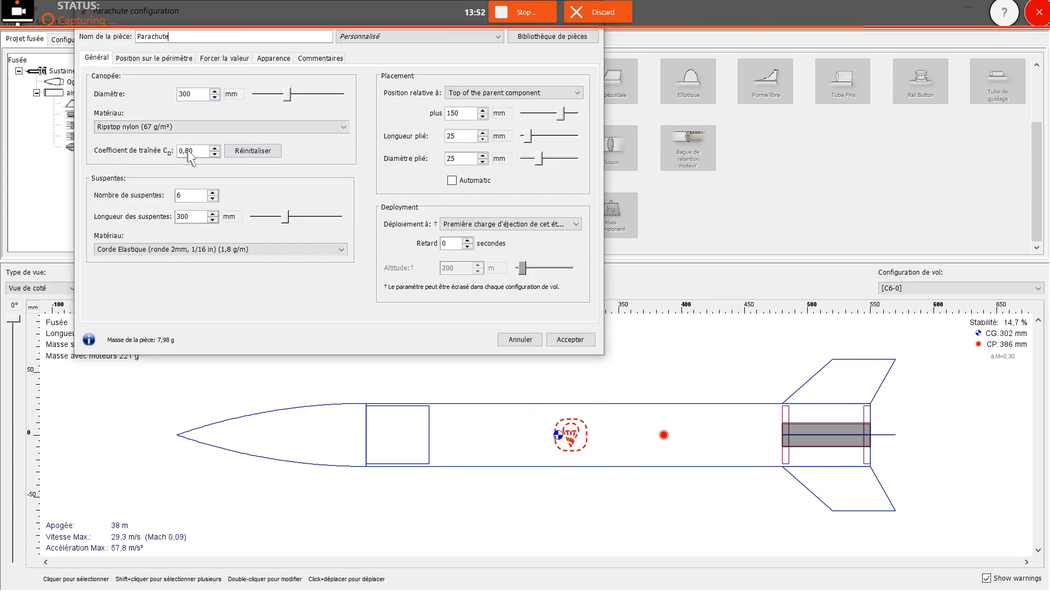
{"action": "left_click", "coordinate": [221, 130]}
{"action": "left_click", "coordinate": [221, 131]}
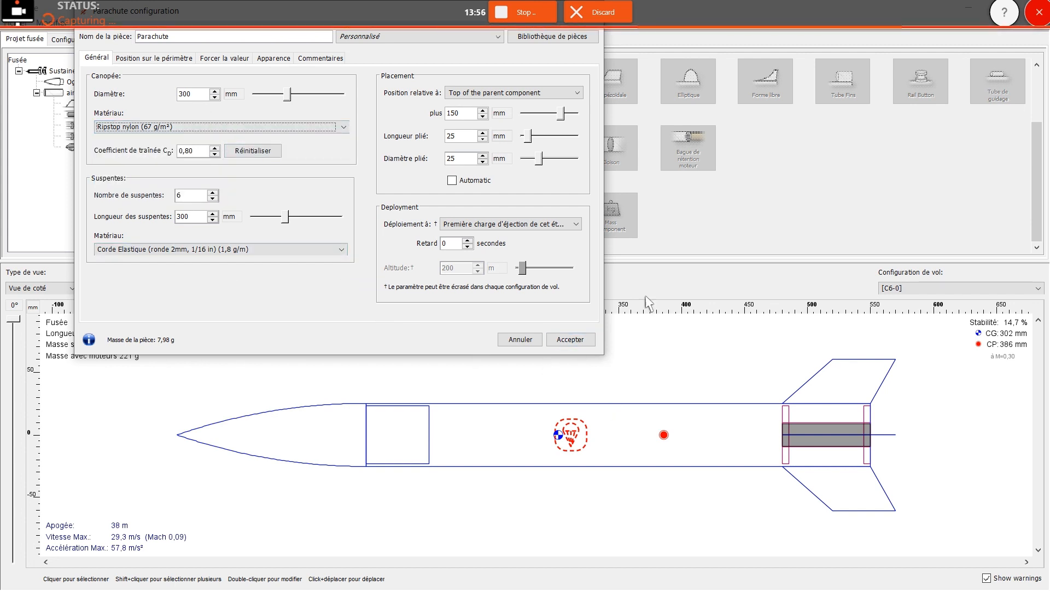
{"action": "left_click", "coordinate": [572, 339]}
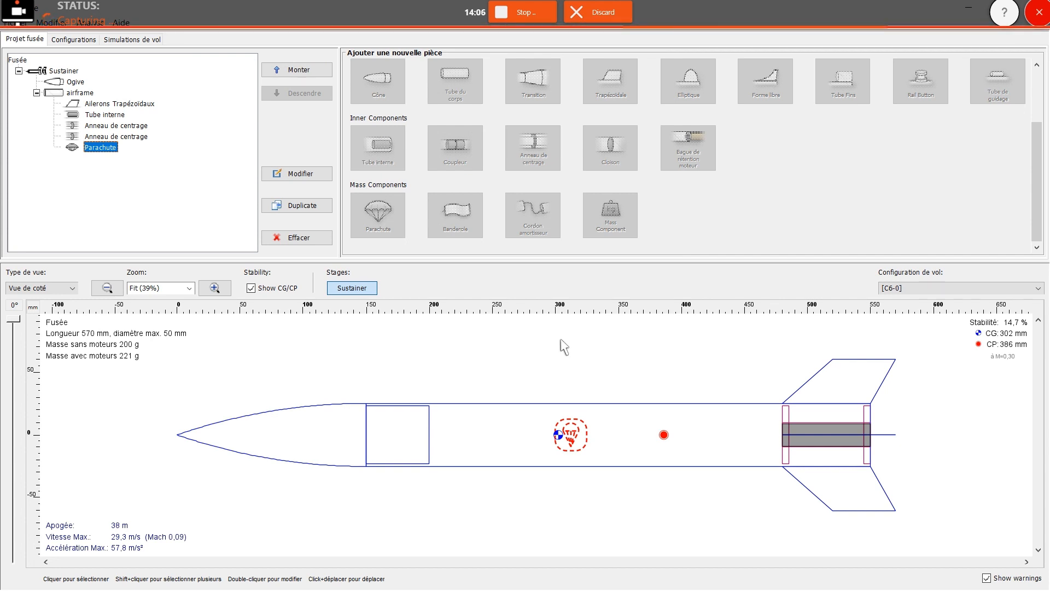
{"action": "left_click", "coordinate": [120, 176]}
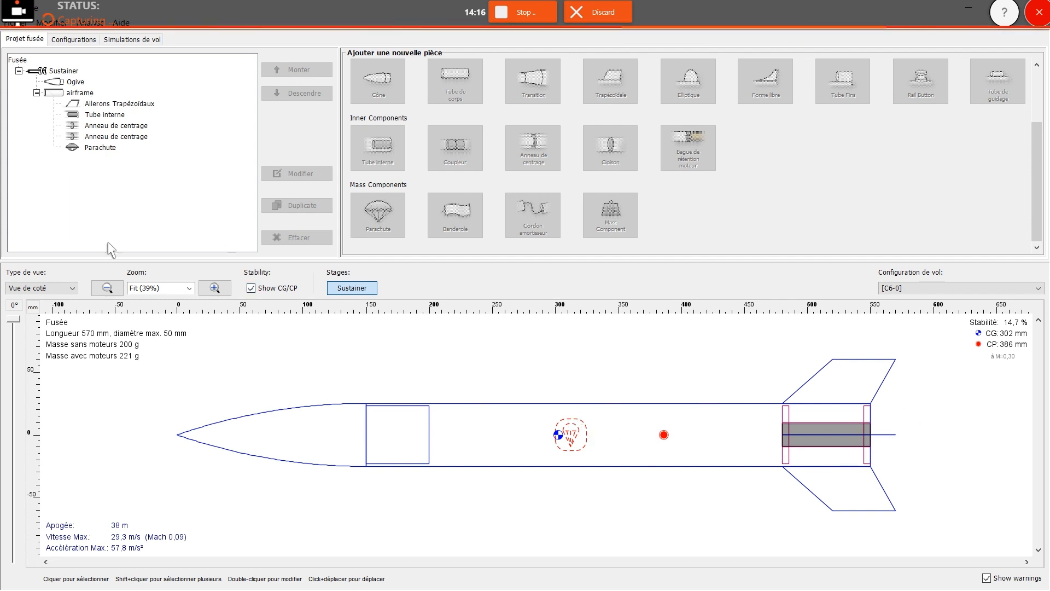
Run Simulation 1 for the [D9-0] configuration from its launch conditions and close the plot settings without plotting.
{"action": "left_click", "coordinate": [137, 40]}
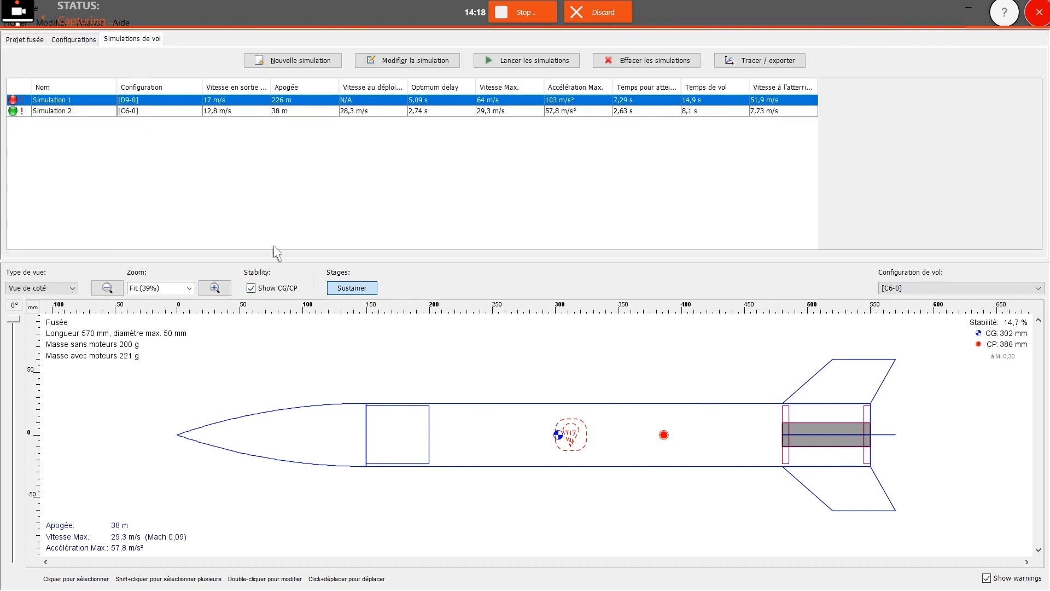
{"action": "left_click", "coordinate": [163, 111], "text": "shift"}
{"action": "left_click", "coordinate": [207, 163]}
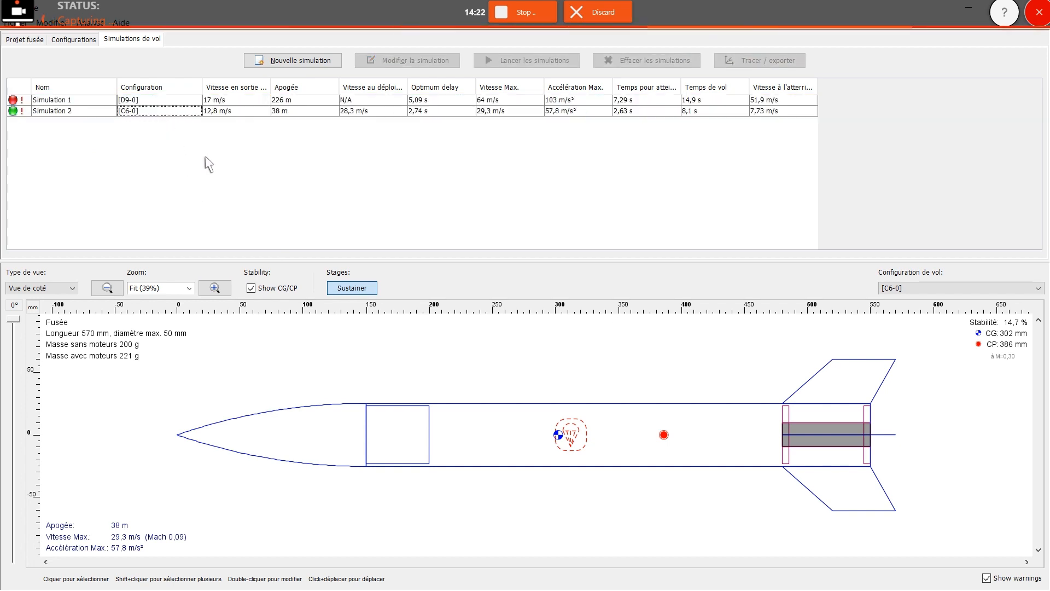
{"action": "left_click", "coordinate": [138, 102]}
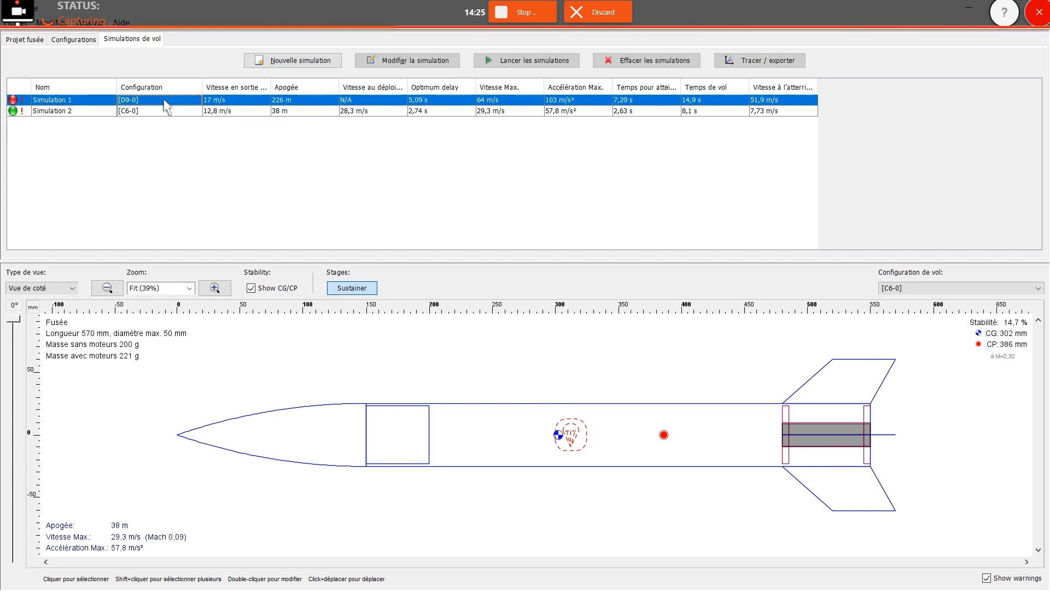
{"action": "left_click", "coordinate": [415, 64]}
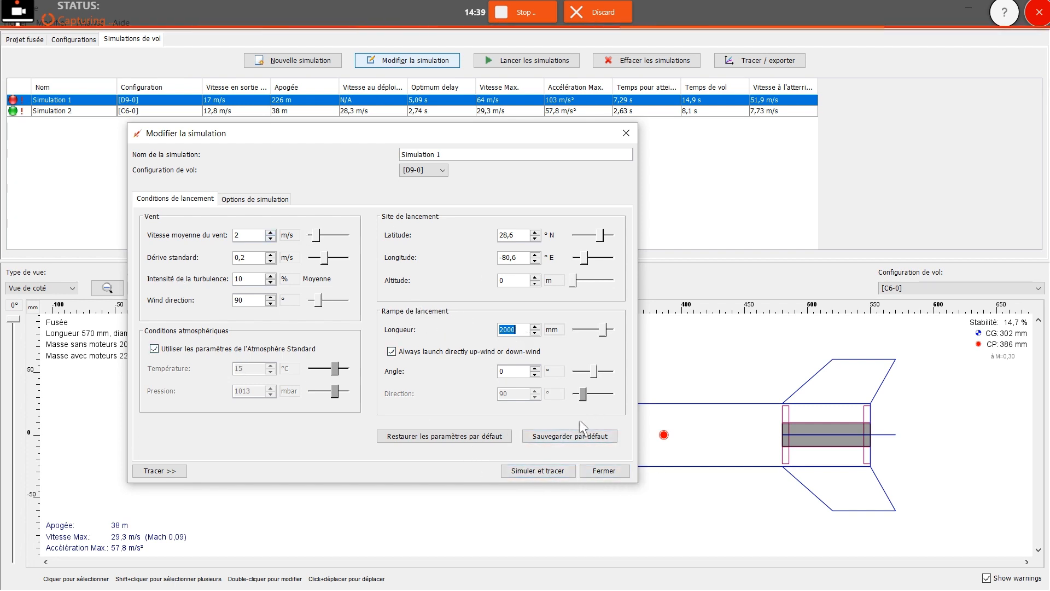
{"action": "left_click", "coordinate": [552, 471]}
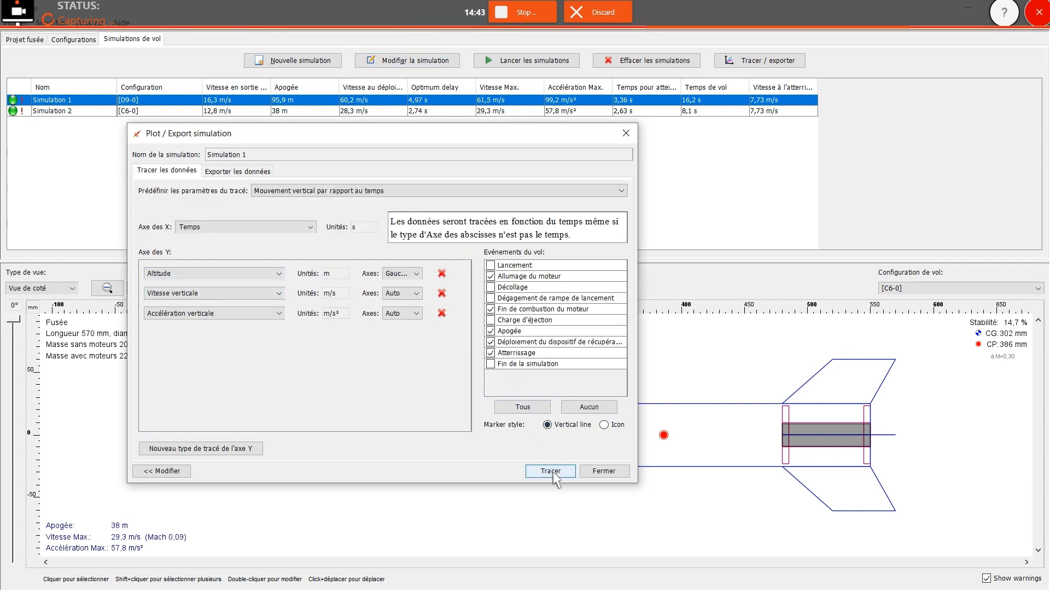
{"action": "left_click", "coordinate": [627, 134]}
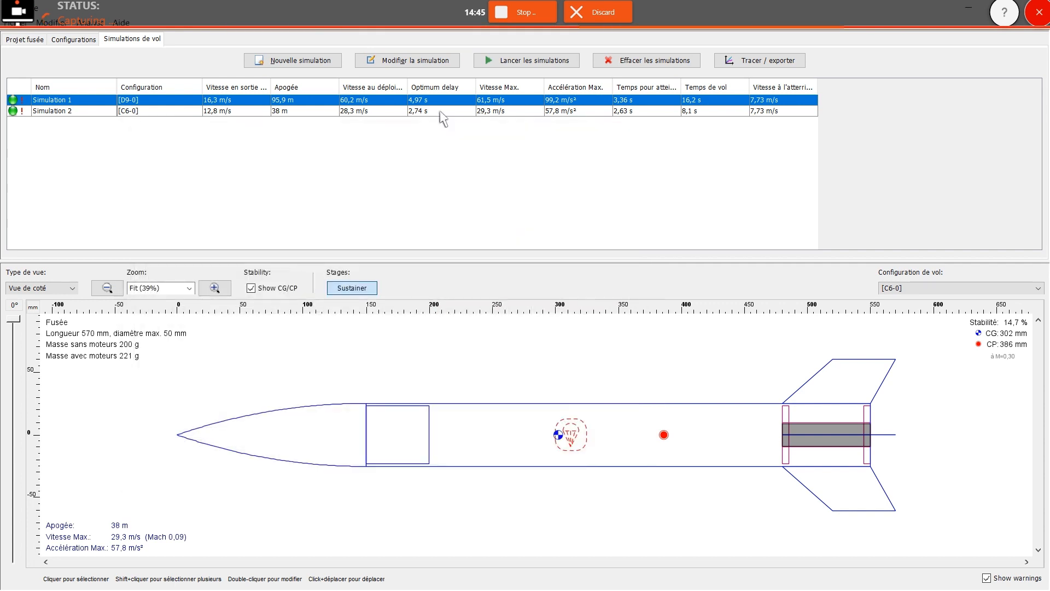
Rerun both Simulation 1 and Simulation 2 together.
{"action": "left_click", "coordinate": [436, 112], "text": "shift"}
{"action": "left_click", "coordinate": [522, 62]}
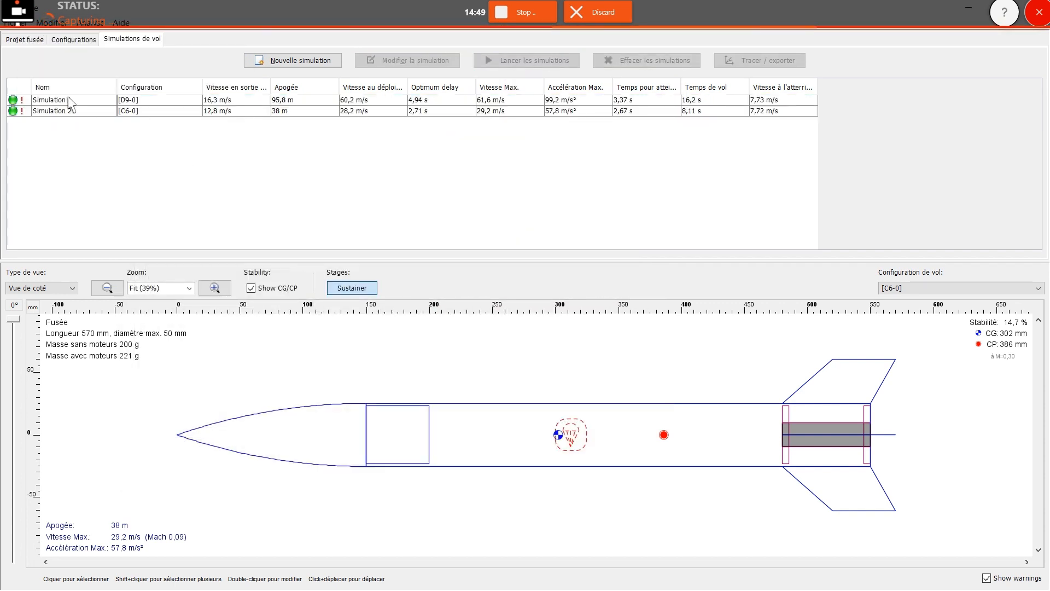
Plot Simulation 1's vertical motion against time, examine when the recovery device deploys relative to apogee, and close the plot and its settings.
{"action": "mouse_move", "coordinate": [70, 102]}
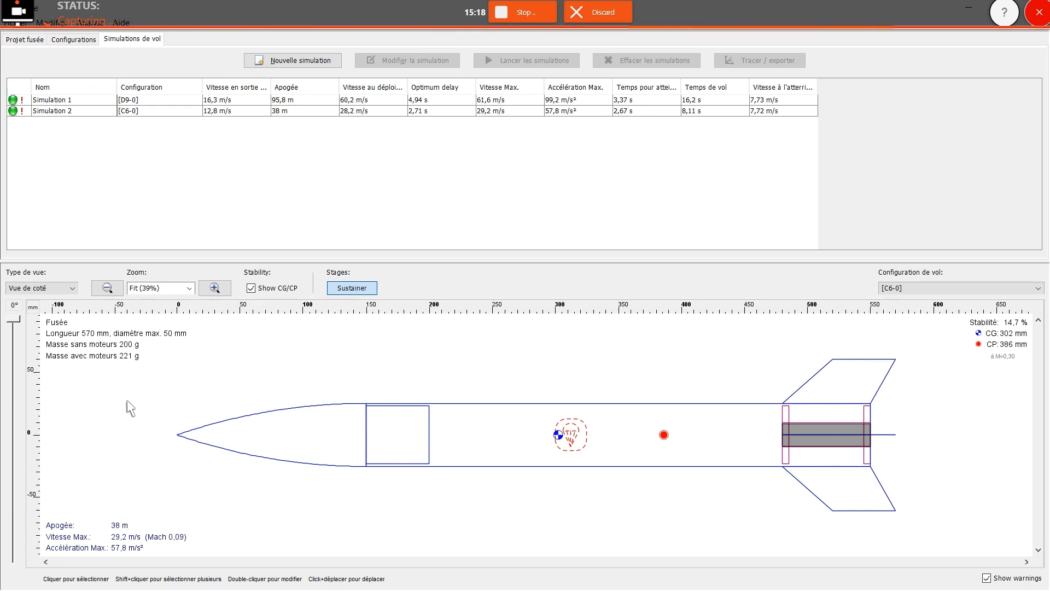
{"action": "double_click", "coordinate": [147, 100]}
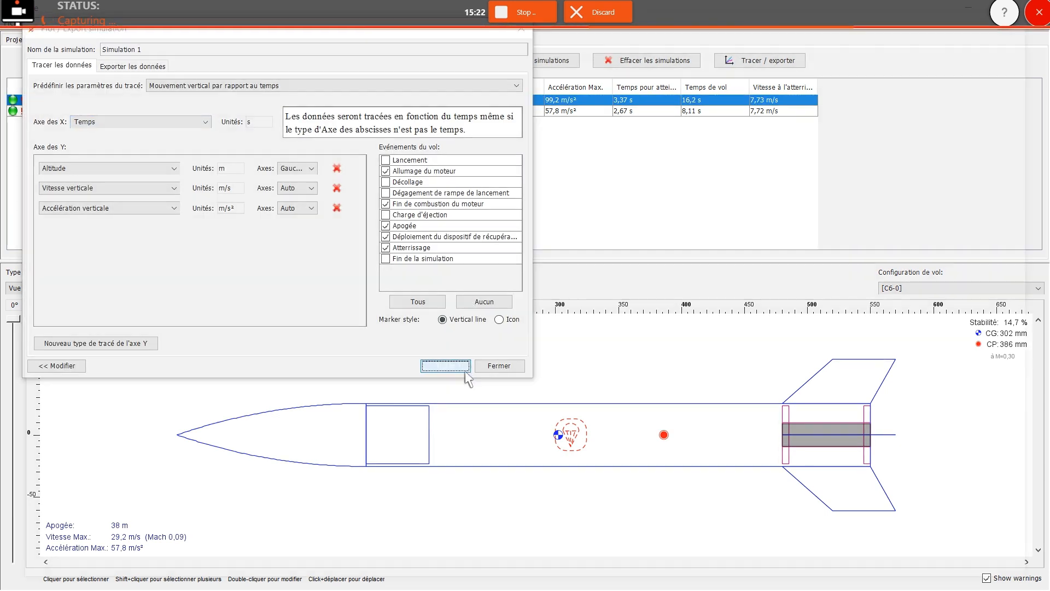
{"action": "left_click", "coordinate": [439, 365]}
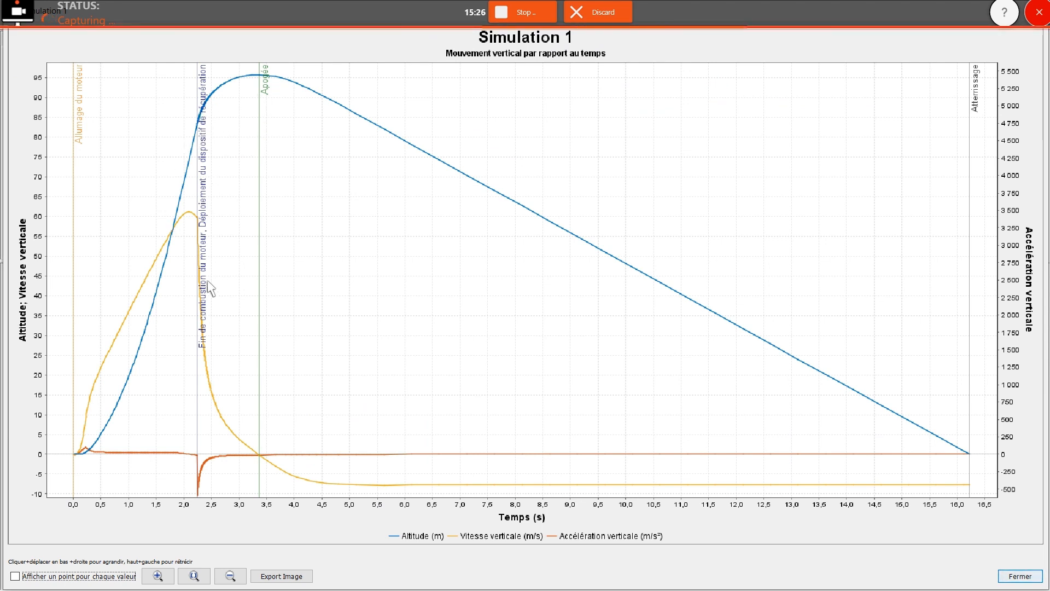
{"action": "mouse_move", "coordinate": [206, 245]}
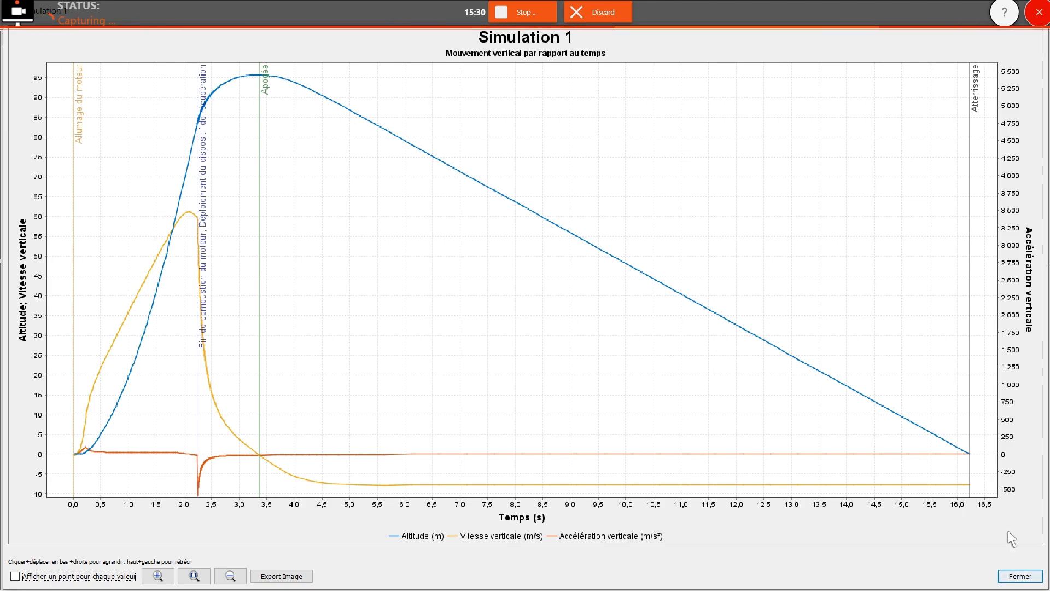
{"action": "left_click", "coordinate": [1019, 576]}
{"action": "left_click", "coordinate": [490, 367]}
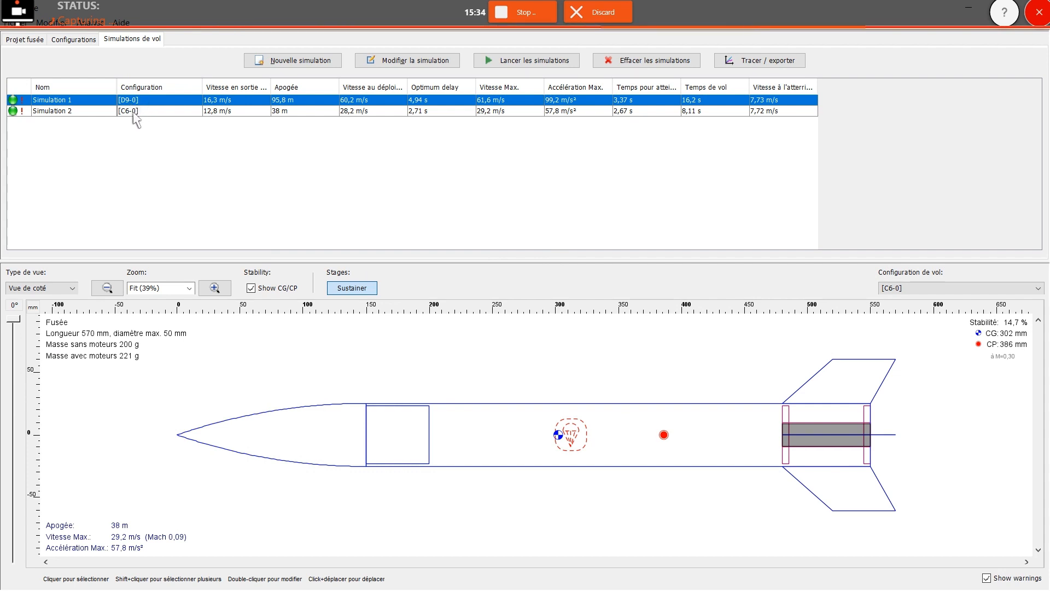
Check the motor configurations, sort the flight simulations by descending optimum delay, and compare the delays of both motors.
{"action": "left_click", "coordinate": [77, 40]}
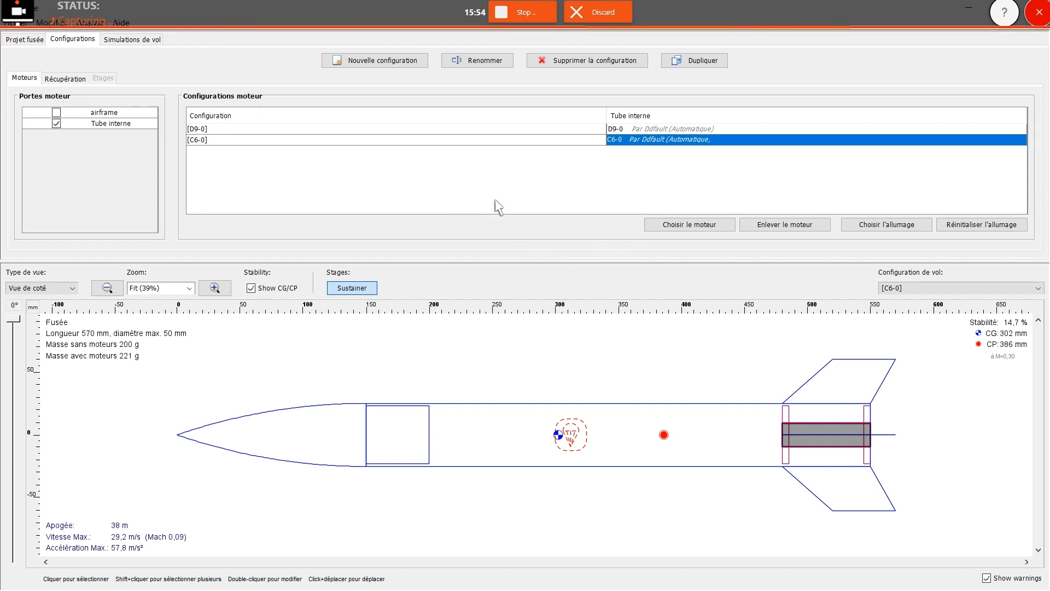
{"action": "left_click", "coordinate": [131, 42]}
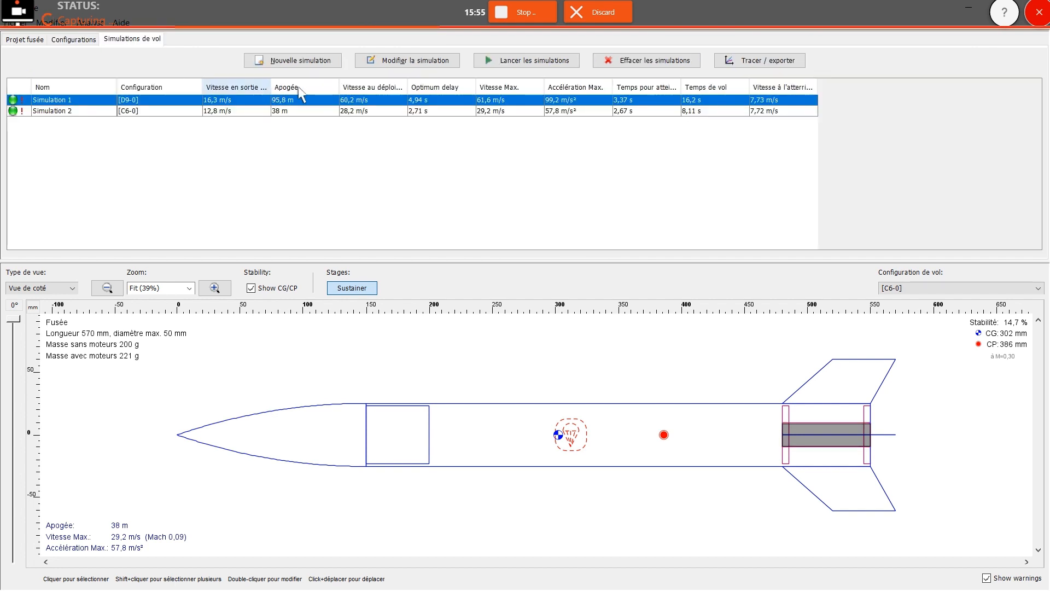
{"action": "left_click", "coordinate": [429, 88]}
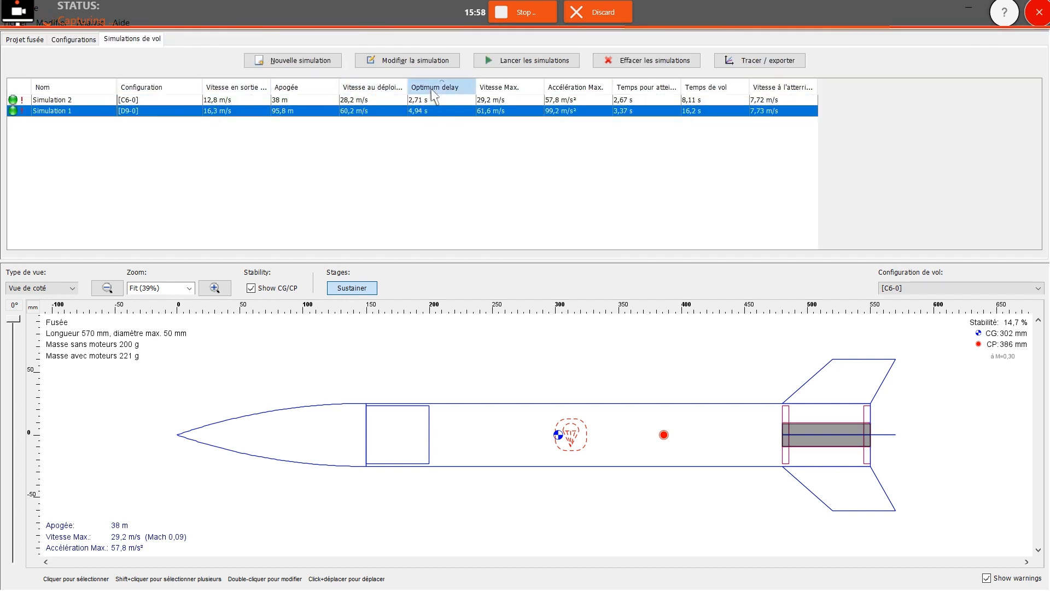
{"action": "left_click", "coordinate": [430, 88]}
{"action": "left_click", "coordinate": [450, 164]}
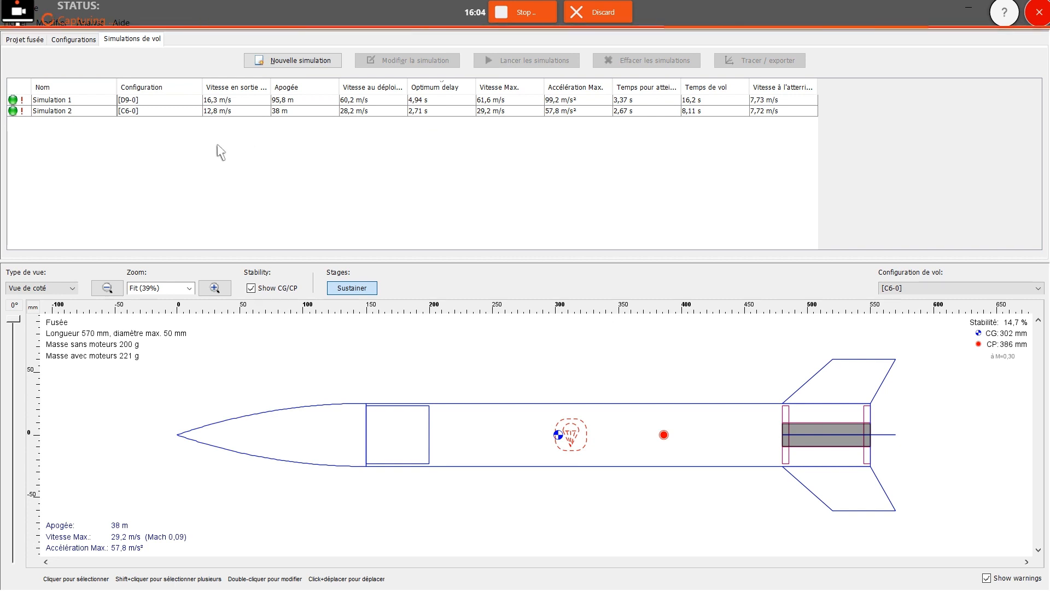
Extend the total impulse filter up to class D in the motor selection for [D9-0], leaving without choosing another motor.
{"action": "left_click", "coordinate": [87, 42]}
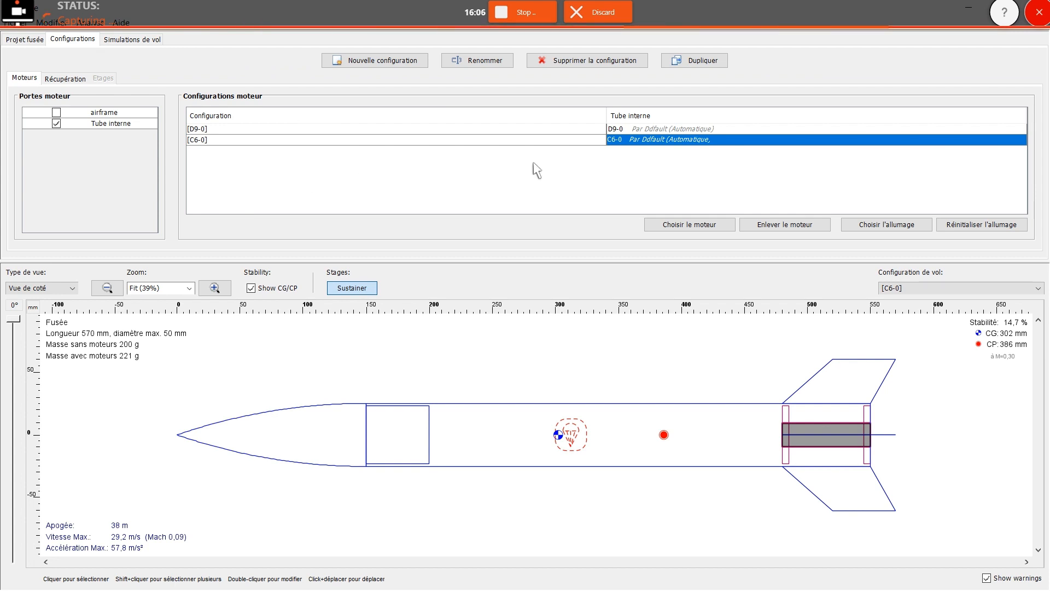
{"action": "double_click", "coordinate": [615, 129]}
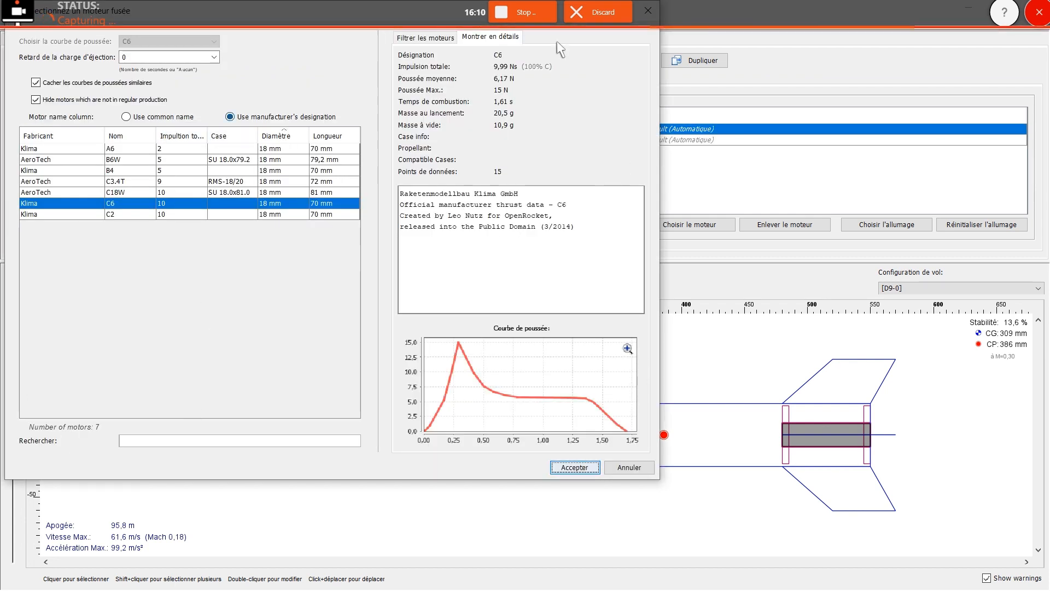
{"action": "left_click", "coordinate": [425, 38]}
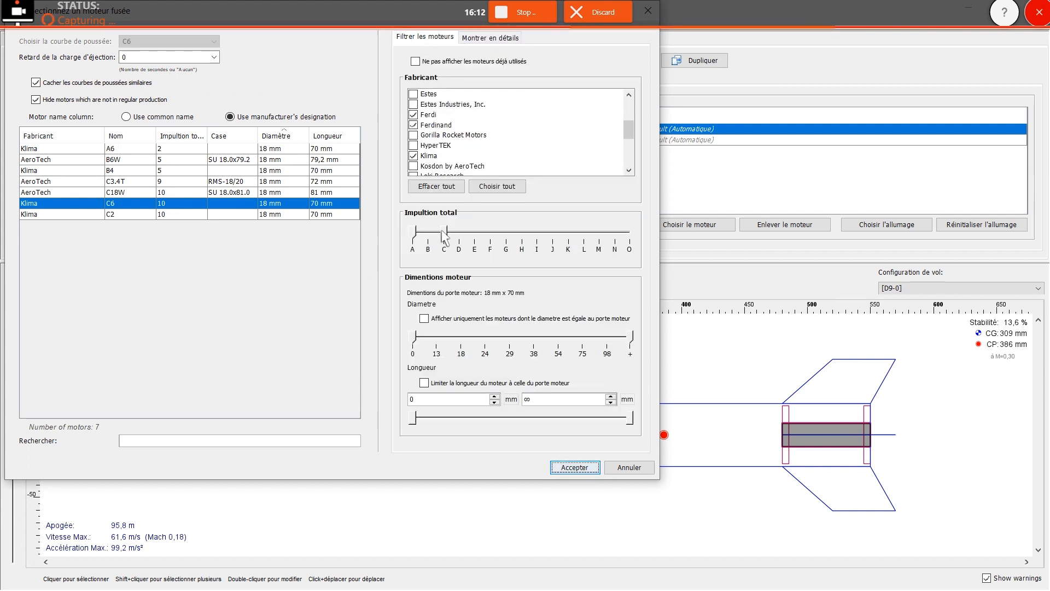
{"action": "mouse_move", "coordinate": [443, 232]}
{"action": "left_mouse_down"}
{"action": "mouse_move", "coordinate": [432, 235]}
{"action": "mouse_move", "coordinate": [462, 241]}
{"action": "left_mouse_up"}
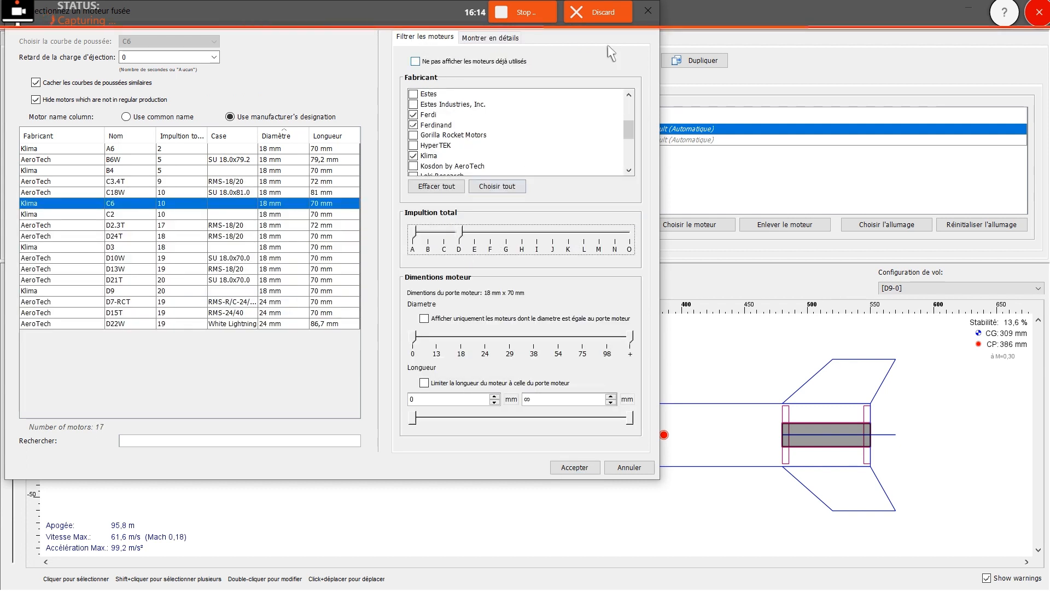
{"action": "left_click", "coordinate": [649, 468]}
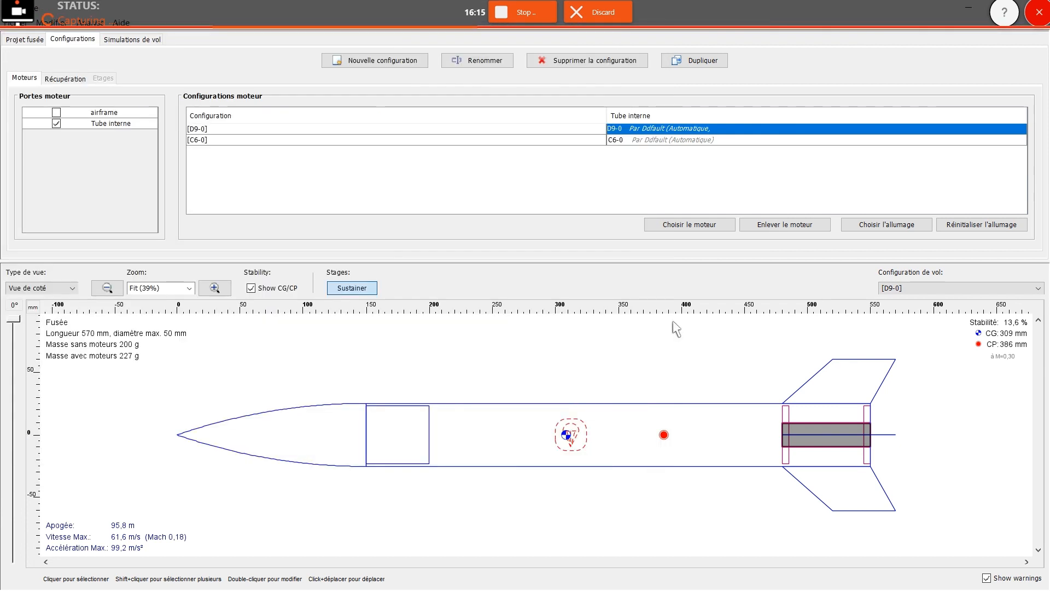
Set the ejection charge delay of the Klima D9 motor to 5 seconds and accept it.
{"action": "double_click", "coordinate": [620, 133]}
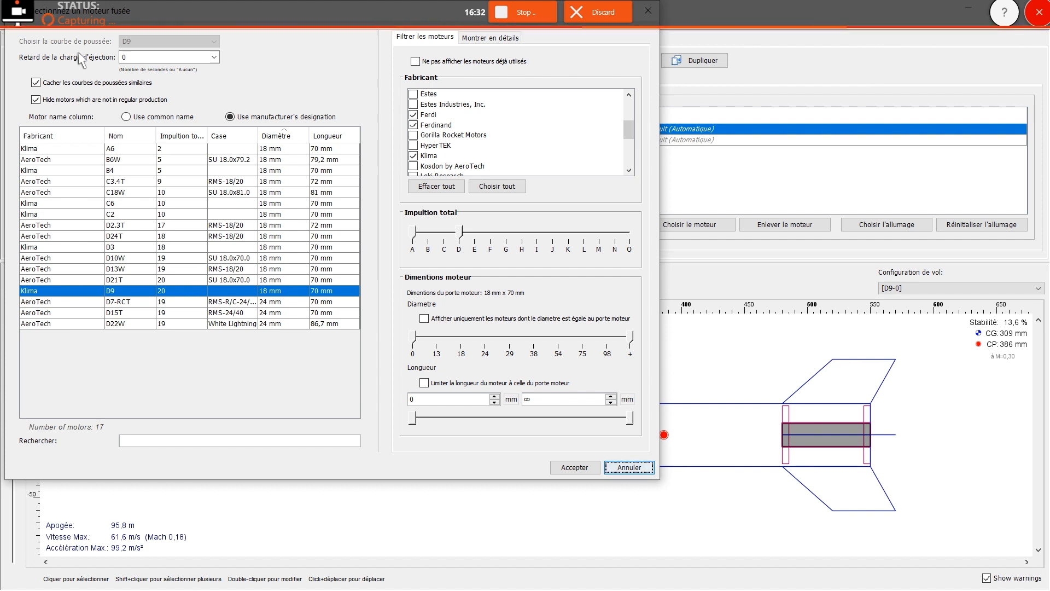
{"action": "left_click", "coordinate": [200, 59]}
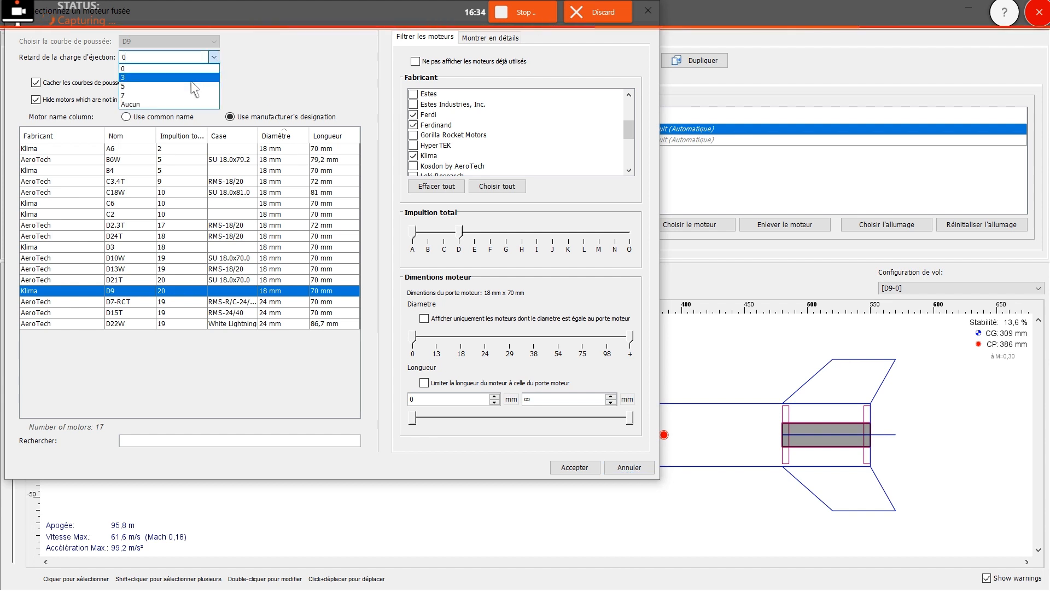
{"action": "left_click", "coordinate": [192, 96]}
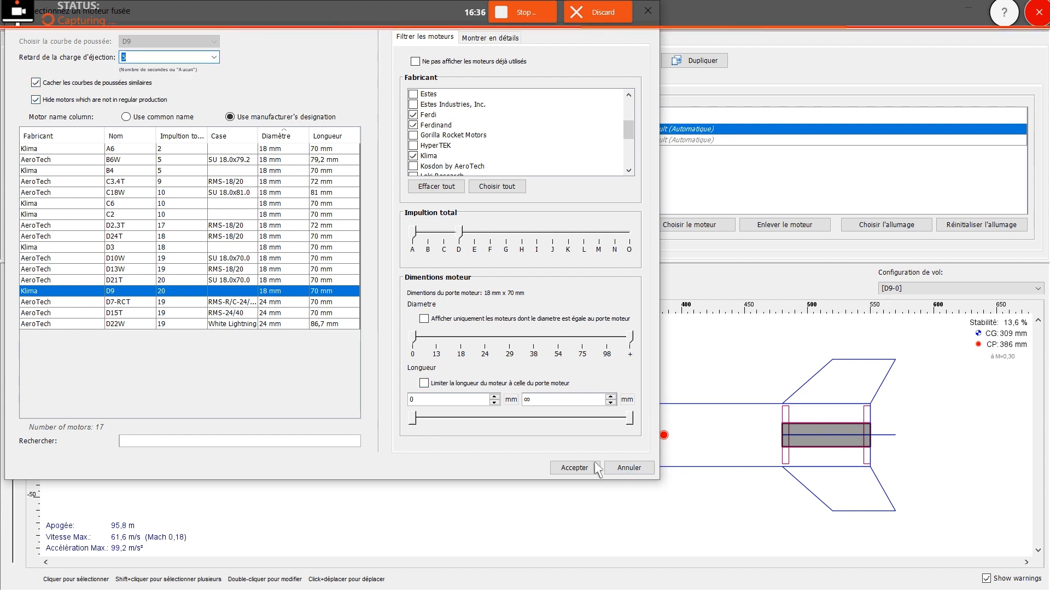
{"action": "left_click", "coordinate": [576, 468]}
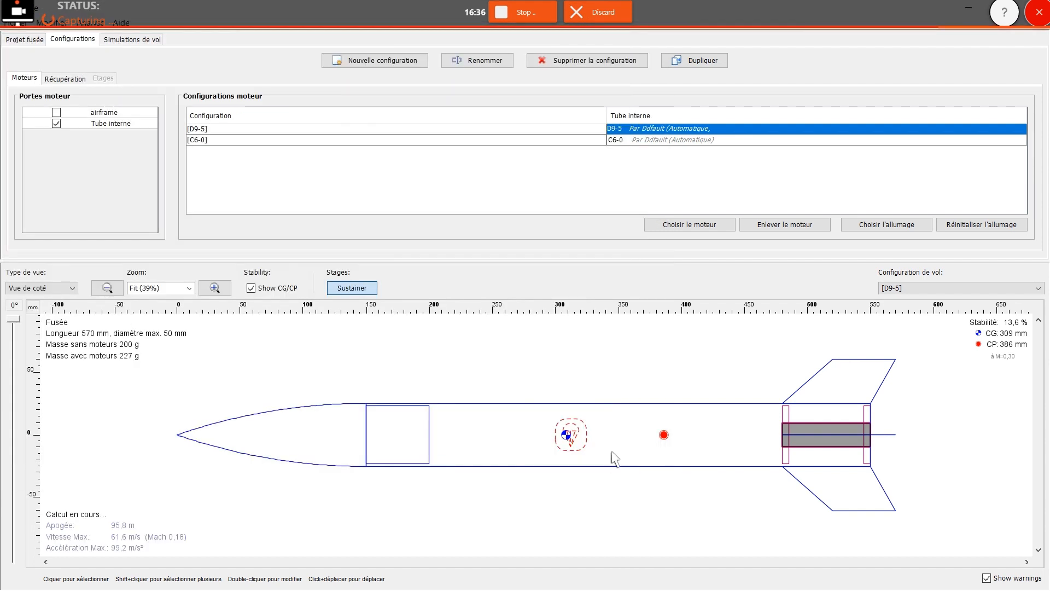
Set the ejection charge delay of the Klima C6 motor to 3 seconds and accept it.
{"action": "double_click", "coordinate": [613, 141]}
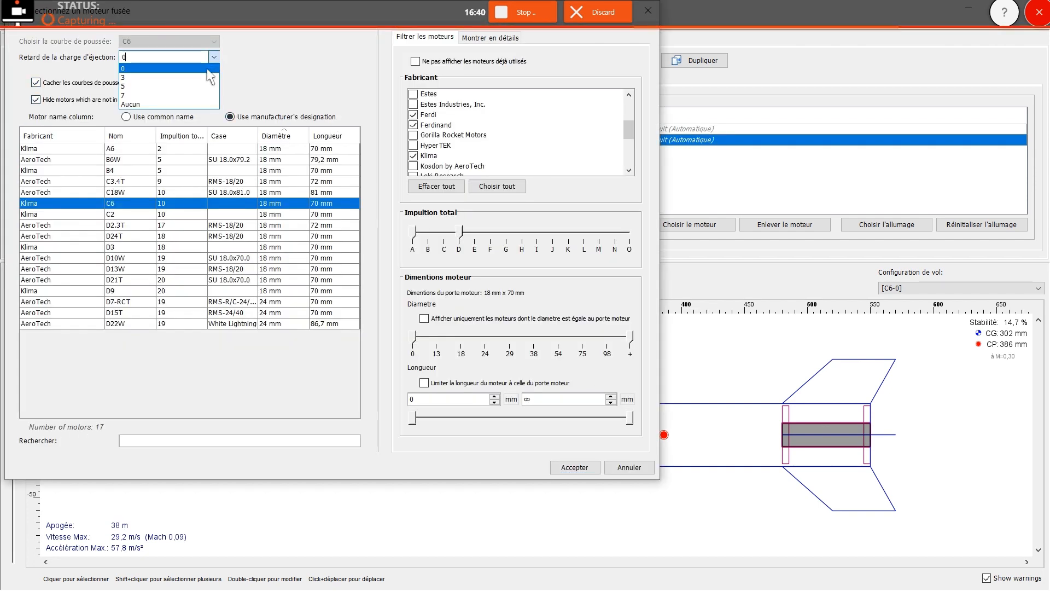
{"action": "left_click", "coordinate": [200, 57]}
{"action": "left_click", "coordinate": [193, 82]}
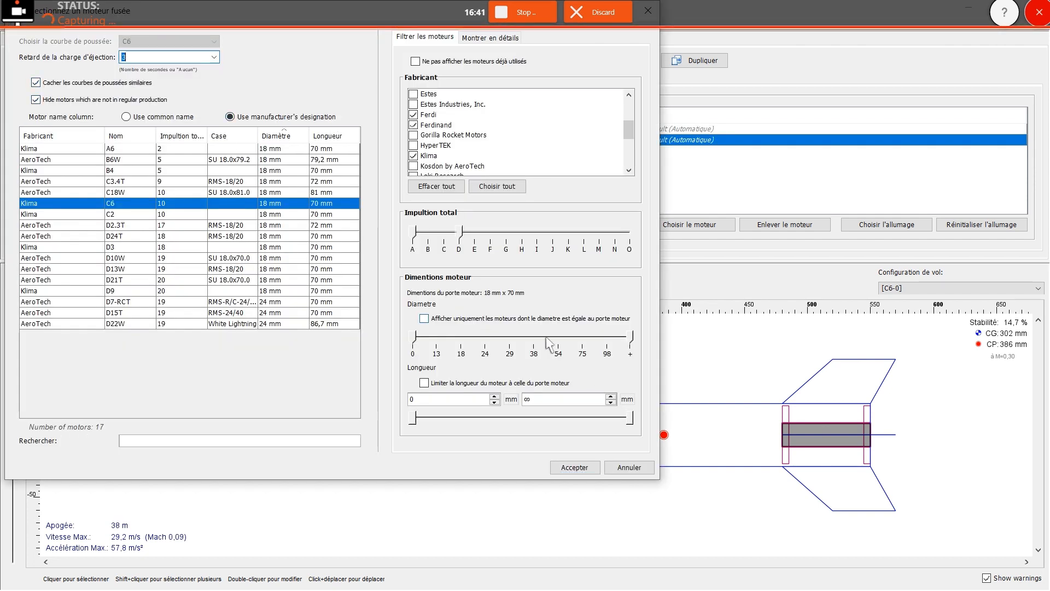
{"action": "left_click", "coordinate": [574, 466]}
Rerun Simulation 1 and Simulation 2 together with the [D9-5] and [C6-3] configurations.
{"action": "left_click", "coordinate": [153, 43]}
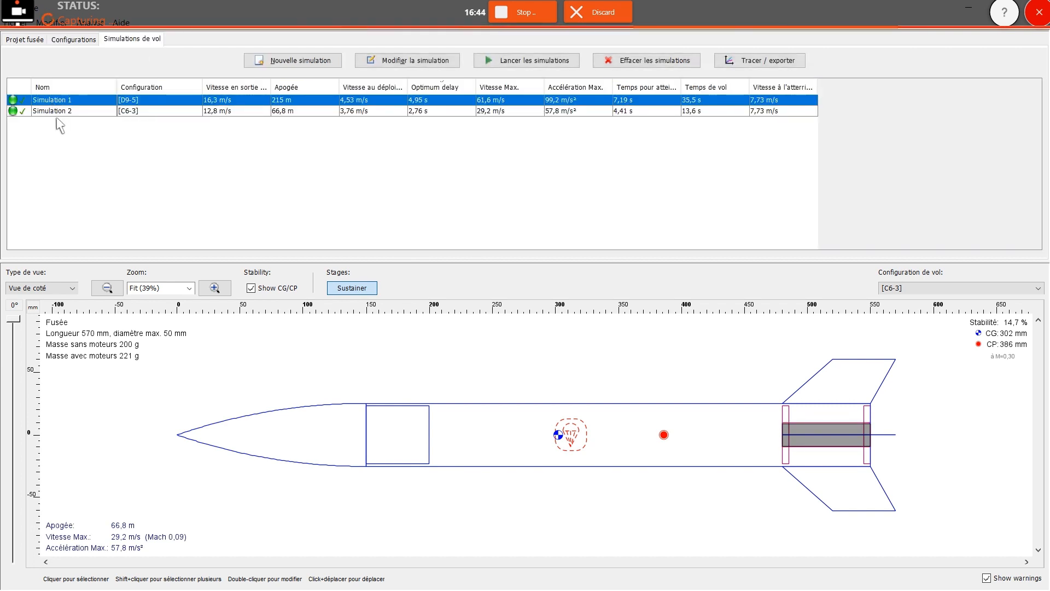
{"action": "left_click_drag", "start_coordinate": [69, 98], "coordinate": [73, 110]}
{"action": "left_click", "coordinate": [499, 62]}
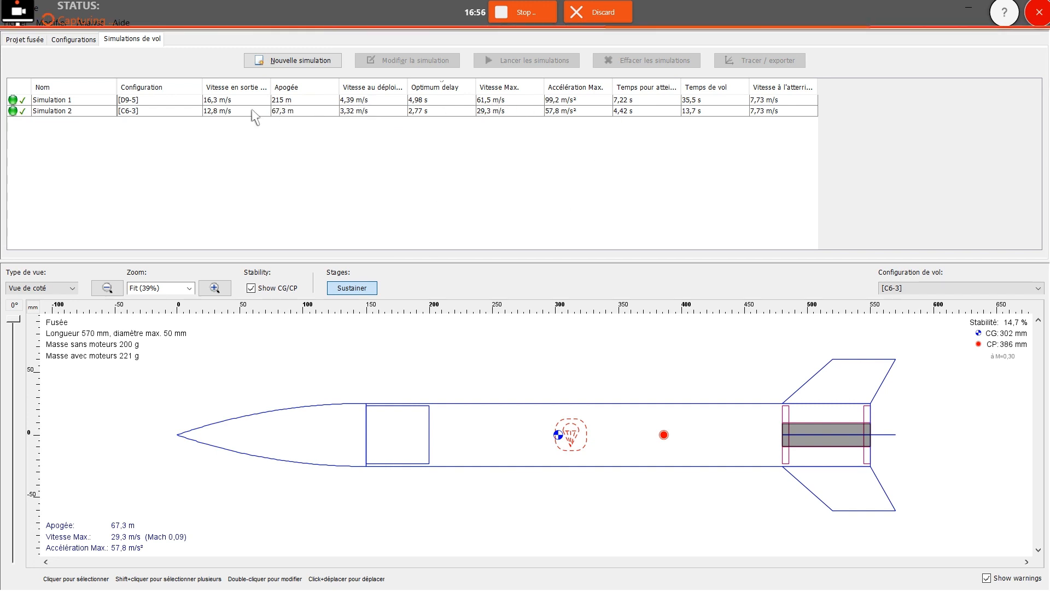
Plot Simulation 1's vertical motion for [D9-5], examine the altitude, speed and acceleration curves around the flight events, and close the plot.
{"action": "left_click", "coordinate": [302, 100]}
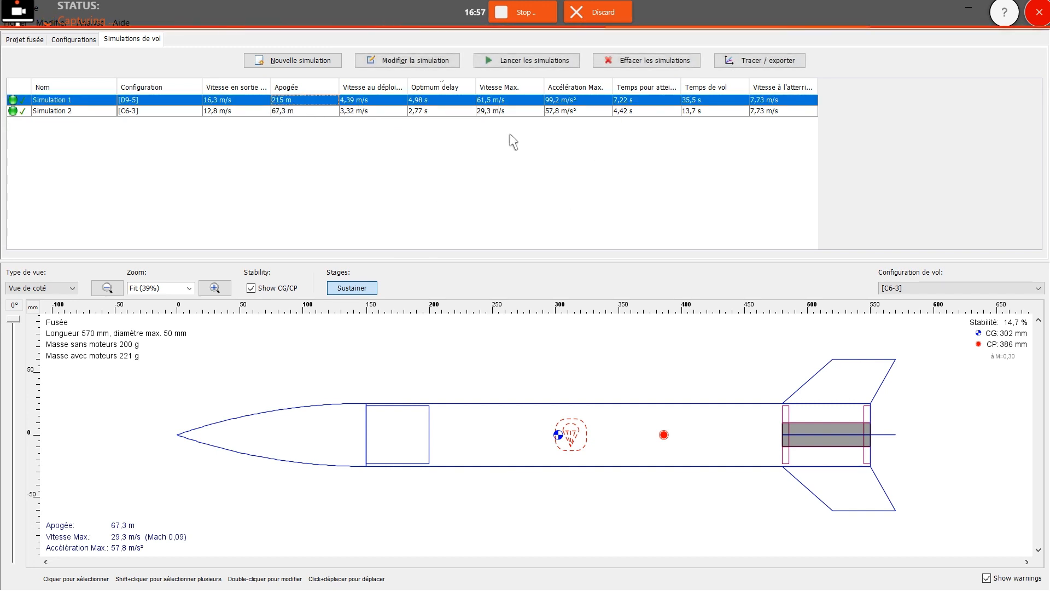
{"action": "double_click", "coordinate": [256, 101]}
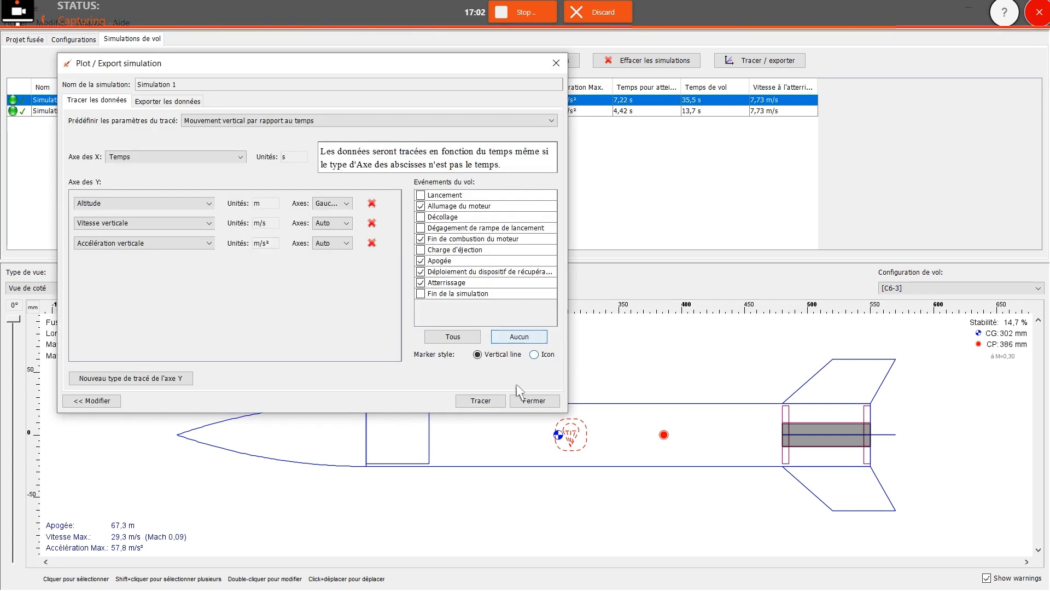
{"action": "left_click", "coordinate": [480, 401]}
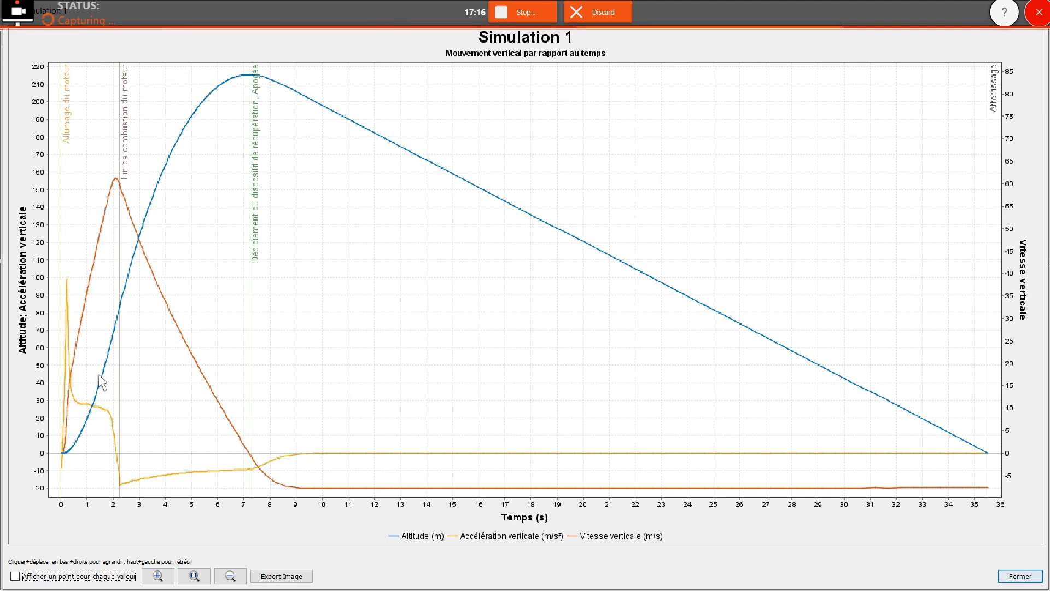
{"action": "mouse_move", "coordinate": [122, 181]}
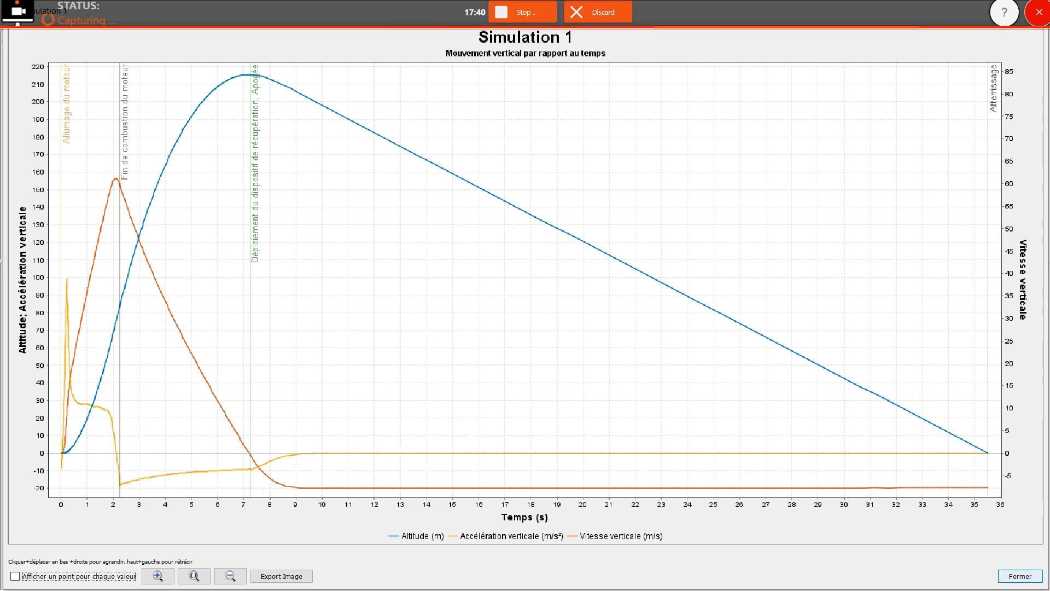
{"action": "left_click", "coordinate": [1033, 581]}
Look through the available Y-axis variables and the data export options for Simulation 1, and close the plot settings without changing them.
{"action": "left_click", "coordinate": [164, 243]}
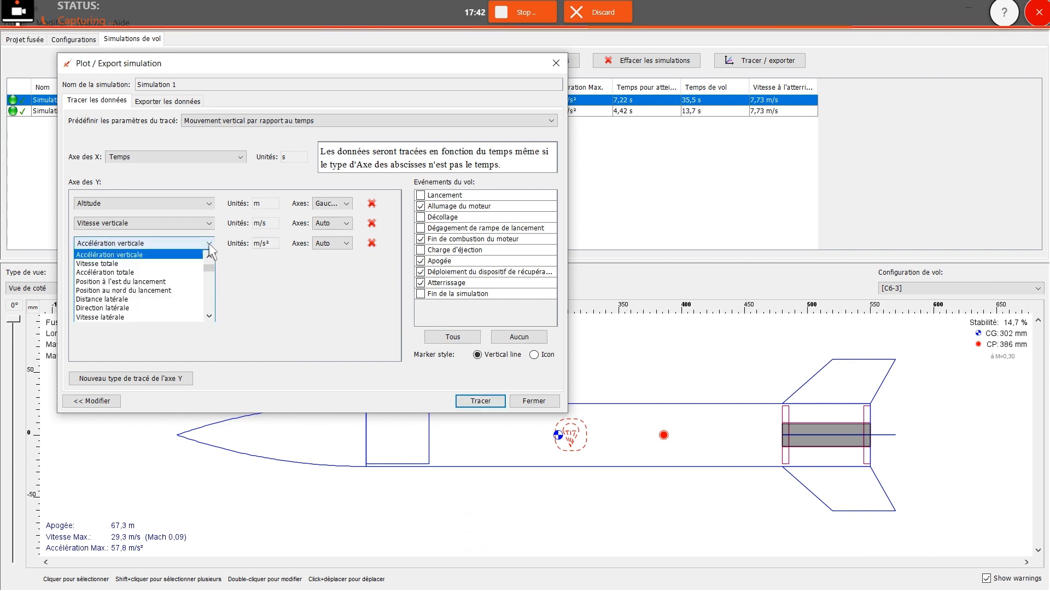
{"action": "scroll", "coordinate": [183, 296], "scroll_direction": "down", "scroll_amount": 5}
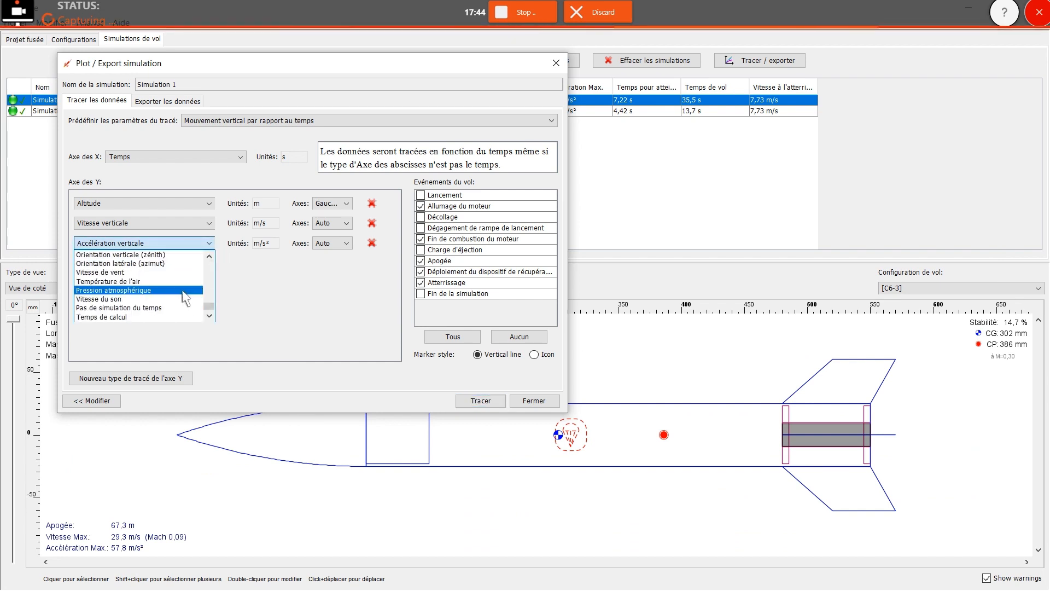
{"action": "scroll", "coordinate": [184, 296], "scroll_direction": "up", "scroll_amount": 4}
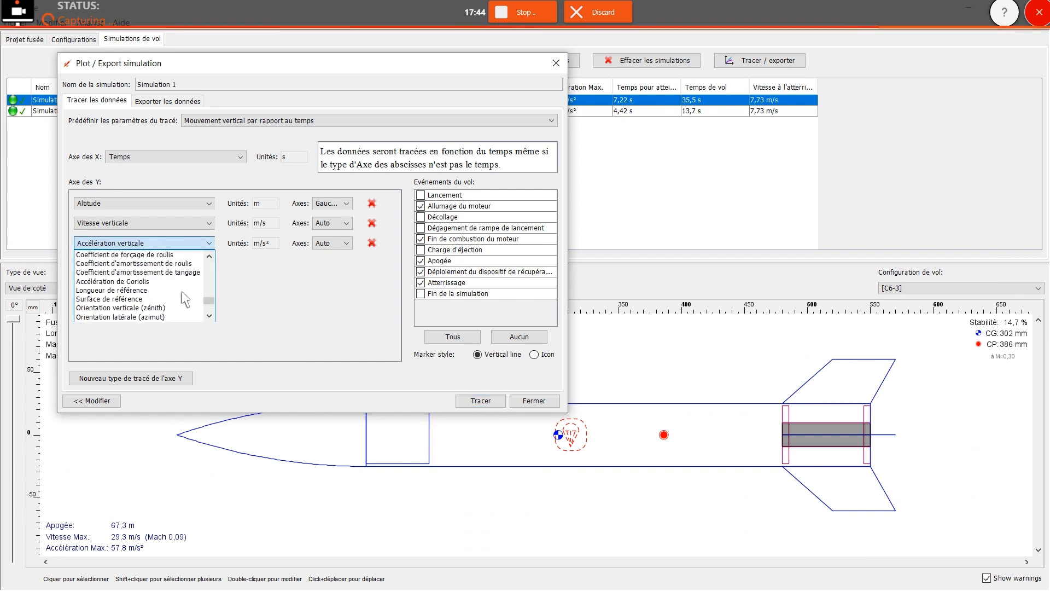
{"action": "left_click", "coordinate": [169, 138]}
{"action": "left_click", "coordinate": [168, 101]}
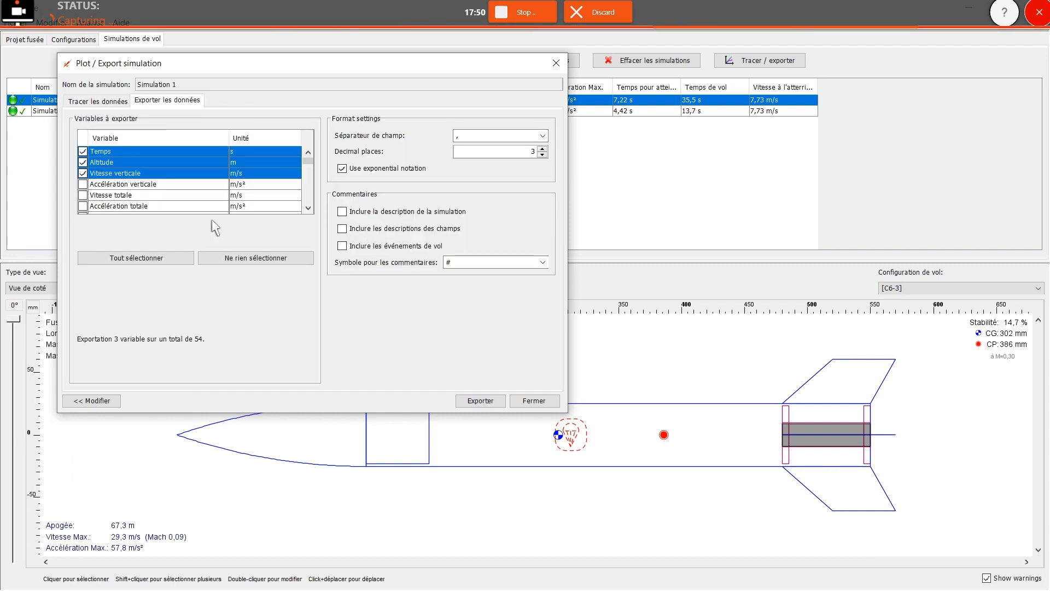
{"action": "left_click", "coordinate": [109, 104]}
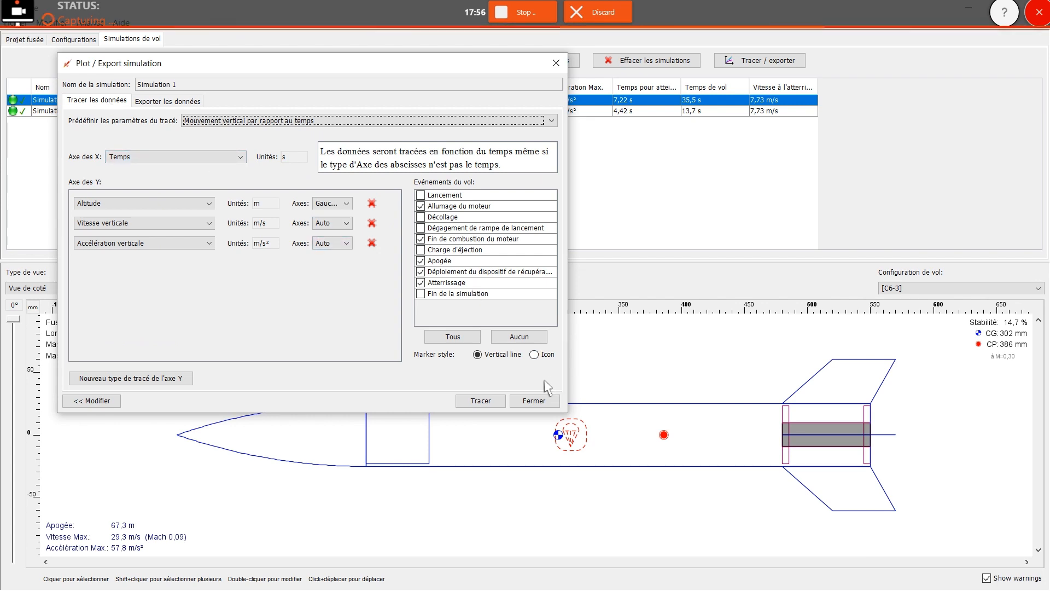
{"action": "left_click", "coordinate": [488, 402]}
{"action": "left_click", "coordinate": [541, 400]}
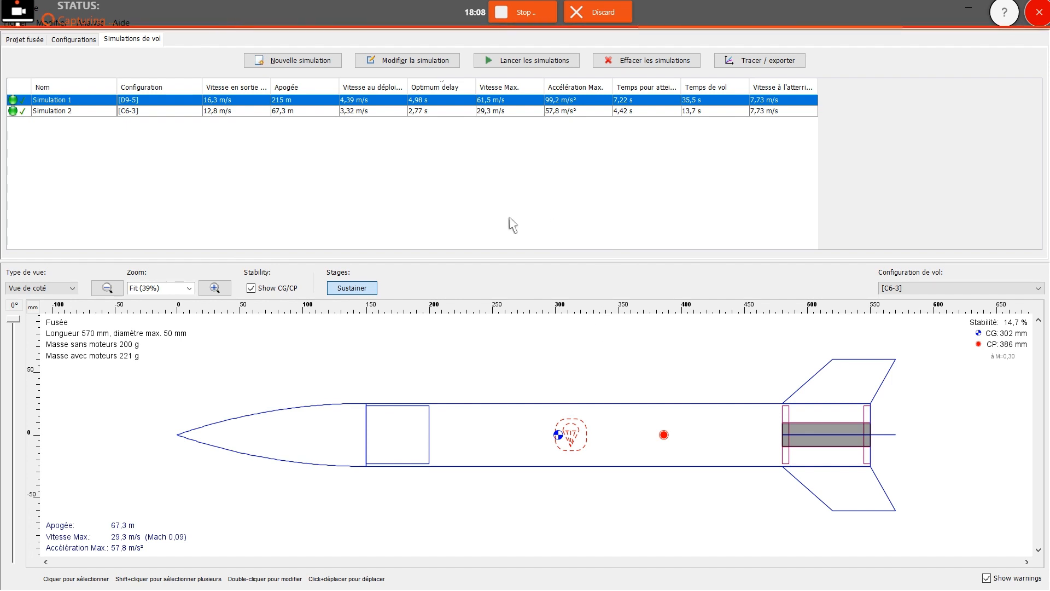
Compare the results of both simulations in the table, finishing on the apogee of Simulation 1.
{"action": "left_click", "coordinate": [164, 113], "text": "shift"}
{"action": "left_click", "coordinate": [169, 141]}
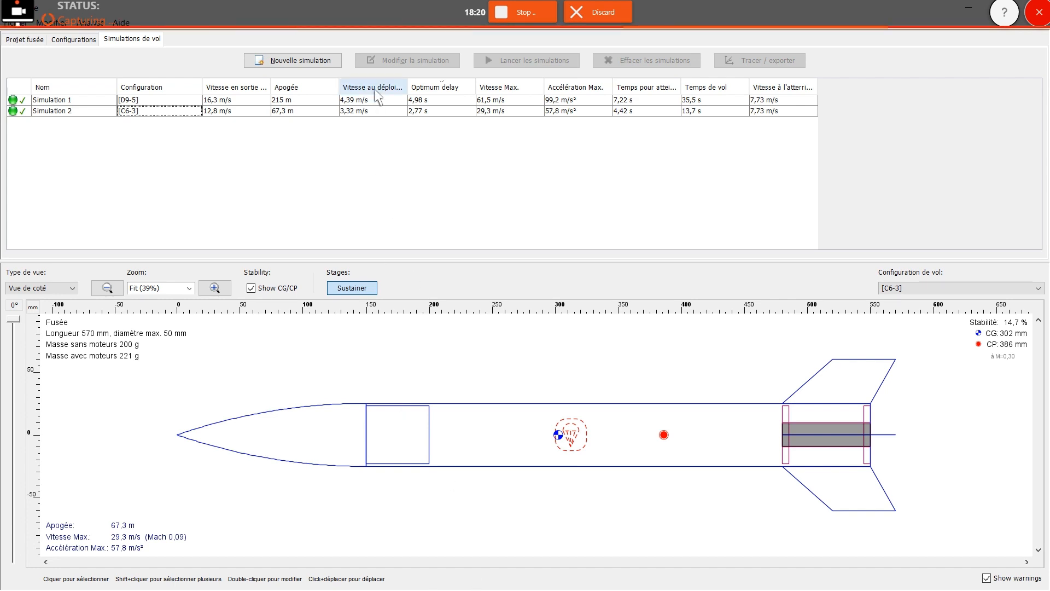
{"action": "left_click", "coordinate": [158, 99]}
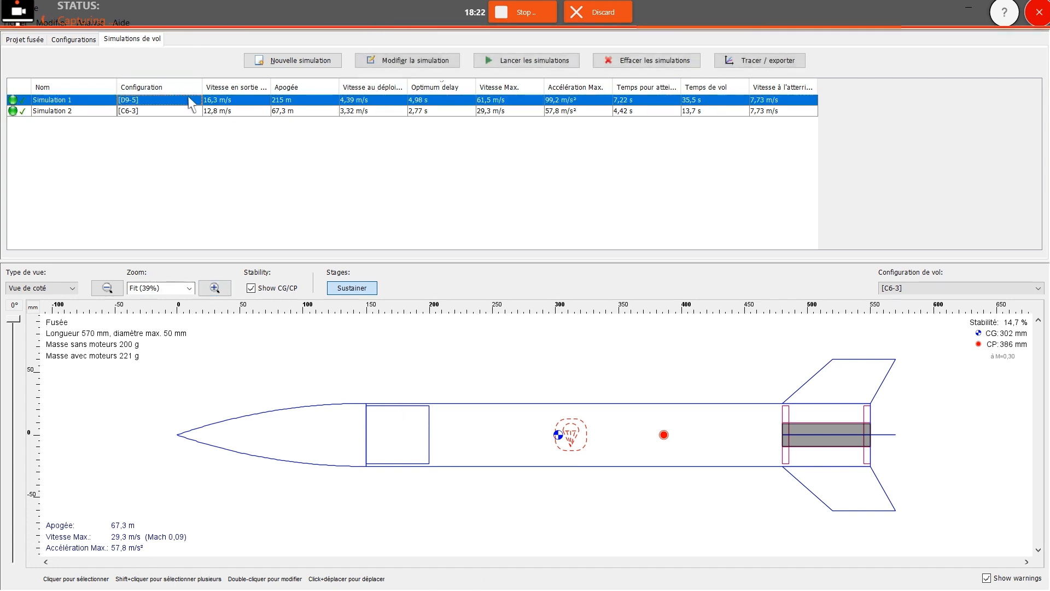
{"action": "left_click", "coordinate": [288, 101]}
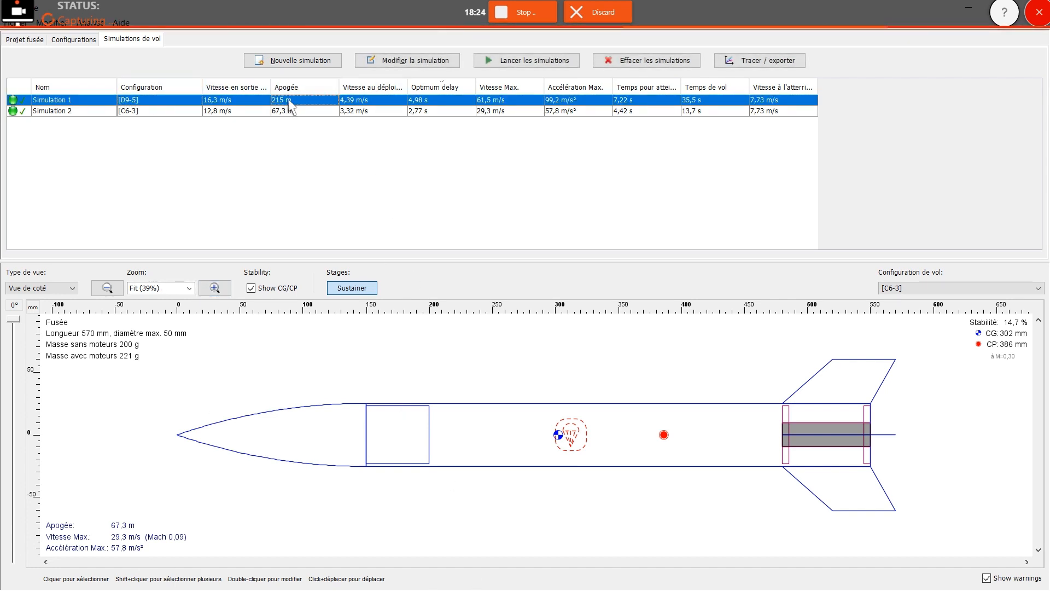
Switch the displayed flight configuration to [D9-5] and return to the rocket's component design.
{"action": "left_click", "coordinate": [897, 288]}
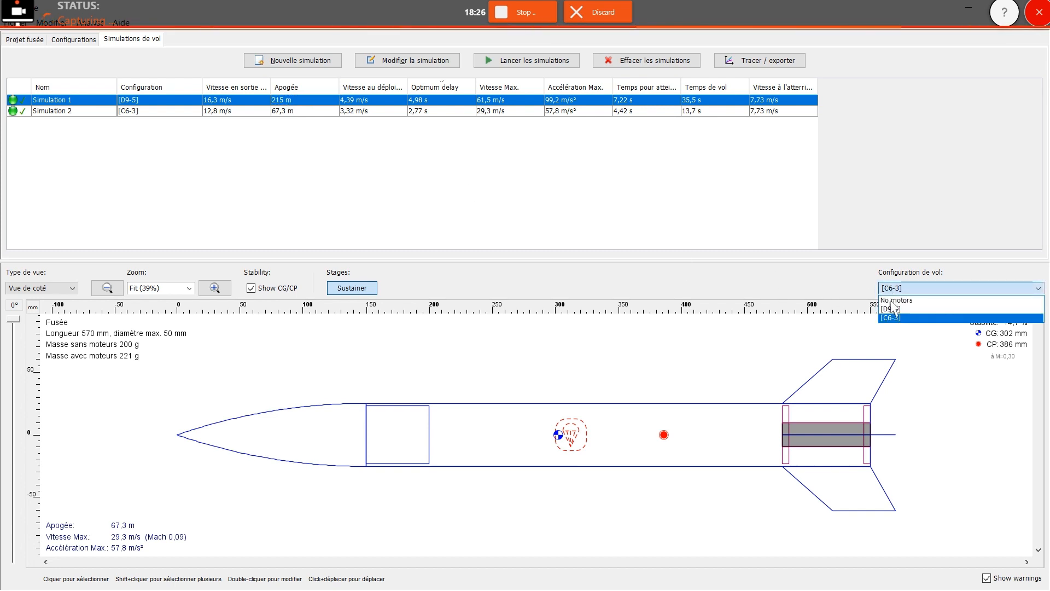
{"action": "left_click", "coordinate": [897, 309]}
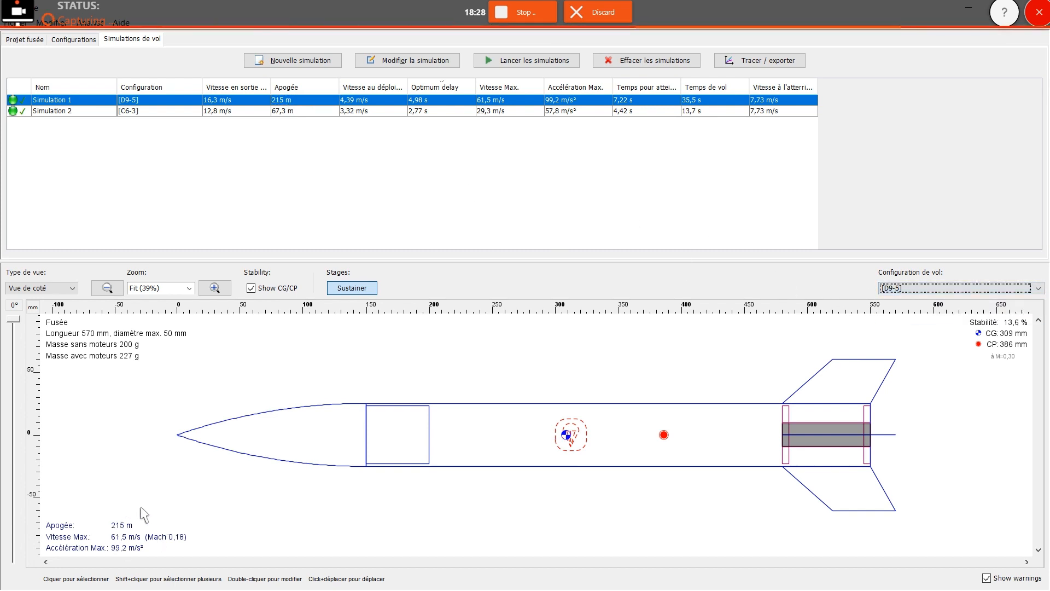
{"action": "left_click", "coordinate": [24, 39]}
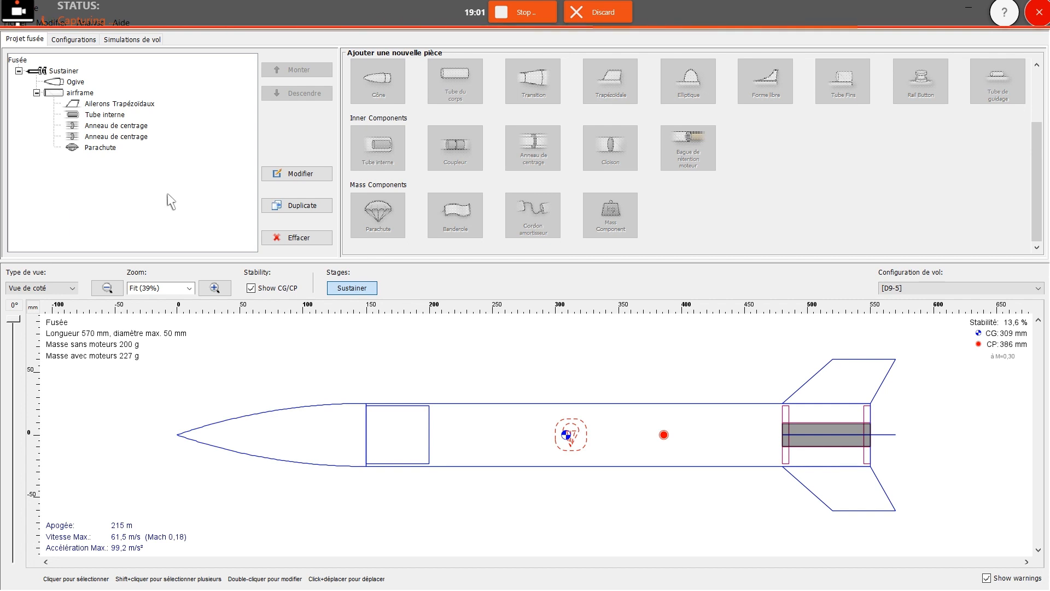
{"action": "left_click", "coordinate": [132, 139]}
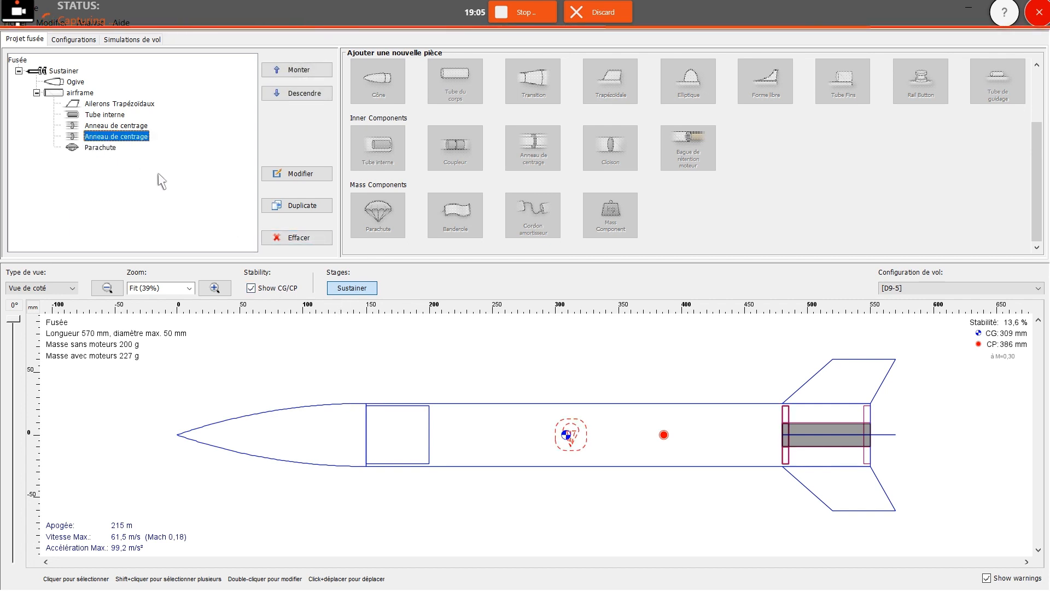
{"action": "left_click", "coordinate": [159, 175]}
{"action": "left_click", "coordinate": [365, 411]}
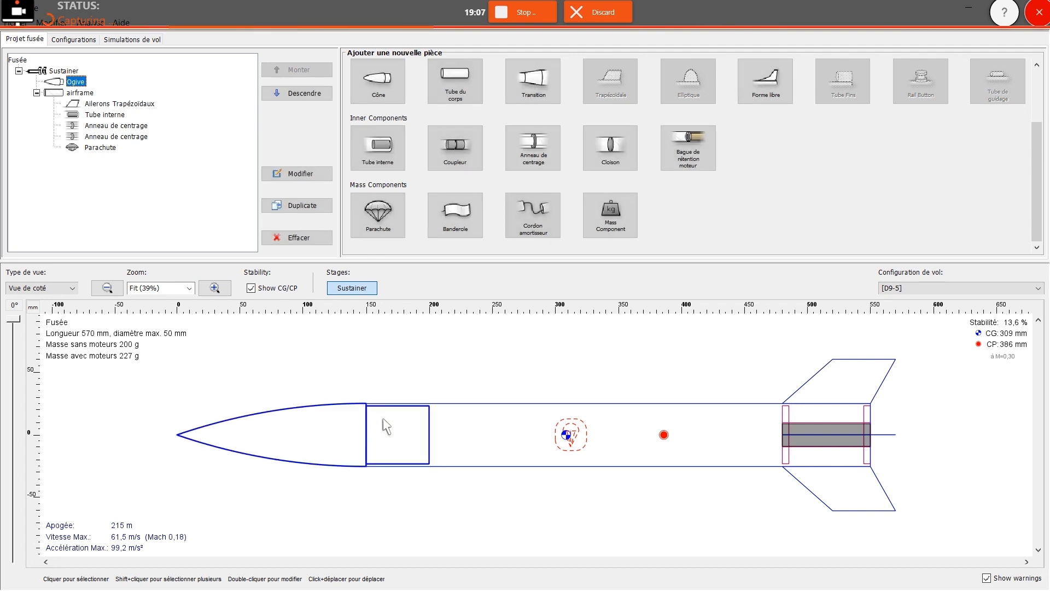
{"action": "left_click", "coordinate": [518, 413]}
{"action": "left_click", "coordinate": [515, 406]}
Compare nose cone wall thicknesses of 1 mm and 2 mm, keeping fibreglass as material, and accept the 1 mm wall.
{"action": "left_click", "coordinate": [358, 406]}
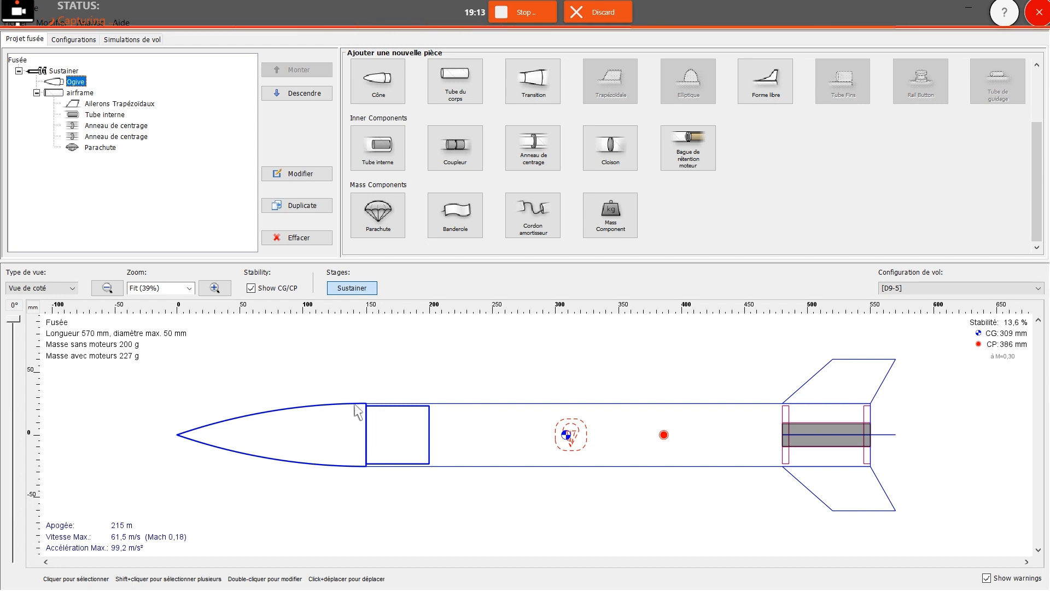
{"action": "double_click", "coordinate": [358, 411]}
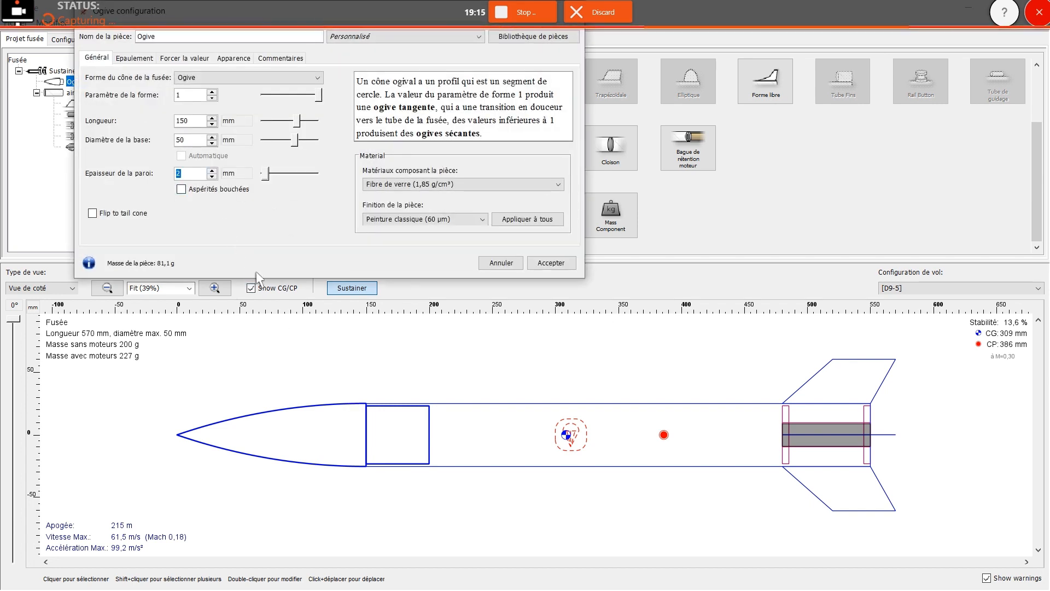
{"action": "left_click", "coordinate": [368, 186]}
{"action": "left_click", "coordinate": [365, 199]}
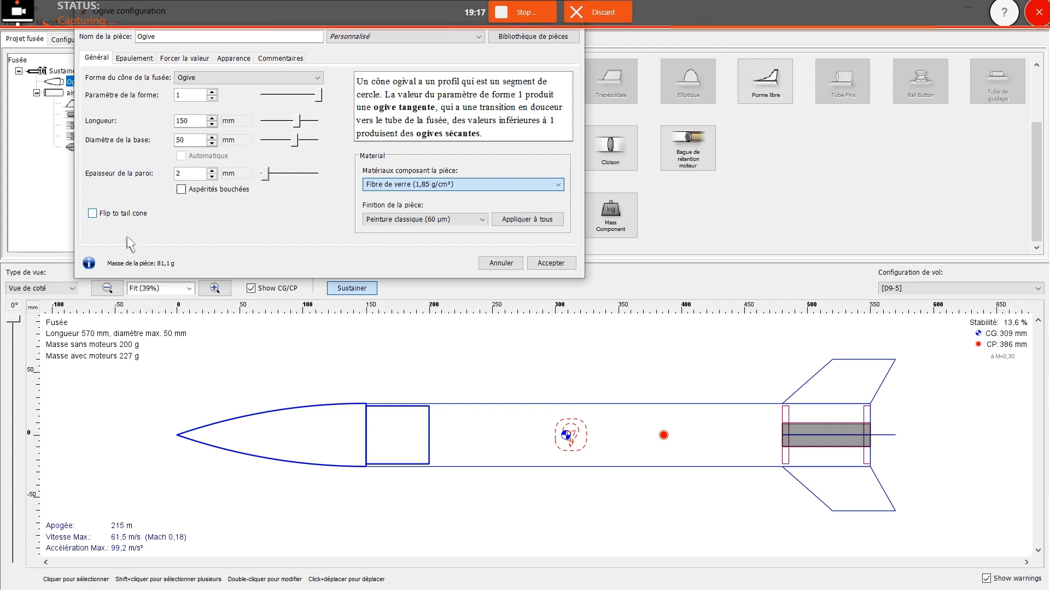
{"action": "left_click", "coordinate": [212, 176]}
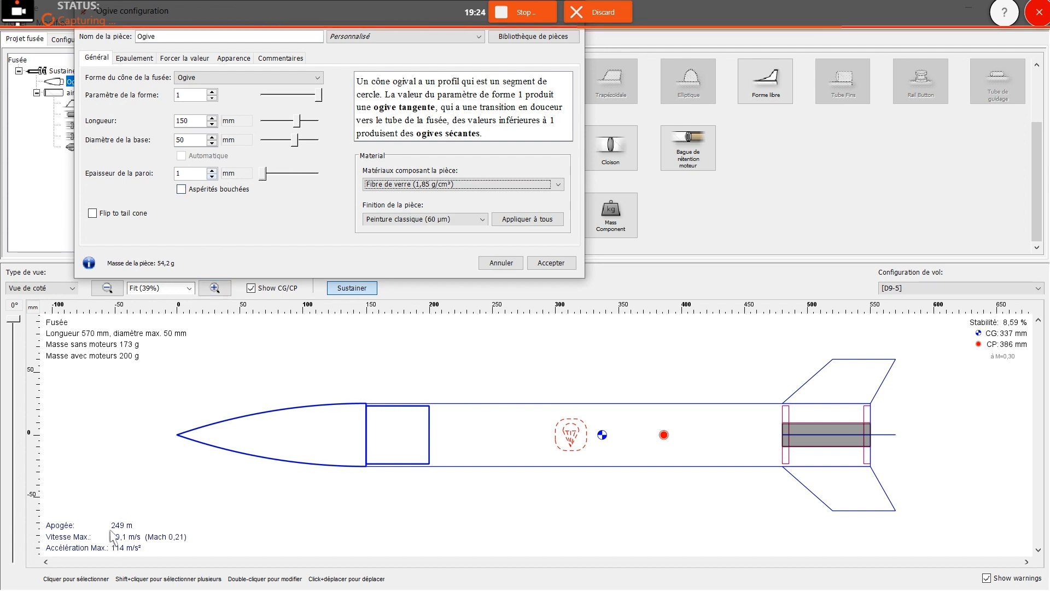
{"action": "left_click", "coordinate": [213, 171]}
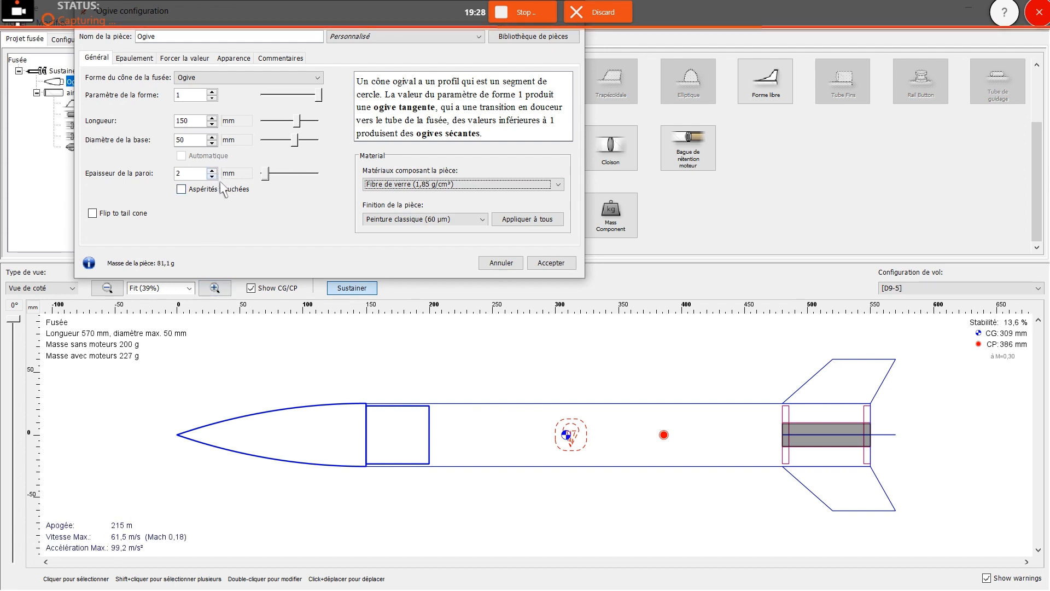
{"action": "left_click", "coordinate": [214, 176]}
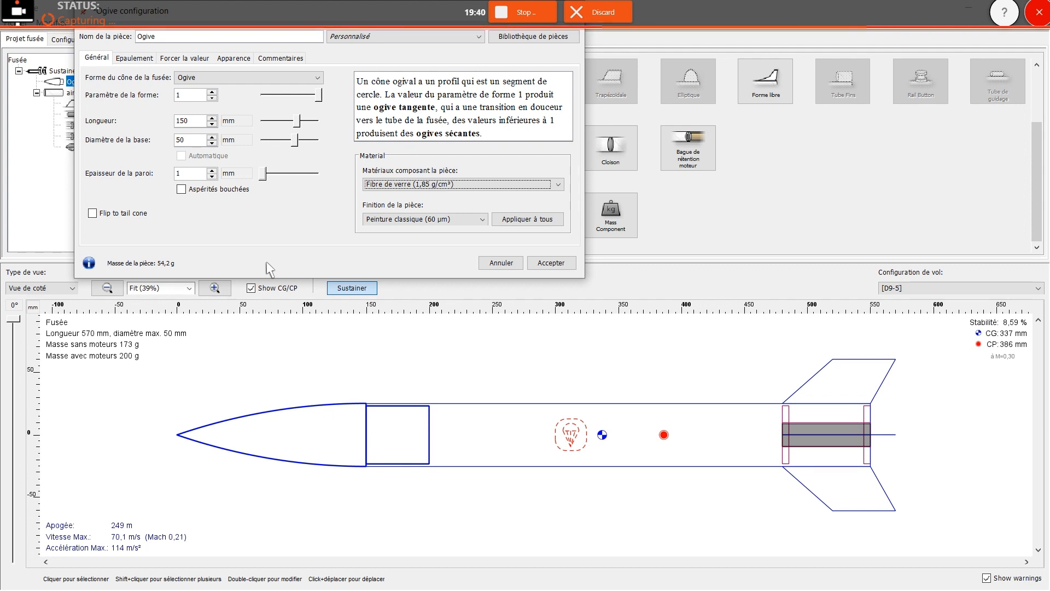
{"action": "left_click", "coordinate": [550, 262]}
Set the wall thickness of the airframe body tube to 1 mm and accept the change.
{"action": "left_click", "coordinate": [459, 395]}
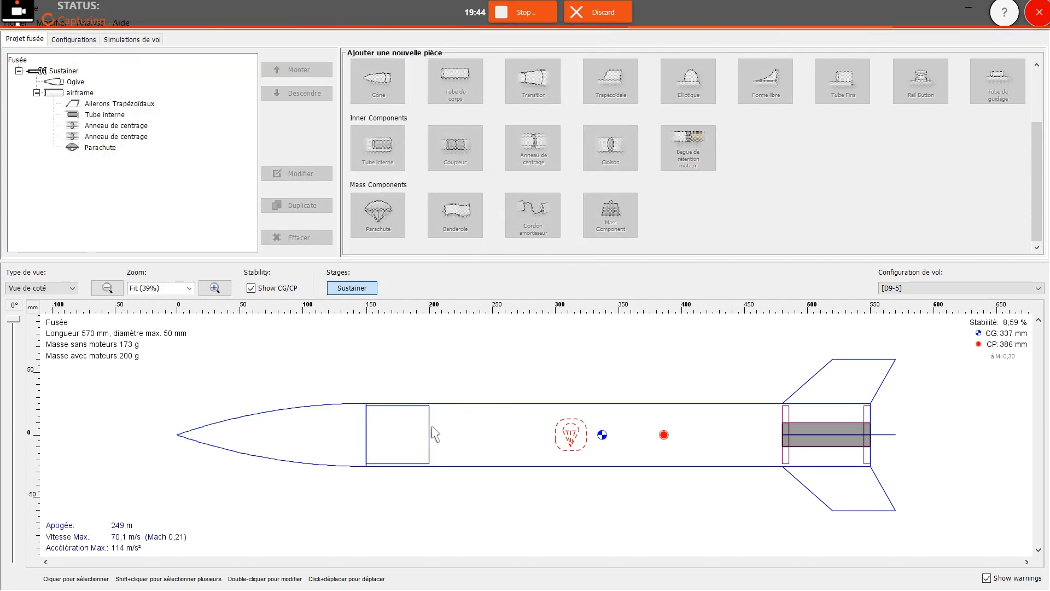
{"action": "left_click", "coordinate": [808, 404]}
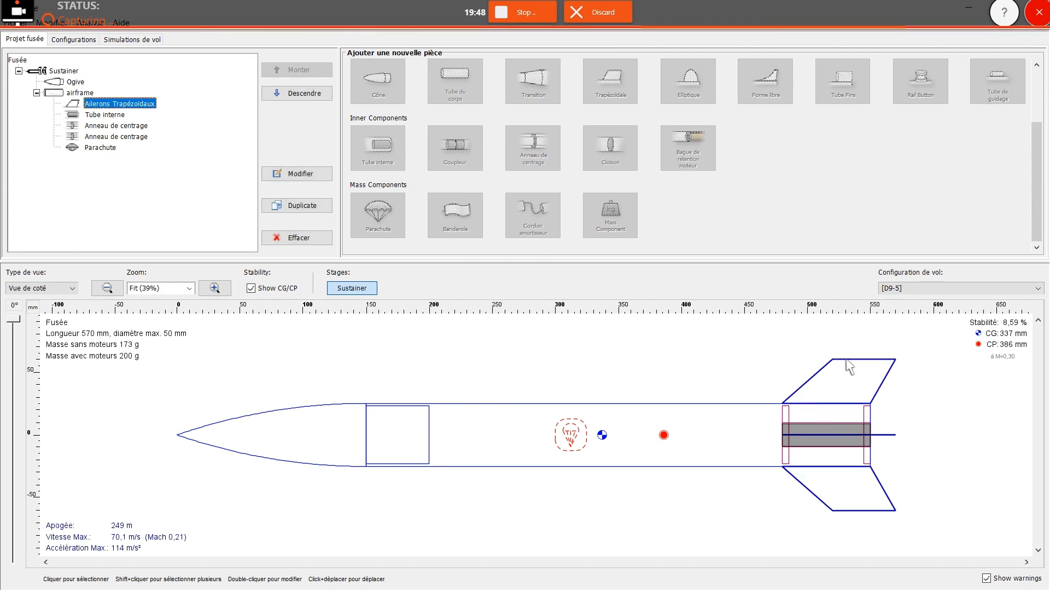
{"action": "left_click", "coordinate": [737, 405]}
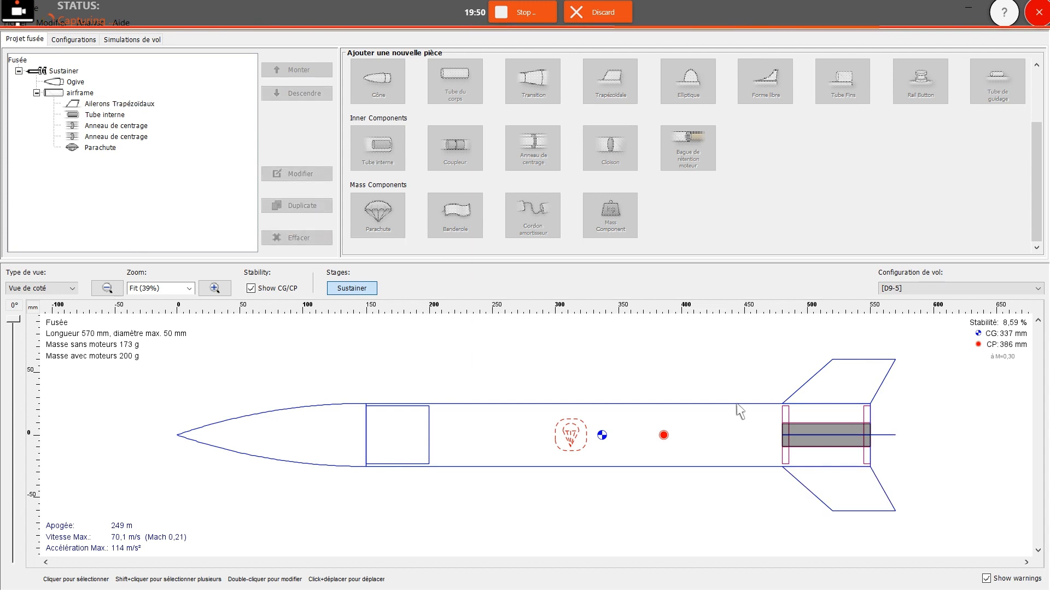
{"action": "left_click", "coordinate": [738, 405]}
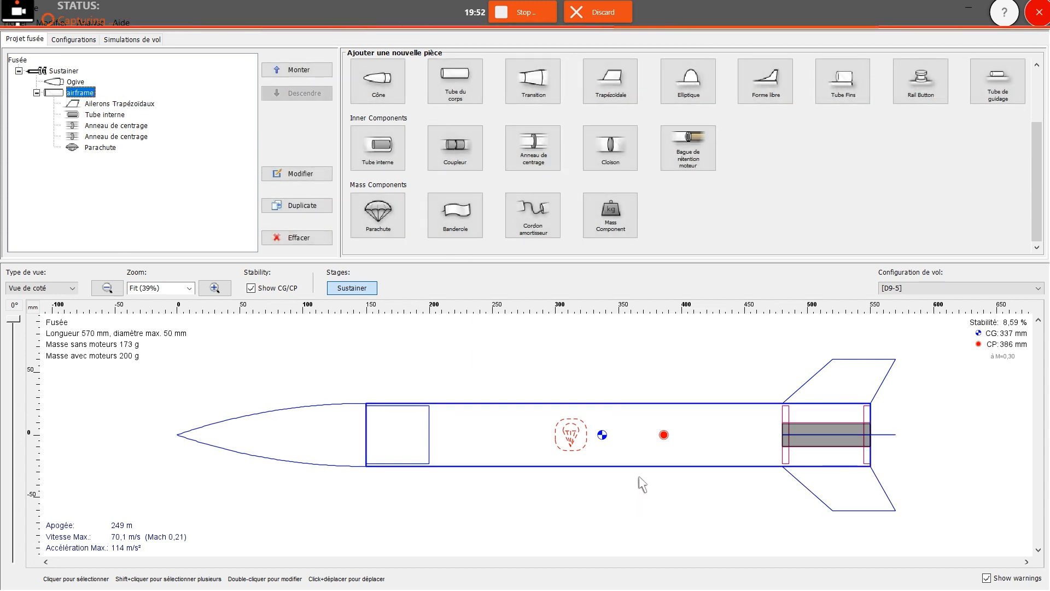
{"action": "double_click", "coordinate": [93, 93]}
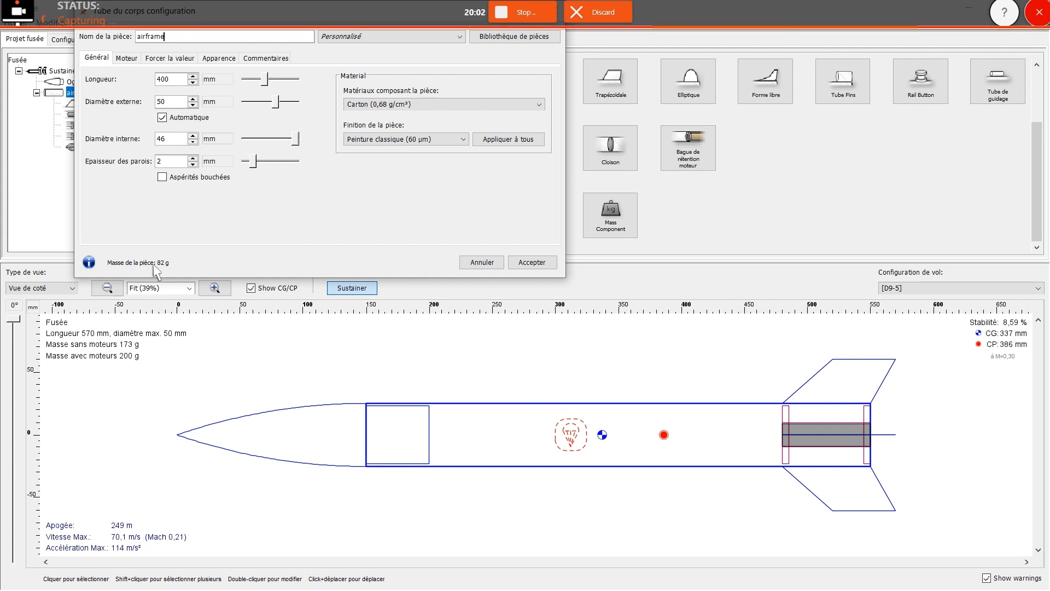
{"action": "left_click", "coordinate": [192, 164]}
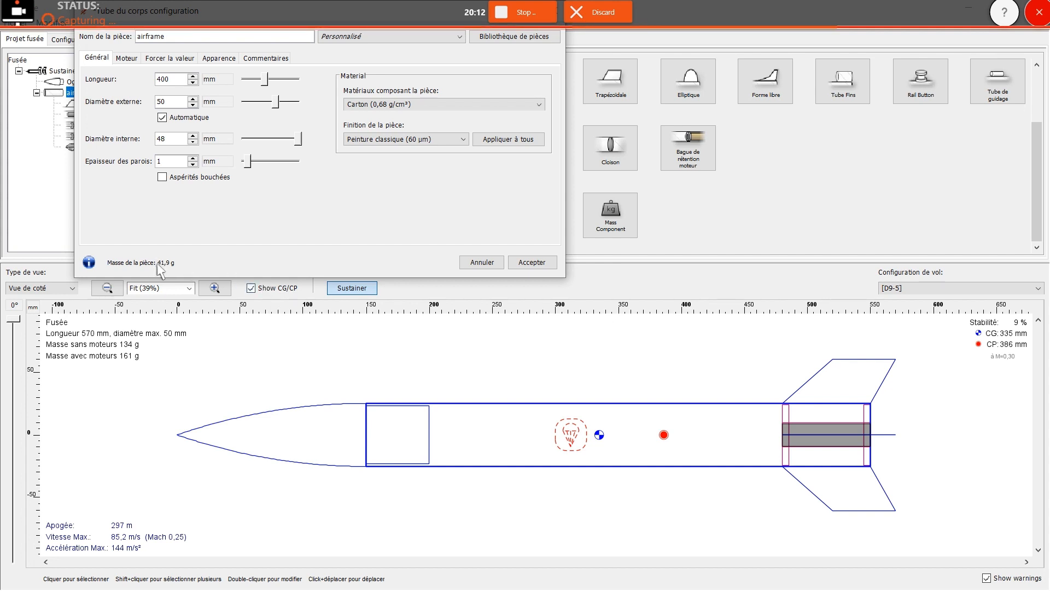
{"action": "left_click", "coordinate": [531, 263]}
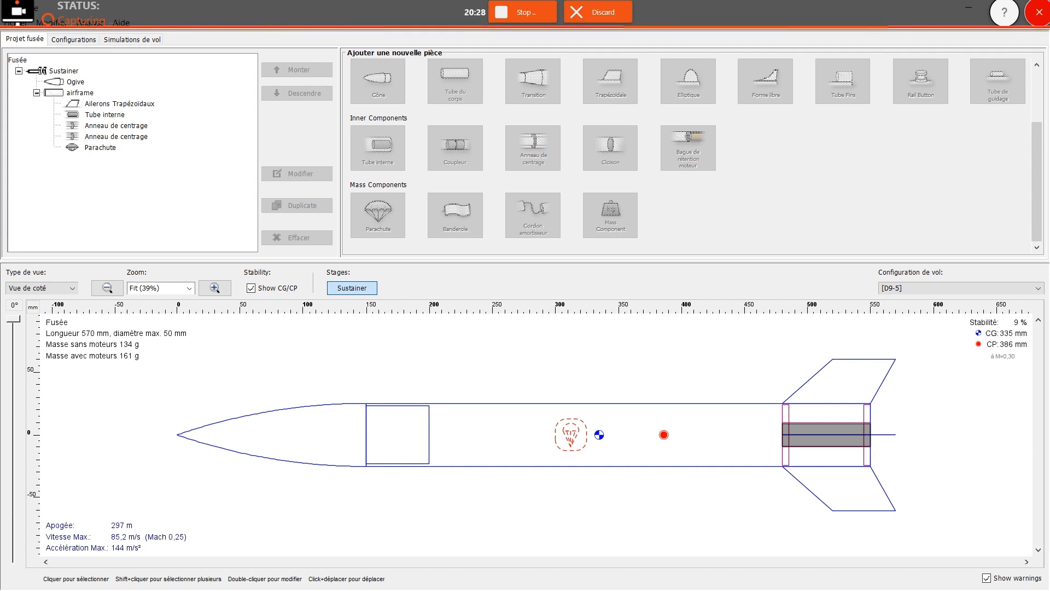
Set the trapezoidal fins' height to 25 mm and increase their sweep length to 77 mm.
{"action": "double_click", "coordinate": [832, 371]}
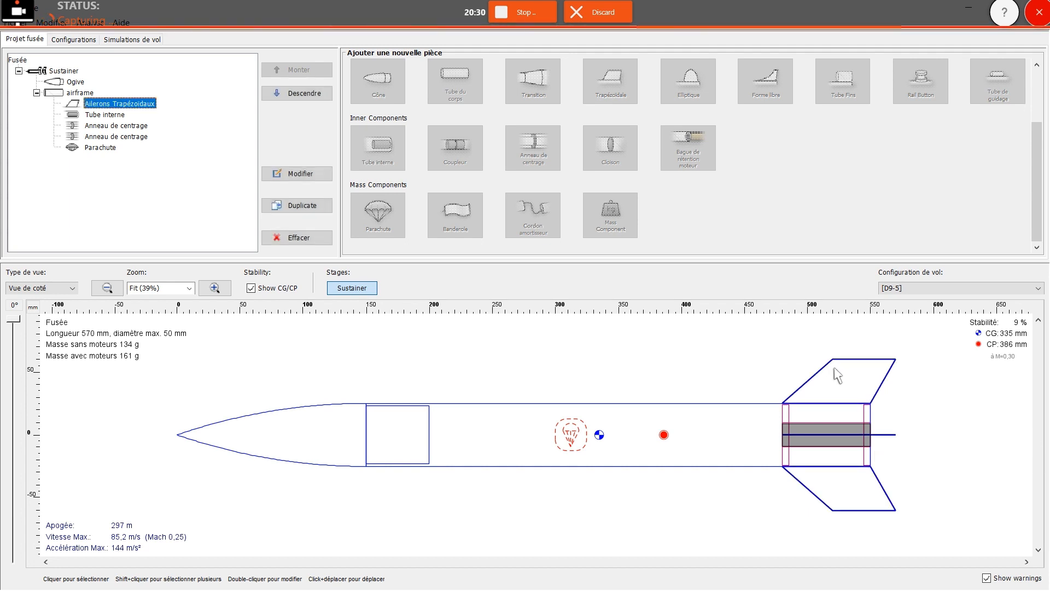
{"action": "left_click", "coordinate": [206, 170]}
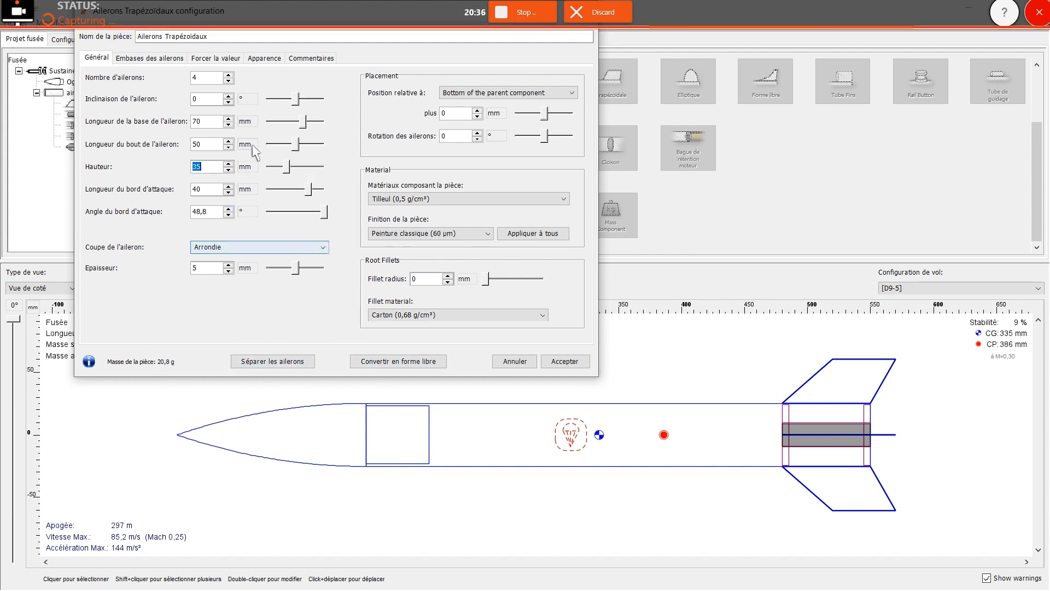
{"action": "left_click", "coordinate": [213, 145]}
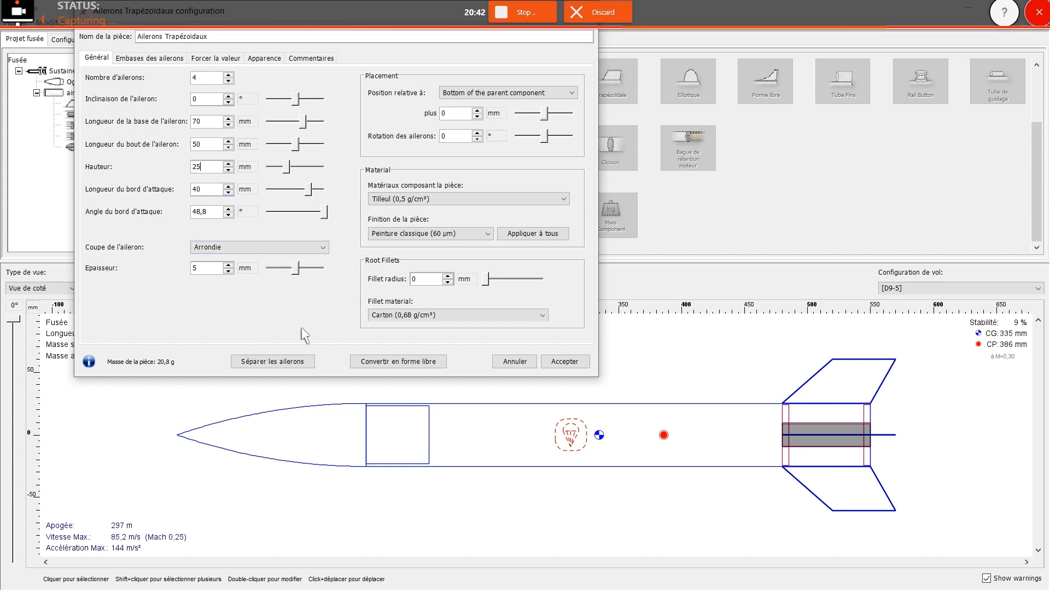
{"action": "key", "text": "Return"}
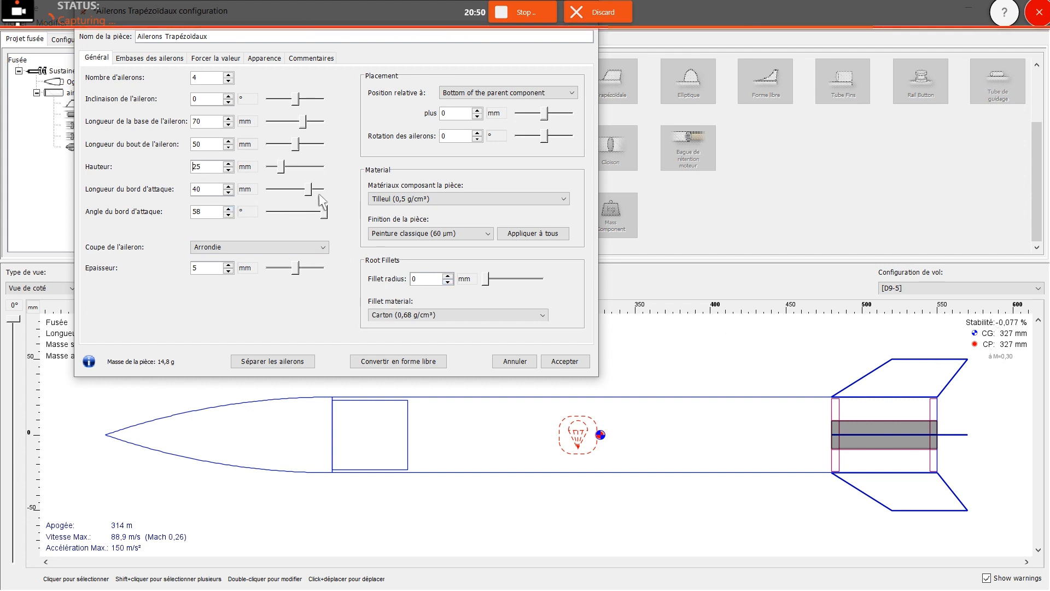
{"action": "left_click", "coordinate": [319, 191]}
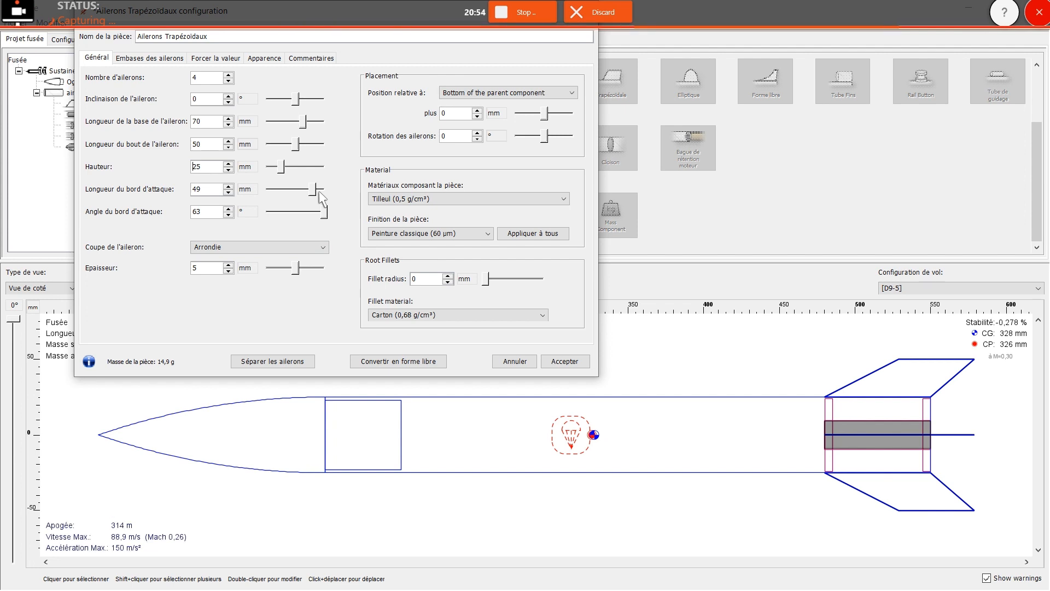
{"action": "left_click_drag", "start_coordinate": [319, 191], "coordinate": [329, 193]}
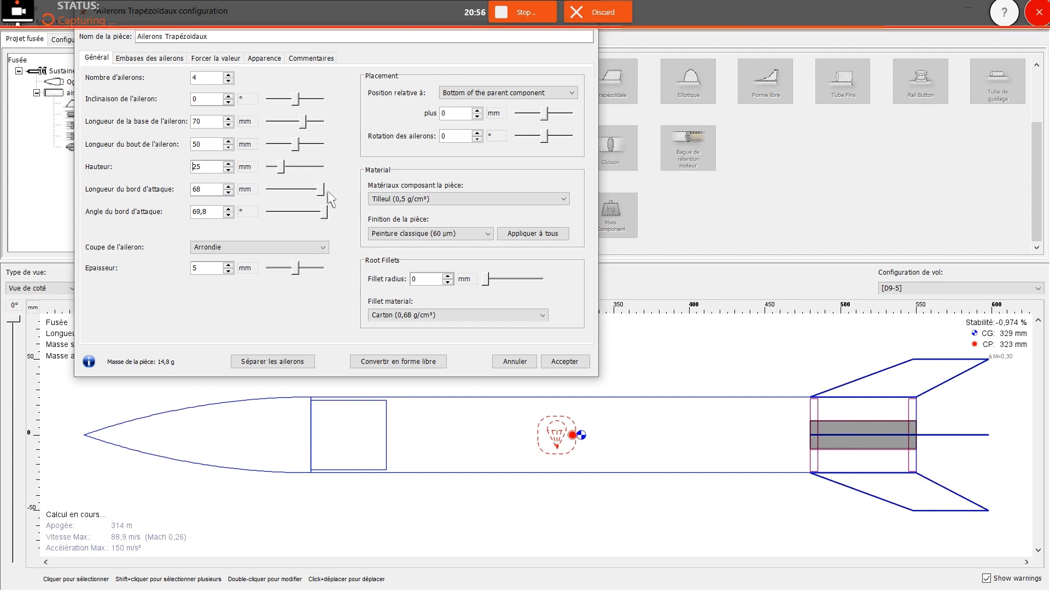
{"action": "left_click_drag", "start_coordinate": [330, 191], "coordinate": [333, 191]}
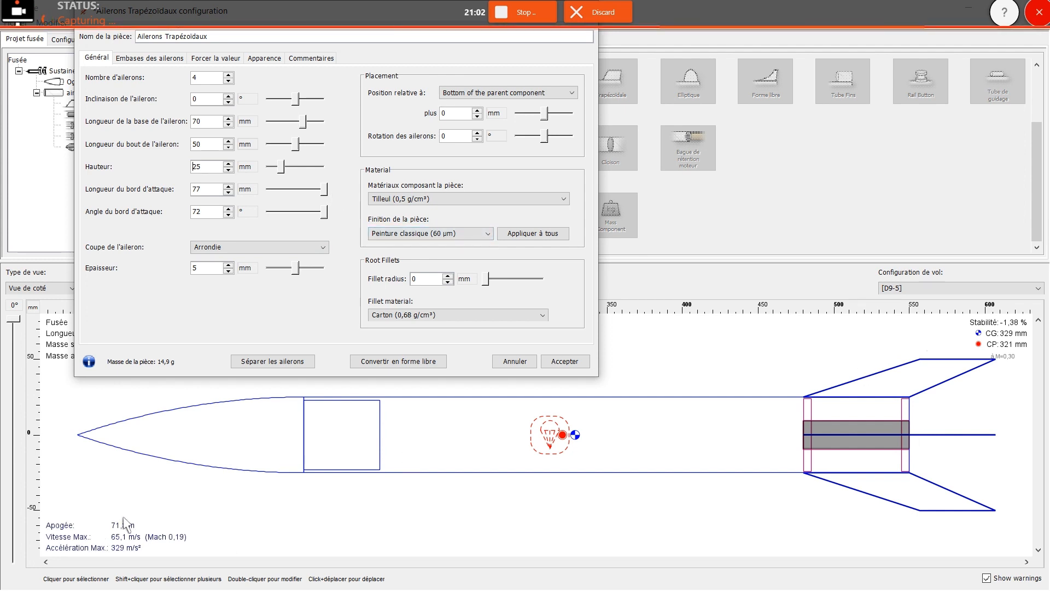
Compare fin heights of 35 mm and 25 mm for their effect on stability, and accept the fins at 35 mm.
{"action": "left_click", "coordinate": [213, 162]}
{"action": "type", "text": "35"}
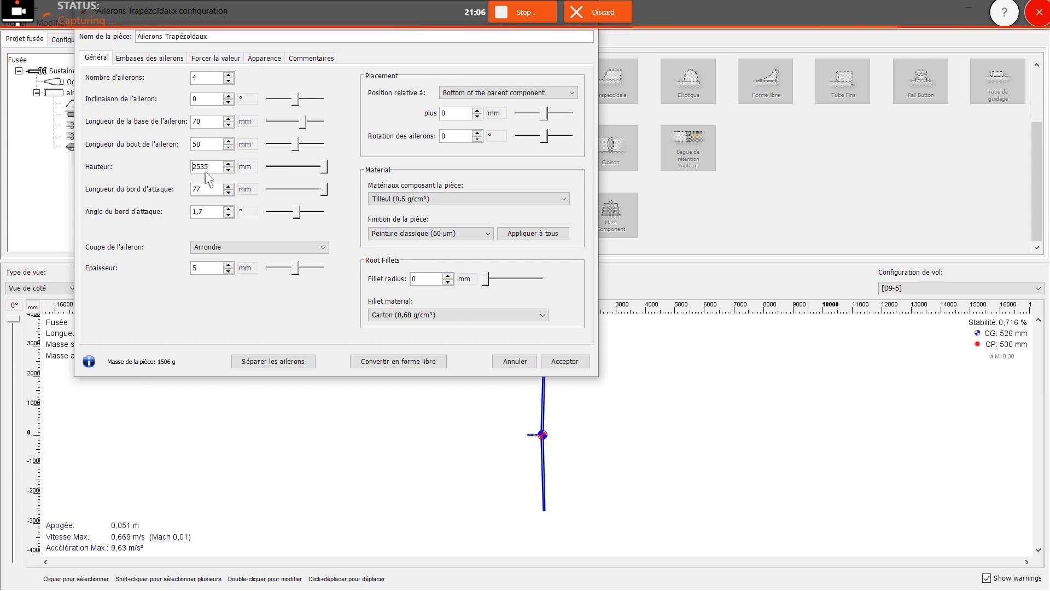
{"action": "key", "text": "BackSpace"}
{"action": "key", "text": "BackSpace"}
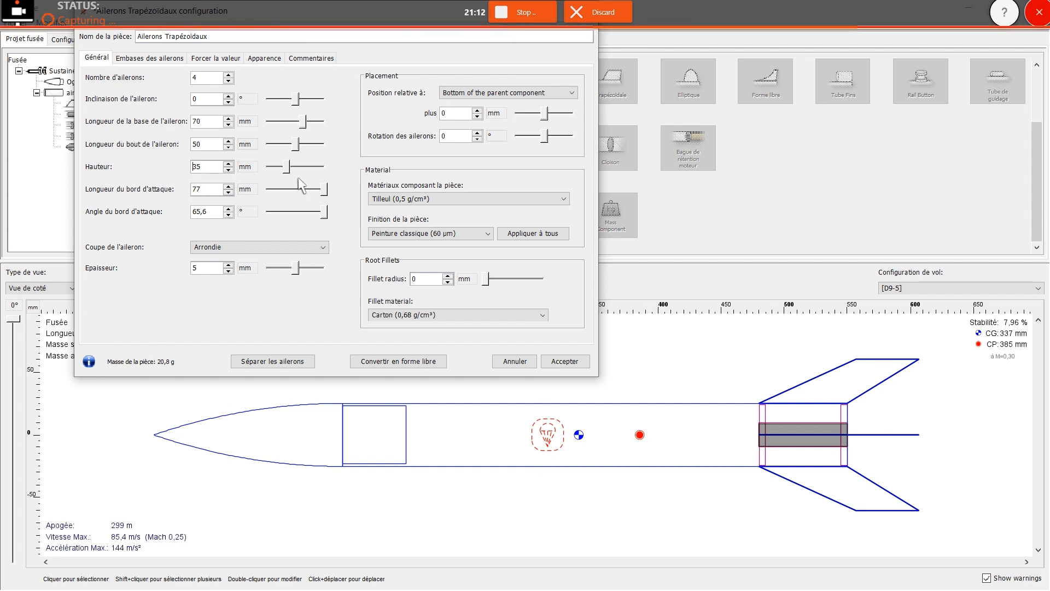
{"action": "key", "text": "Delete"}
{"action": "type", "text": "2"}
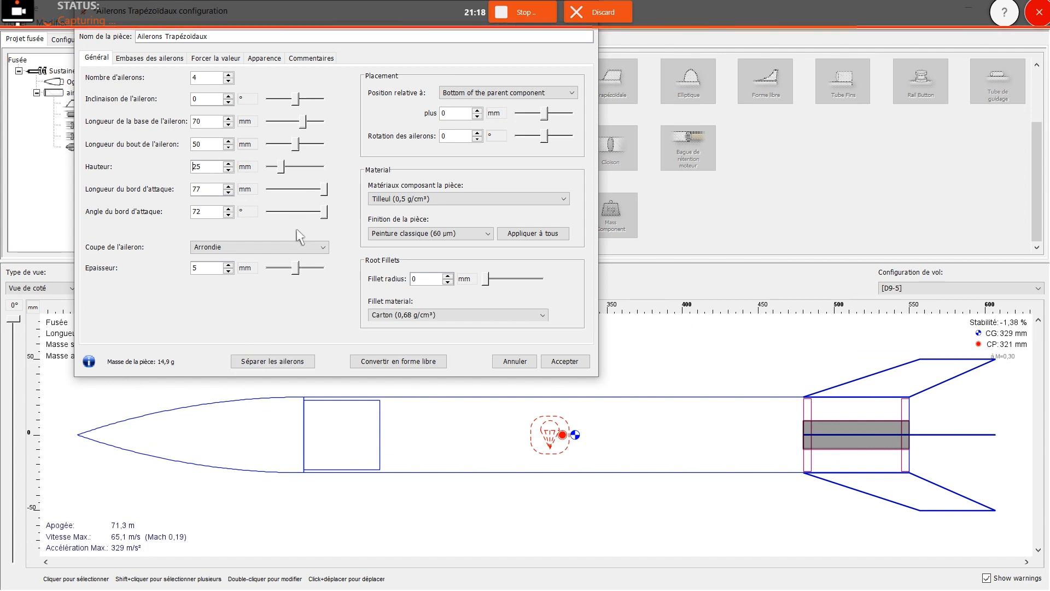
{"action": "type", "text": "3"}
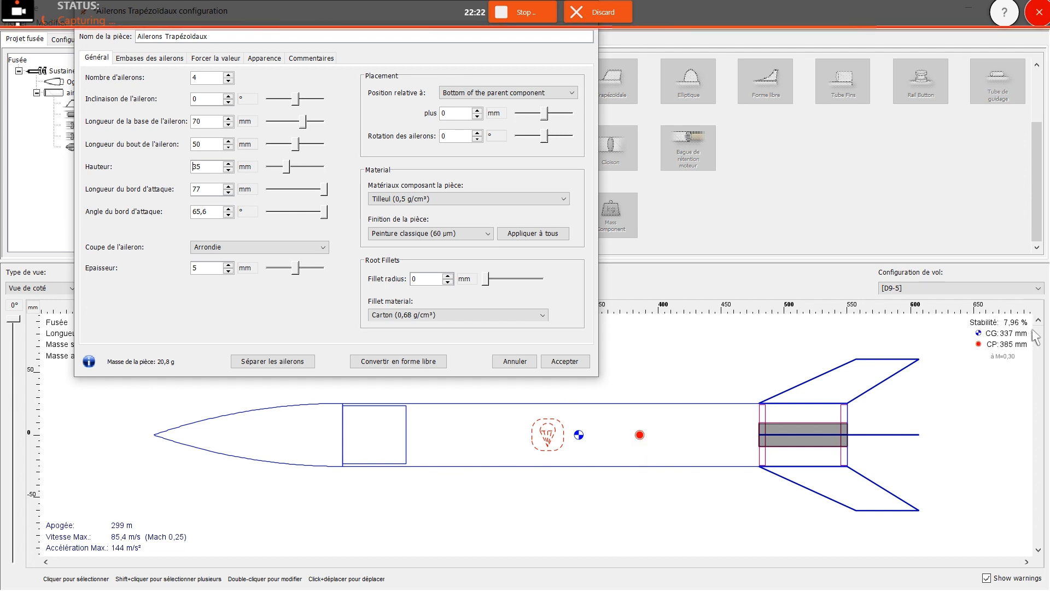
{"action": "left_click", "coordinate": [565, 361]}
{"action": "left_click", "coordinate": [1014, 327]}
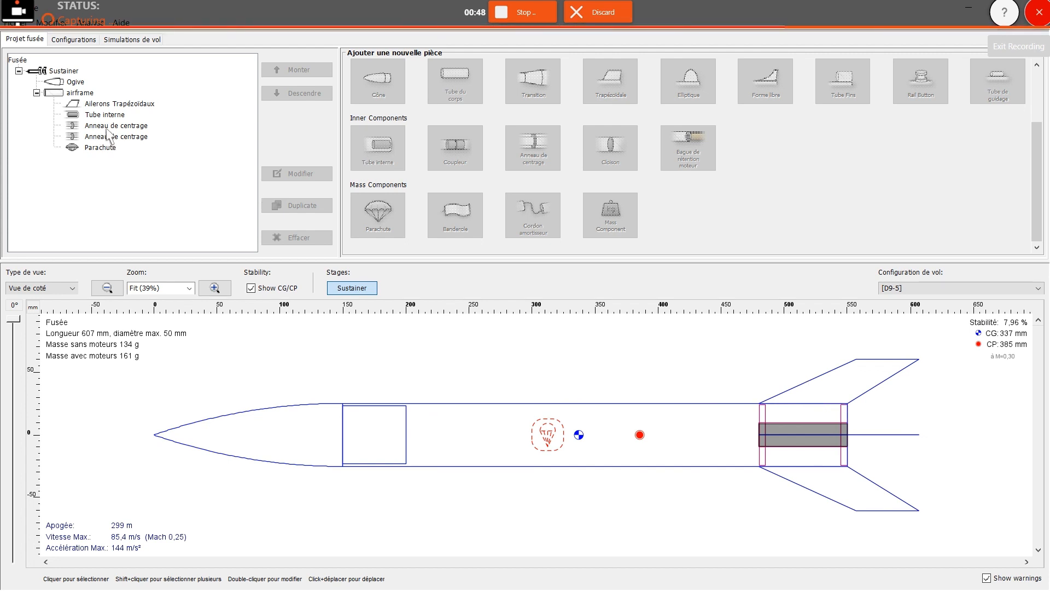
Reopen the trapezoidal fins' settings, try a height of 25 mm and restore it to 35 mm.
{"action": "double_click", "coordinate": [118, 103]}
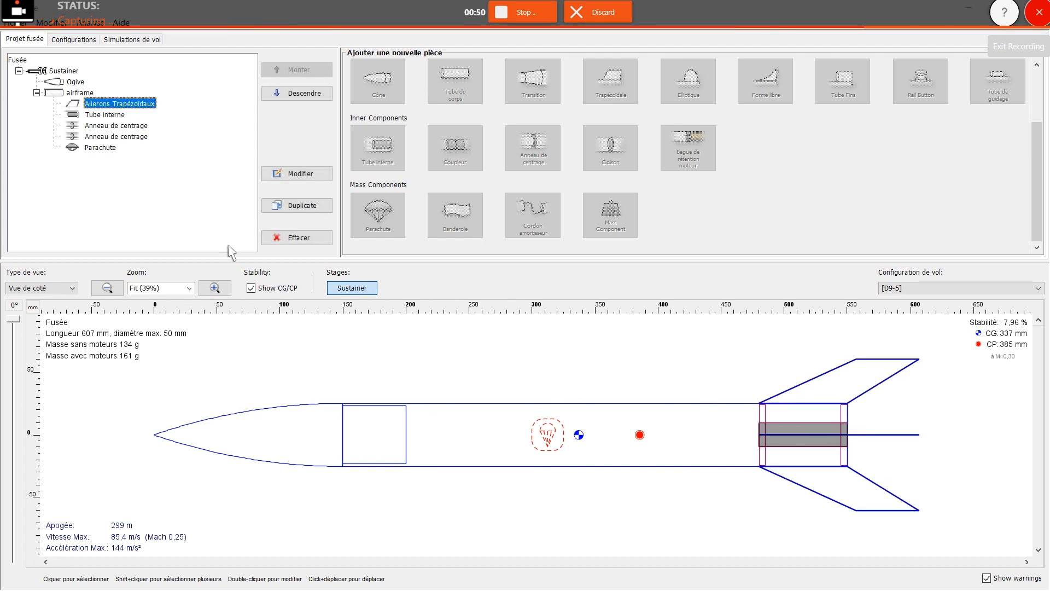
{"action": "left_click", "coordinate": [191, 166]}
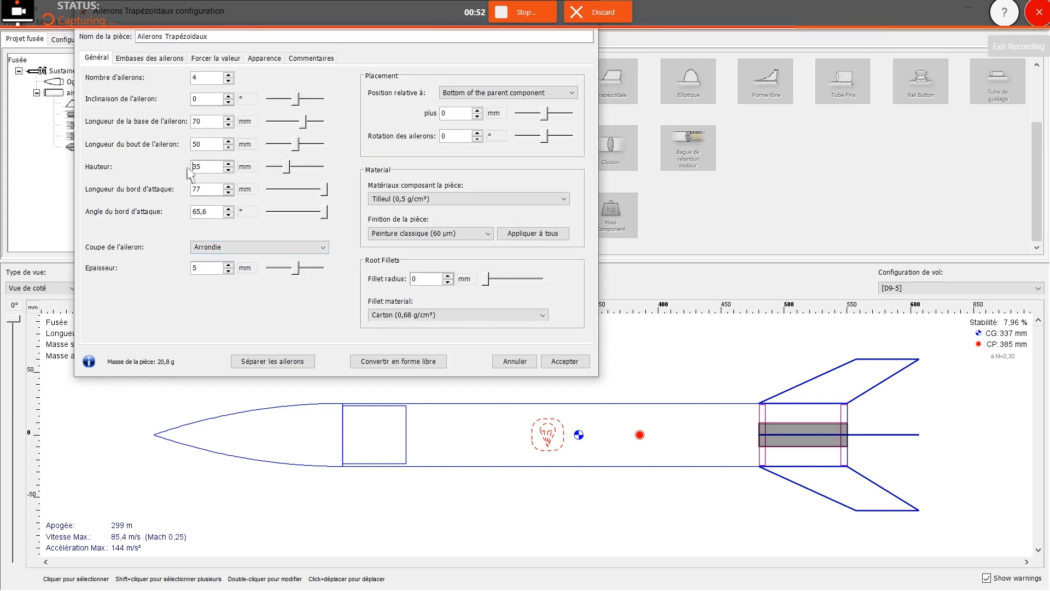
{"action": "key", "text": "Delete"}
{"action": "type", "text": "2"}
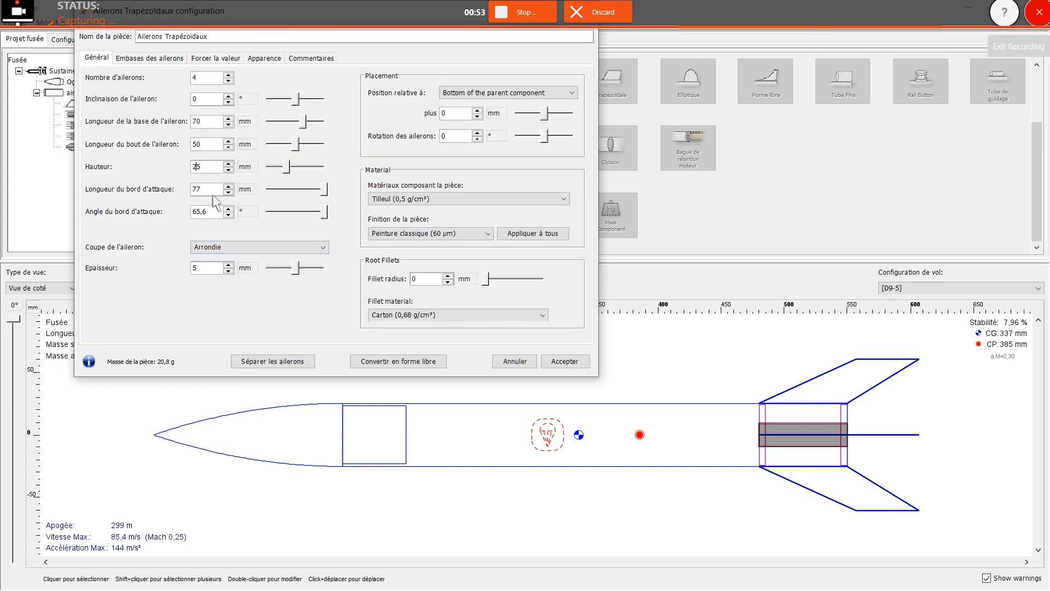
{"action": "key", "text": "Return"}
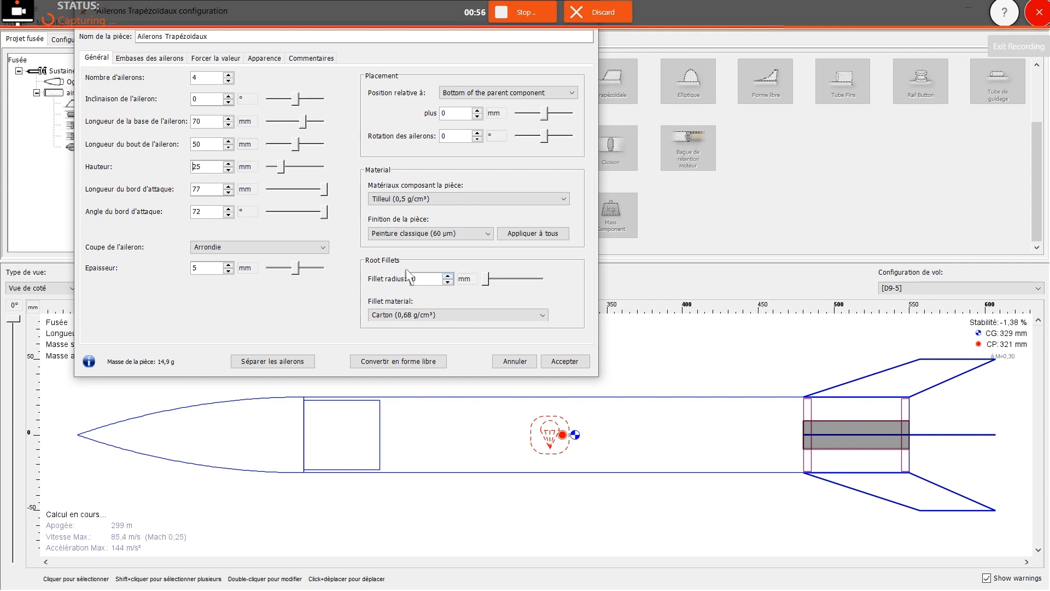
{"action": "key", "text": "Return"}
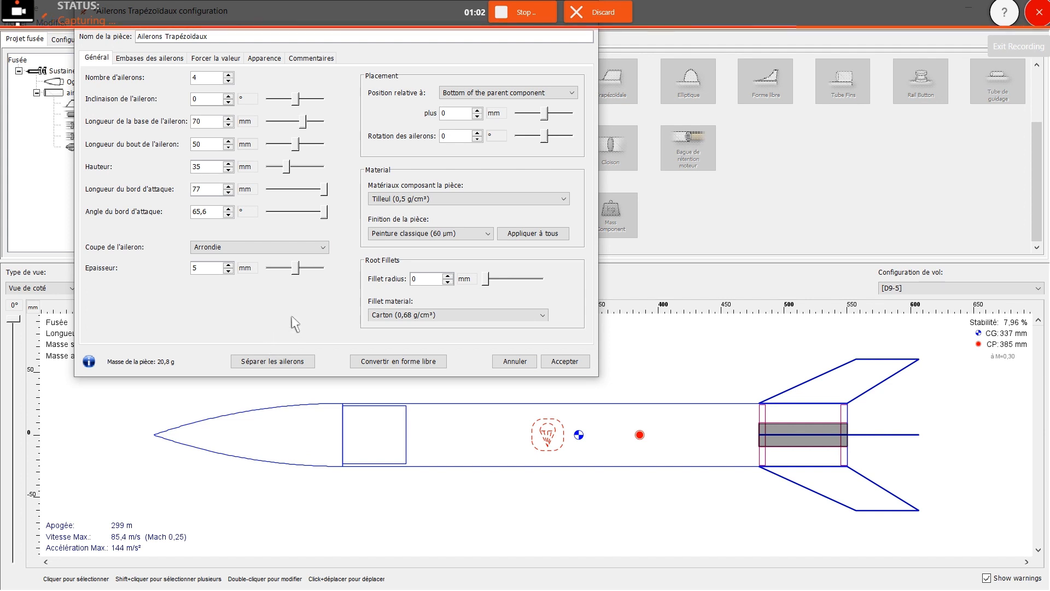
Set the trapezoidal fins' height to 40 mm.
{"action": "left_click_drag", "start_coordinate": [212, 167], "coordinate": [192, 167]}
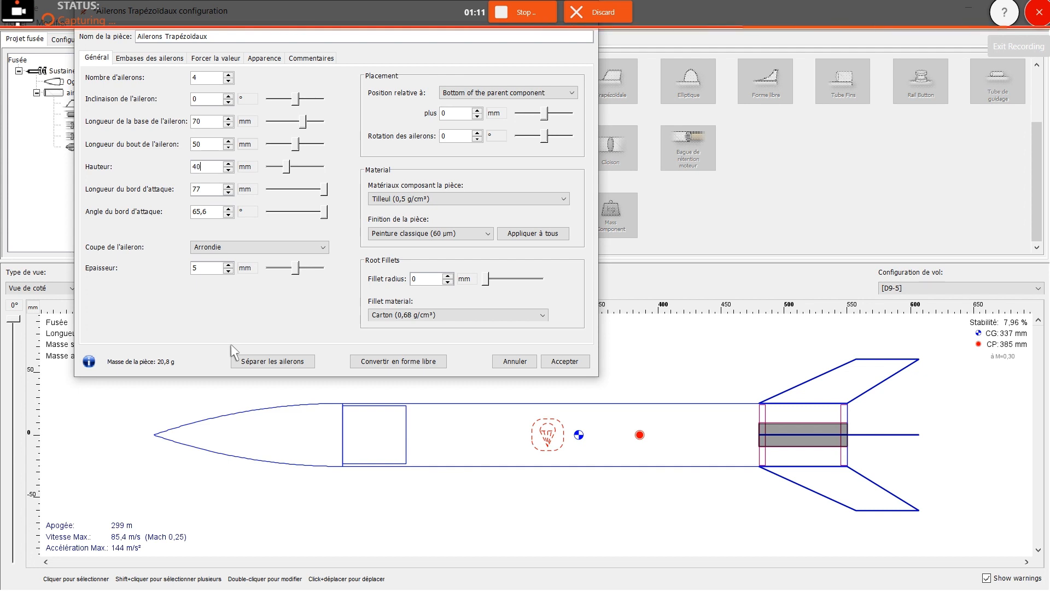
{"action": "type", "text": "0"}
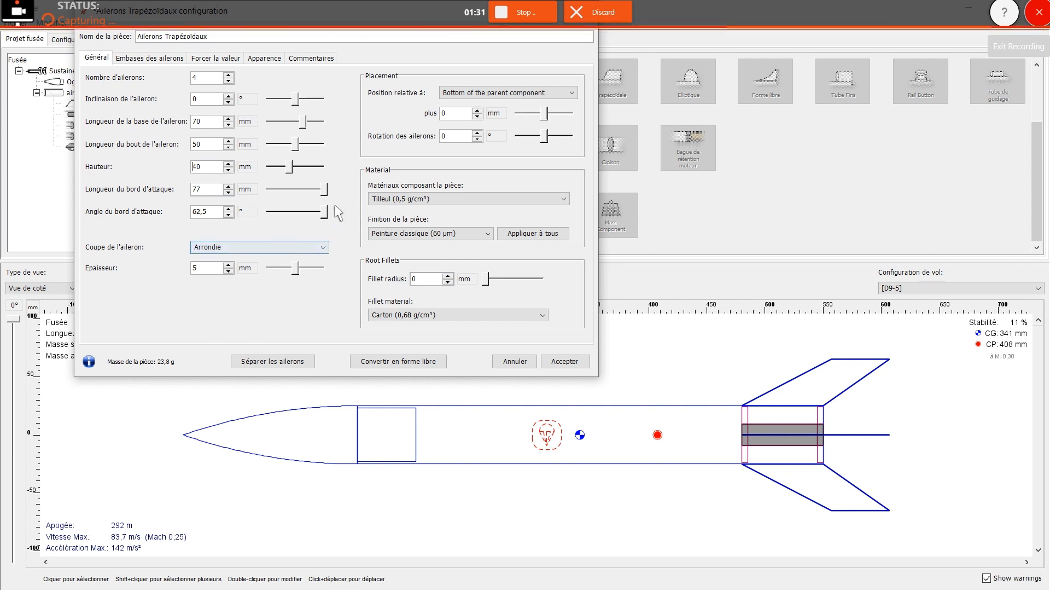
{"action": "left_click_drag", "start_coordinate": [323, 191], "coordinate": [332, 195]}
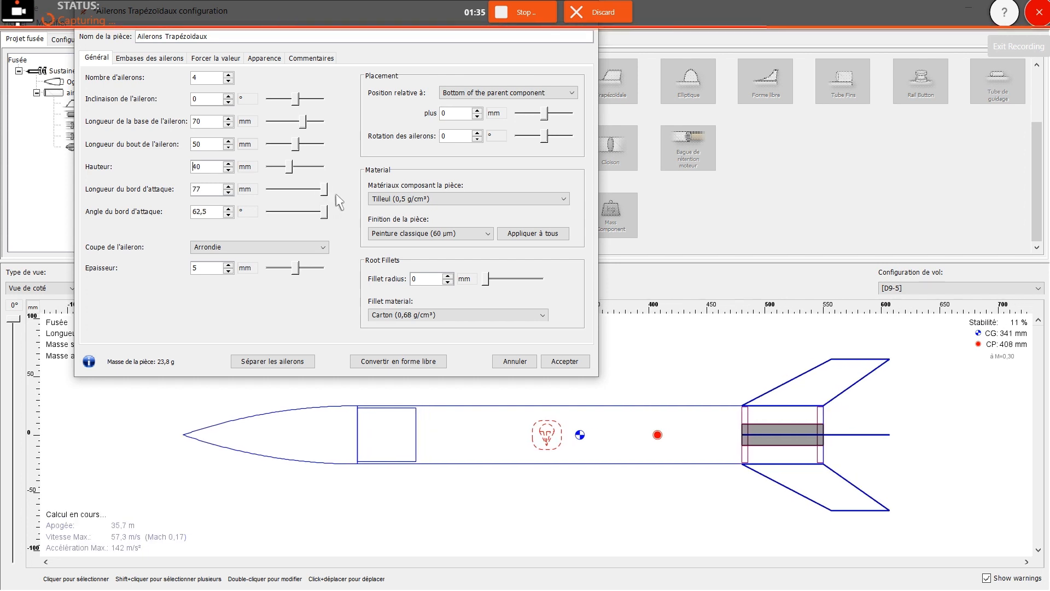
Try raising the fins' sweep length to 92 mm and lowering it to 20 mm to compare the effect on stability.
{"action": "left_click", "coordinate": [230, 187]}
{"action": "left_click", "coordinate": [229, 186]}
{"action": "left_click", "coordinate": [230, 187]}
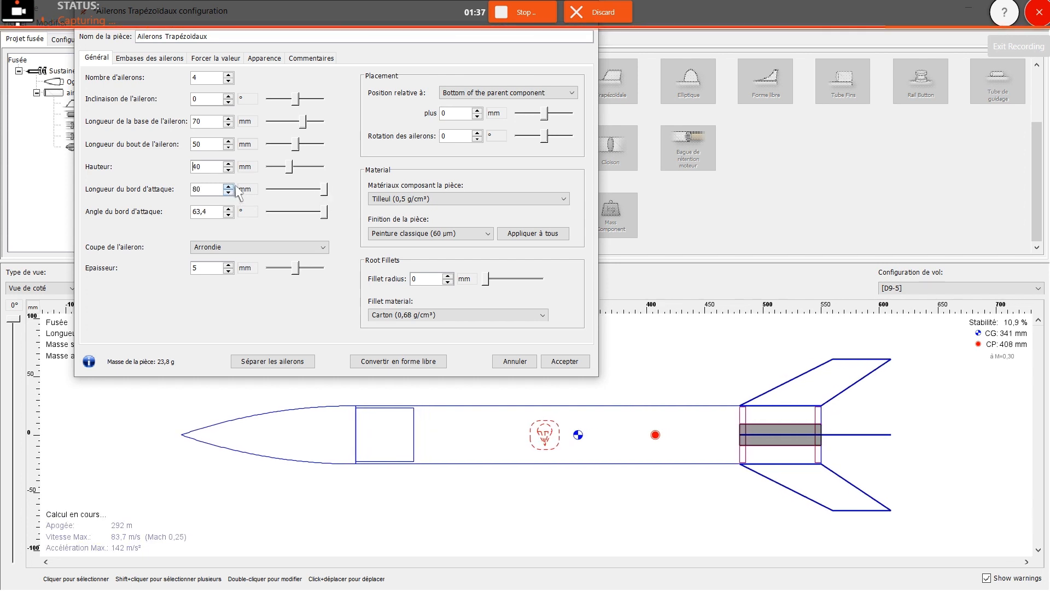
{"action": "left_click", "coordinate": [230, 186]}
{"action": "left_click", "coordinate": [230, 186]}
{"action": "left_click", "coordinate": [228, 186]}
{"action": "left_click", "coordinate": [228, 187]}
{"action": "left_click", "coordinate": [229, 187]}
{"action": "left_click", "coordinate": [228, 187]}
{"action": "left_click", "coordinate": [229, 187]}
{"action": "left_click", "coordinate": [228, 186]}
{"action": "left_click", "coordinate": [228, 186]}
{"action": "left_click", "coordinate": [228, 187]}
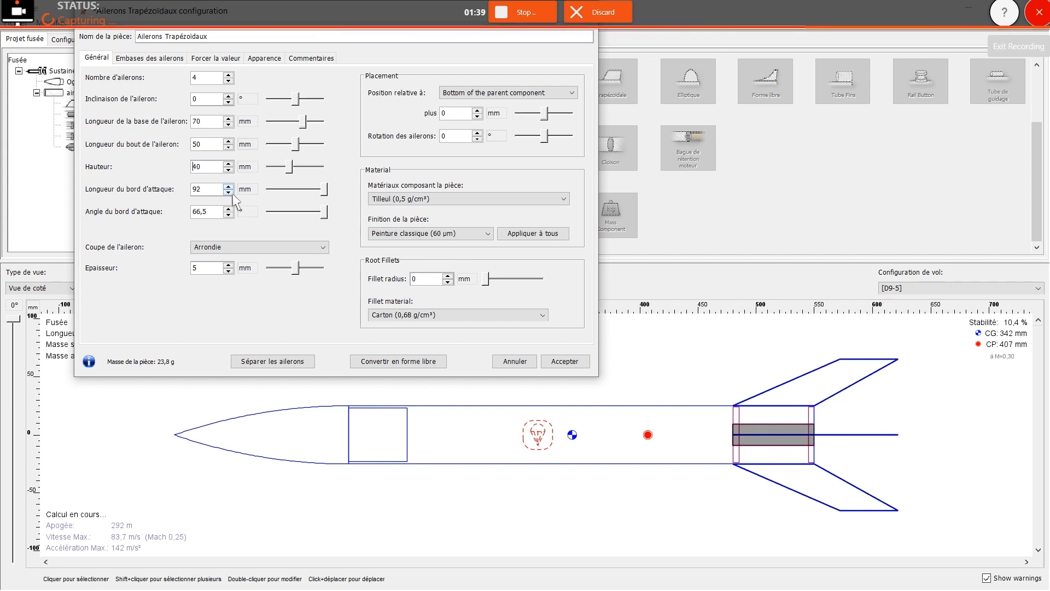
{"action": "left_click", "coordinate": [233, 194]}
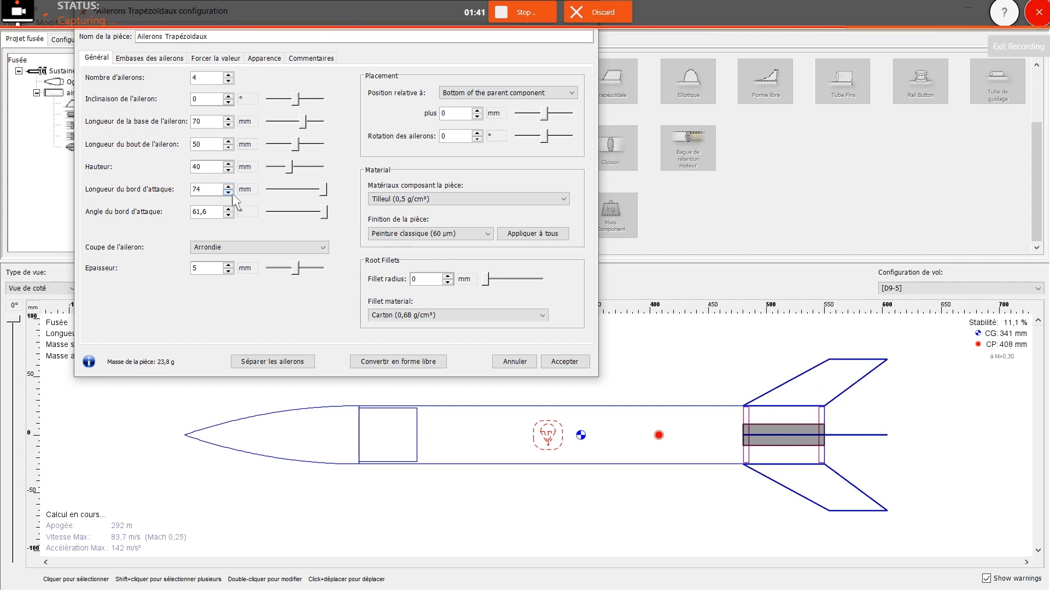
{"action": "left_click", "coordinate": [233, 194]}
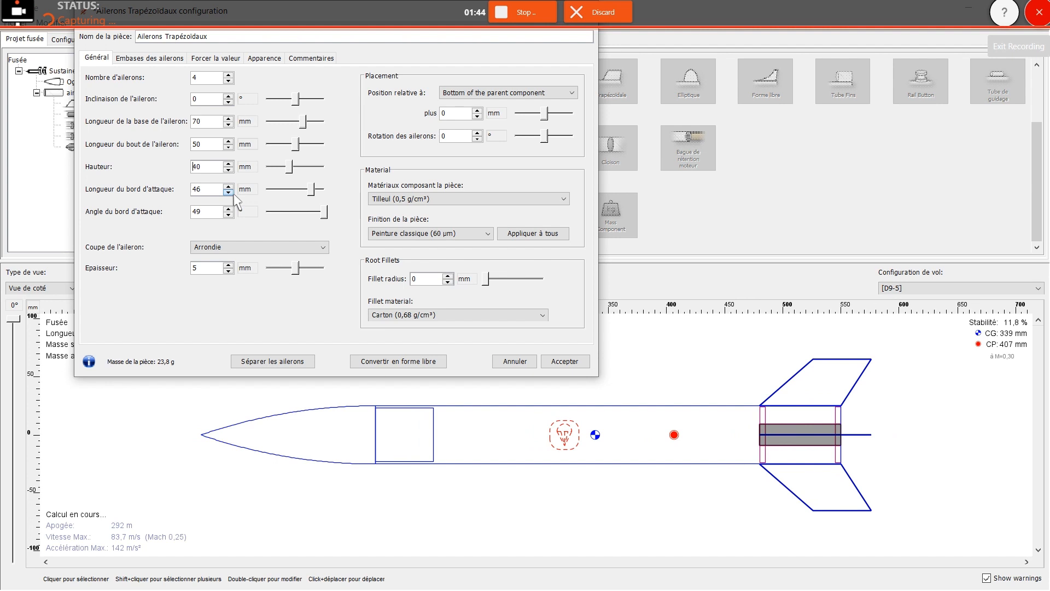
{"action": "left_click", "coordinate": [233, 194]}
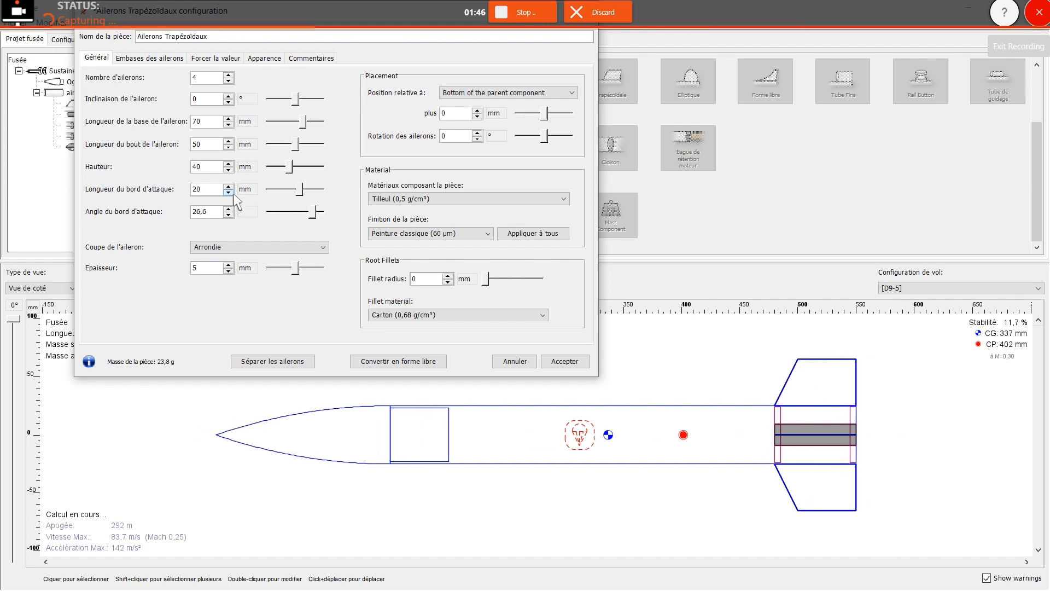
Set the fins' sweep length to 50 mm and accept the change.
{"action": "left_click", "coordinate": [232, 186]}
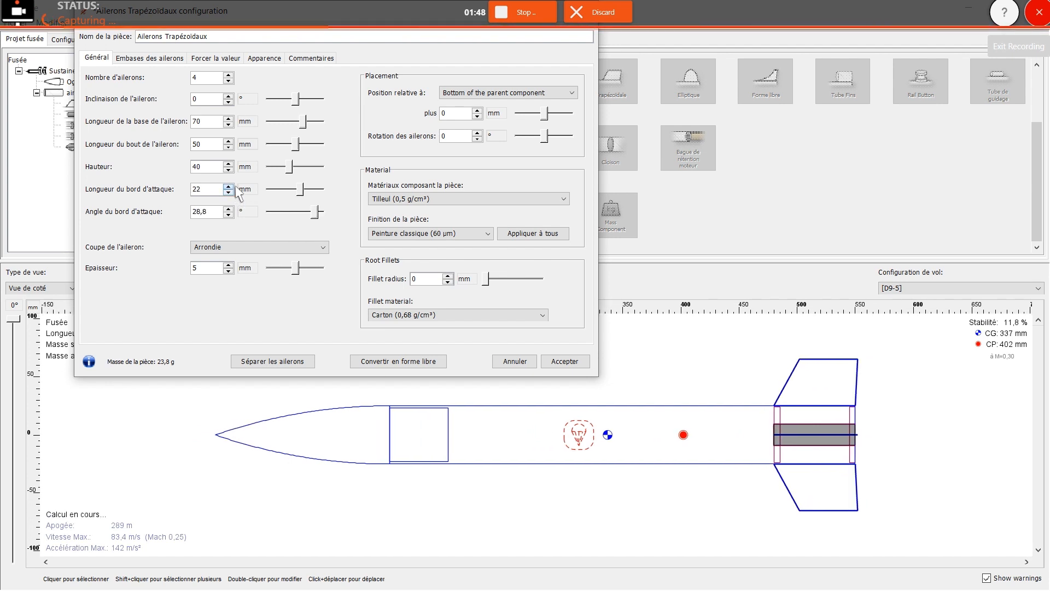
{"action": "left_click", "coordinate": [232, 186]}
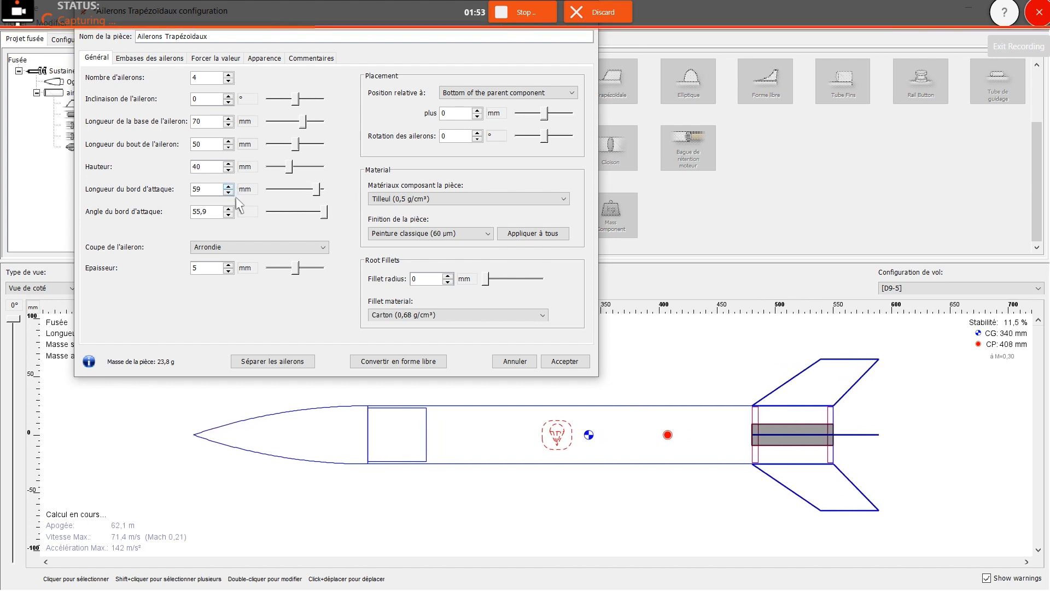
{"action": "left_click", "coordinate": [232, 193]}
{"action": "left_click", "coordinate": [232, 193]}
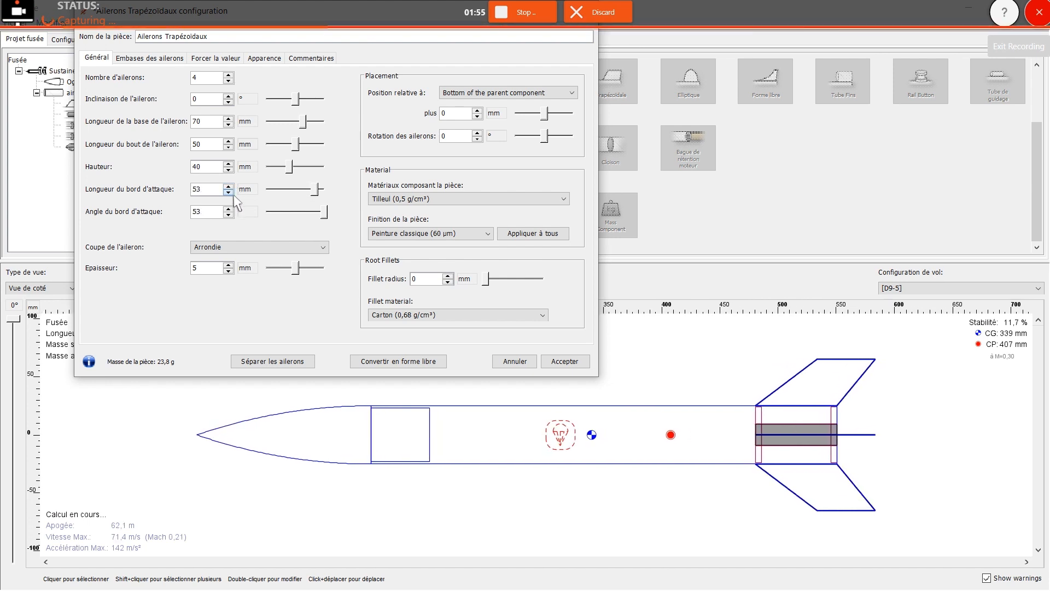
{"action": "left_click", "coordinate": [231, 193]}
{"action": "left_click", "coordinate": [232, 192]}
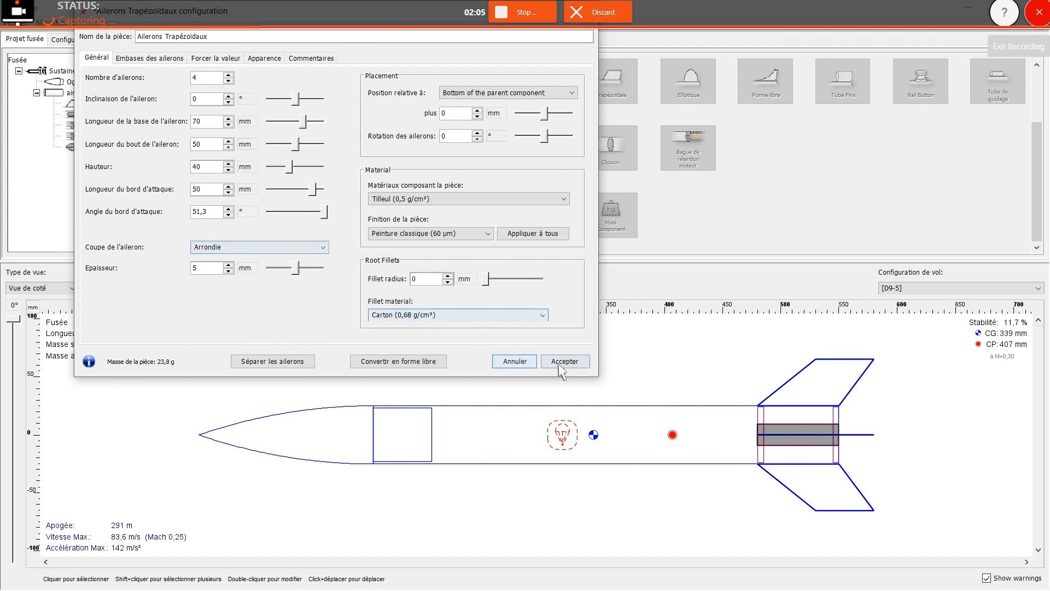
{"action": "left_click", "coordinate": [514, 361]}
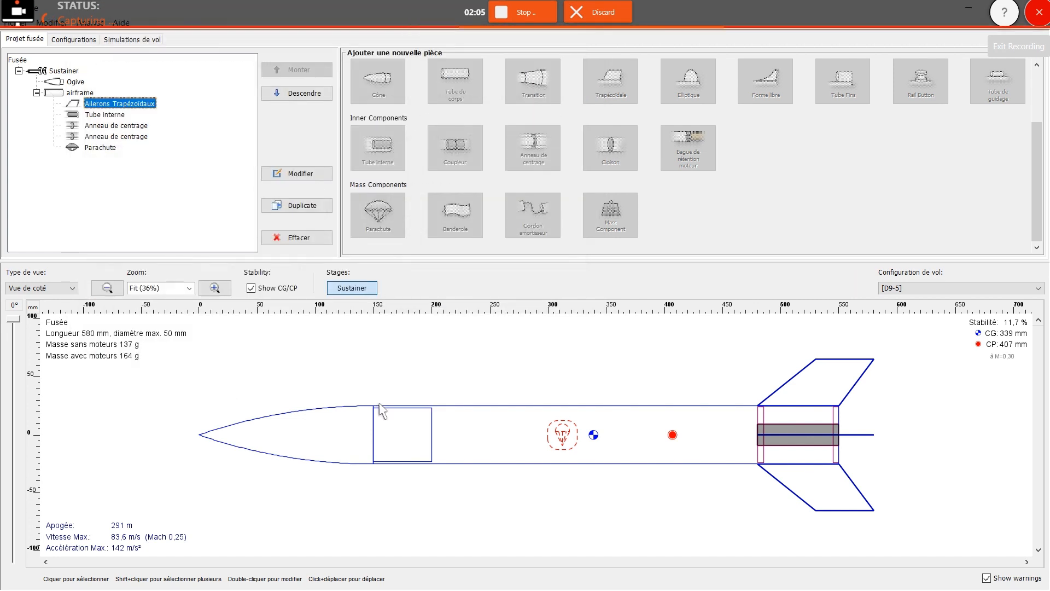
Set the length of the ogive nose cone to 125 mm and accept the change.
{"action": "double_click", "coordinate": [351, 410]}
{"action": "double_click", "coordinate": [204, 121]}
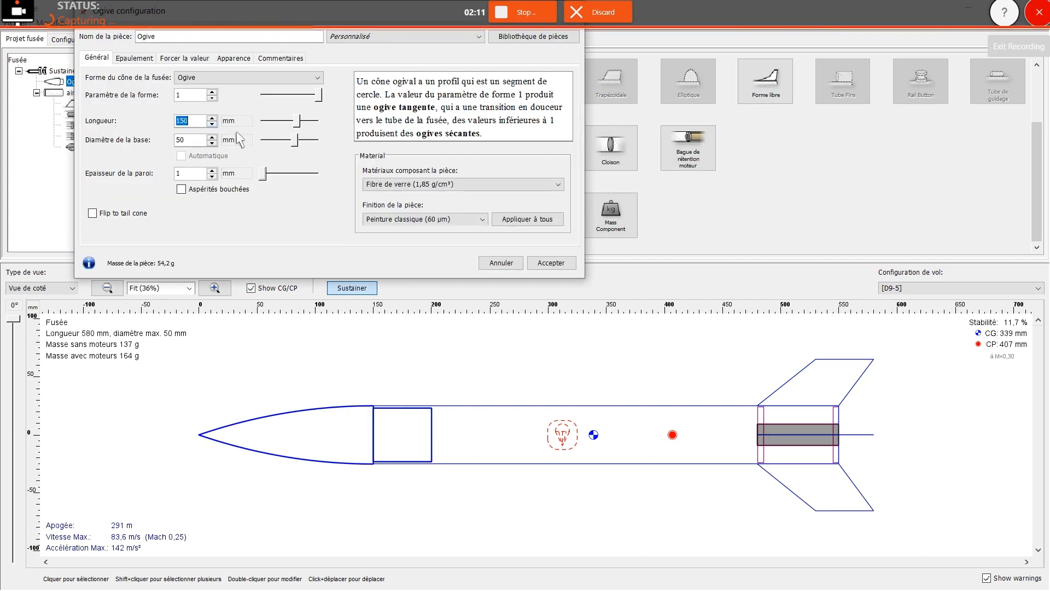
{"action": "type", "text": "125"}
{"action": "key", "text": "Return"}
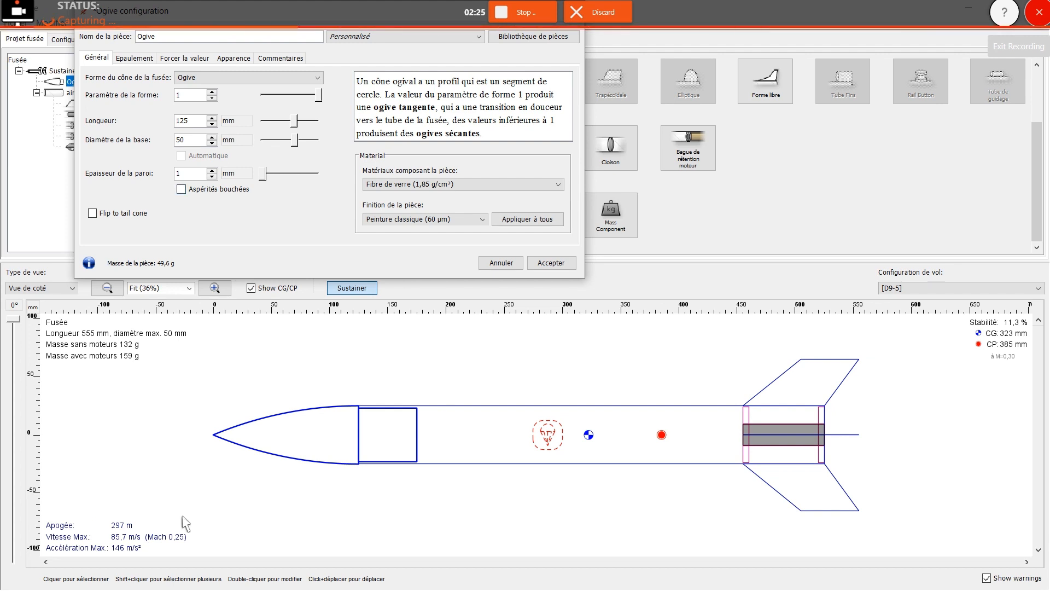
{"action": "left_click", "coordinate": [551, 263]}
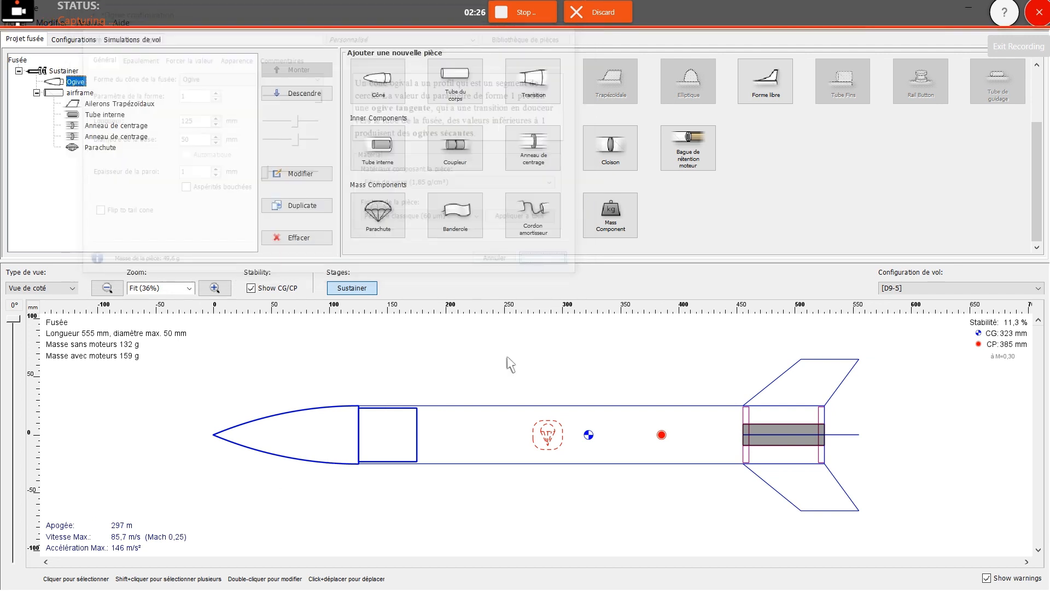
Shorten the airframe body tube to a length of 300 mm and accept the change.
{"action": "left_click", "coordinate": [461, 424]}
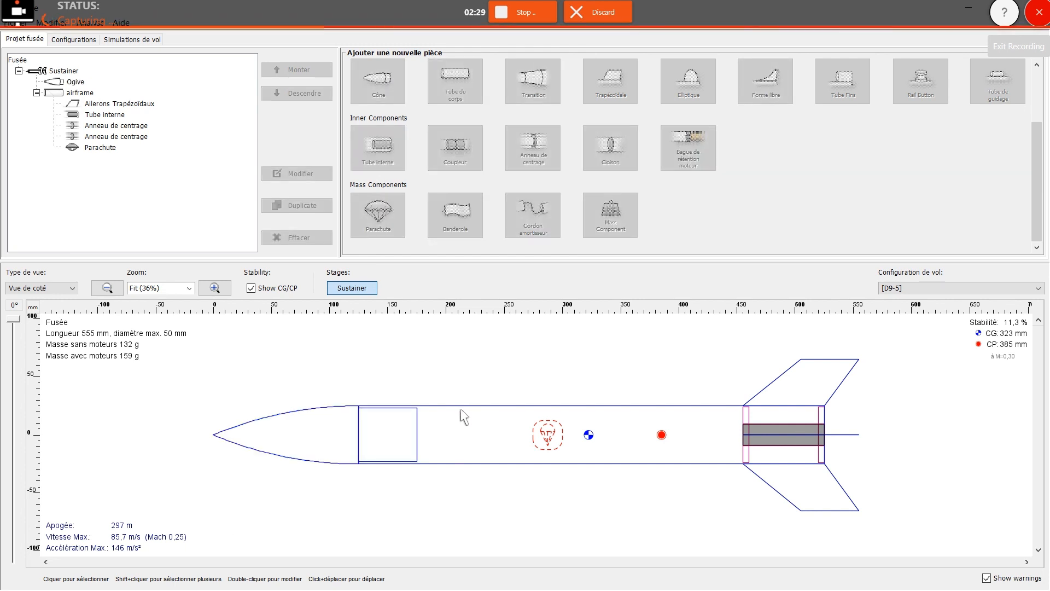
{"action": "double_click", "coordinate": [463, 418]}
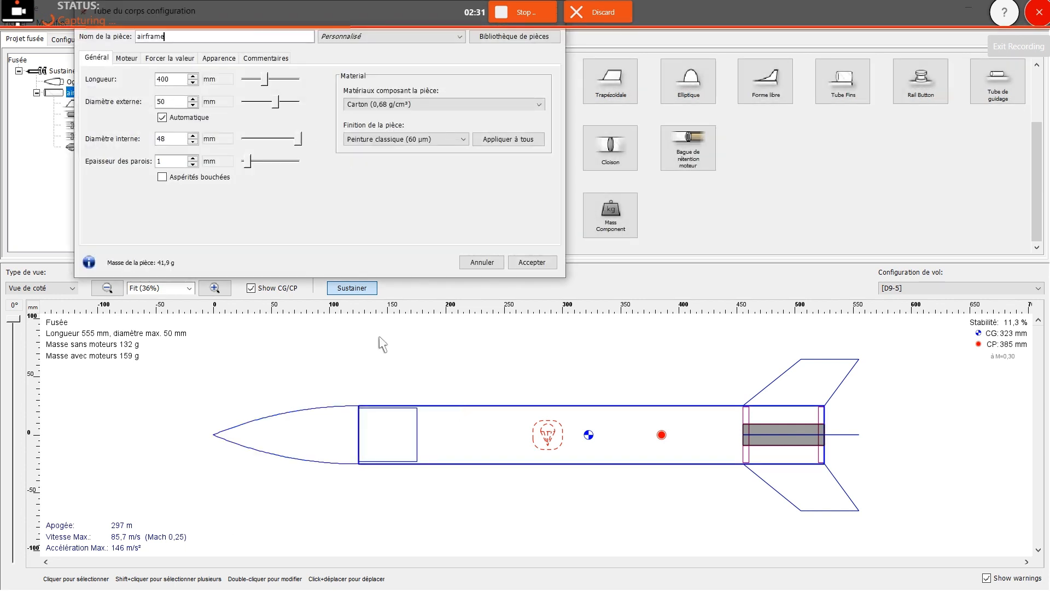
{"action": "left_click", "coordinate": [171, 81]}
{"action": "type", "text": "300"}
{"action": "key", "text": "Return"}
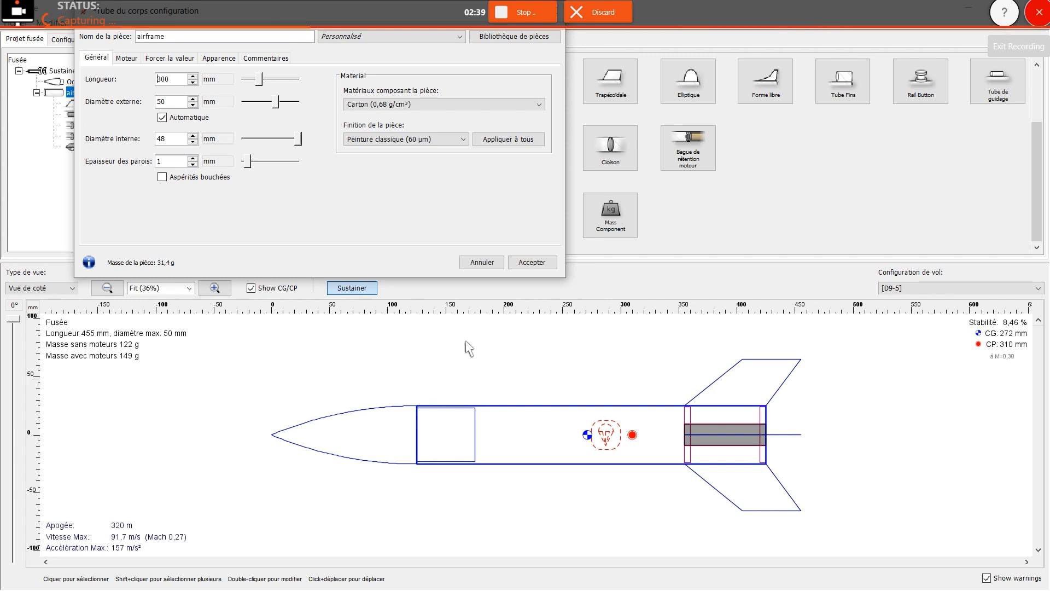
{"action": "left_click", "coordinate": [533, 264]}
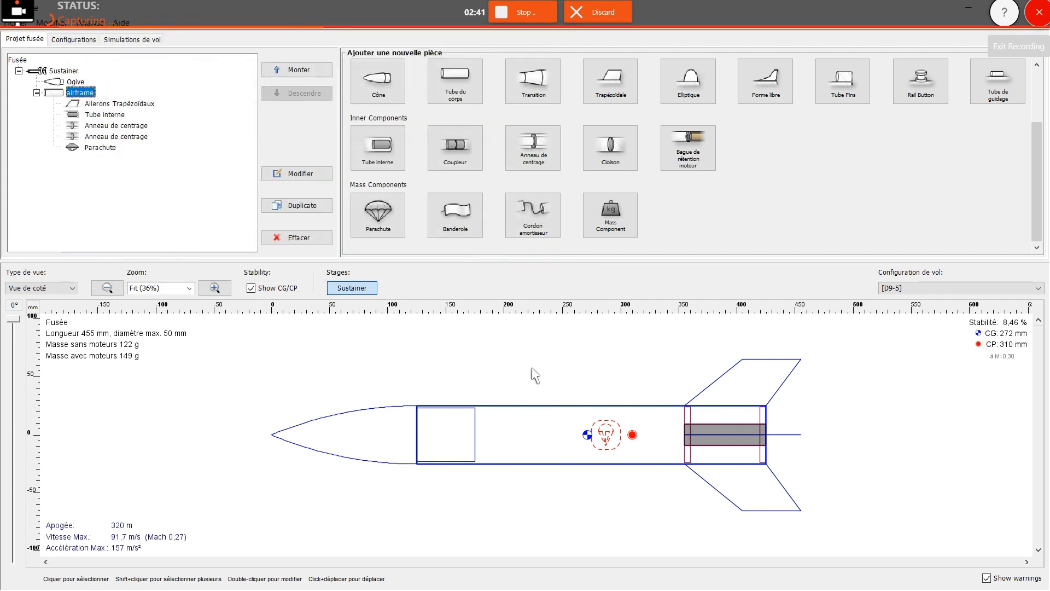
Set the trapezoidal fins' height to 45 mm and their sweep length to 36 mm, and accept the changes.
{"action": "left_click", "coordinate": [713, 394]}
{"action": "left_click", "coordinate": [713, 392]}
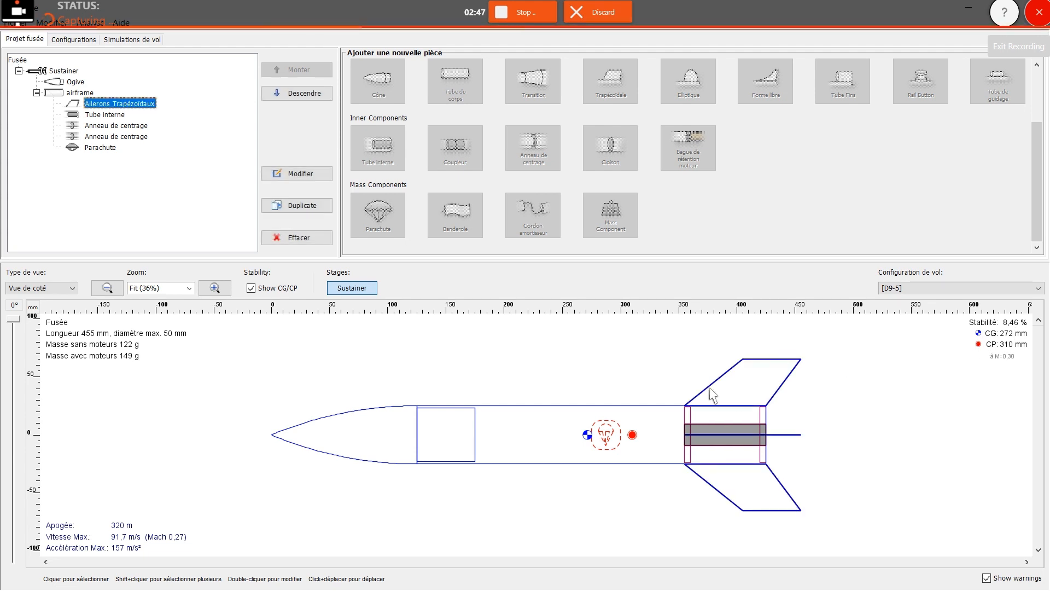
{"action": "double_click", "coordinate": [714, 395]}
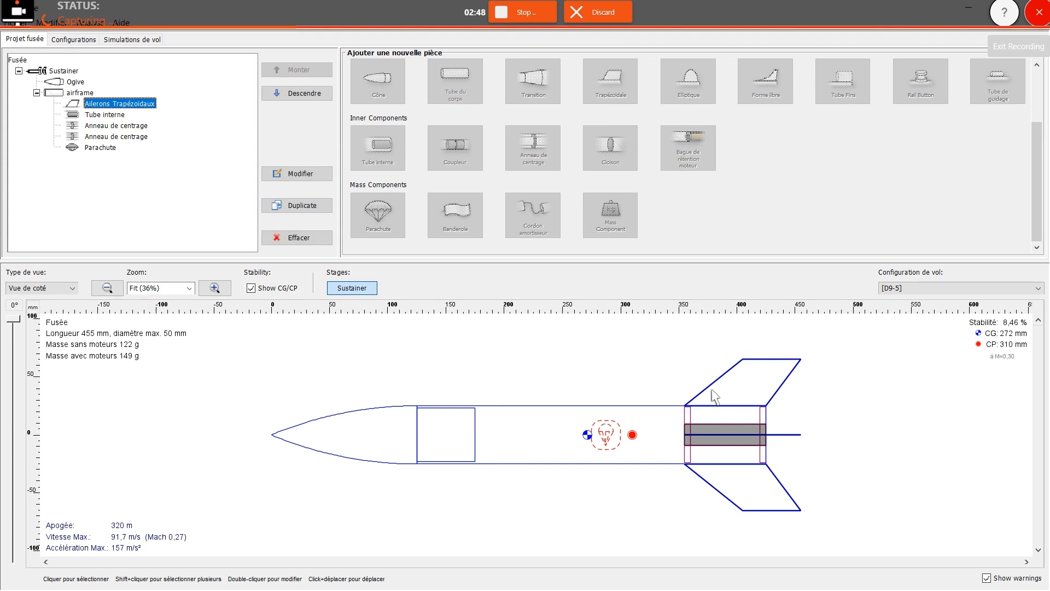
{"action": "double_click", "coordinate": [216, 168]}
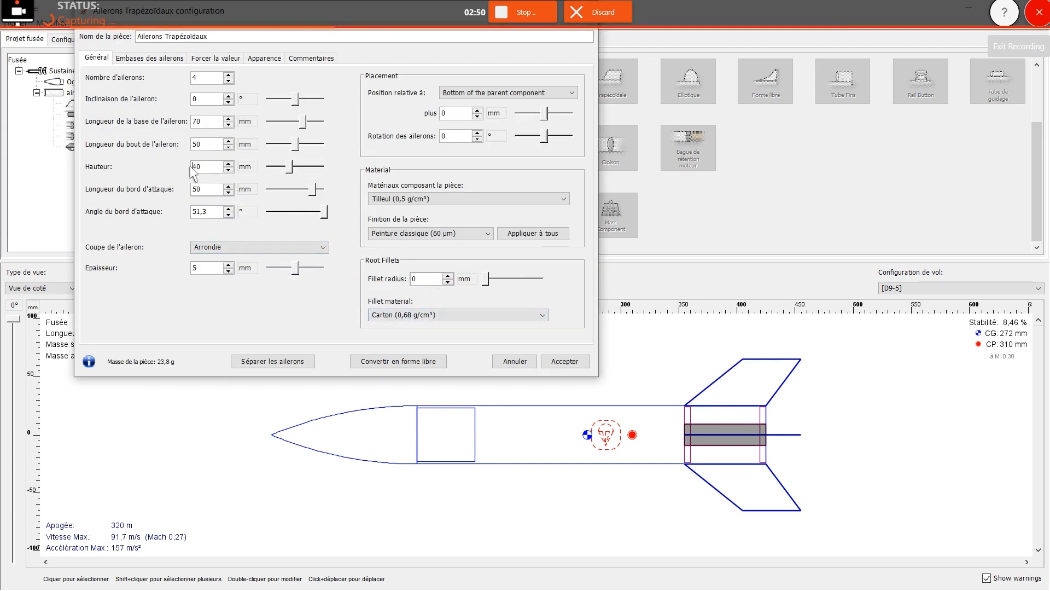
{"action": "type", "text": "42"}
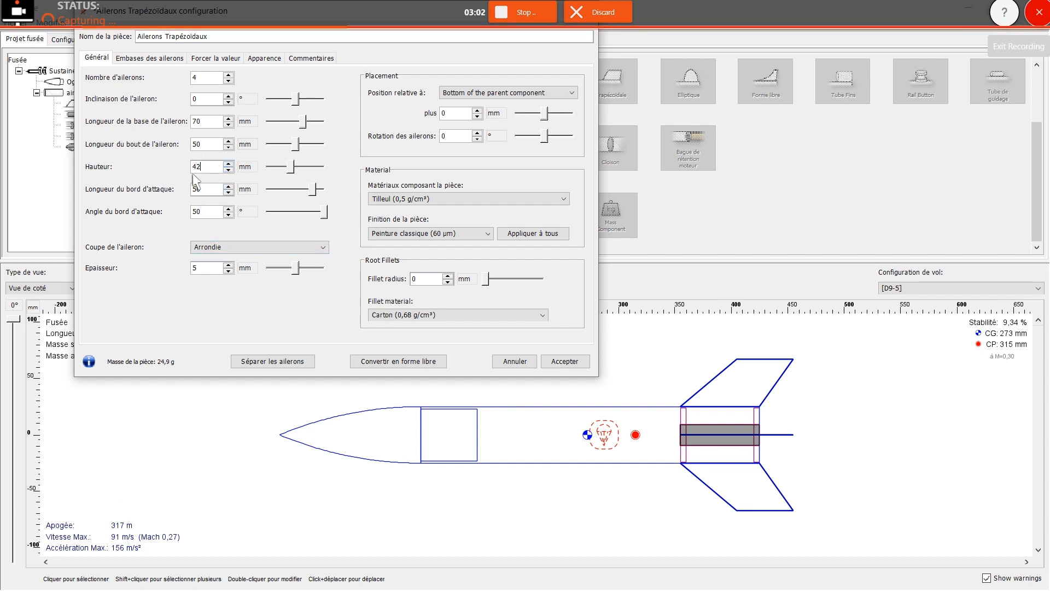
{"action": "key", "text": "Return"}
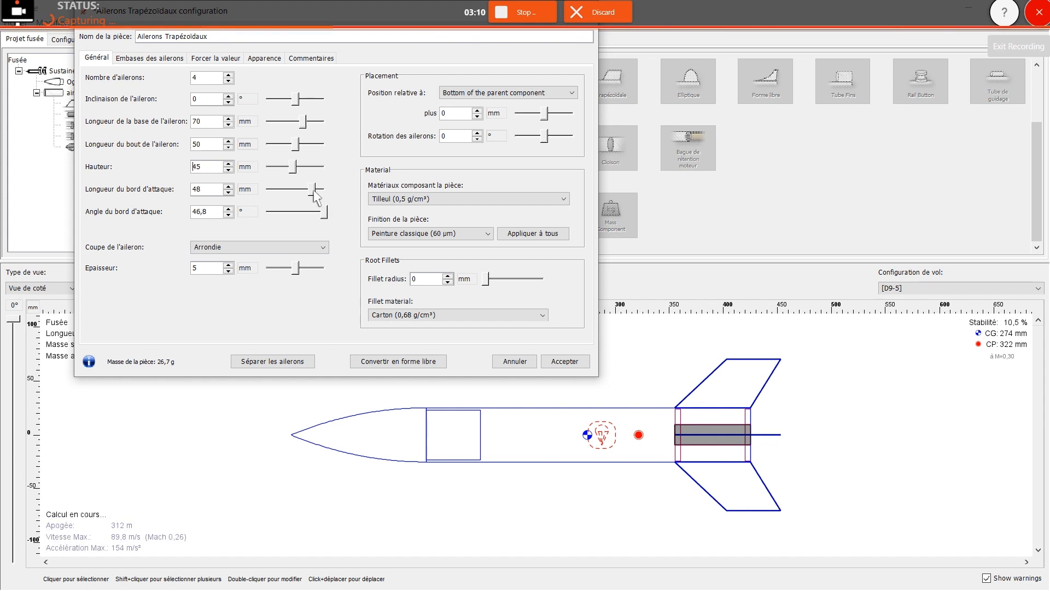
{"action": "left_click_drag", "start_coordinate": [315, 189], "coordinate": [311, 191]}
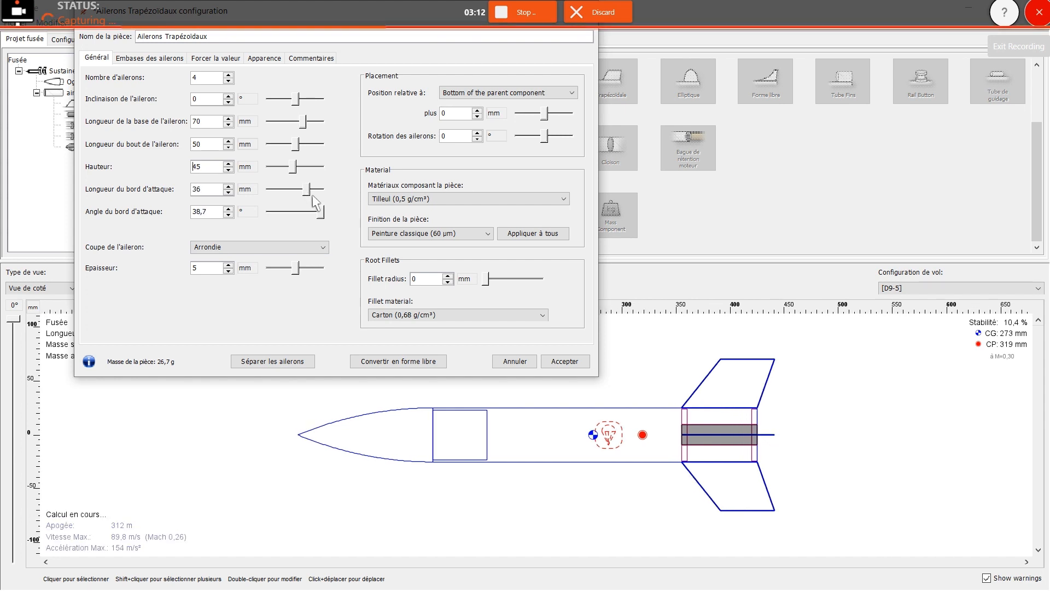
{"action": "left_click", "coordinate": [569, 364]}
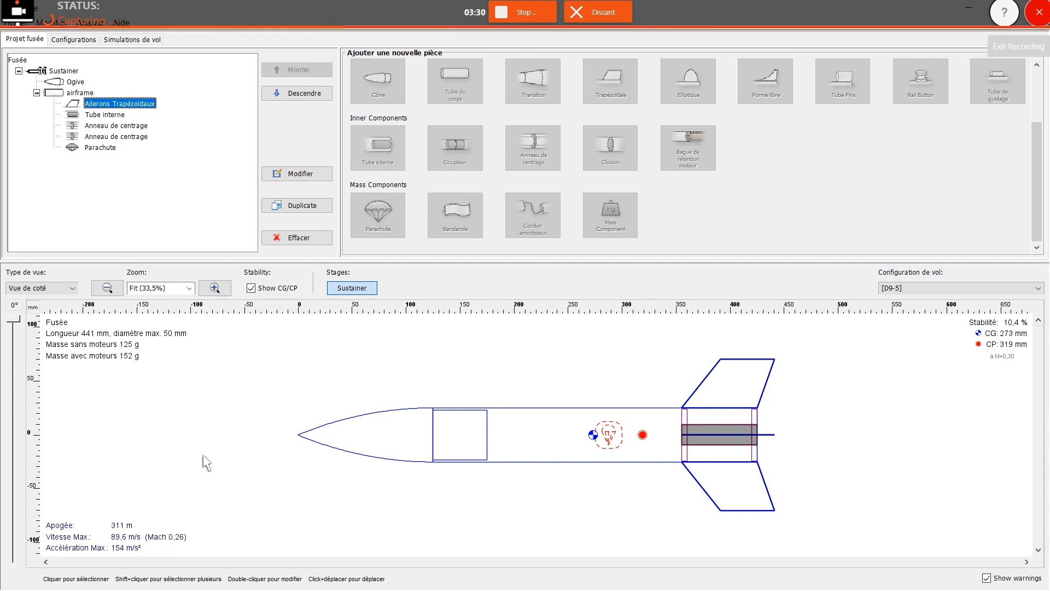
Rerun both flight simulations, for the D9-5 and C6-3 configurations, and single out the C6-3 result.
{"action": "left_click", "coordinate": [153, 39]}
{"action": "left_click", "coordinate": [161, 110]}
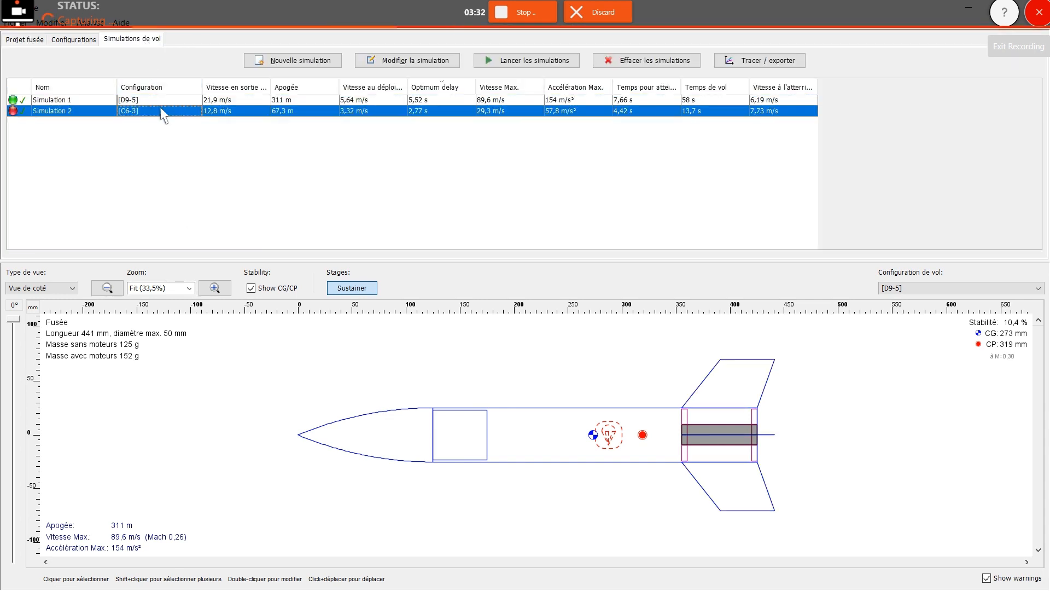
{"action": "key", "text": "ctrl+a"}
{"action": "left_click", "coordinate": [498, 66]}
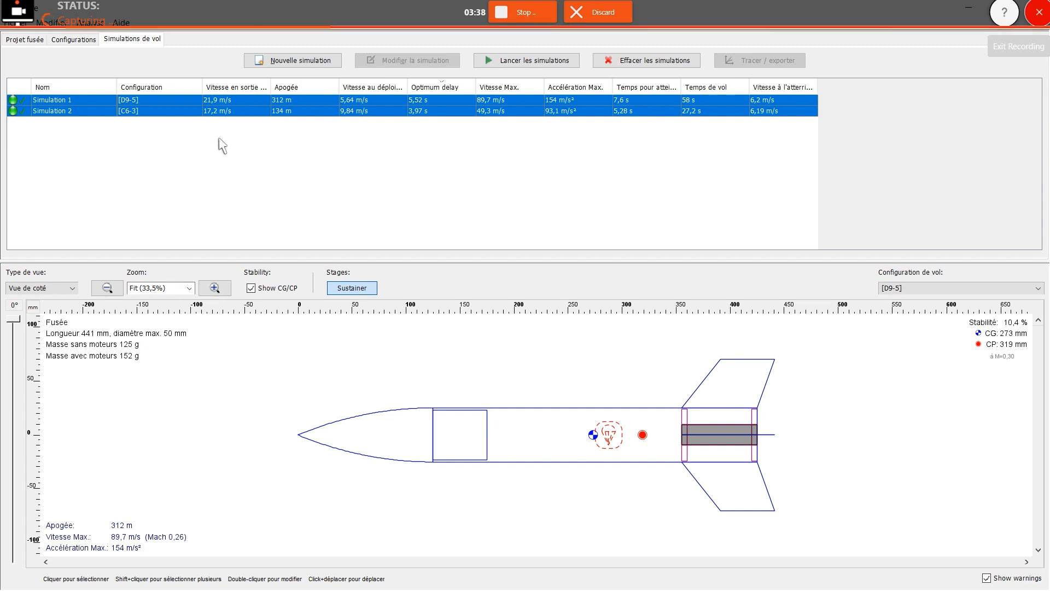
{"action": "left_click", "coordinate": [239, 112]}
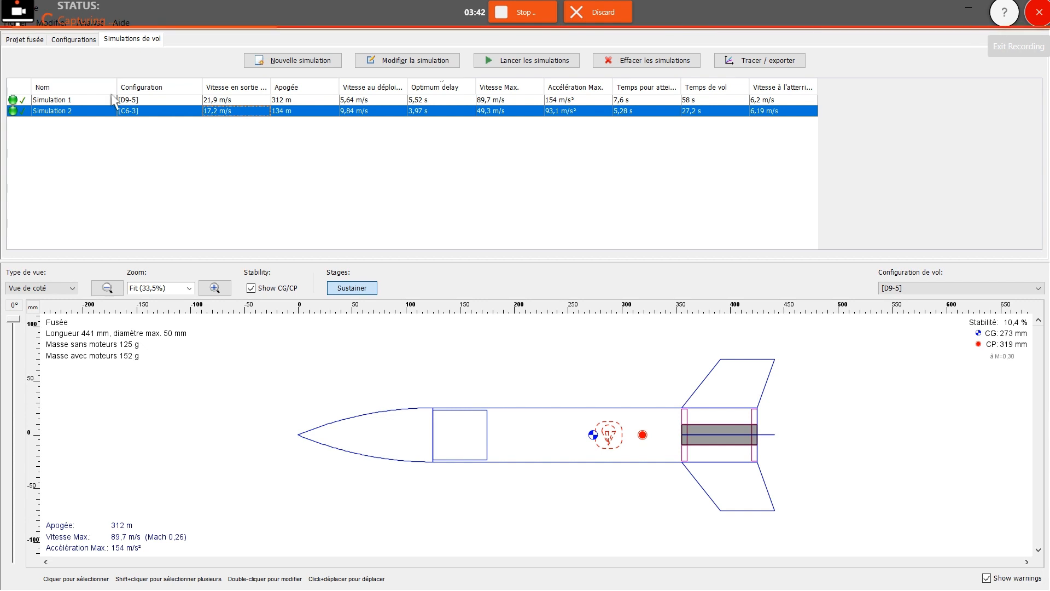
Return to the rocket design and review the trapezoidal fins' dimensions, then close their settings.
{"action": "left_click", "coordinate": [40, 42]}
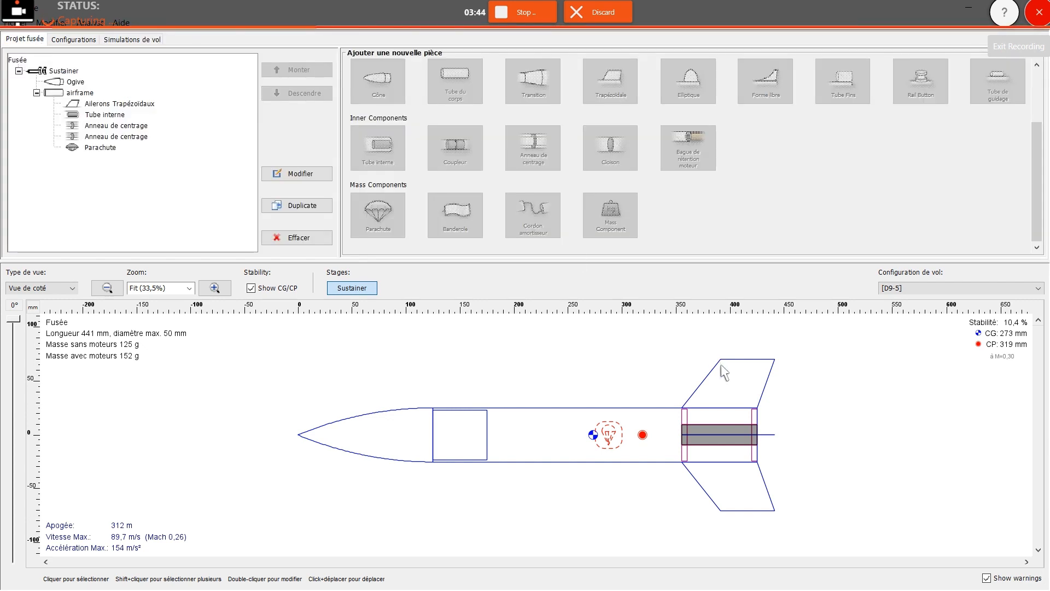
{"action": "left_click", "coordinate": [117, 105]}
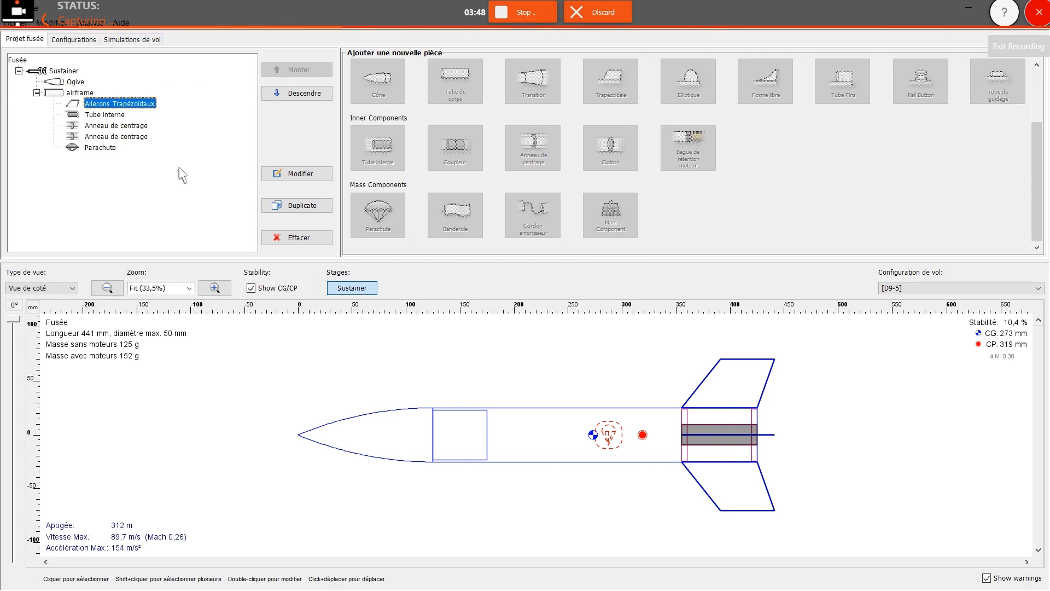
{"action": "double_click", "coordinate": [137, 109]}
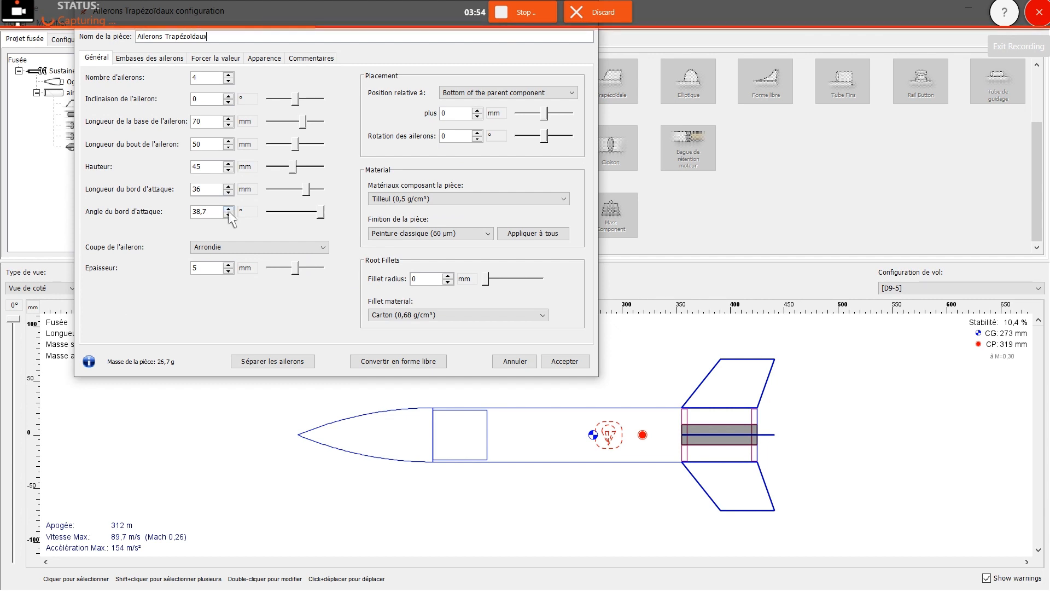
{"action": "left_click", "coordinate": [573, 365]}
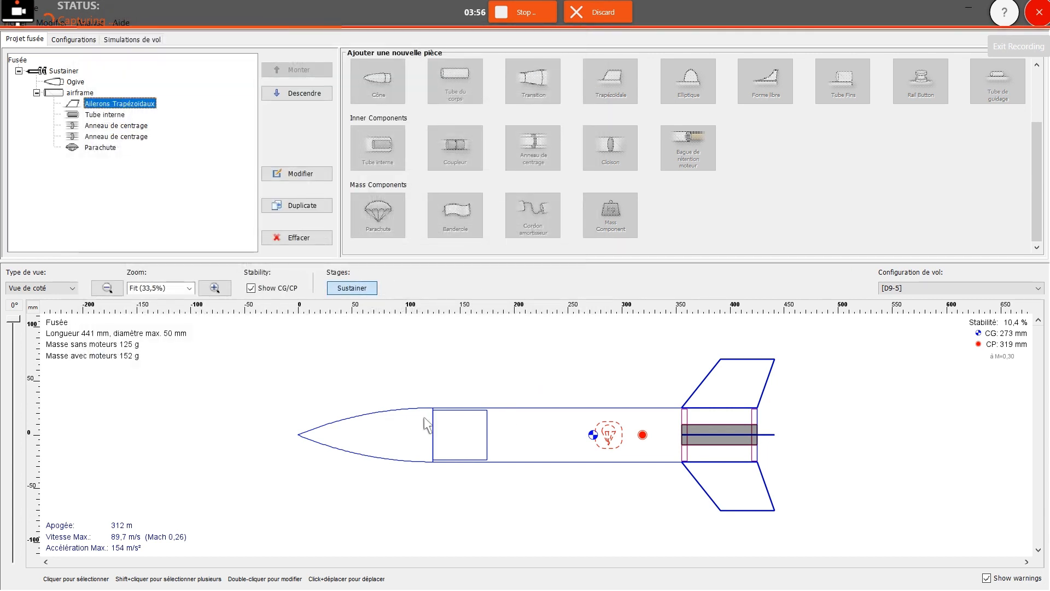
Review the ogive nose cone's settings and accept them, then look through the flight configuration choices and keep D9-5.
{"action": "double_click", "coordinate": [428, 409]}
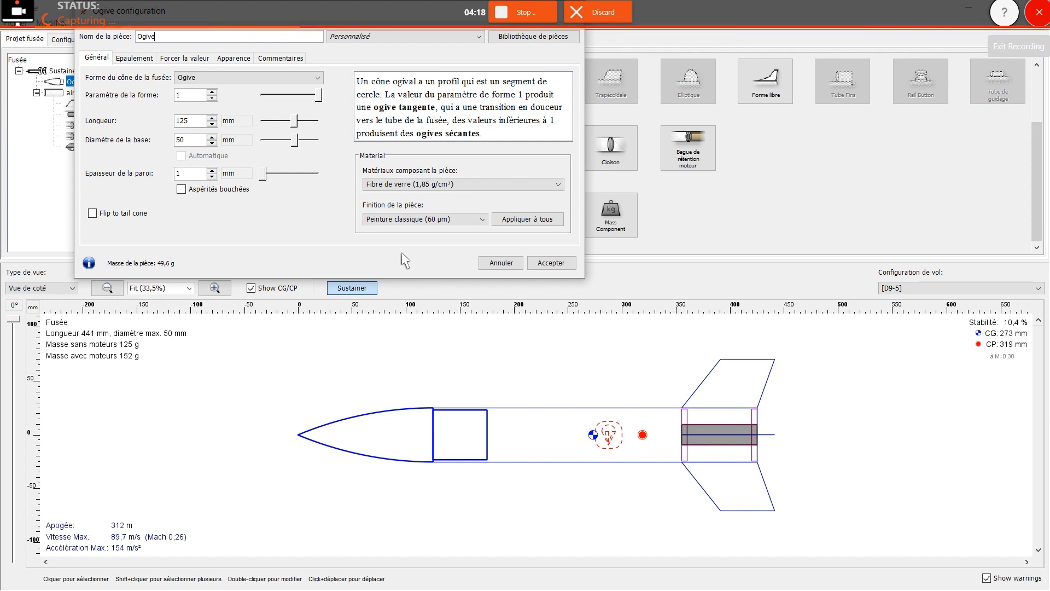
{"action": "left_click", "coordinate": [553, 263]}
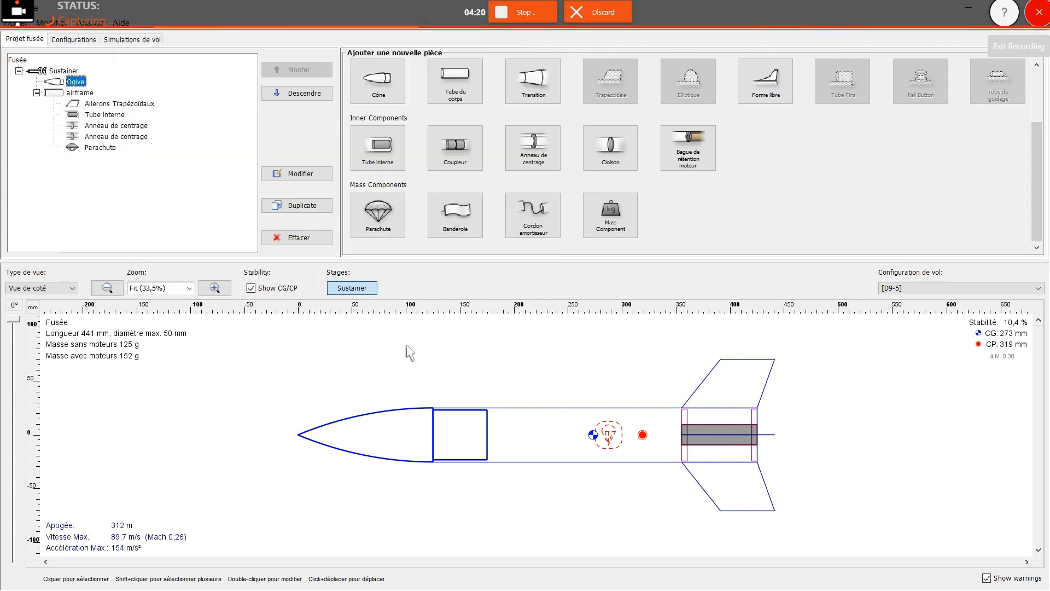
{"action": "left_click", "coordinate": [897, 288]}
{"action": "left_click", "coordinate": [897, 288]}
{"action": "left_click", "coordinate": [902, 428]}
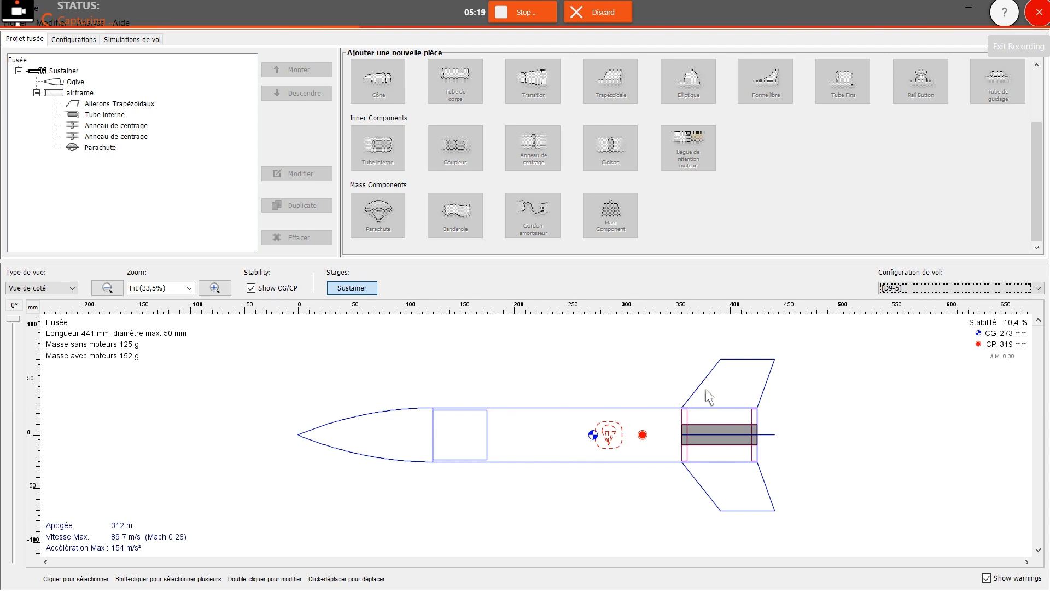
Set the airframe body tube's surface finish to Non peinte (150 µm) and apply that finish to all components.
{"action": "double_click", "coordinate": [514, 416]}
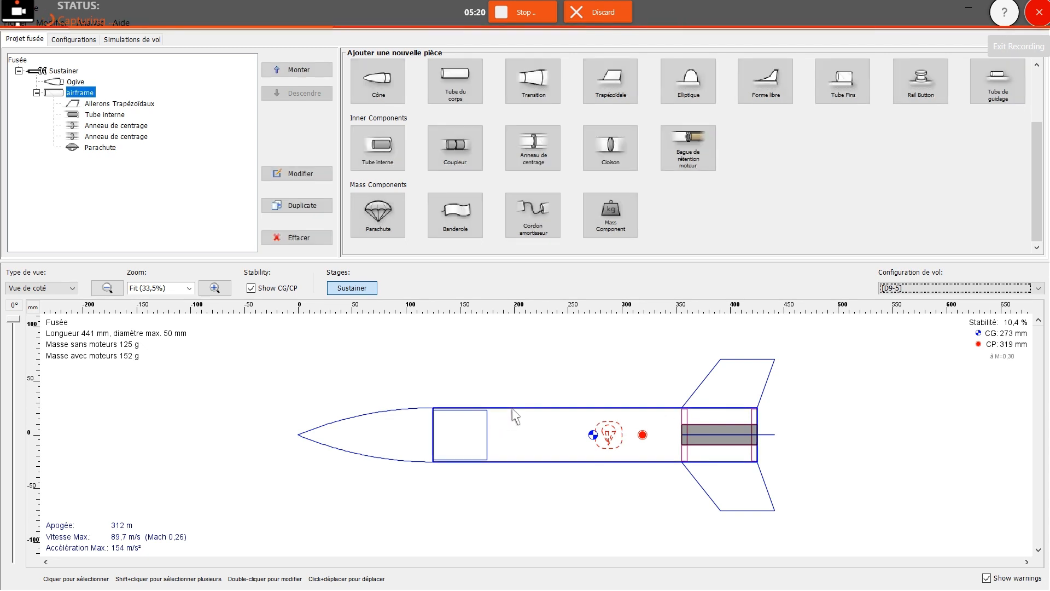
{"action": "left_click", "coordinate": [463, 141]}
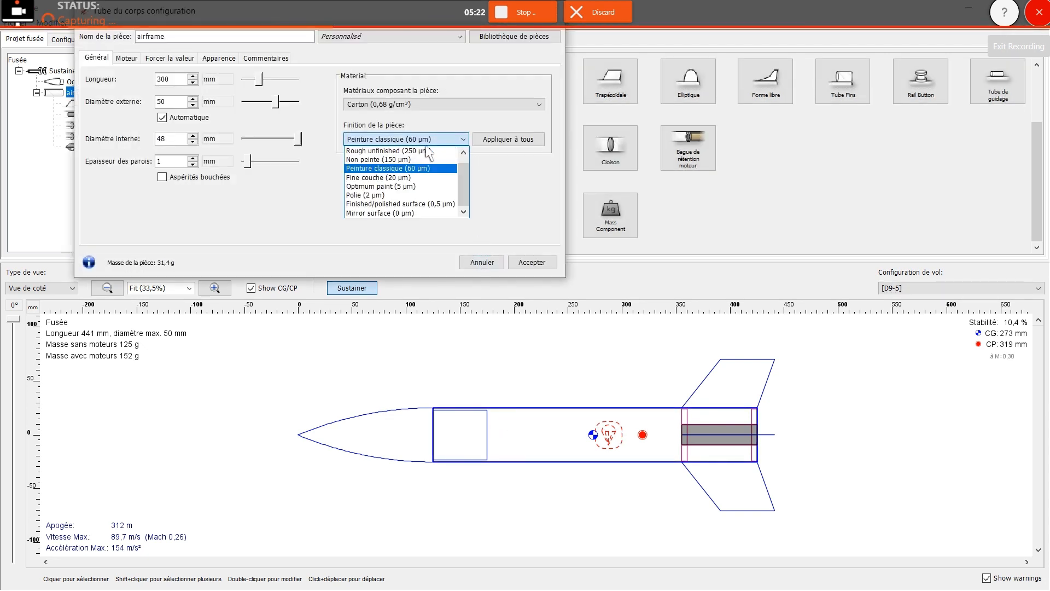
{"action": "left_click", "coordinate": [389, 159]}
{"action": "left_click", "coordinate": [391, 140]}
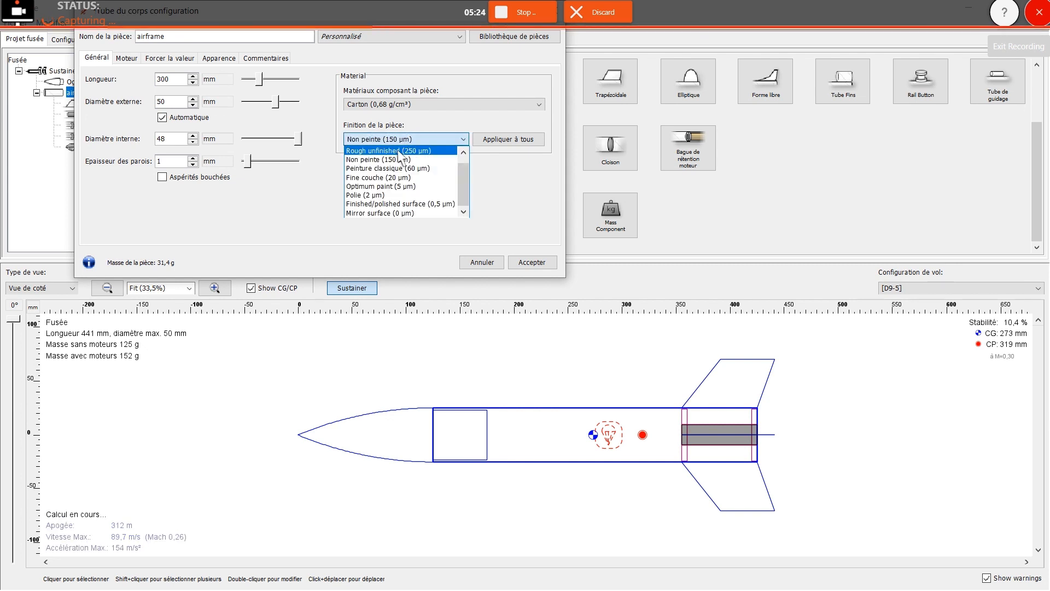
{"action": "left_click", "coordinate": [393, 158]}
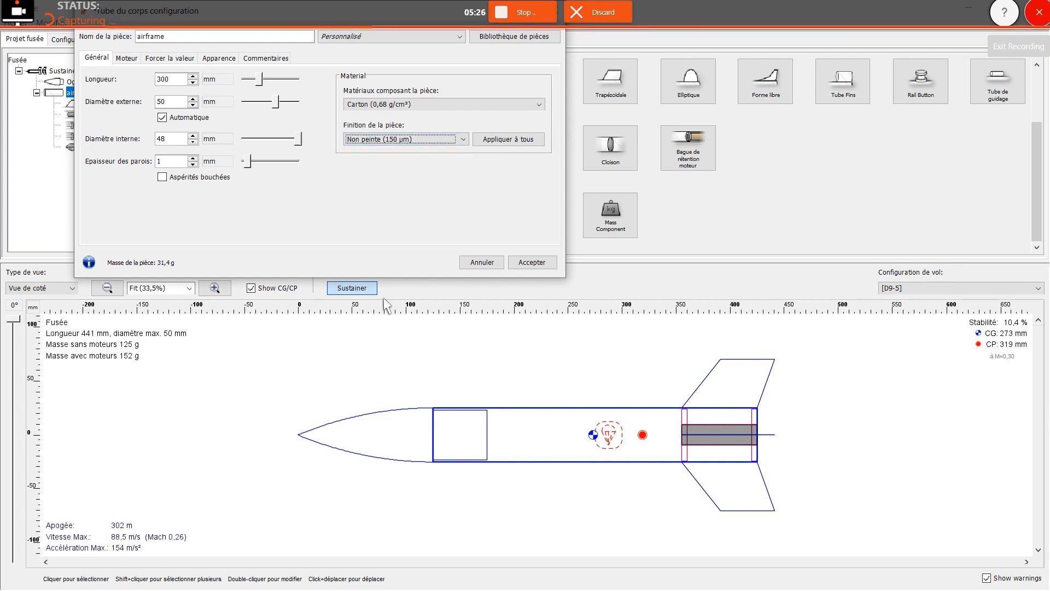
{"action": "left_click", "coordinate": [509, 139]}
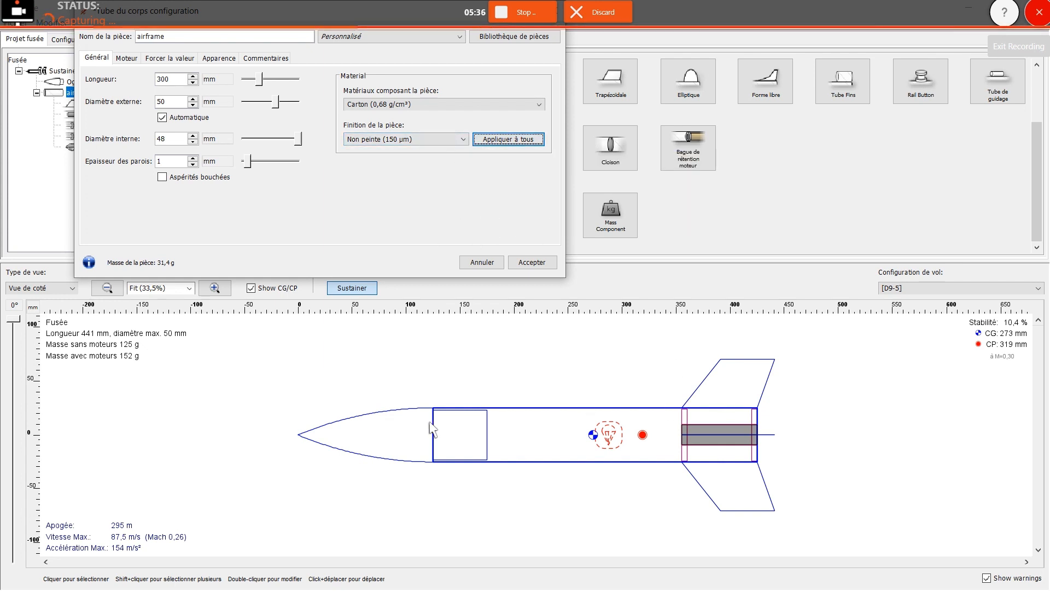
Change the airframe's surface finish to Optimum paint (5 µm) and apply it to all components.
{"action": "left_click", "coordinate": [462, 139]}
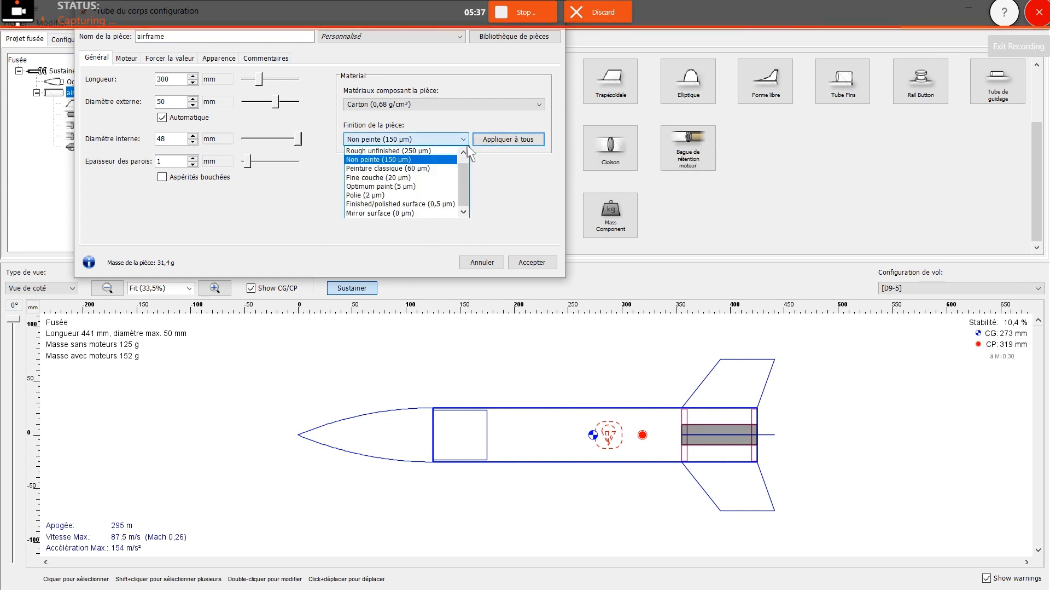
{"action": "left_click", "coordinate": [417, 186]}
{"action": "left_click", "coordinate": [508, 140]}
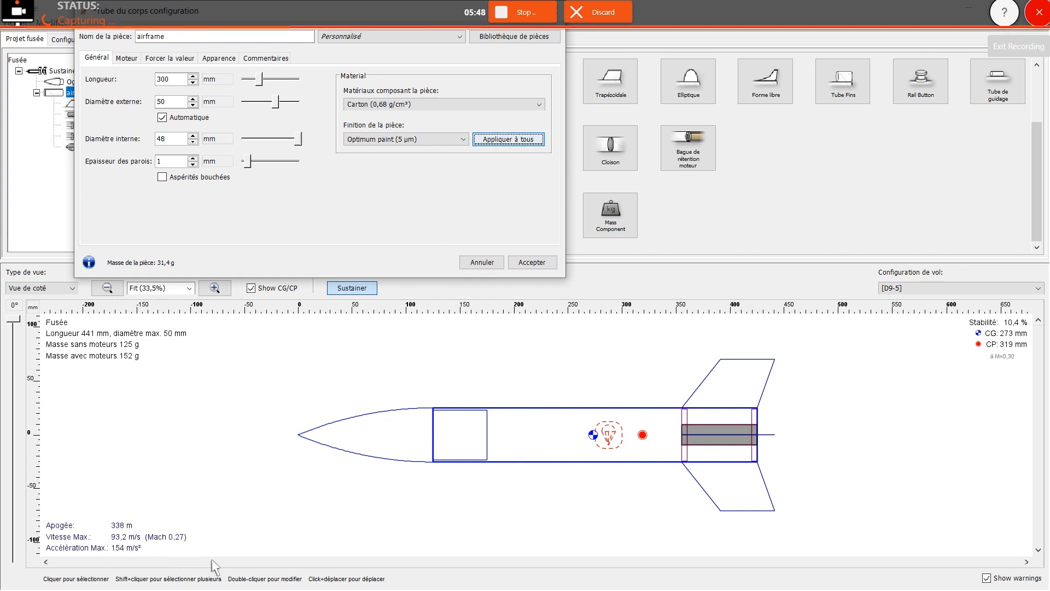
Set the airframe's finish to Peinture classique (60 µm), apply it to all components and accept the body tube settings.
{"action": "left_click", "coordinate": [463, 140]}
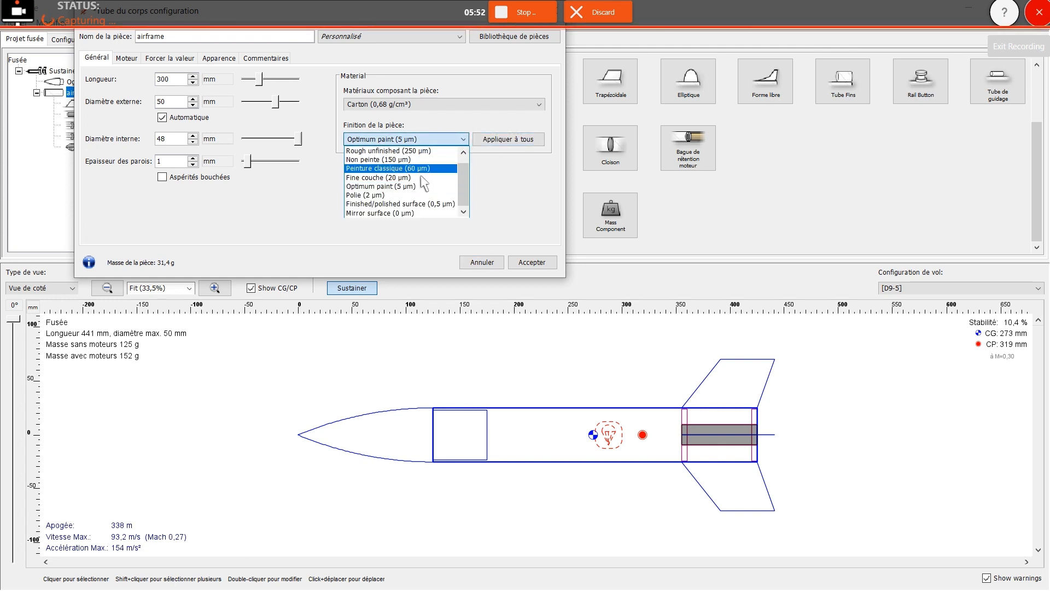
{"action": "left_click", "coordinate": [417, 168]}
{"action": "left_click", "coordinate": [508, 138]}
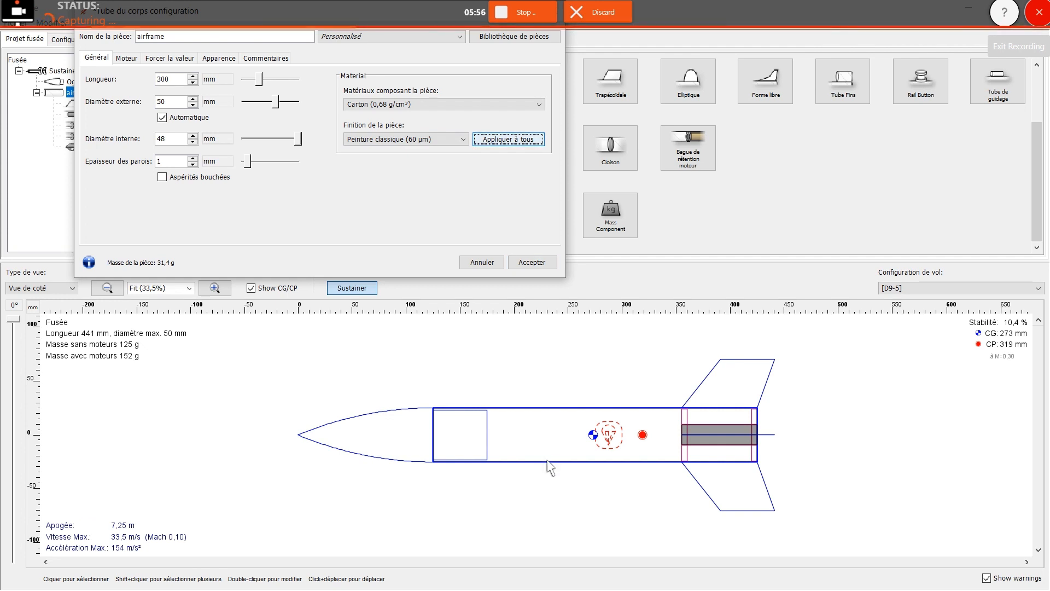
{"action": "left_click", "coordinate": [536, 264]}
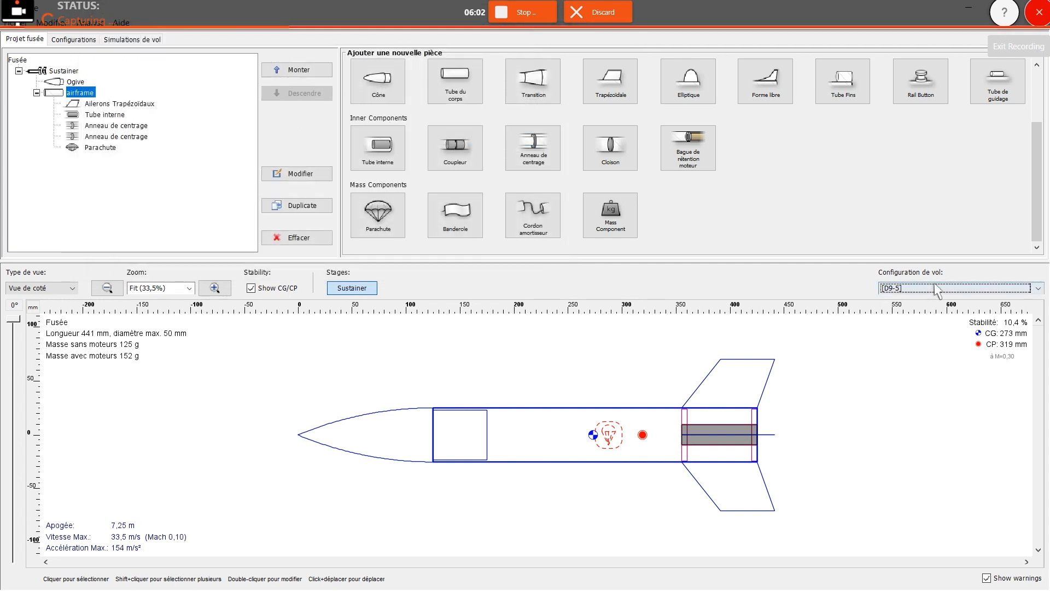
Rerun both flight simulations, C6-3 and D9-5, with the current rocket design.
{"action": "left_click", "coordinate": [157, 39]}
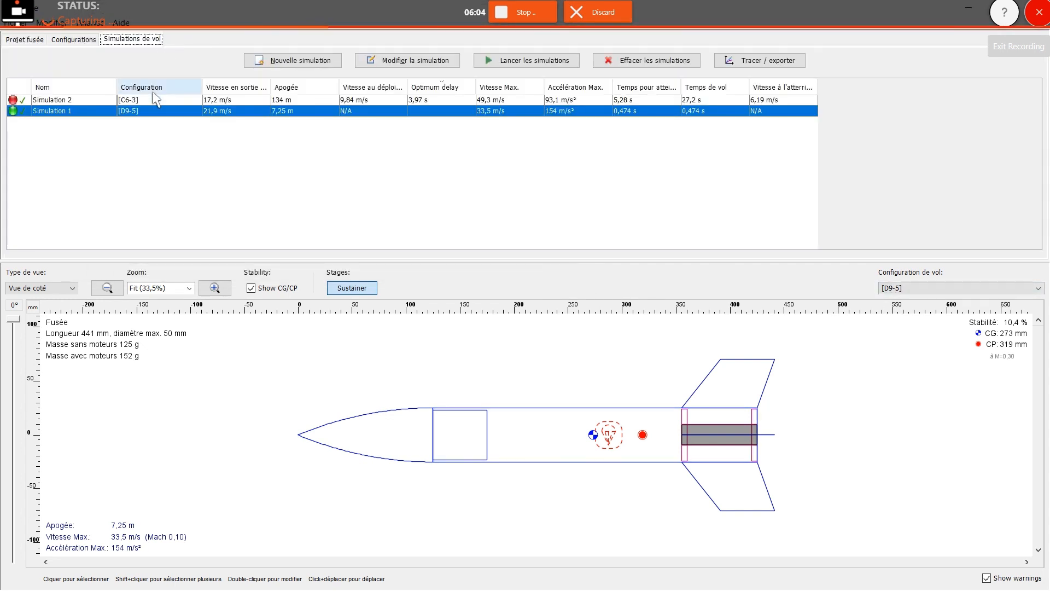
{"action": "left_click_drag", "start_coordinate": [154, 99], "coordinate": [164, 112]}
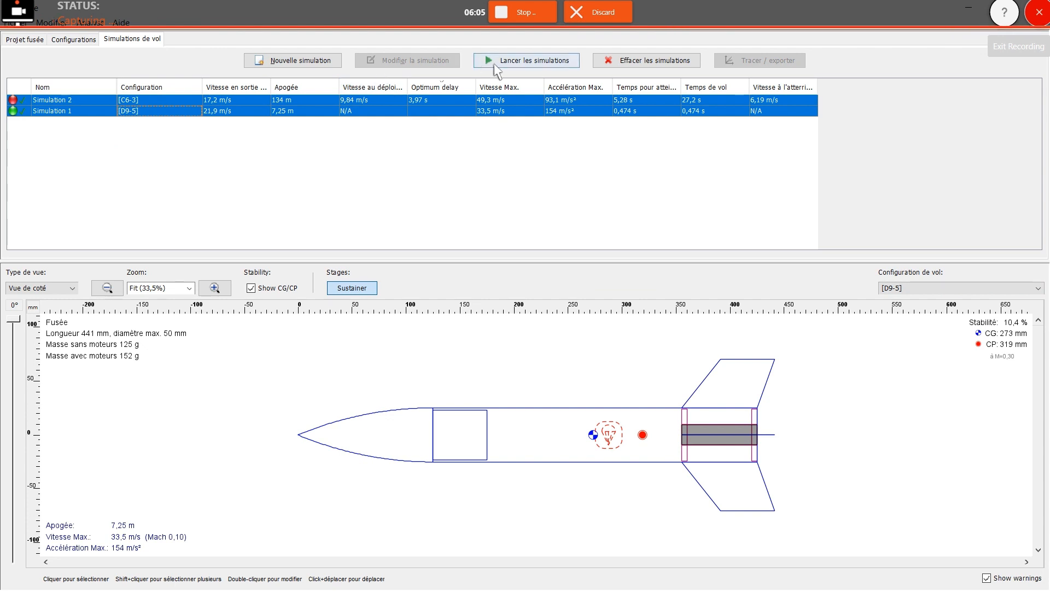
{"action": "left_click", "coordinate": [495, 61]}
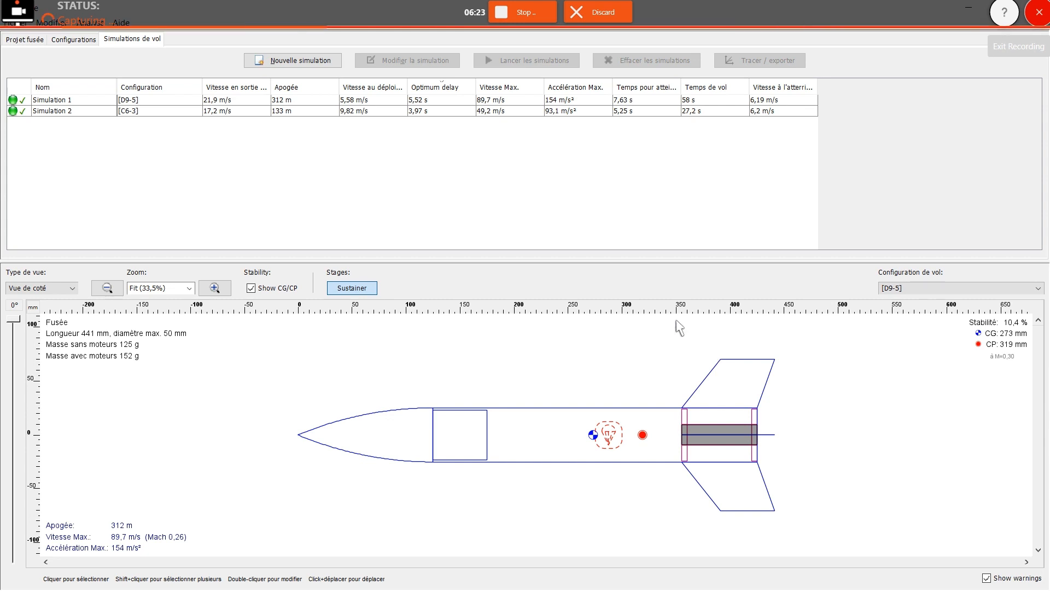
Review the launch conditions of the C6-3 simulation, close them unchanged and clear the selection.
{"action": "left_click", "coordinate": [372, 111]}
{"action": "left_click", "coordinate": [400, 61]}
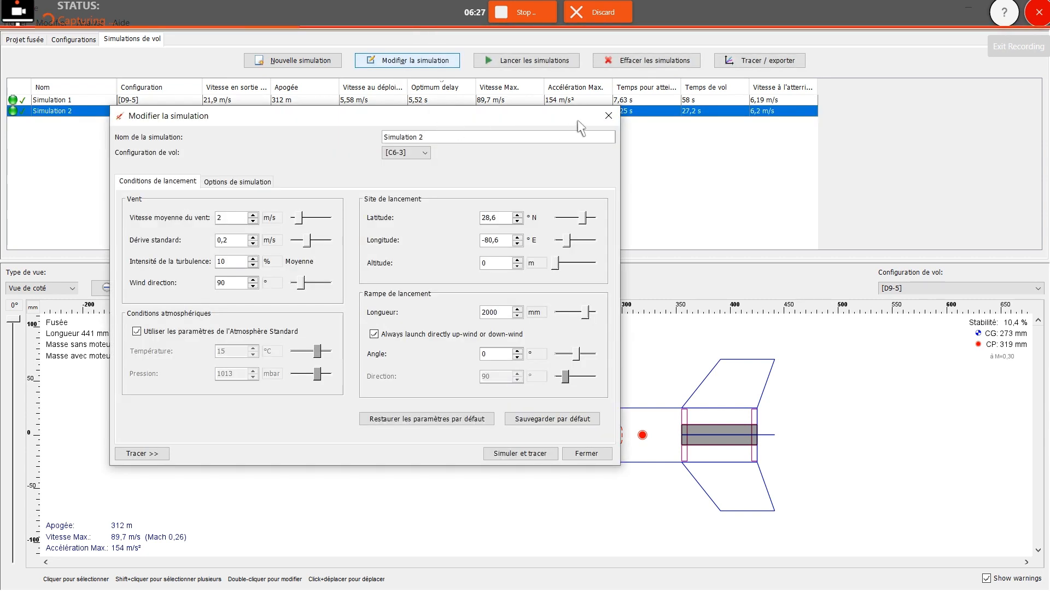
{"action": "left_click", "coordinate": [608, 116]}
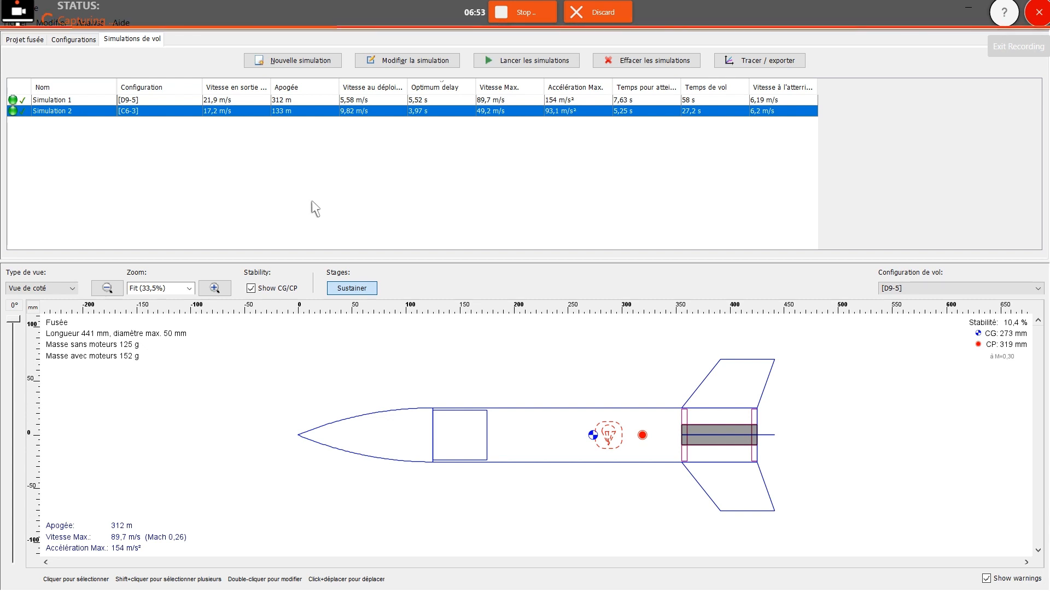
{"action": "left_click", "coordinate": [224, 176]}
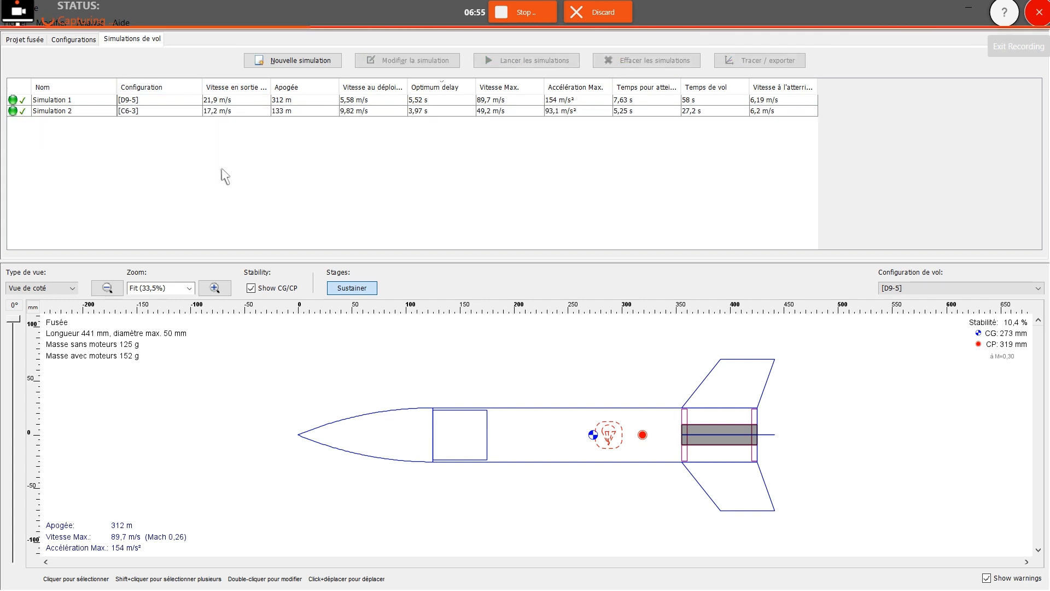
Widen the launch rod exit velocity column to show its full heading and sort the simulations by it in descending order.
{"action": "left_click", "coordinate": [251, 88]}
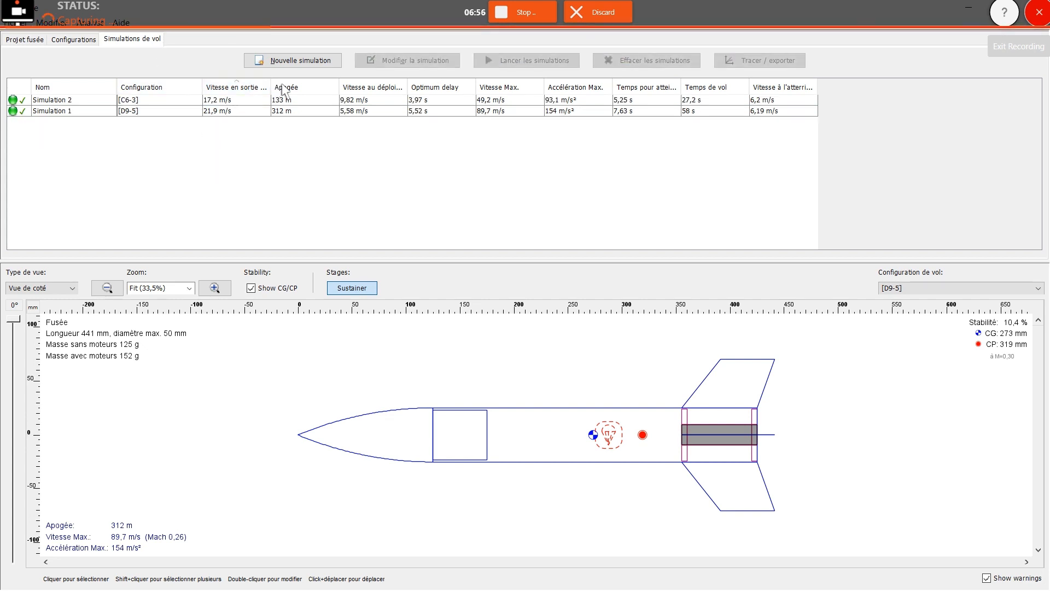
{"action": "left_click_drag", "start_coordinate": [275, 90], "coordinate": [307, 90]}
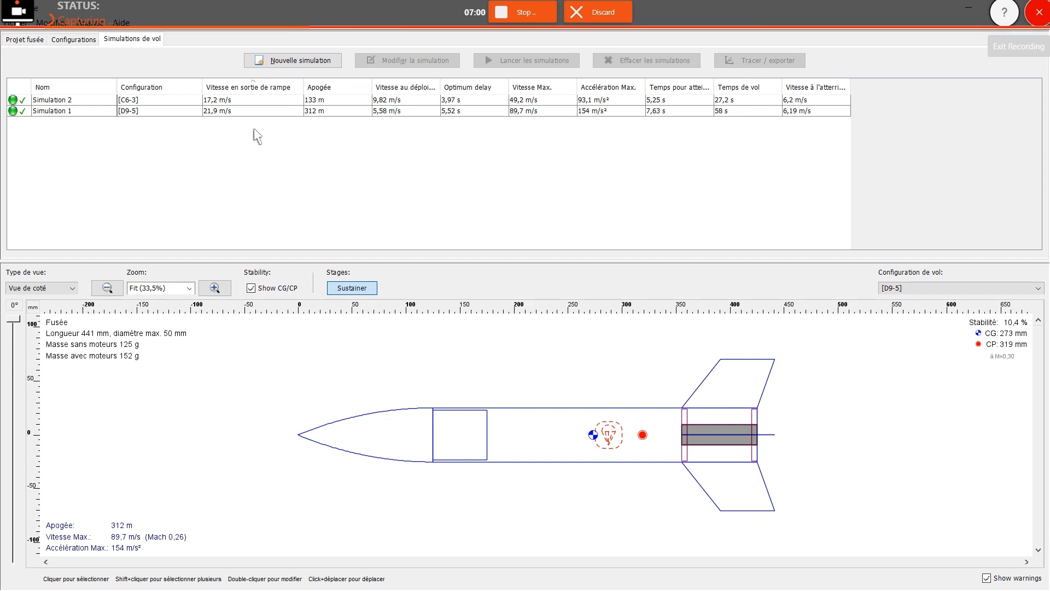
{"action": "left_click", "coordinate": [249, 112]}
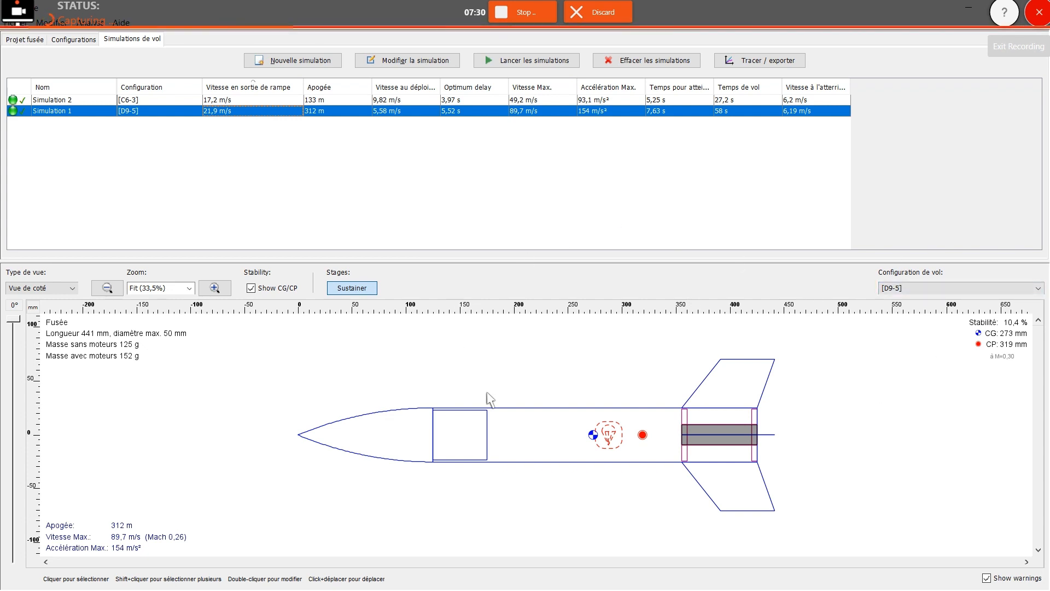
{"action": "left_click", "coordinate": [249, 89]}
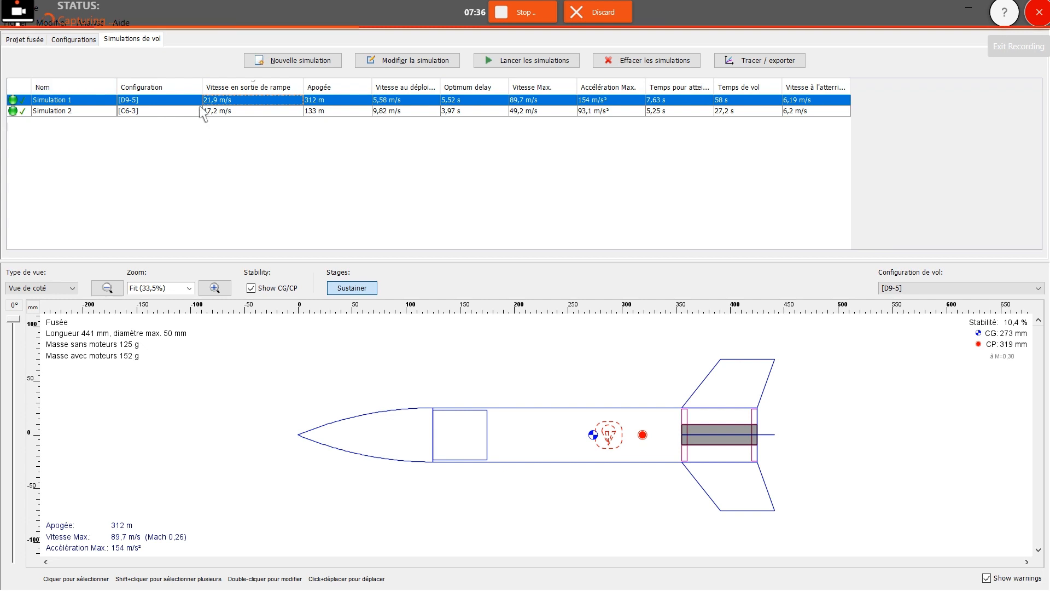
{"action": "left_click_drag", "start_coordinate": [200, 104], "coordinate": [200, 120]}
{"action": "left_click", "coordinate": [215, 153]}
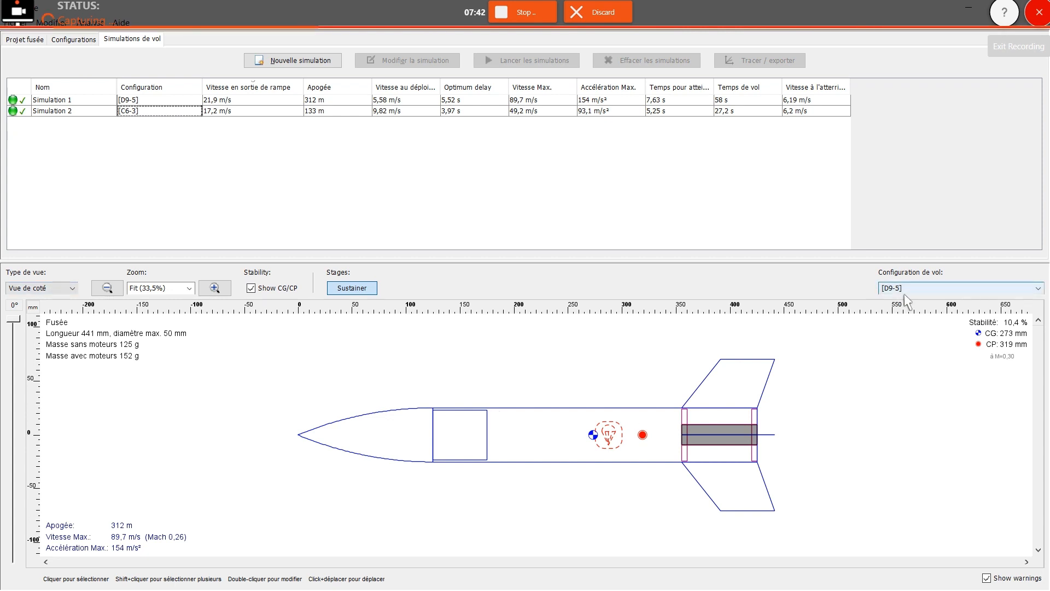
Examine the details and thrust curve of the Klima D9 motor in the D9-5 configuration, then close the motor selection.
{"action": "left_click", "coordinate": [73, 40]}
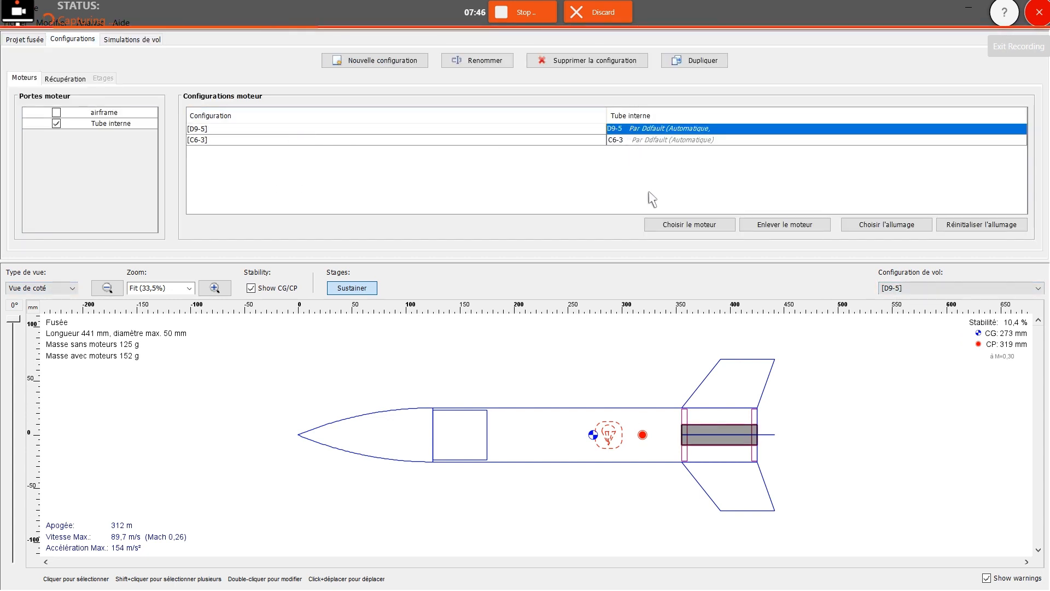
{"action": "double_click", "coordinate": [636, 132]}
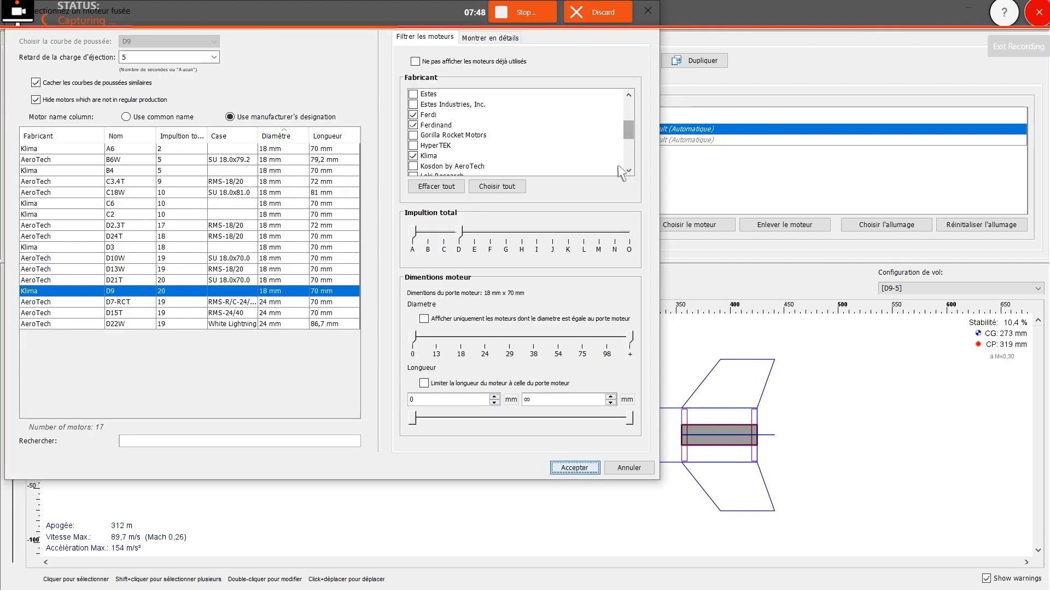
{"action": "left_click", "coordinate": [475, 37]}
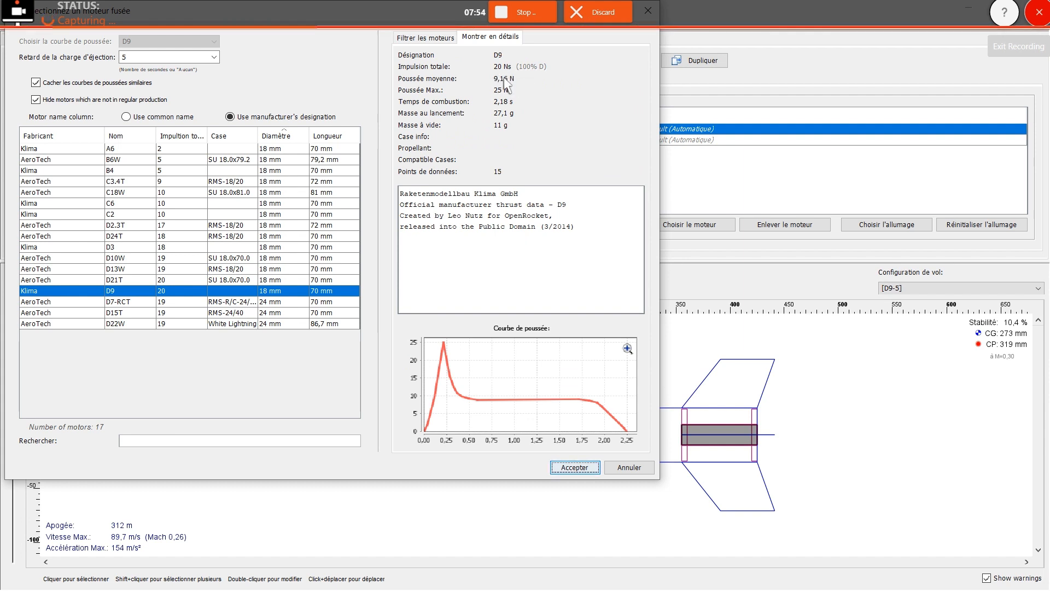
{"action": "left_click", "coordinate": [593, 470]}
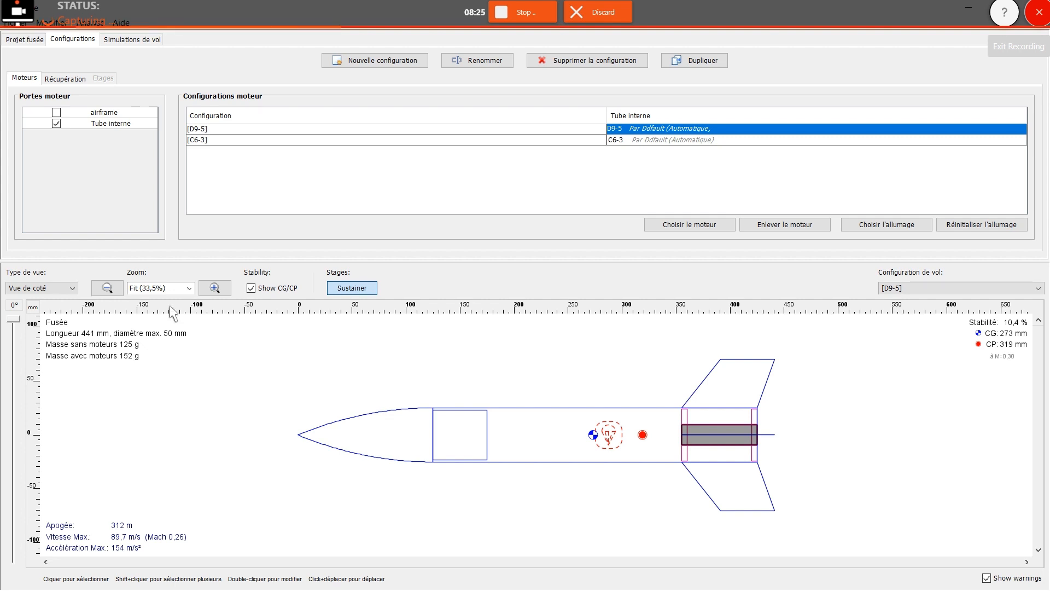
Return to the flight simulations and compare the landing speeds of the D9-5 and C6-3 flights.
{"action": "left_click", "coordinate": [132, 40]}
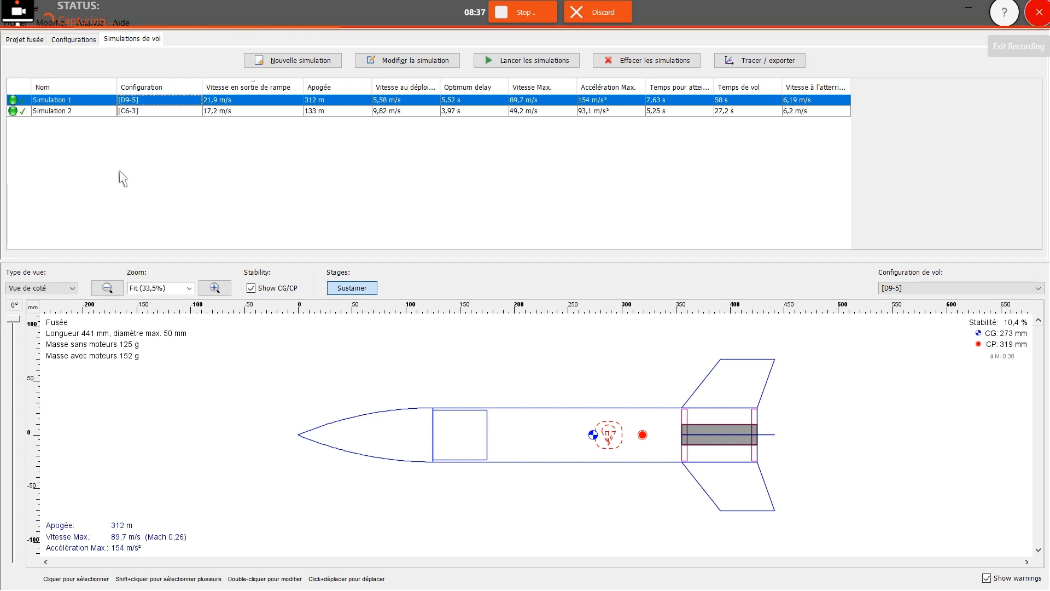
{"action": "left_click", "coordinate": [809, 110]}
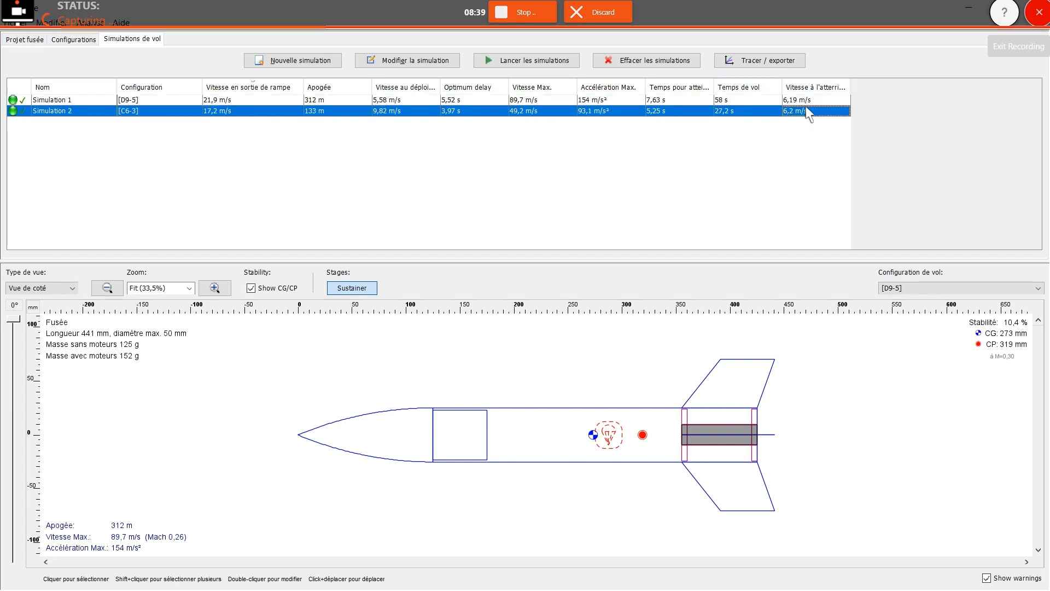
{"action": "left_click", "coordinate": [808, 101]}
{"action": "left_click", "coordinate": [803, 112]}
{"action": "left_click", "coordinate": [808, 100]}
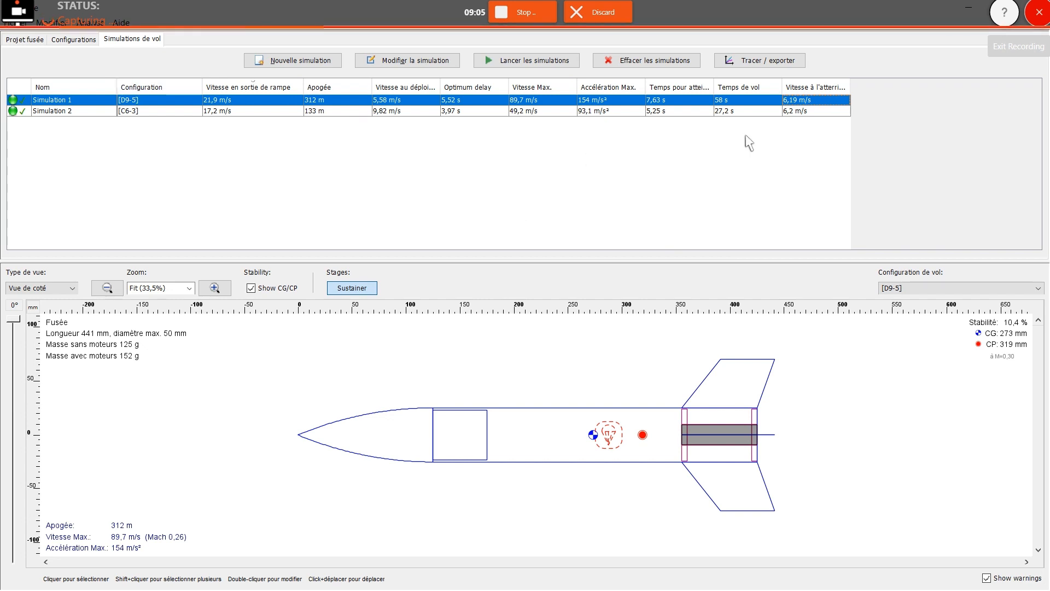
Sort the simulations by landing speed, widen that column to show its full heading and clear the selection.
{"action": "left_click", "coordinate": [823, 89]}
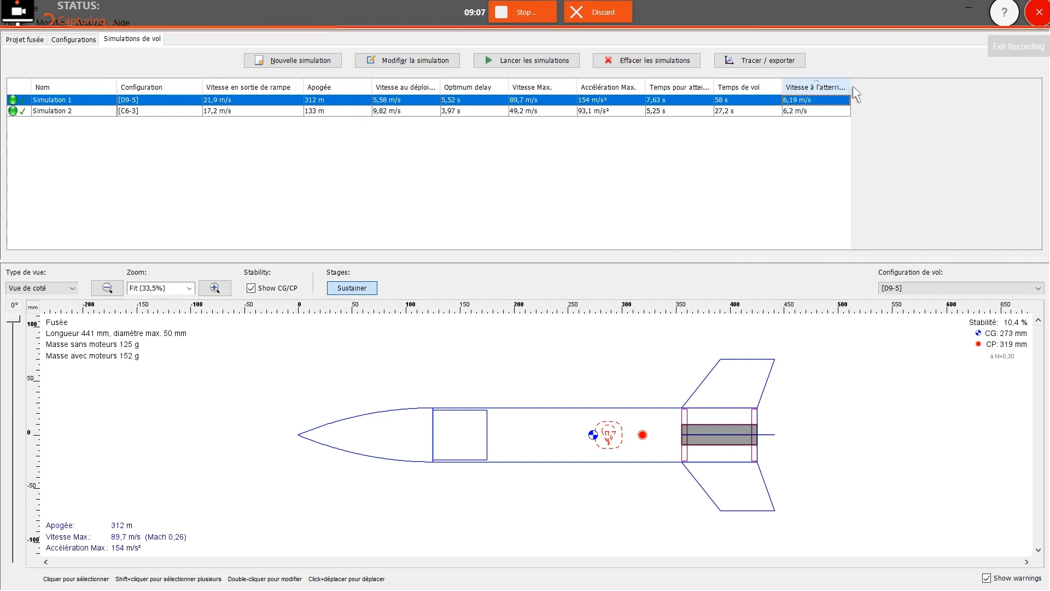
{"action": "left_click_drag", "start_coordinate": [851, 92], "coordinate": [898, 121]}
{"action": "left_click", "coordinate": [879, 186]}
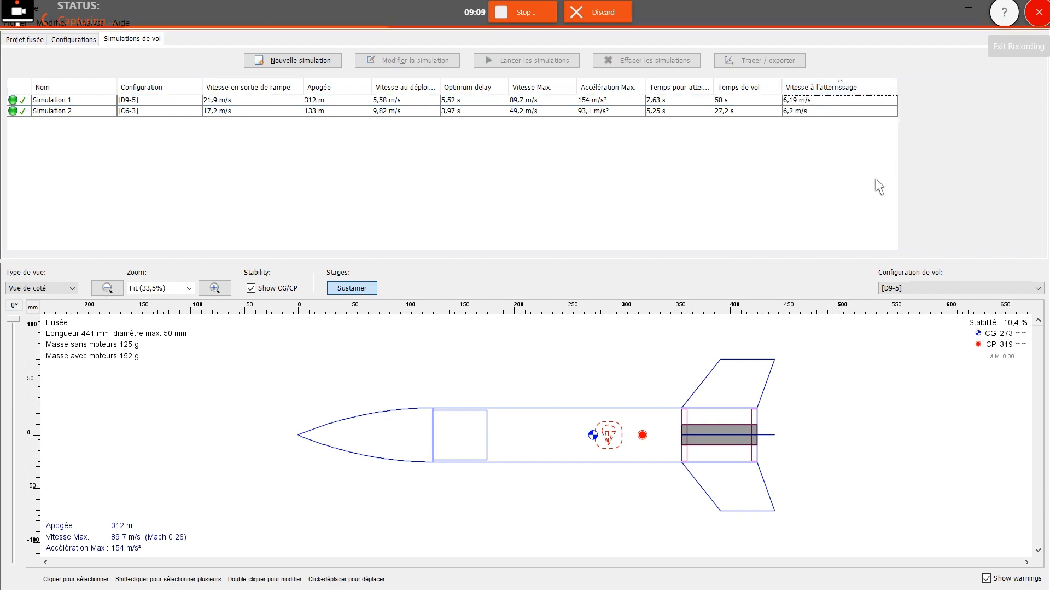
Set the parachute's canopy diameter to 450 mm in the rocket design and accept the change.
{"action": "left_click", "coordinate": [46, 41]}
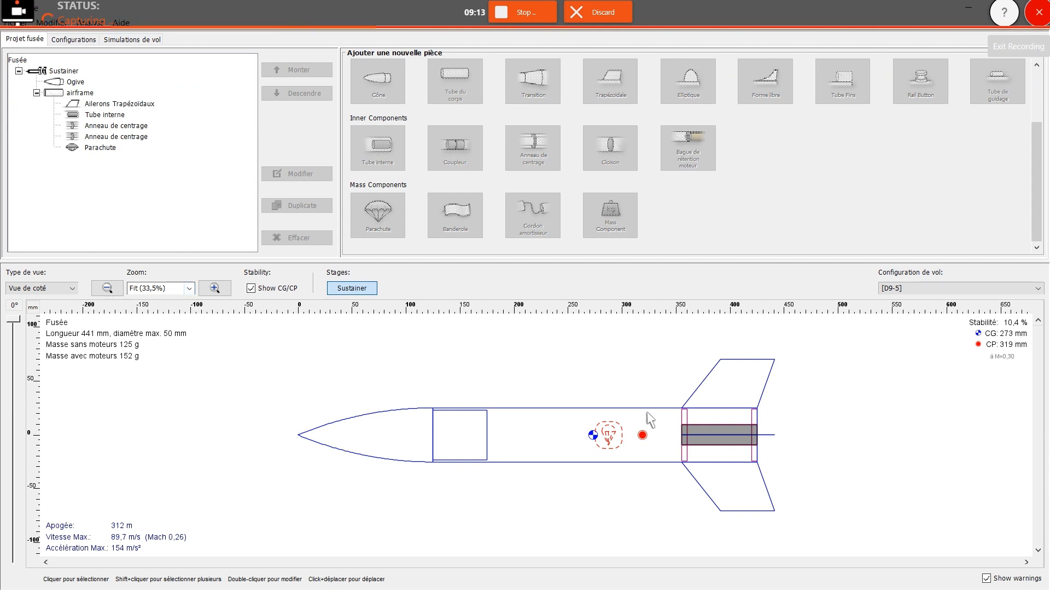
{"action": "double_click", "coordinate": [100, 148]}
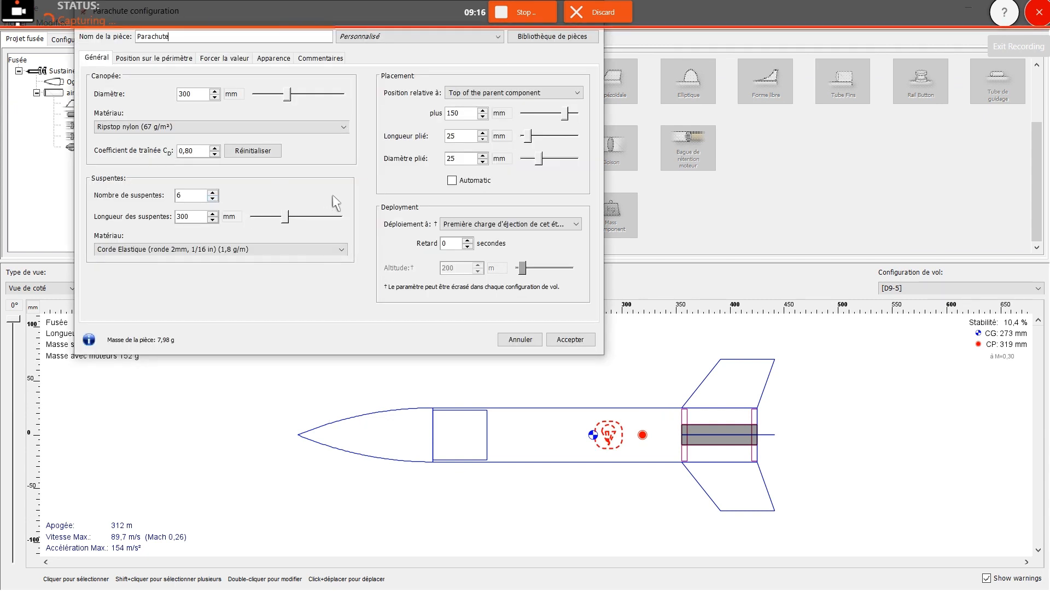
{"action": "double_click", "coordinate": [185, 96]}
{"action": "key", "text": "Return"}
{"action": "left_click", "coordinate": [568, 339]}
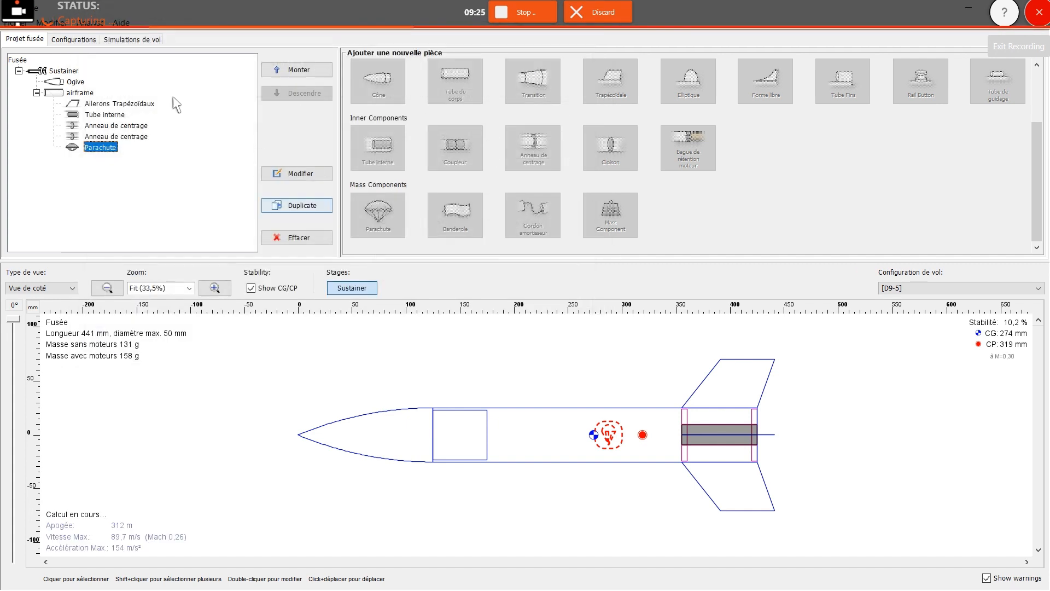
Rerun both the D9-5 and C6-3 flight simulations with the modified parachute.
{"action": "left_click", "coordinate": [131, 39]}
{"action": "left_click", "coordinate": [804, 111], "text": "shift"}
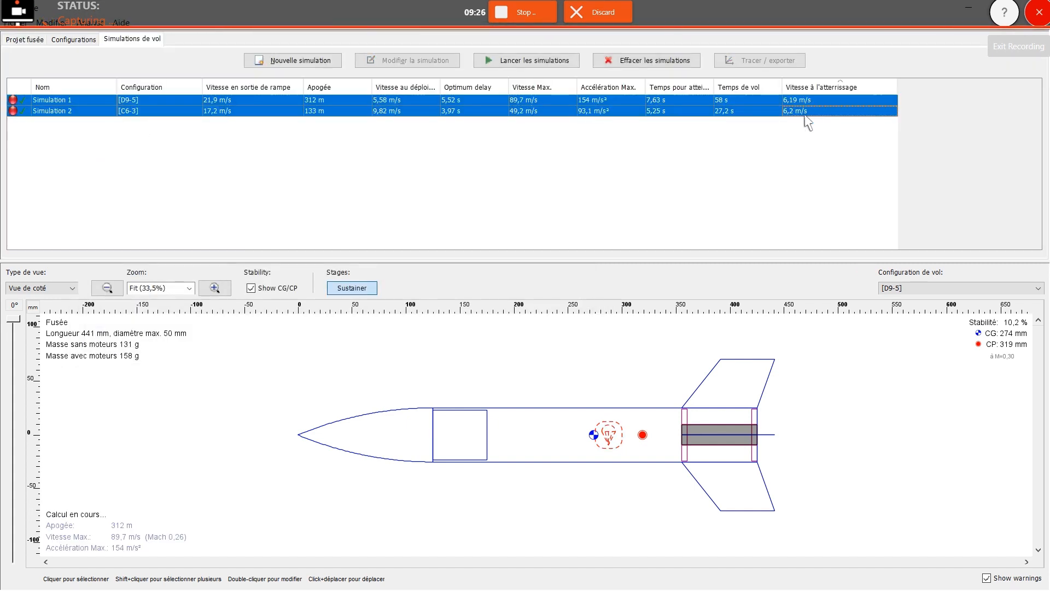
{"action": "left_click", "coordinate": [571, 63]}
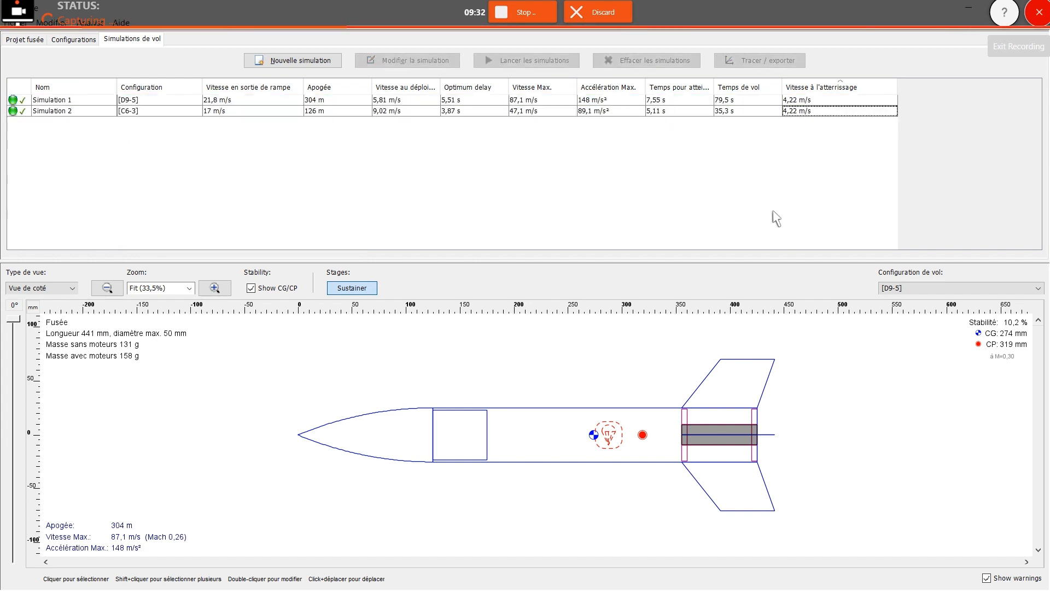
Return to the rocket design and review the parachute's canopy, line and deployment settings.
{"action": "left_click", "coordinate": [25, 39]}
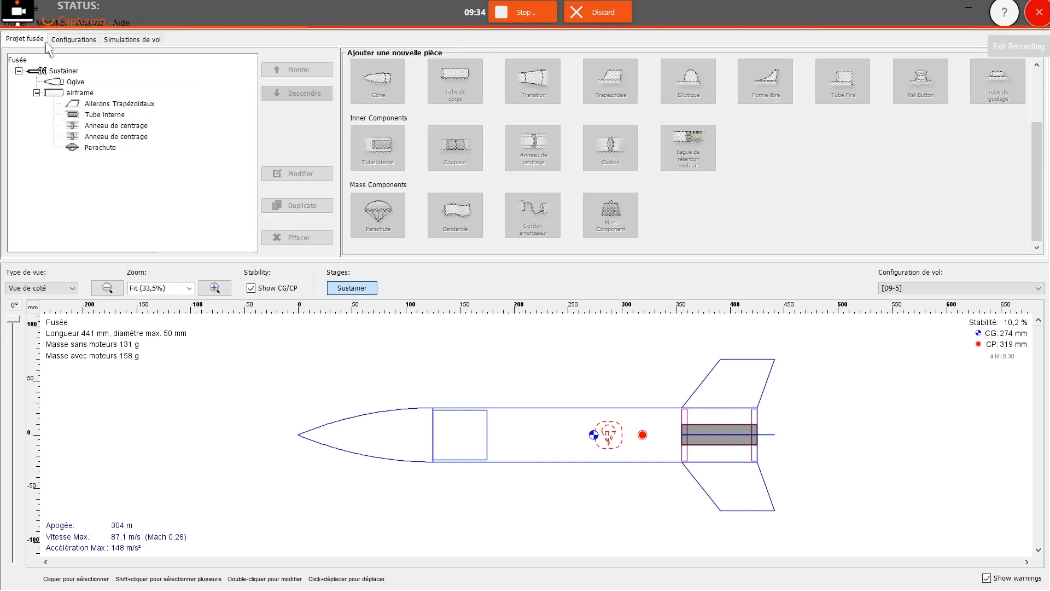
{"action": "left_click", "coordinate": [297, 173]}
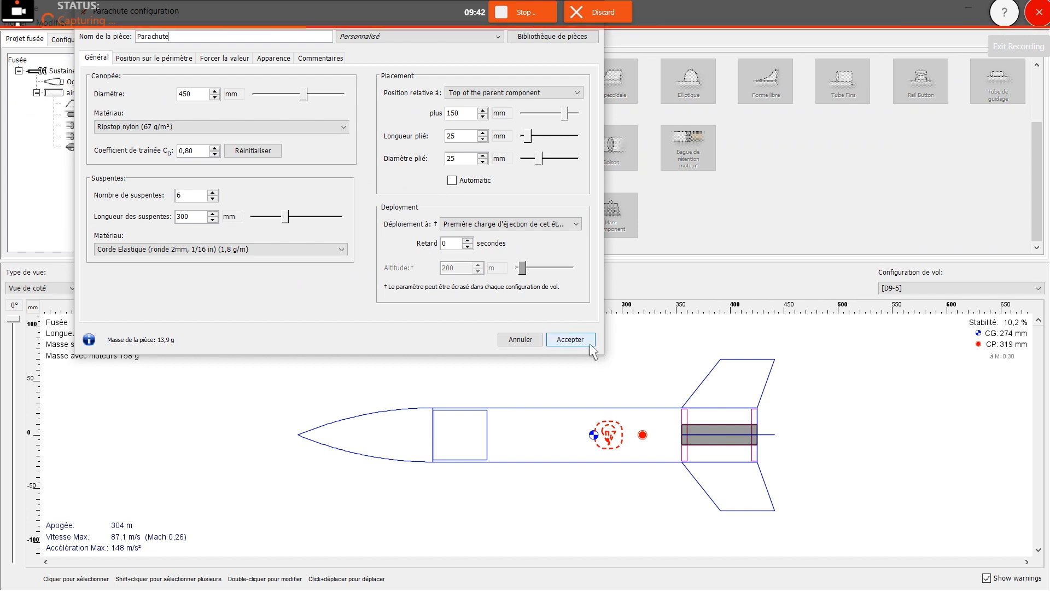
{"action": "left_click", "coordinate": [570, 339]}
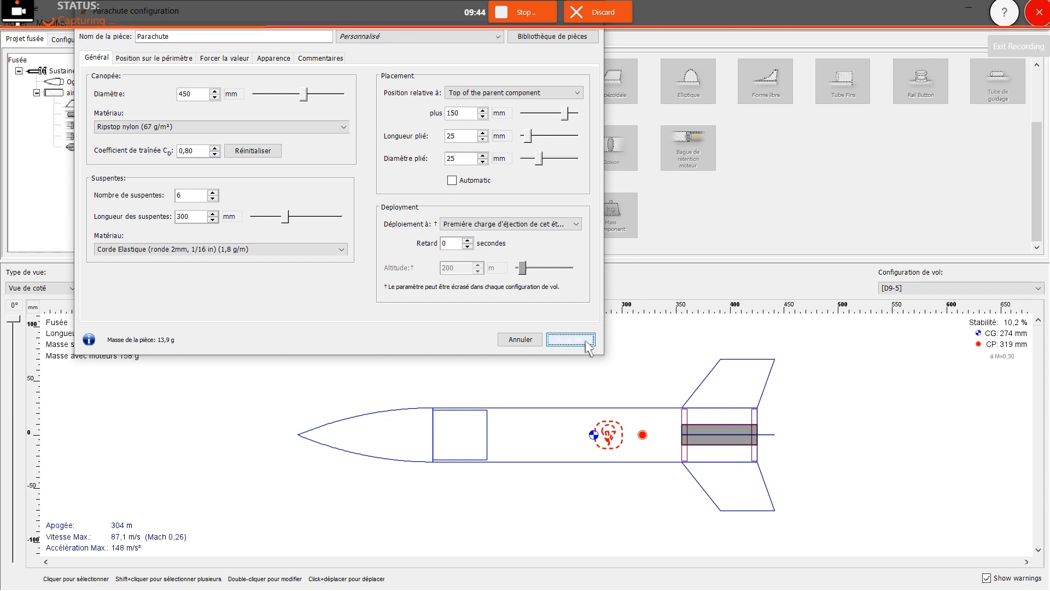
{"action": "left_click", "coordinate": [241, 204]}
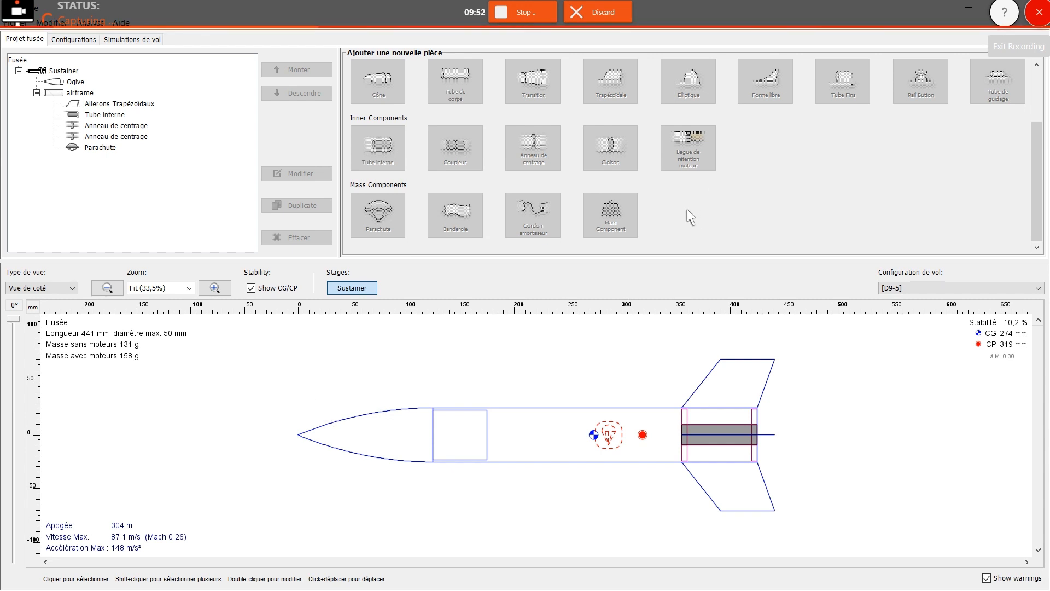
{"action": "left_click", "coordinate": [422, 410]}
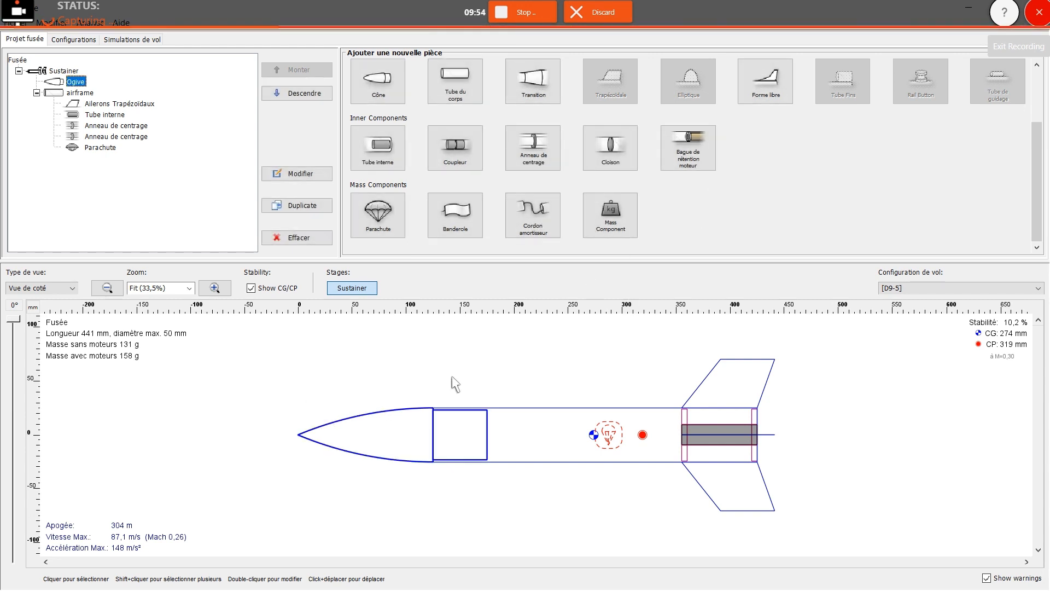
{"action": "scroll", "coordinate": [735, 186], "scroll_direction": "up", "scroll_amount": 2}
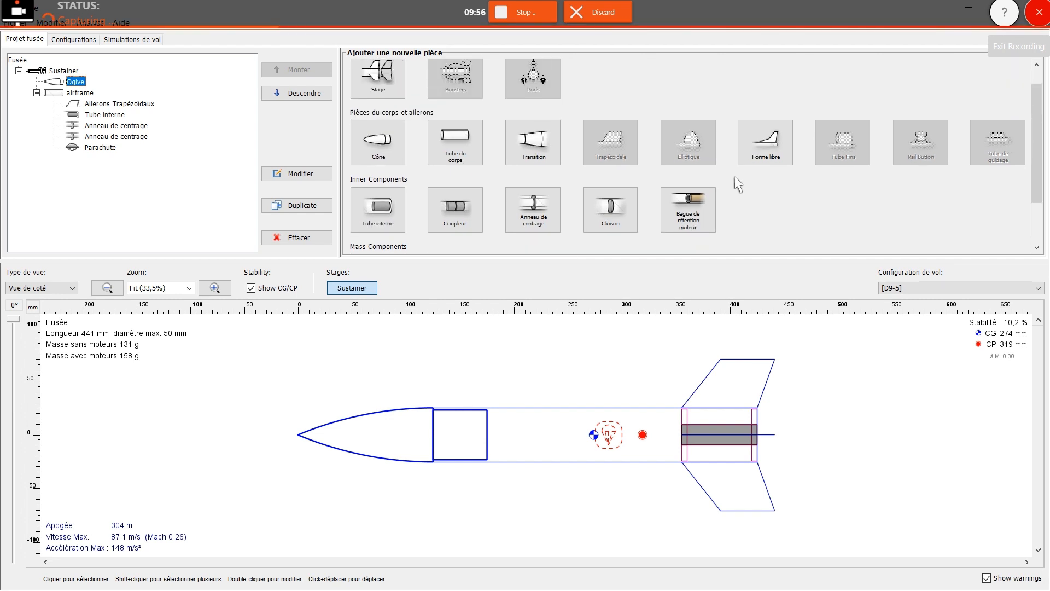
{"action": "scroll", "coordinate": [738, 186], "scroll_direction": "down", "scroll_amount": 2}
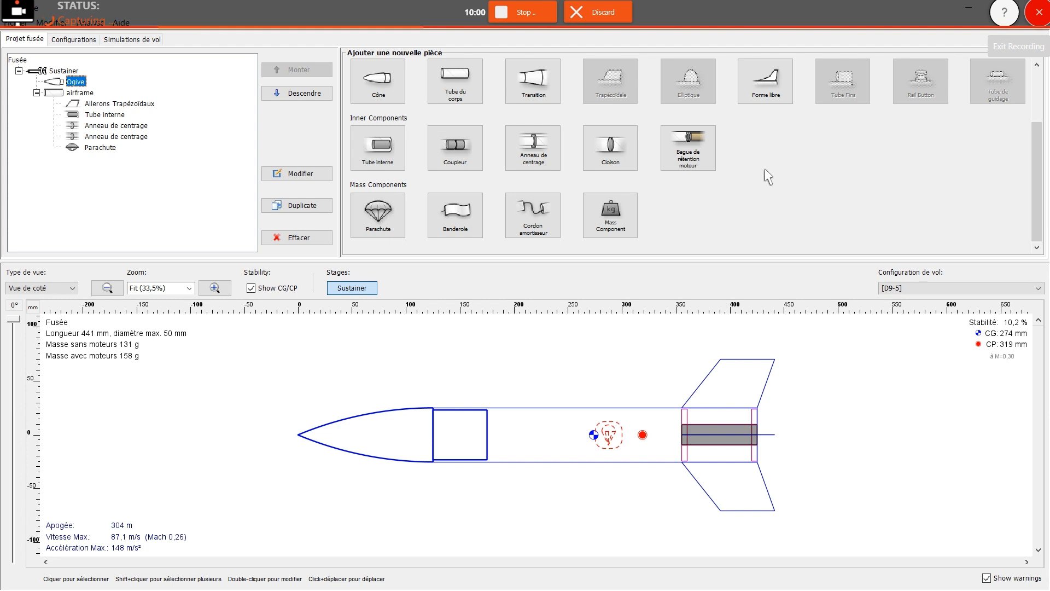
Add a motor retention ring to the inner tube, positioned 0 mm from the top of the parent component.
{"action": "left_click", "coordinate": [736, 428]}
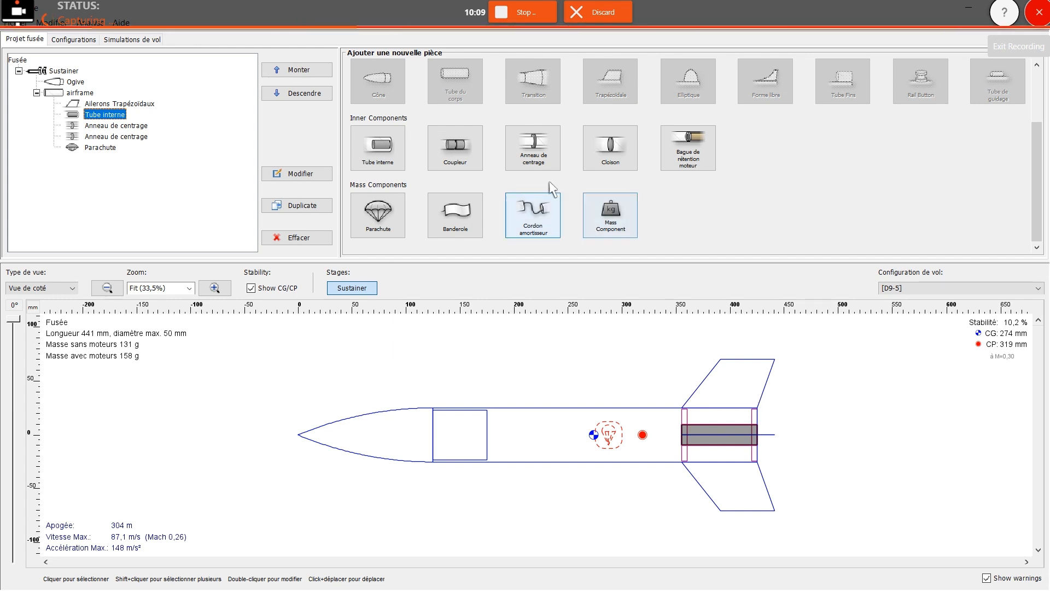
{"action": "left_click", "coordinate": [709, 164]}
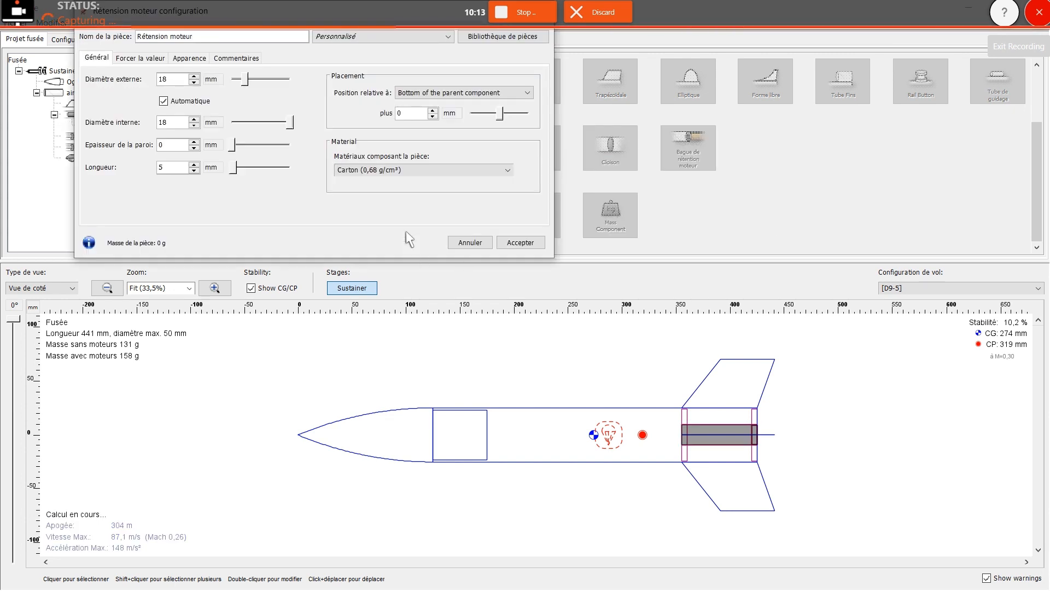
{"action": "left_click", "coordinate": [499, 93]}
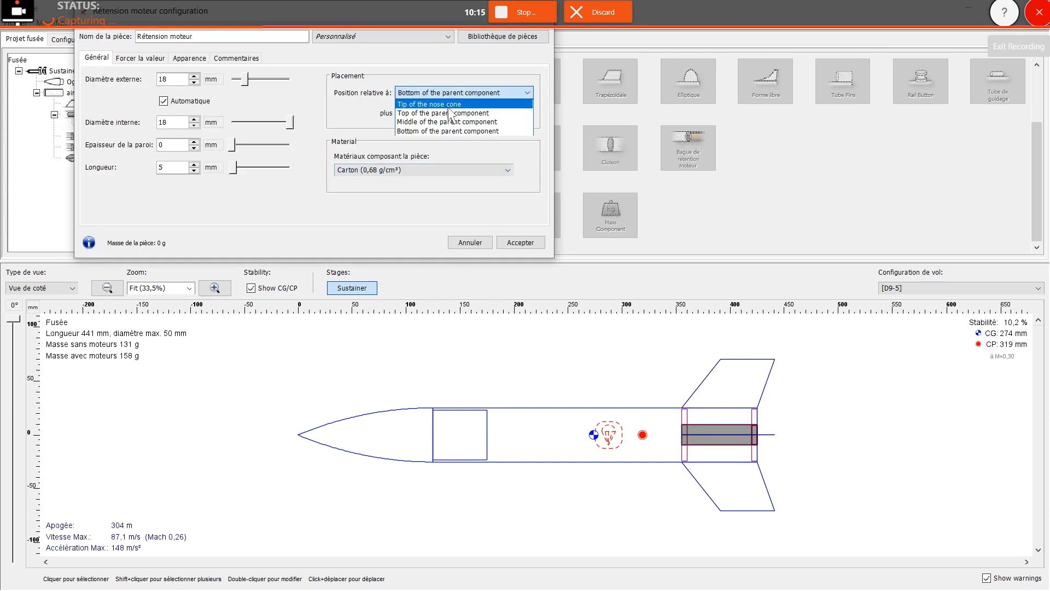
{"action": "left_click", "coordinate": [450, 113]}
{"action": "double_click", "coordinate": [408, 114]}
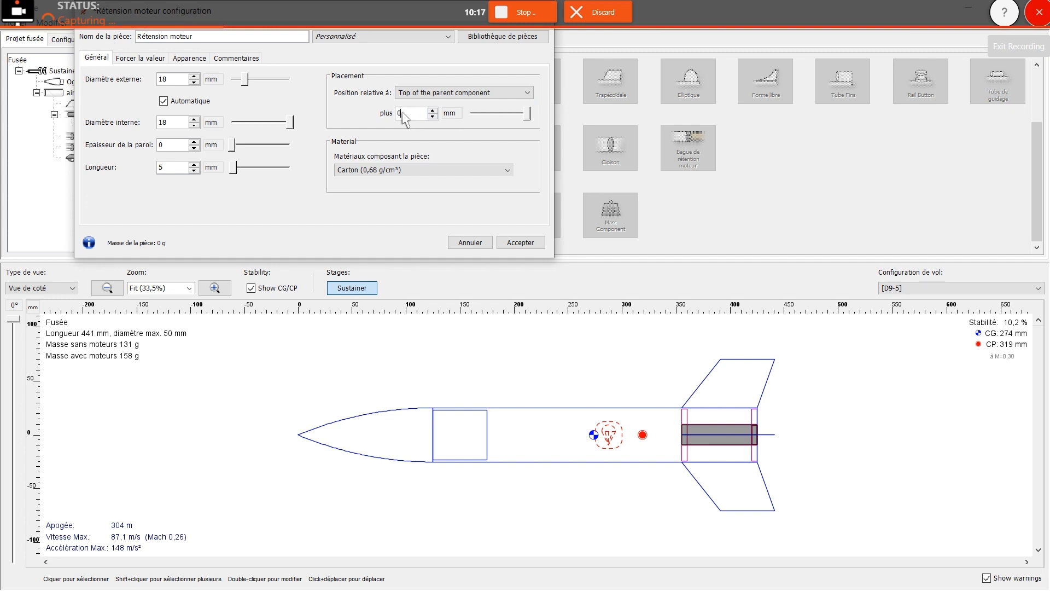
{"action": "type", "text": "0"}
{"action": "key", "text": "Return"}
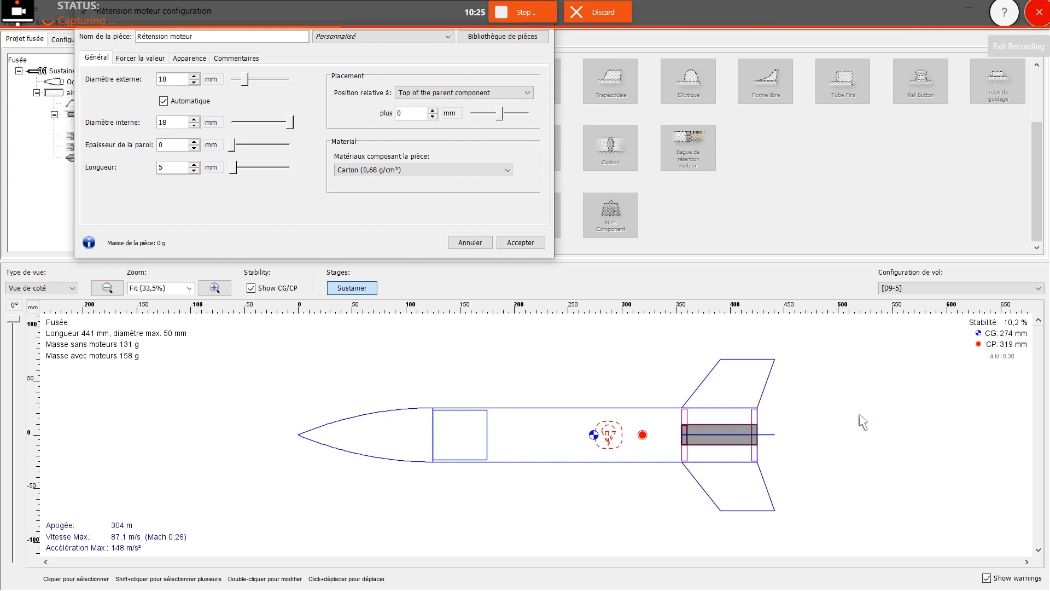
{"action": "left_click", "coordinate": [519, 244]}
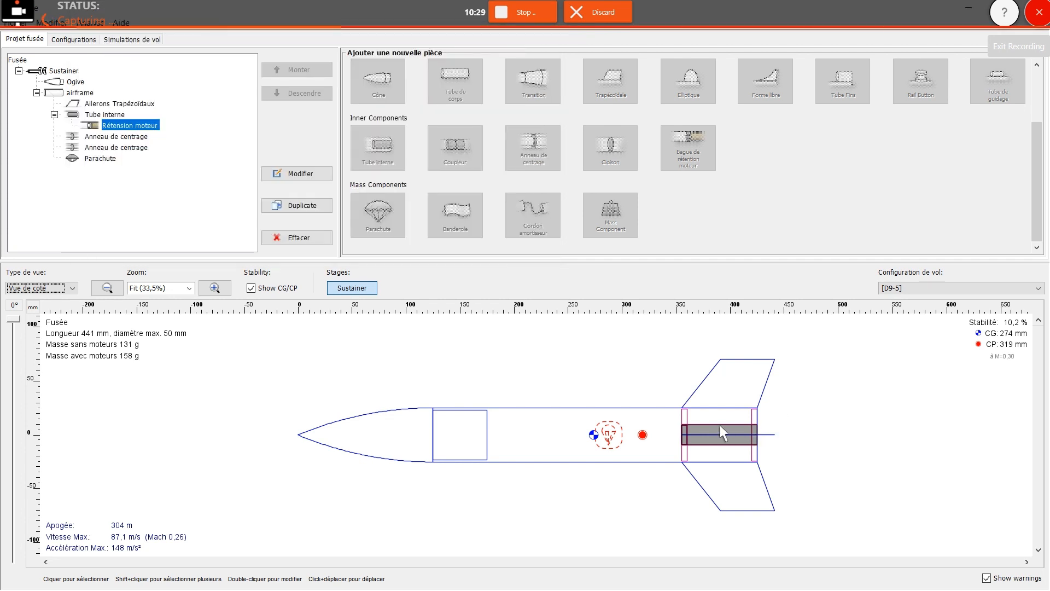
Set the inner tube's length to 75 mm so that it extends forward of the motor.
{"action": "left_click", "coordinate": [721, 425]}
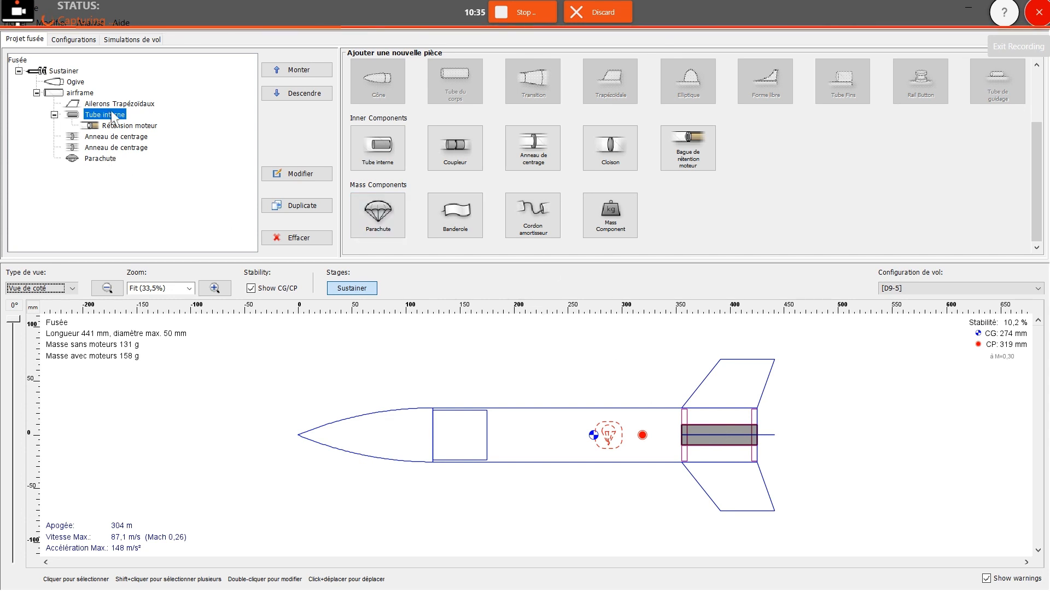
{"action": "left_click", "coordinate": [298, 174]}
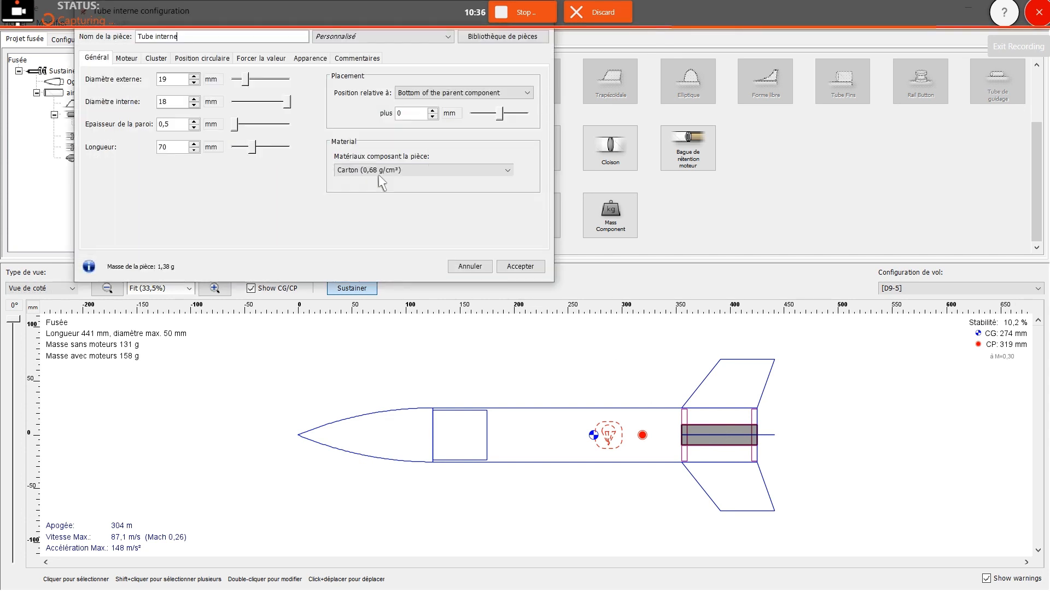
{"action": "left_click", "coordinate": [199, 145]}
{"action": "left_click", "coordinate": [199, 145]}
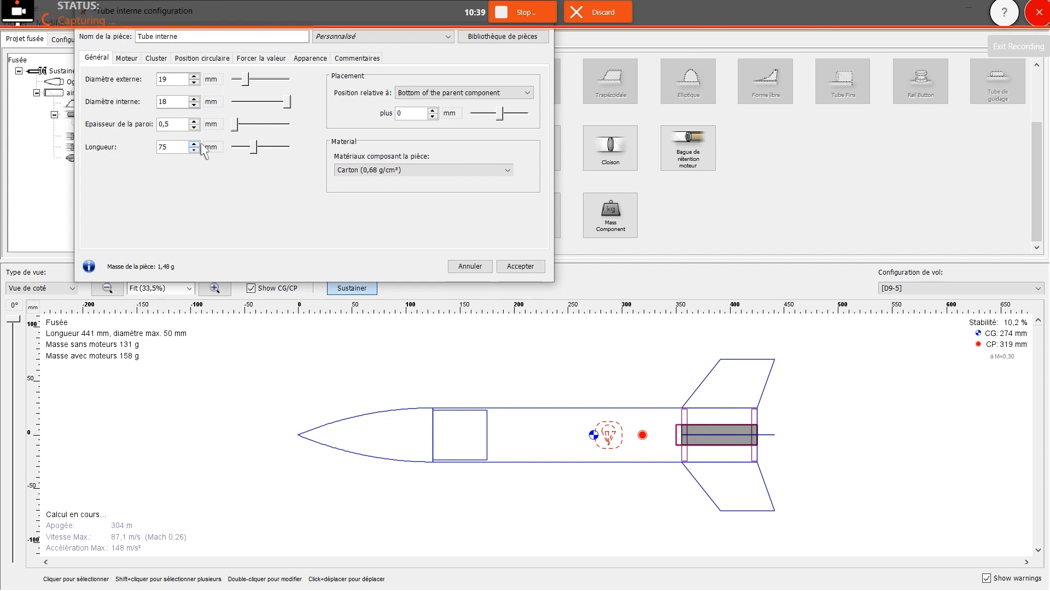
{"action": "left_click", "coordinate": [513, 266]}
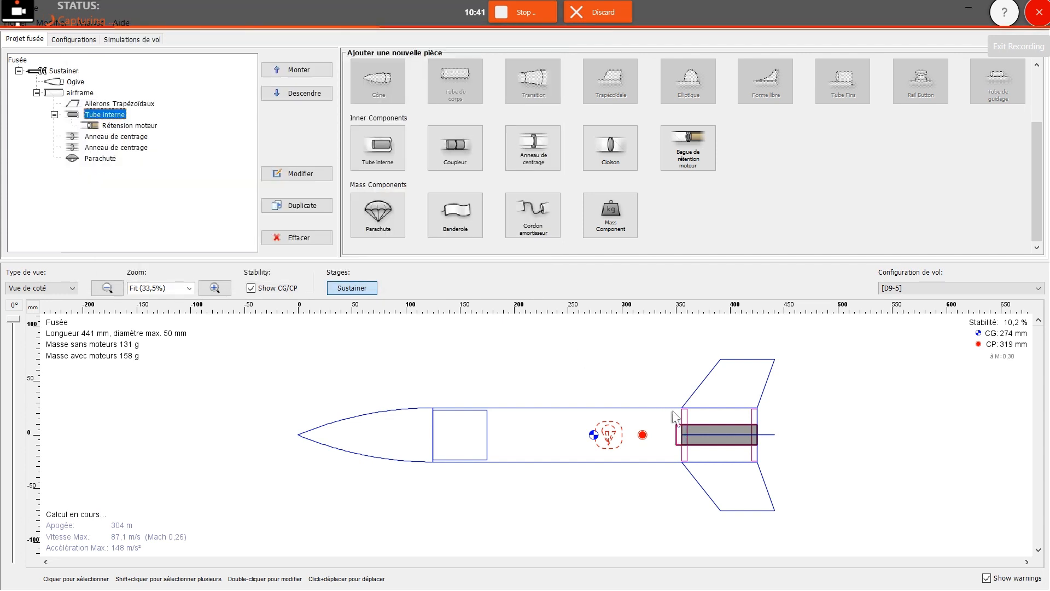
Check the motor retention ring against the inner tube and lengthen the tube further, to slightly more than 76 mm.
{"action": "left_click", "coordinate": [129, 125]}
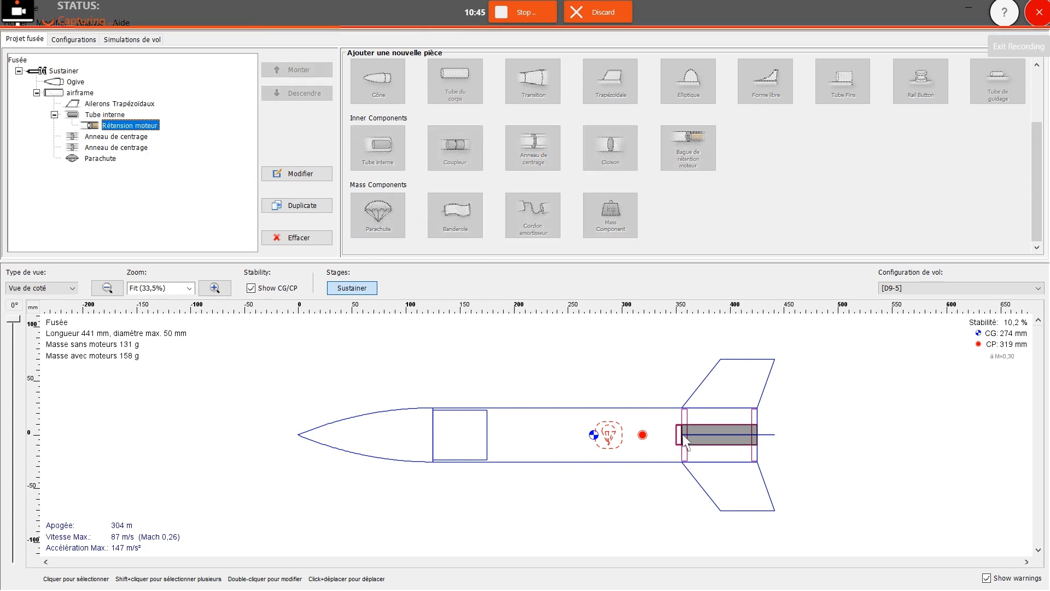
{"action": "key", "text": "Up"}
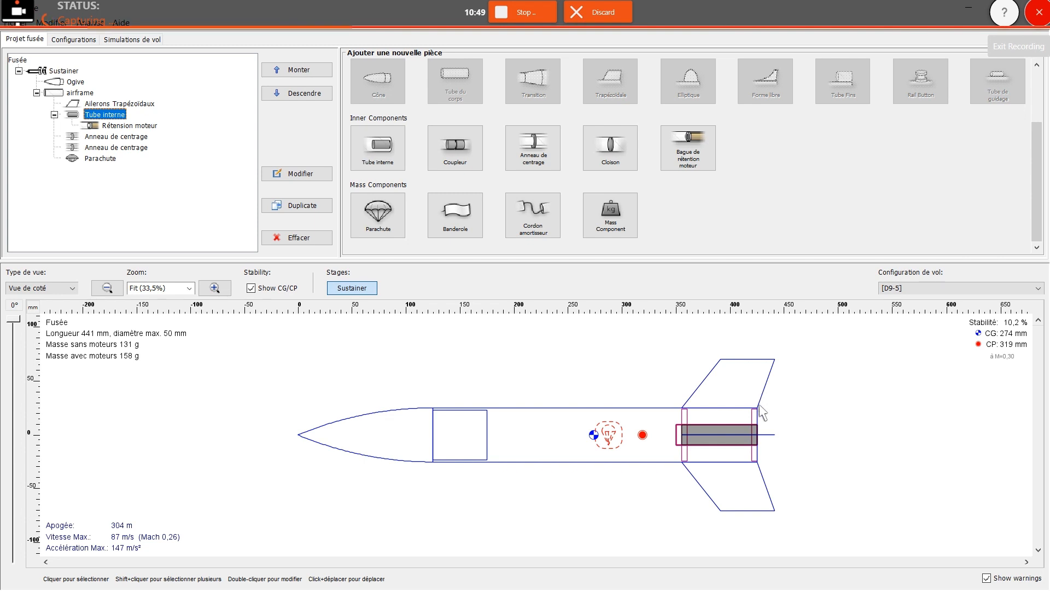
{"action": "key", "text": "Up"}
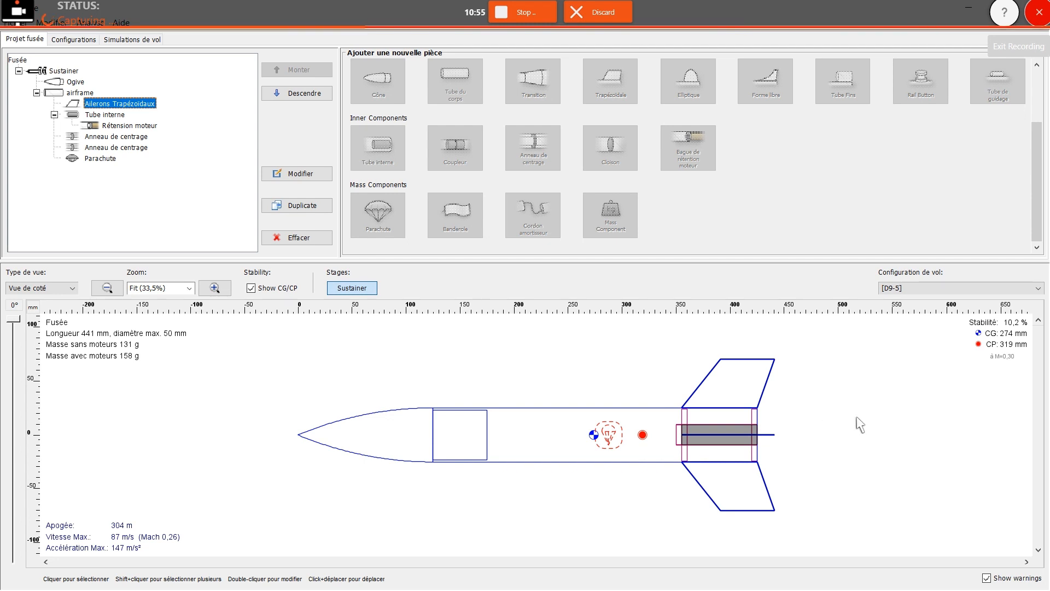
{"action": "left_click", "coordinate": [105, 115]}
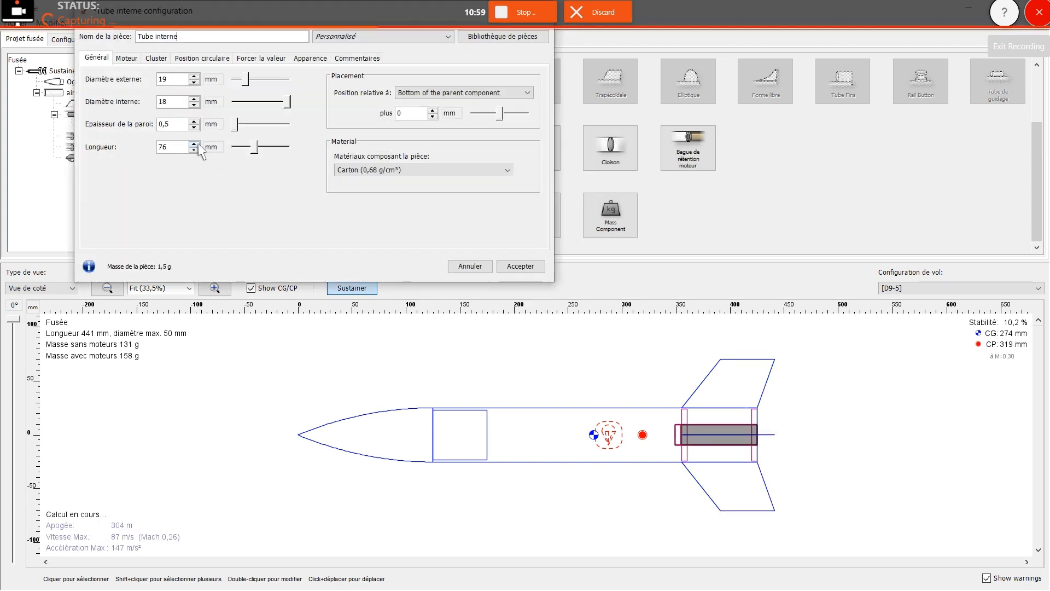
{"action": "left_click", "coordinate": [522, 267]}
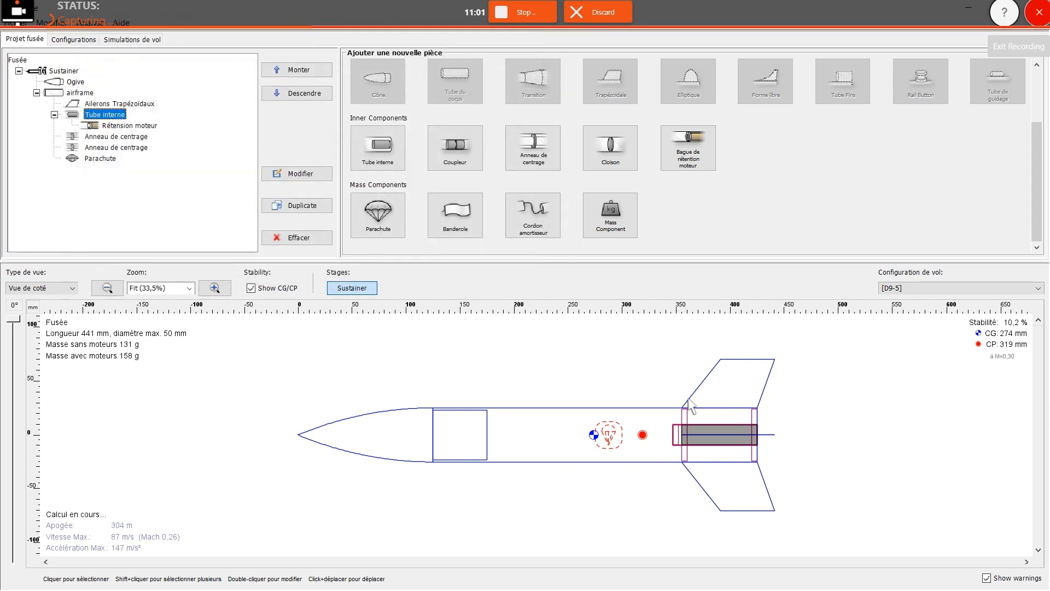
Add a mass component of type Altimeter to the nose cone, 49 mm from its top, with a mass of 30 g.
{"action": "left_click", "coordinate": [438, 430]}
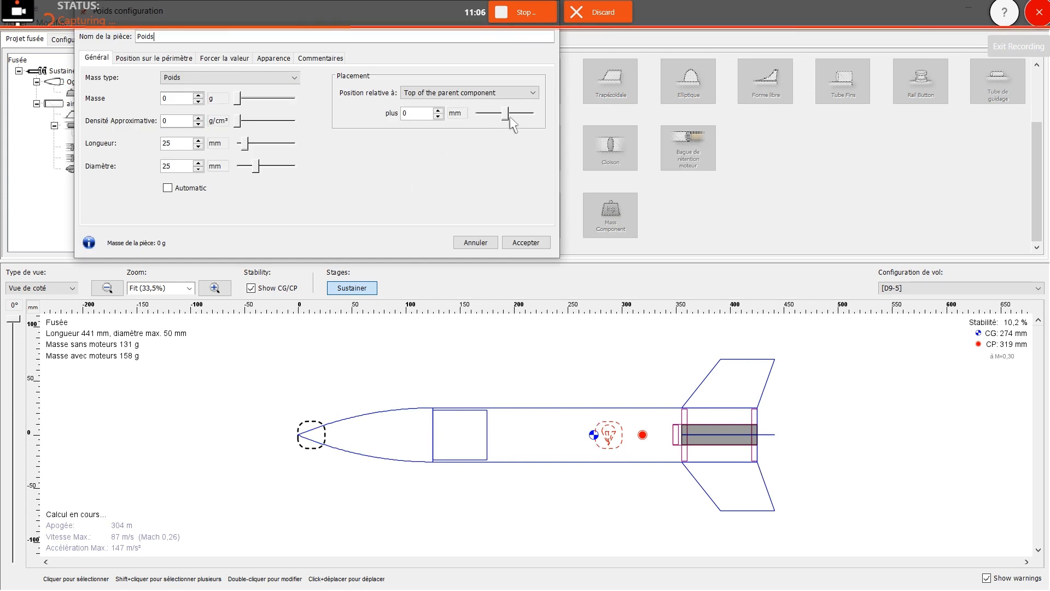
{"action": "left_click_drag", "start_coordinate": [507, 114], "coordinate": [522, 114]}
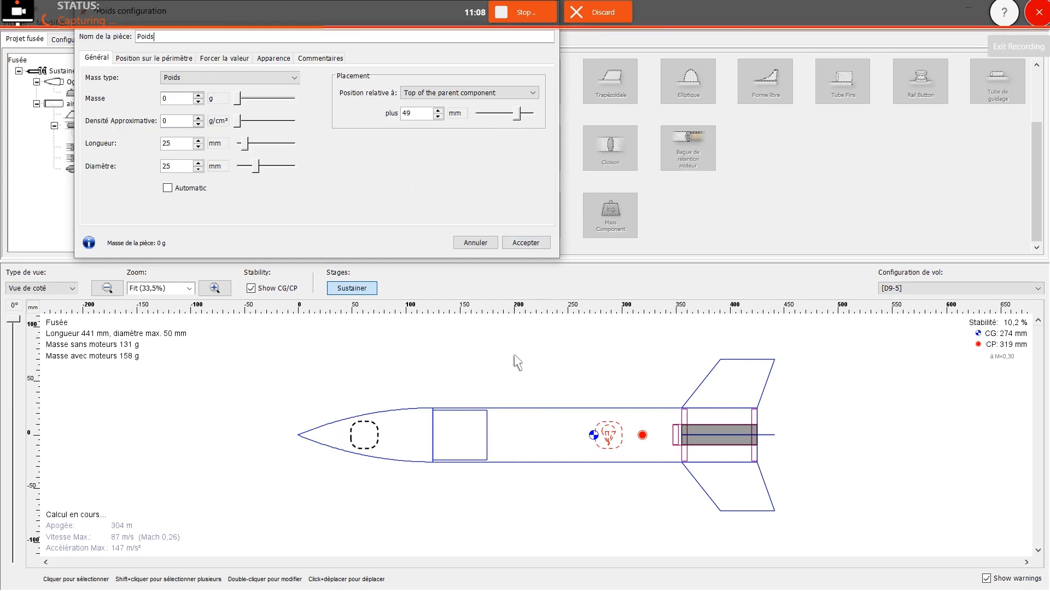
{"action": "left_click", "coordinate": [265, 82]}
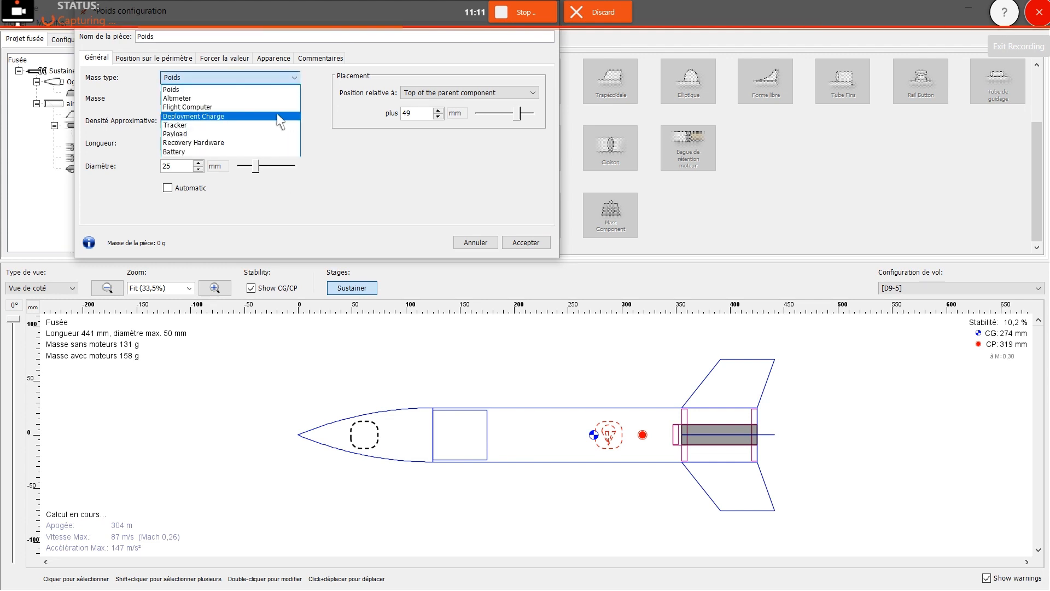
{"action": "left_click", "coordinate": [257, 92]}
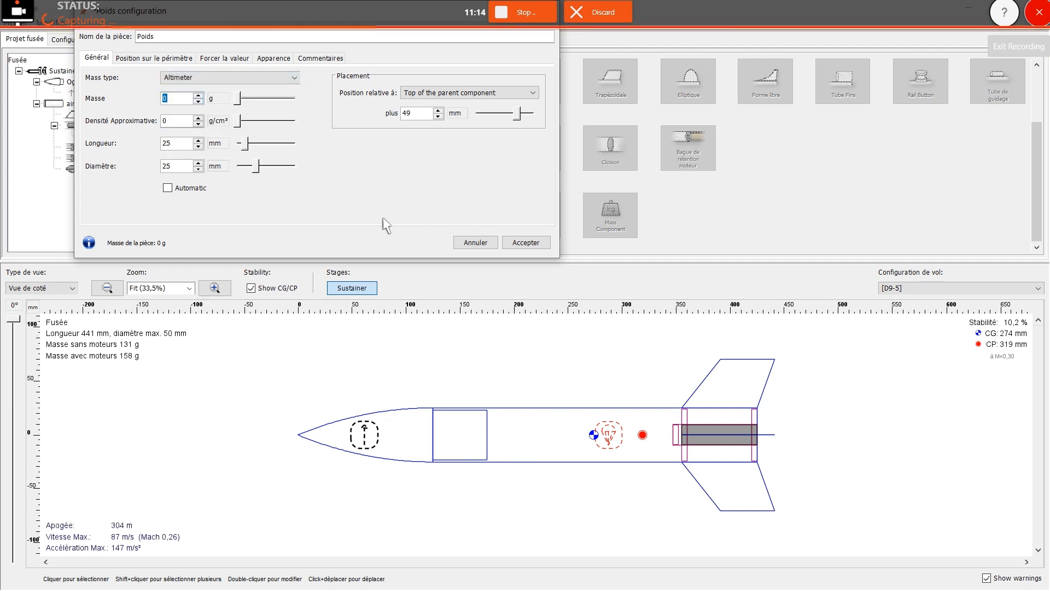
{"action": "type", "text": "30"}
{"action": "key", "text": "Return"}
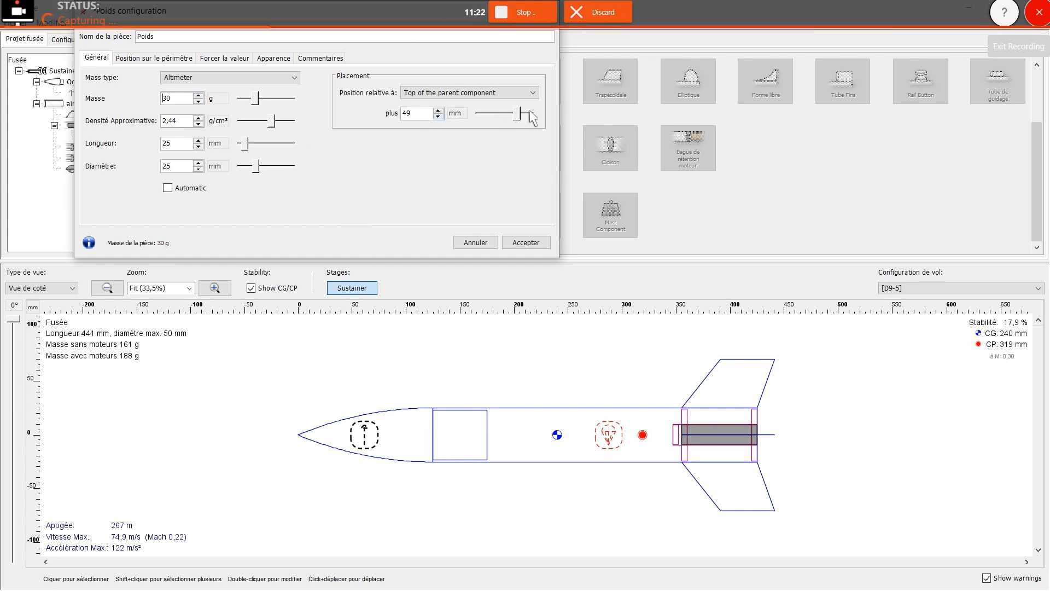
Place the altimeter 70 mm from the nose cone's top, keep its mass at 30 g and lengthen it to about 85 mm.
{"action": "left_click_drag", "start_coordinate": [533, 118], "coordinate": [529, 117]}
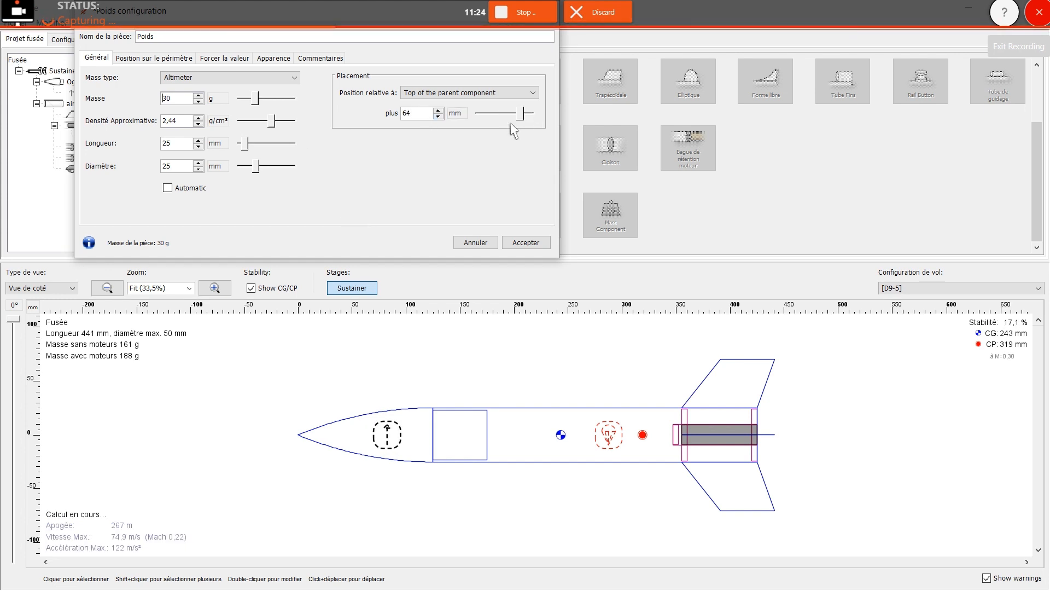
{"action": "left_click_drag", "start_coordinate": [272, 122], "coordinate": [277, 123]}
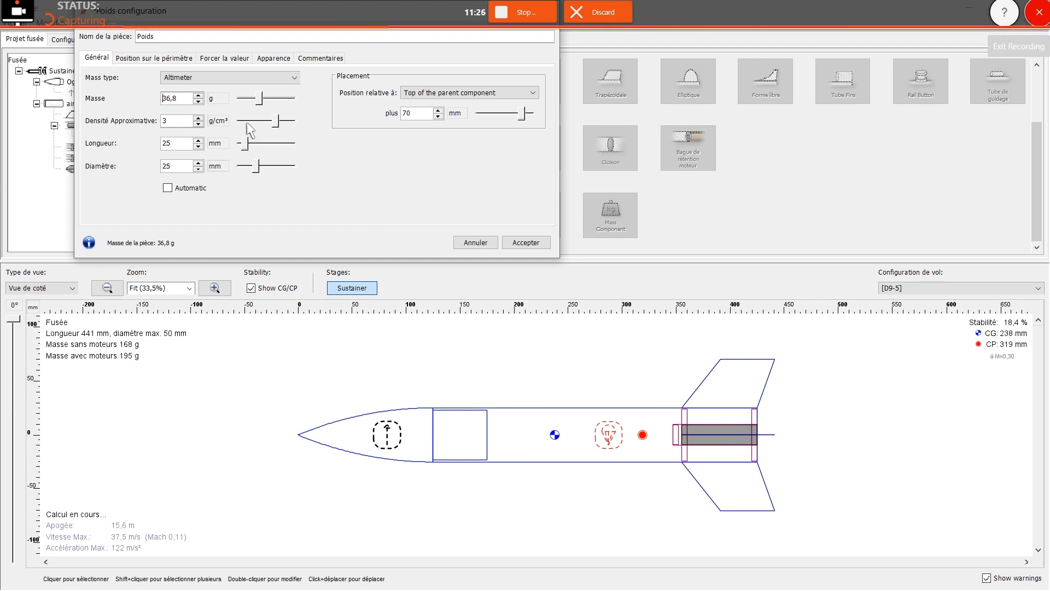
{"action": "left_click_drag", "start_coordinate": [182, 100], "coordinate": [146, 97]}
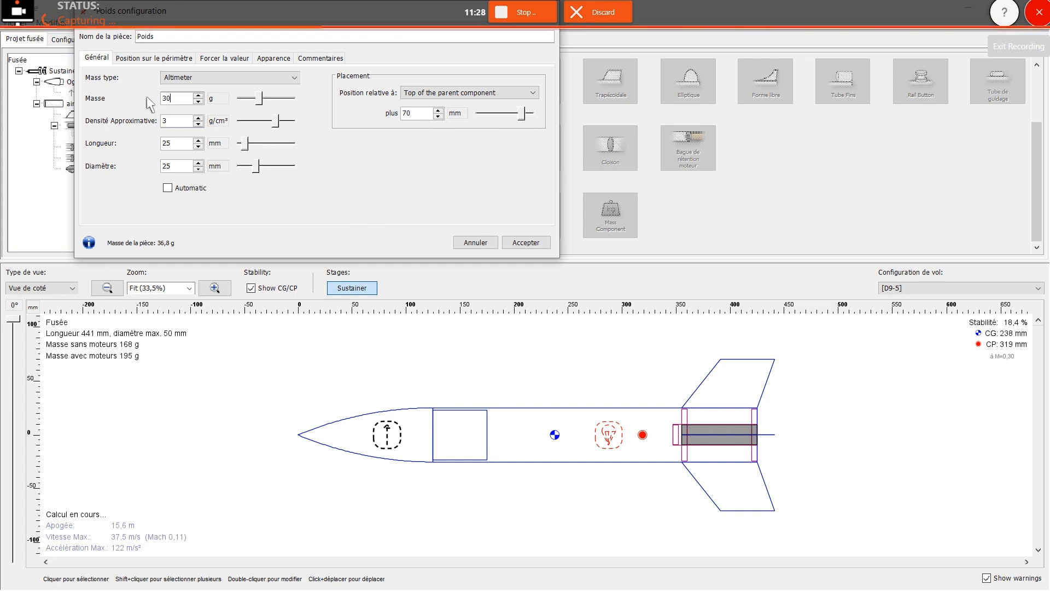
{"action": "type", "text": "30"}
{"action": "left_click_drag", "start_coordinate": [245, 143], "coordinate": [264, 147]}
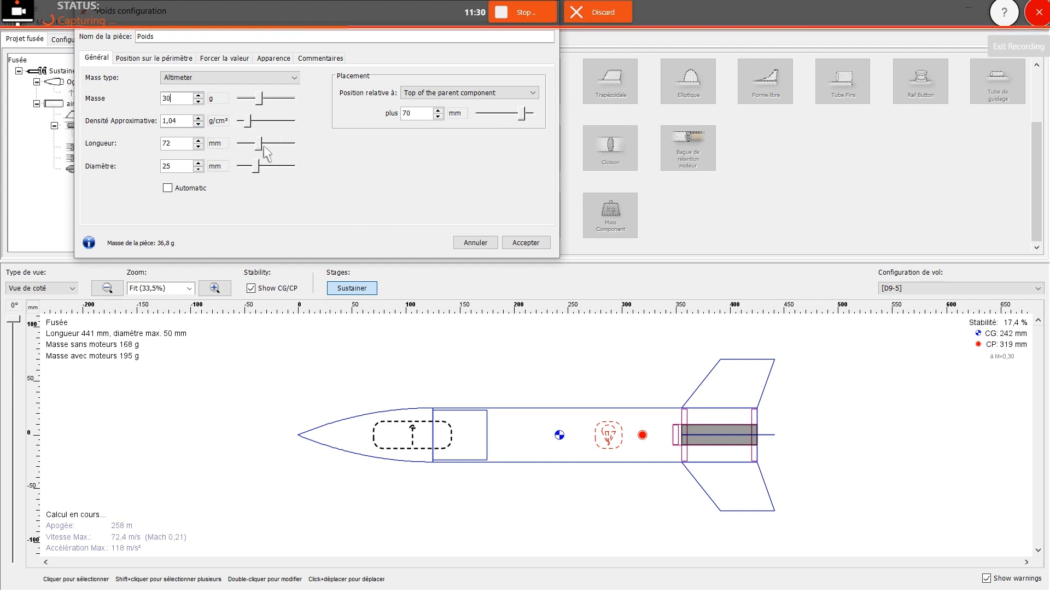
{"action": "left_click", "coordinate": [529, 244]}
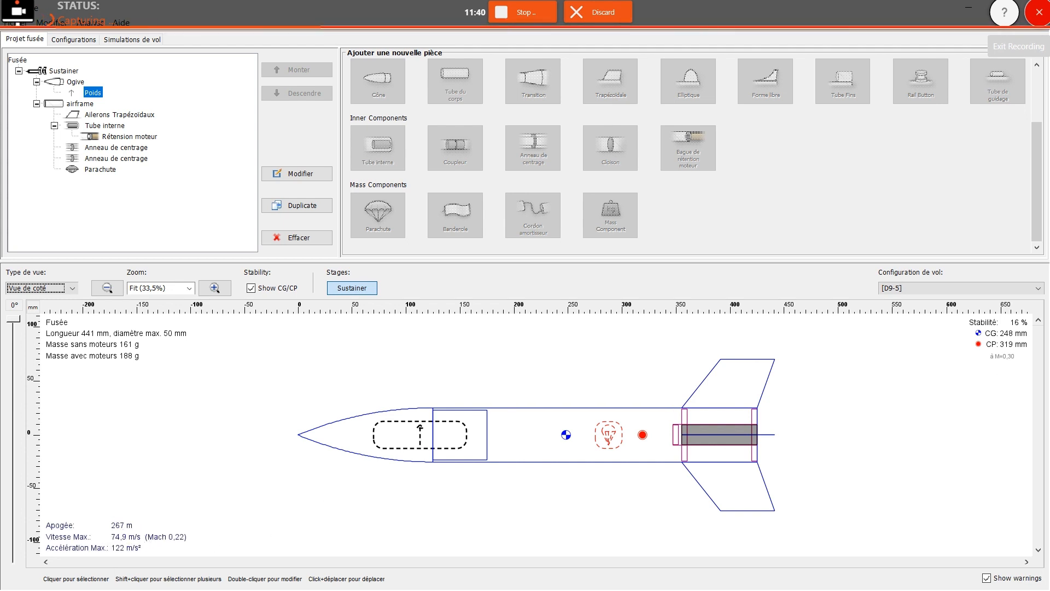
Set the height of the trapezoidal fins to 35 mm.
{"action": "double_click", "coordinate": [705, 392]}
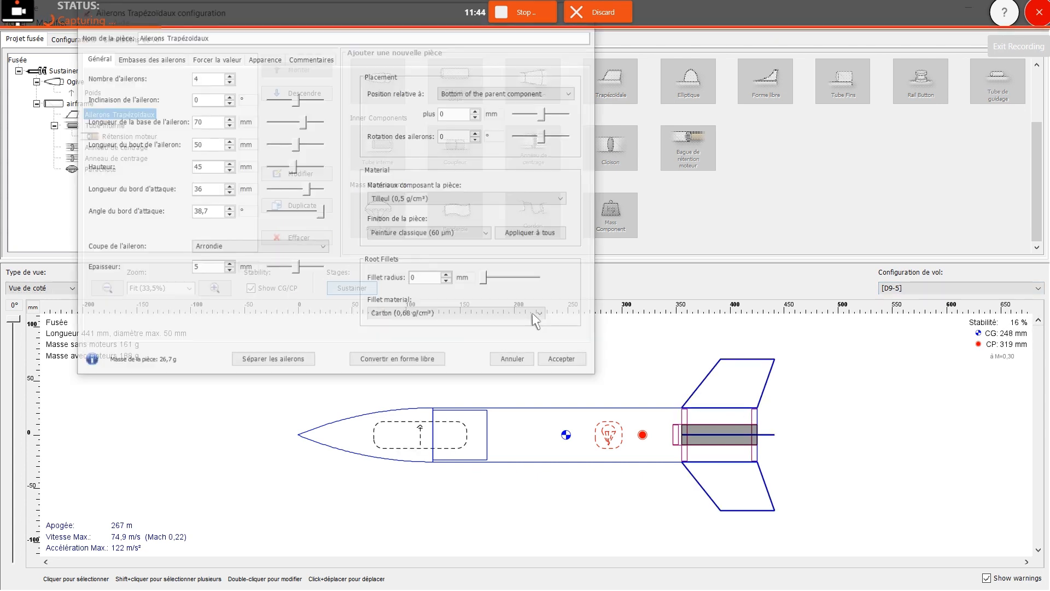
{"action": "double_click", "coordinate": [201, 167]}
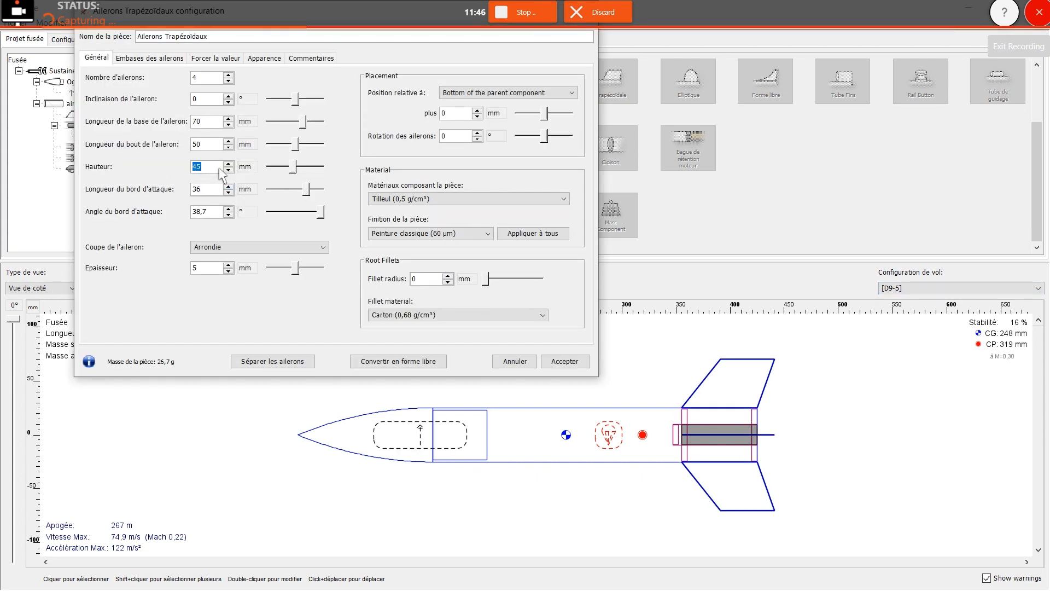
{"action": "type", "text": "35"}
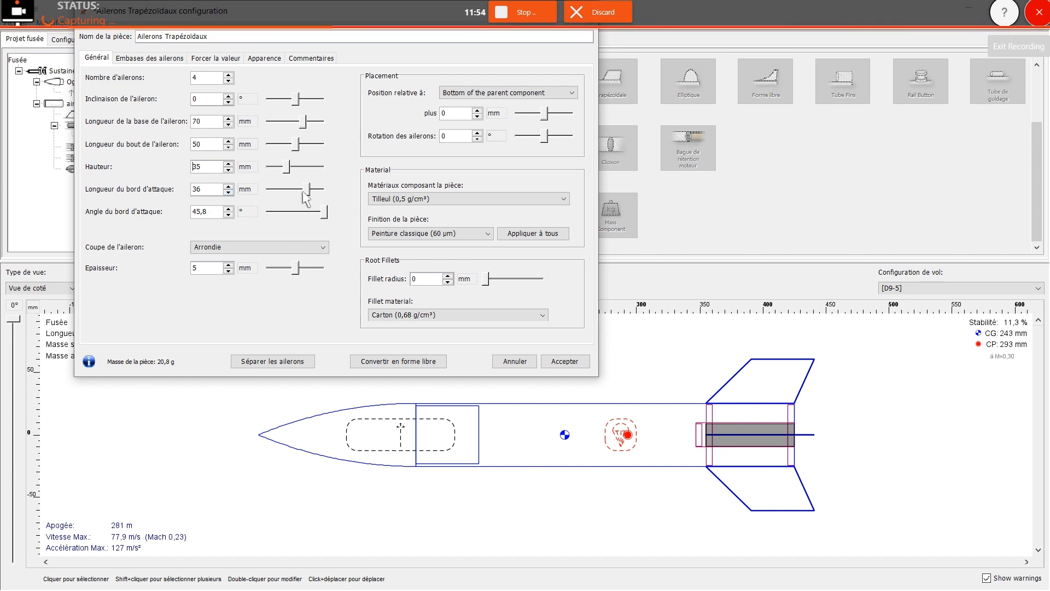
Increase the trapezoidal fins' sweep length to 62 mm and reduce their tip chord to 30 mm.
{"action": "left_click_drag", "start_coordinate": [307, 191], "coordinate": [315, 191]}
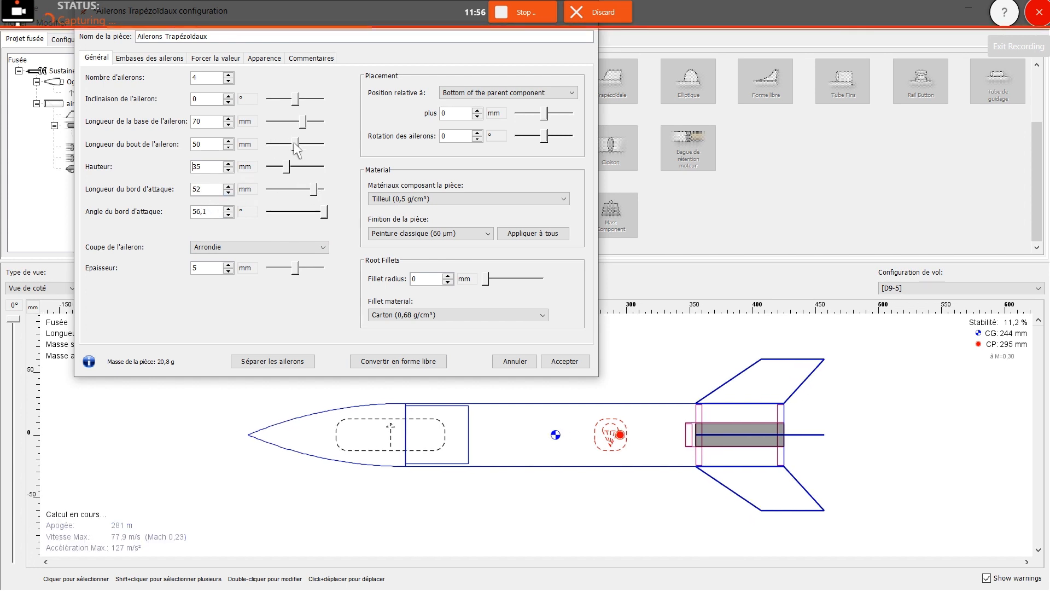
{"action": "left_click_drag", "start_coordinate": [295, 144], "coordinate": [291, 146]}
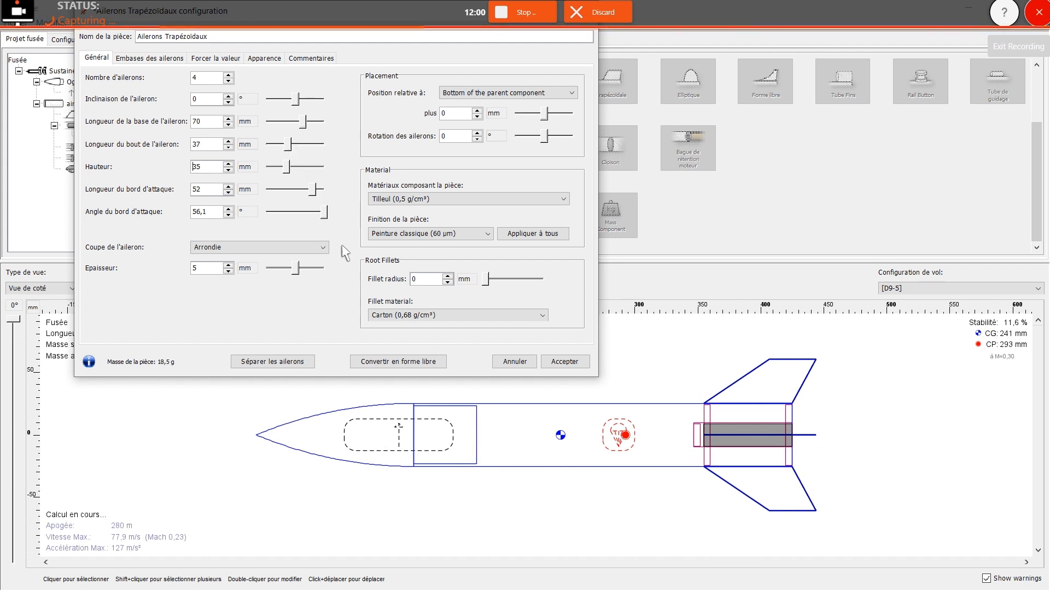
{"action": "left_click_drag", "start_coordinate": [308, 193], "coordinate": [314, 191]}
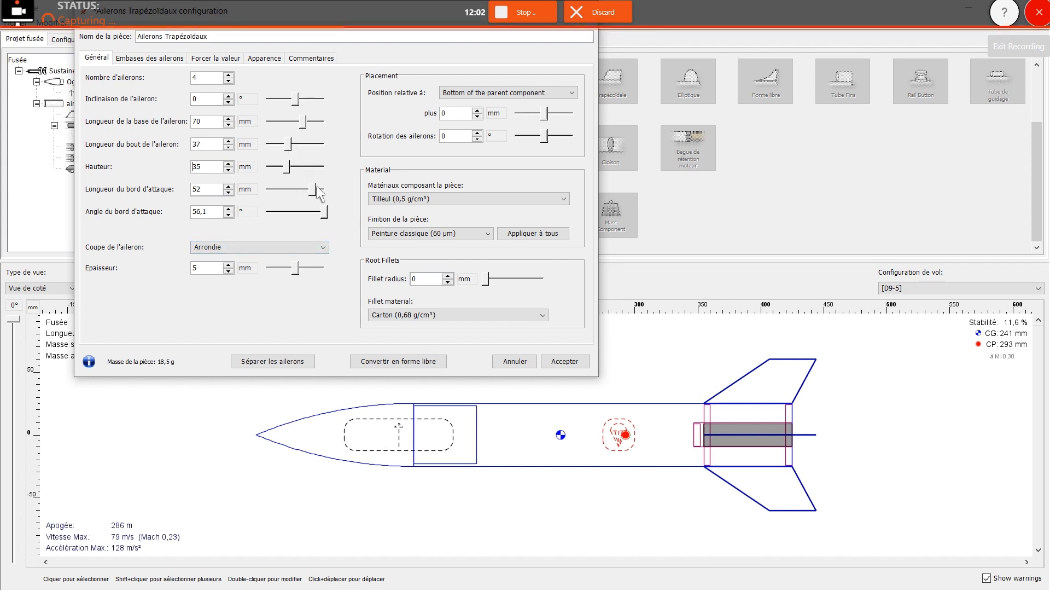
{"action": "left_click_drag", "start_coordinate": [295, 145], "coordinate": [287, 144]}
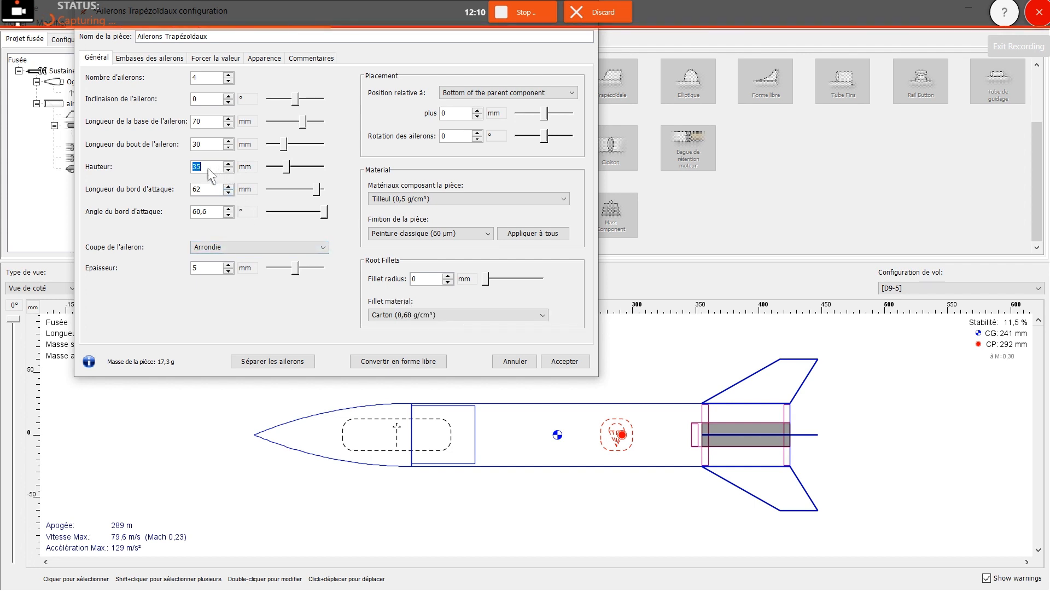
Try a height of 30 mm for the trapezoidal fins and set it back to 35 mm.
{"action": "type", "text": "30"}
{"action": "key", "text": "Return"}
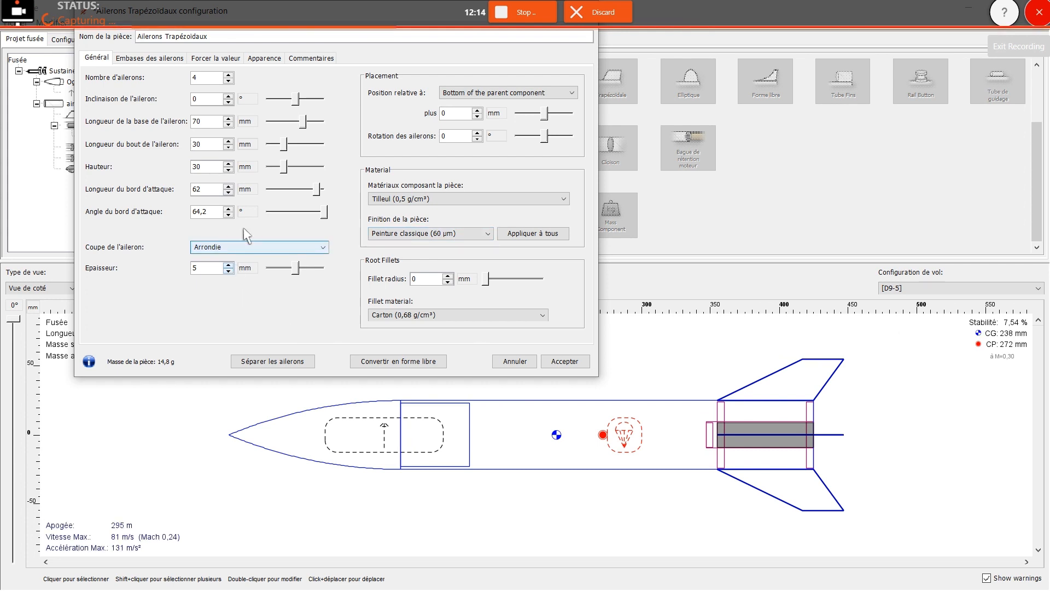
{"action": "left_click", "coordinate": [207, 167]}
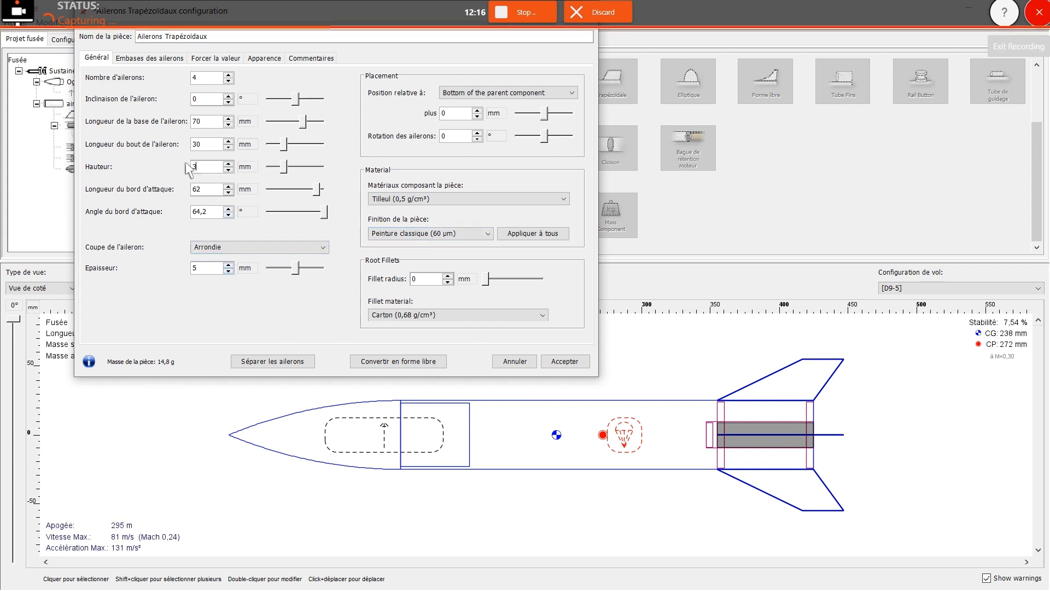
{"action": "type", "text": "5"}
{"action": "key", "text": "Return"}
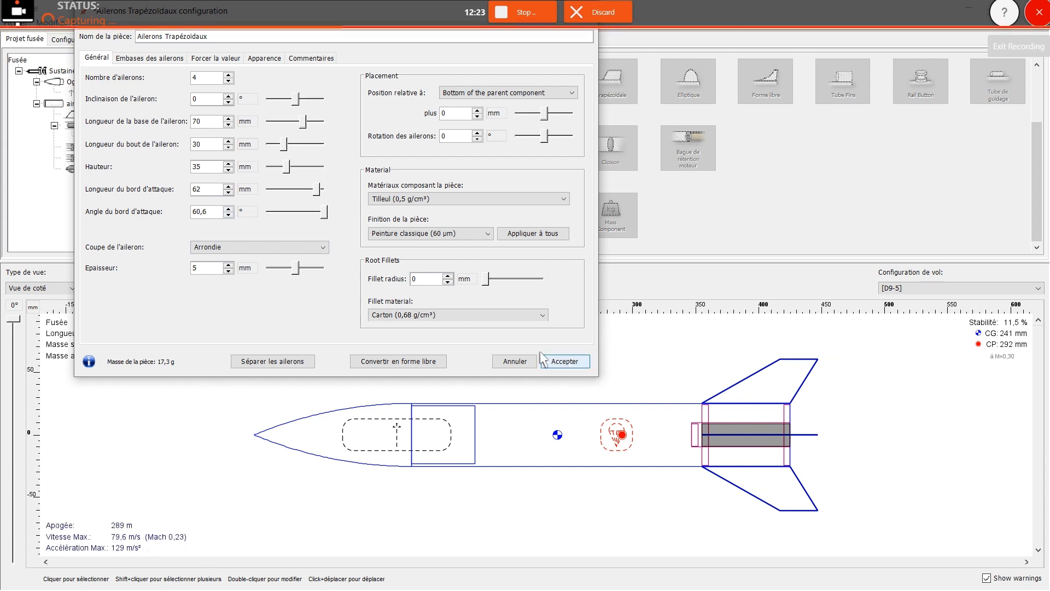
Extend the trapezoidal fins' root chord to 98 mm and their sweep length to 75 mm, and accept the fin changes.
{"action": "left_click_drag", "start_coordinate": [308, 121], "coordinate": [312, 124]}
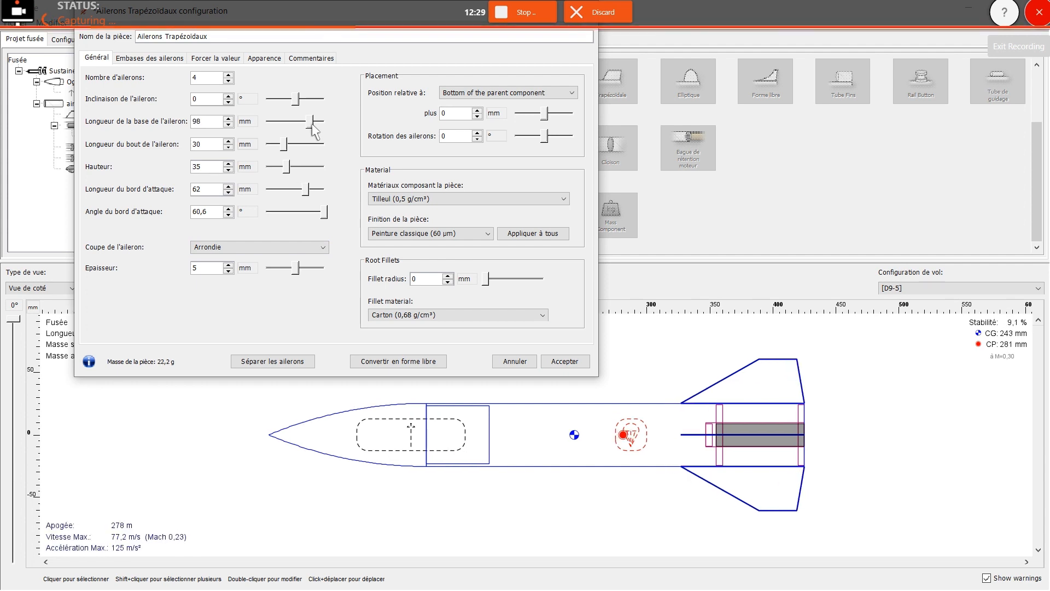
{"action": "left_click", "coordinate": [321, 189]}
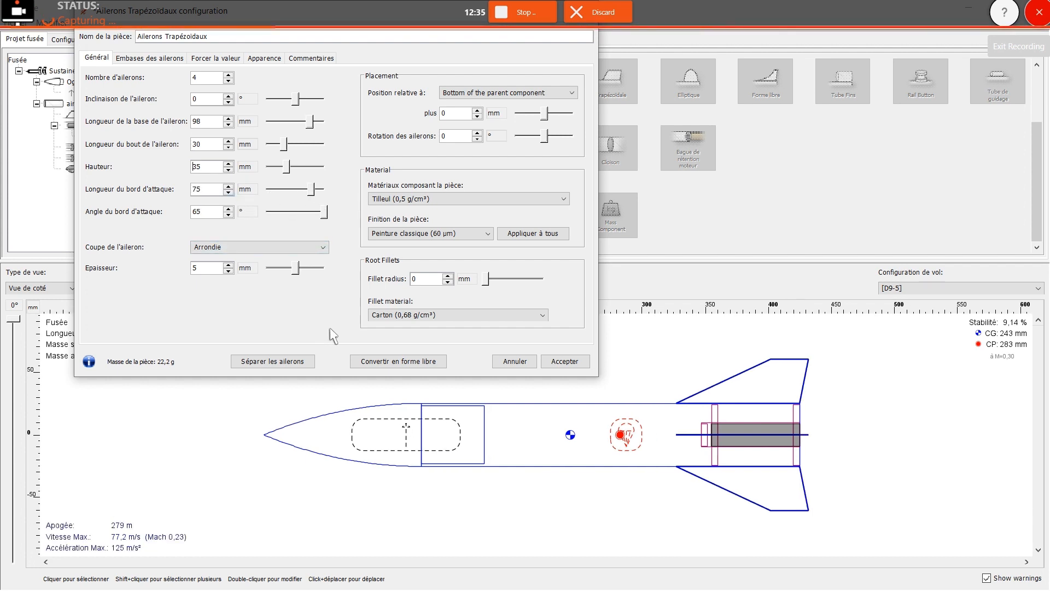
{"action": "left_click", "coordinate": [228, 271]}
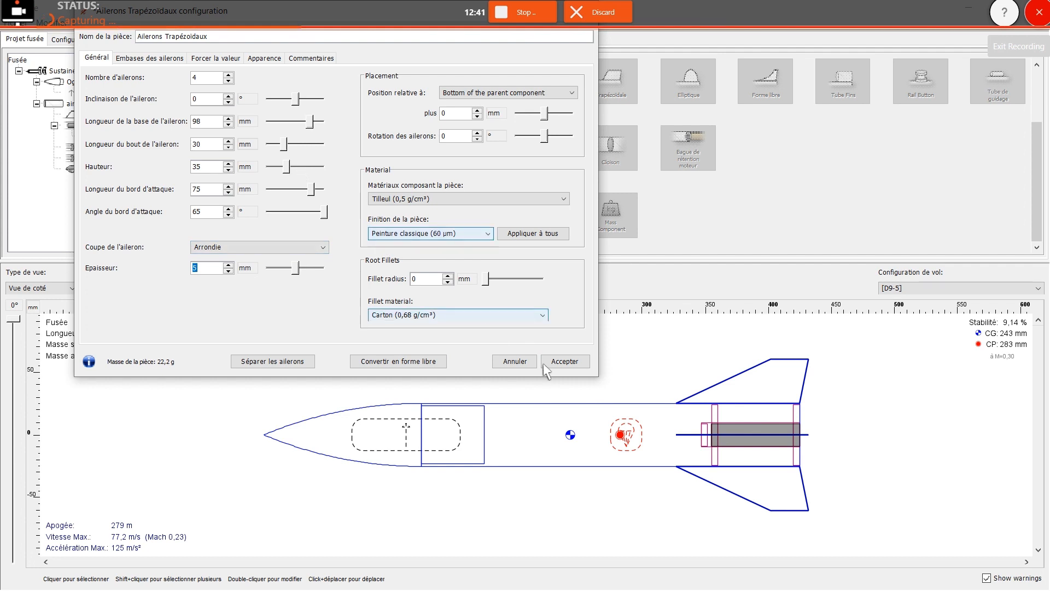
{"action": "left_click", "coordinate": [564, 361]}
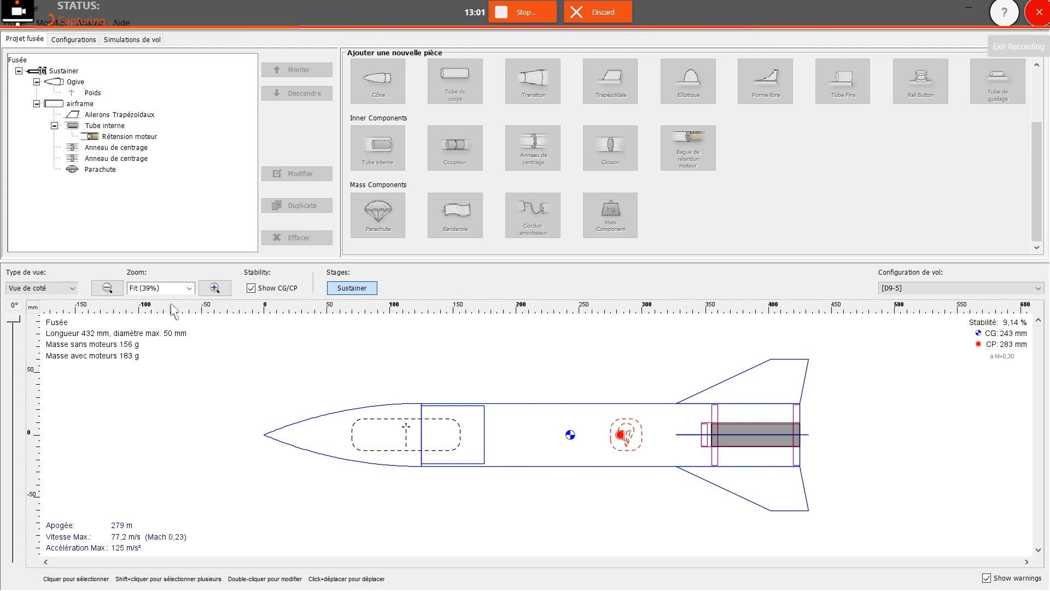
Show the rocket in the 3D finish view and rotate it to inspect the body and fins.
{"action": "left_click", "coordinate": [66, 290]}
{"action": "left_click", "coordinate": [60, 345]}
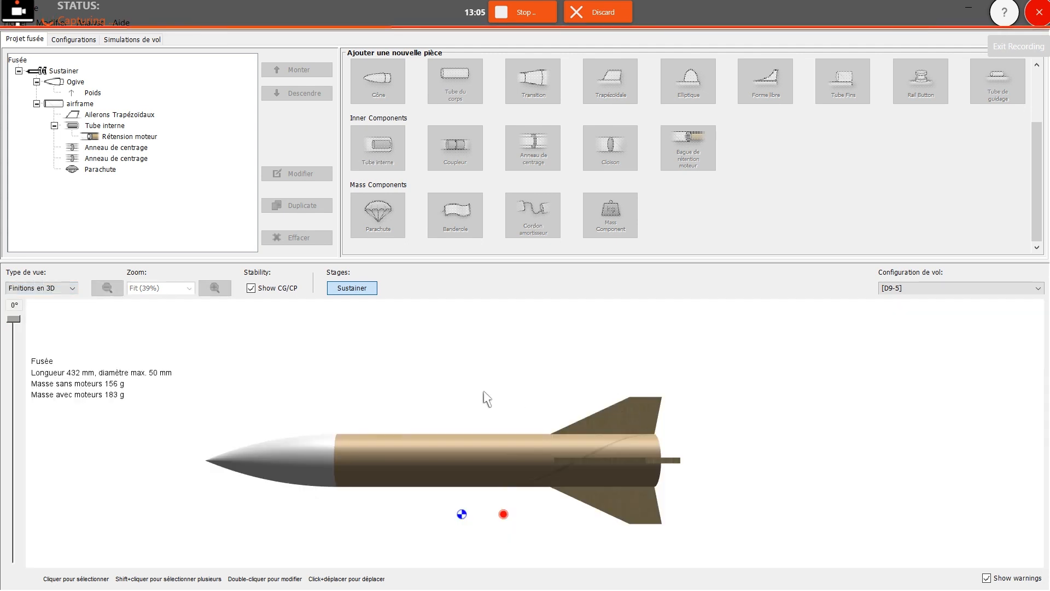
{"action": "mouse_move", "coordinate": [483, 392]}
{"action": "left_mouse_down"}
{"action": "mouse_move", "coordinate": [528, 397]}
{"action": "mouse_move", "coordinate": [519, 397]}
{"action": "mouse_move", "coordinate": [564, 454]}
{"action": "mouse_move", "coordinate": [584, 460]}
{"action": "left_mouse_up"}
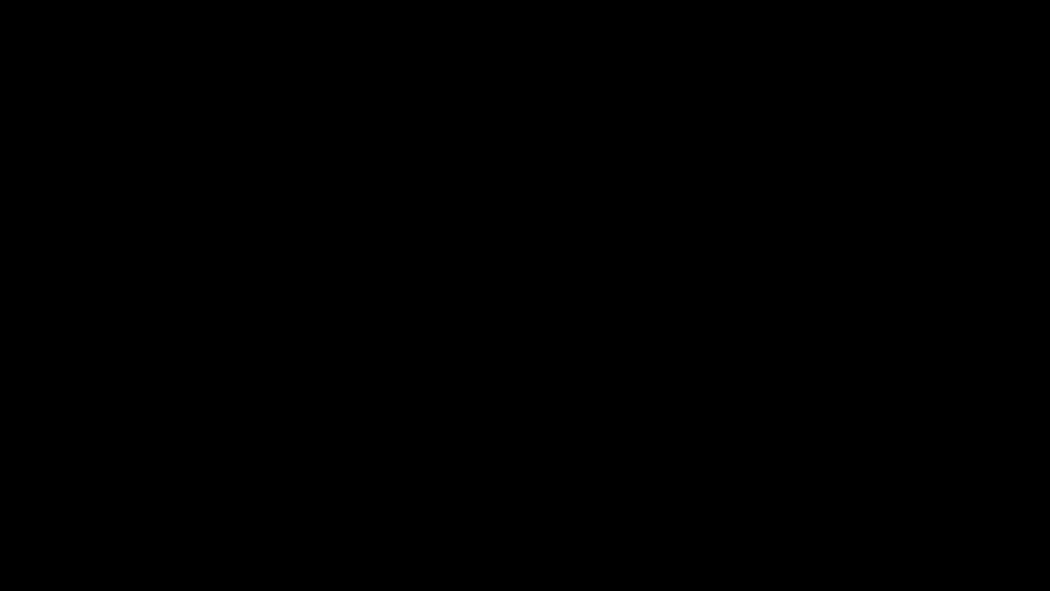